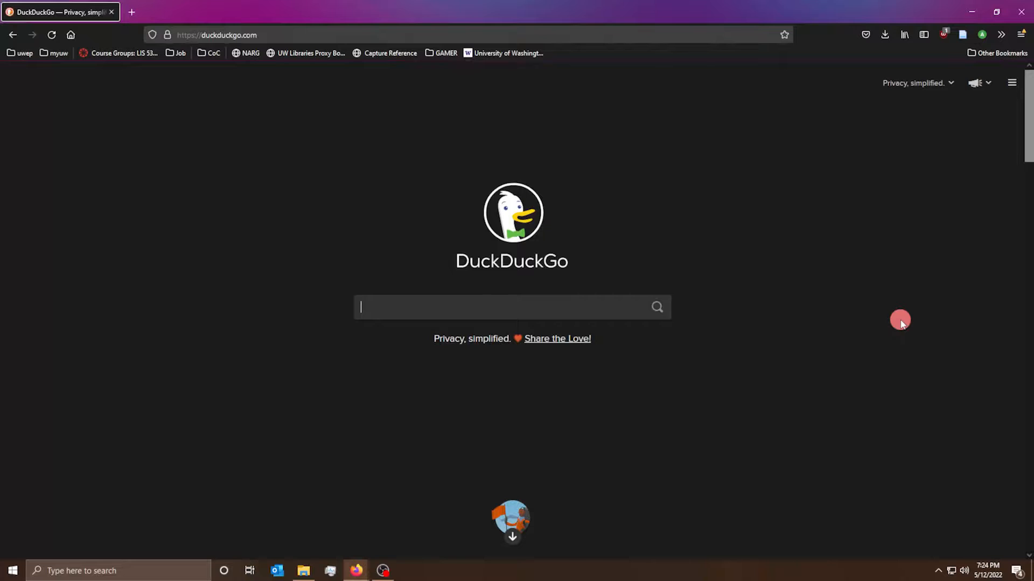
# - Search DuckDuckGo for 'mendeley' and open the 'Mendeley - Reference Management Software' result
pyautogui.write('mendele')
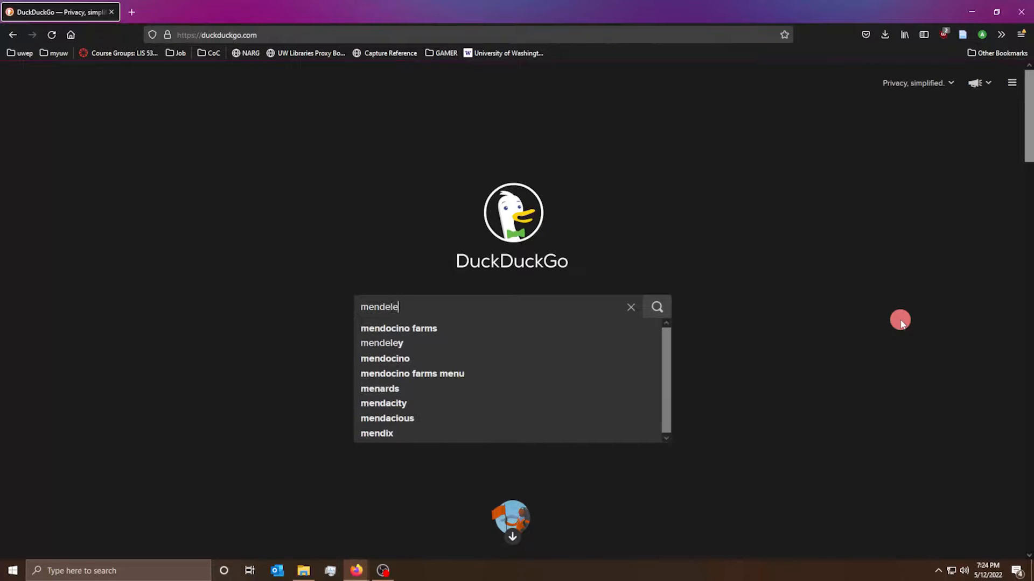
pyautogui.write('y')
pyautogui.press('Return')
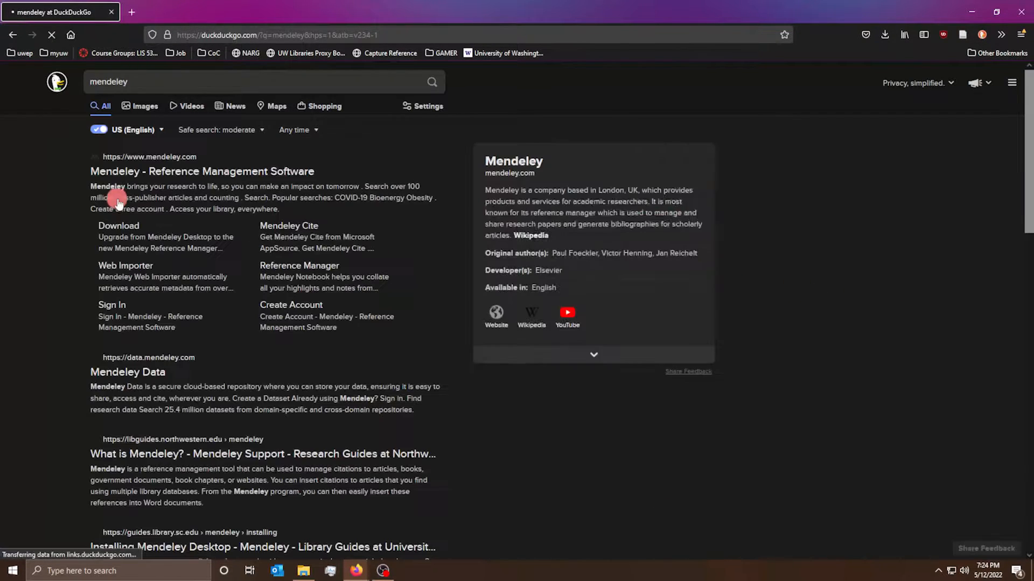
pyautogui.click(150, 171)
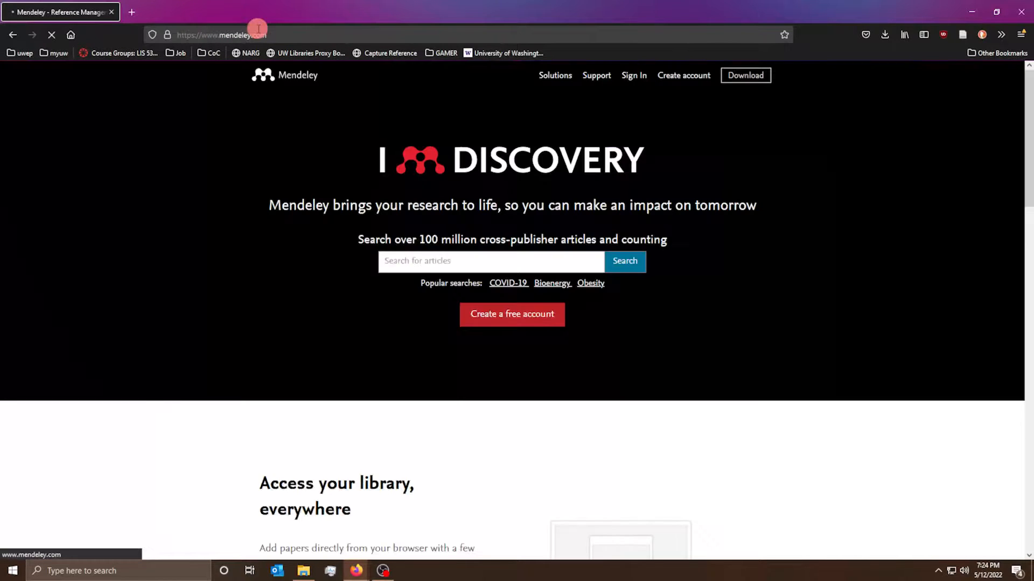
# - Go to the Mendeley Reference Manager product page from Solutions in the site header
pyautogui.click(559, 78)
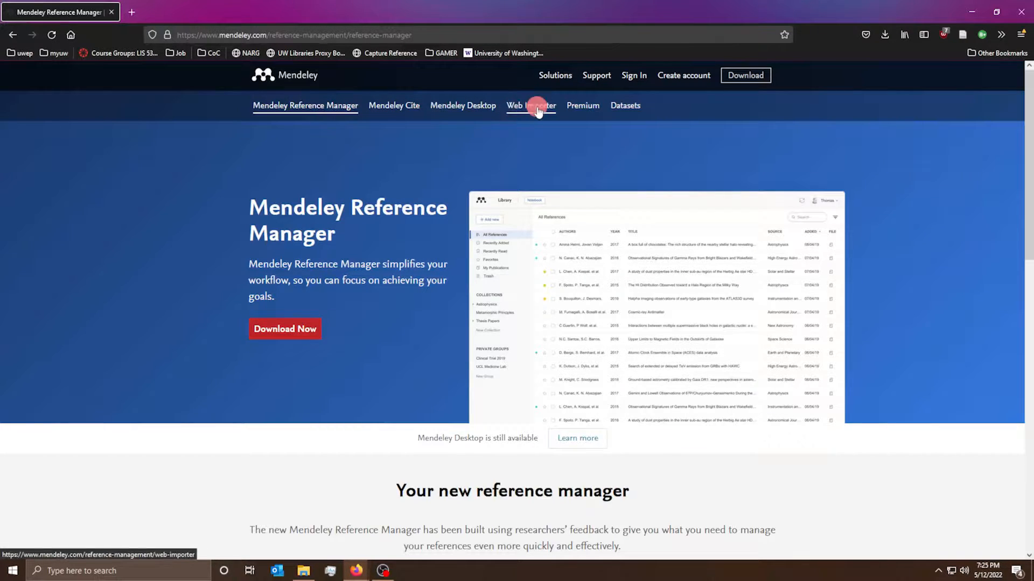
# - Open Mendeley account creation in a new tab and clear the prefilled sign-in email
pyautogui.rightClick(691, 79)
pyautogui.click(704, 84)
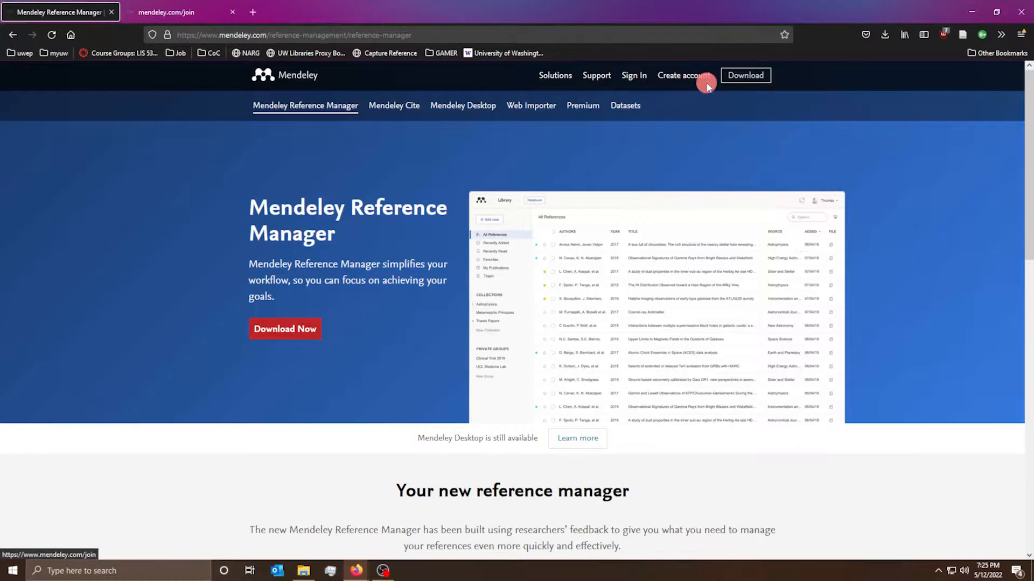
pyautogui.click(188, 10)
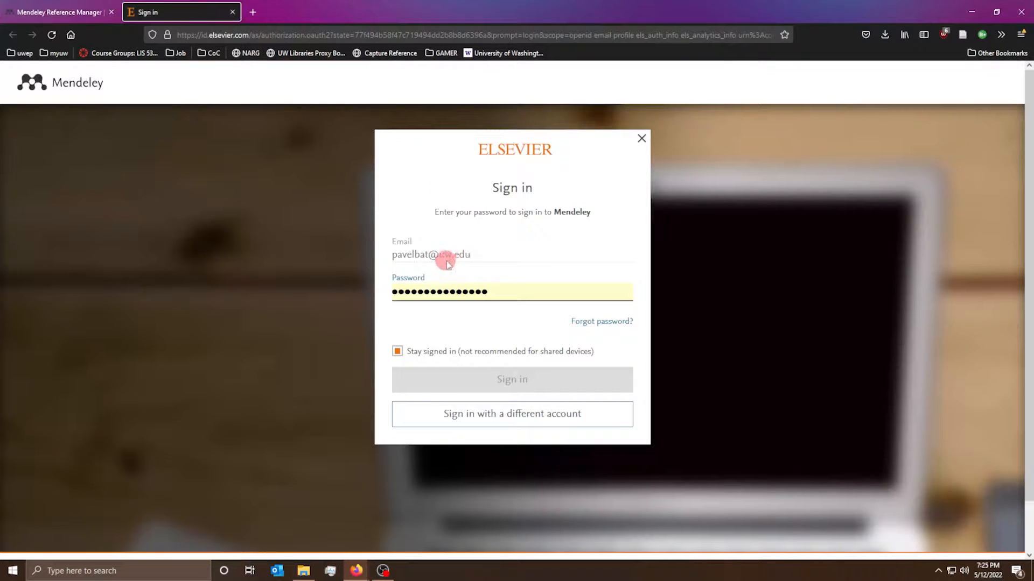
pyautogui.click(496, 419)
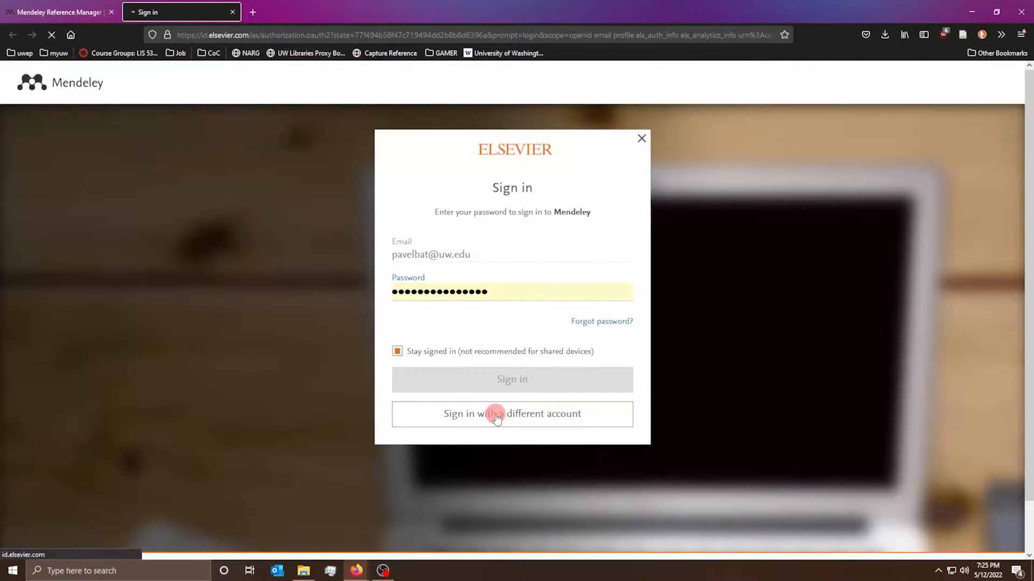
pyautogui.click(501, 249)
pyautogui.moveTo(500, 249); pyautogui.dragTo(348, 256)
pyautogui.press('BackSpace')
pyautogui.press('Escape')
pyautogui.click(492, 340)
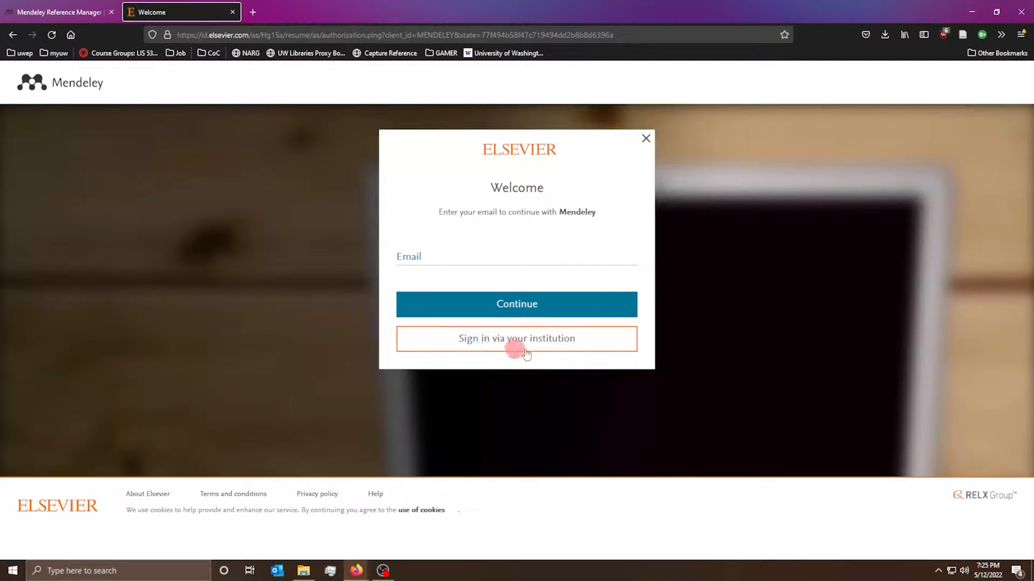
# - Fill the Email field with the saved address, continue to the password step, then go back
pyautogui.click(402, 258)
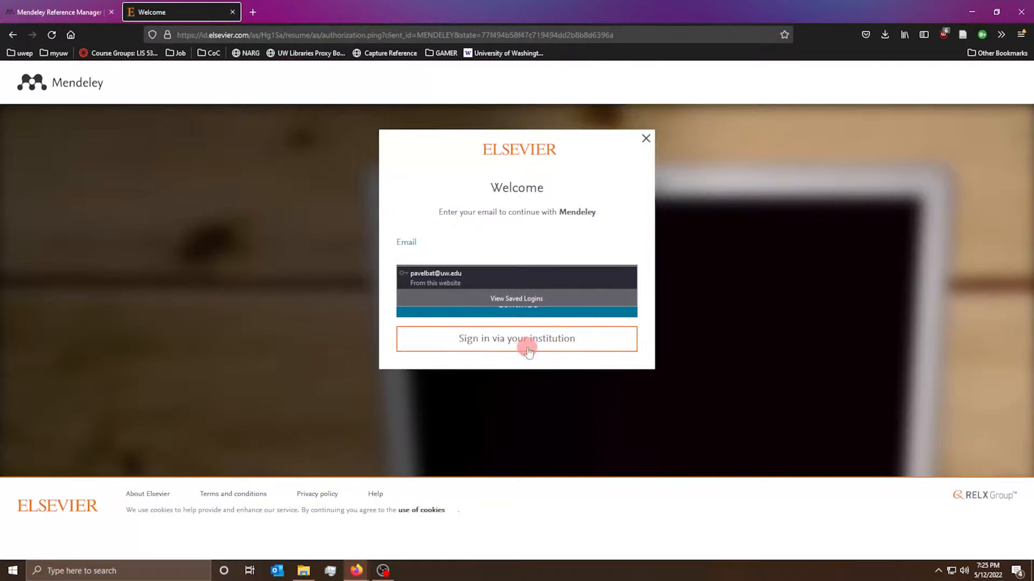
pyautogui.click(437, 255)
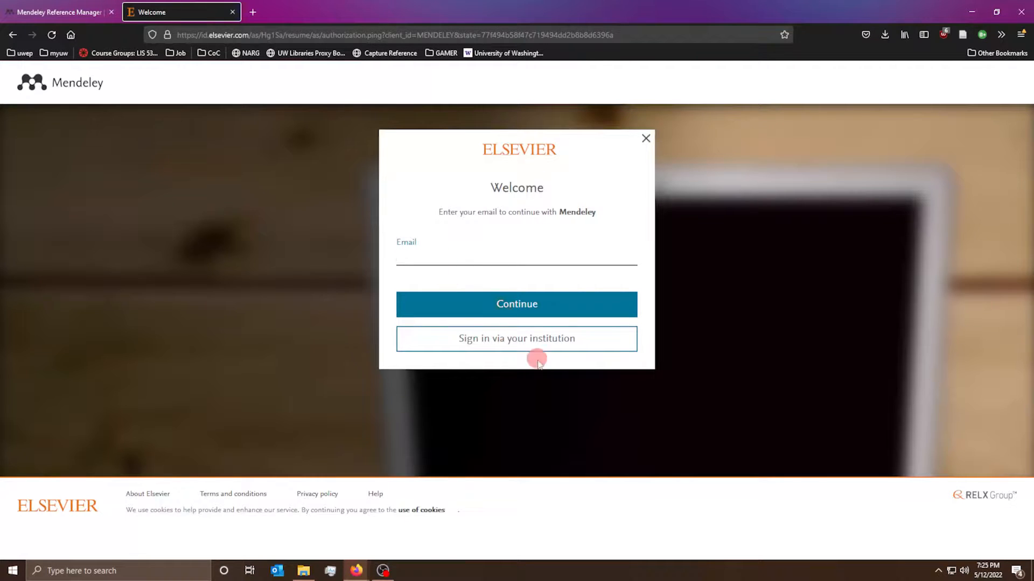
pyautogui.click(418, 254)
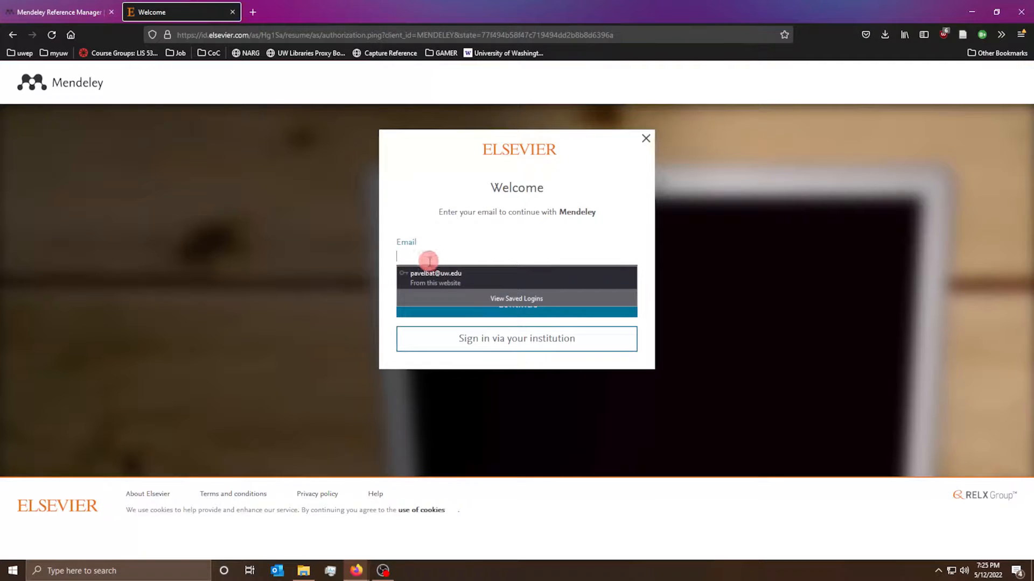
pyautogui.click(419, 277)
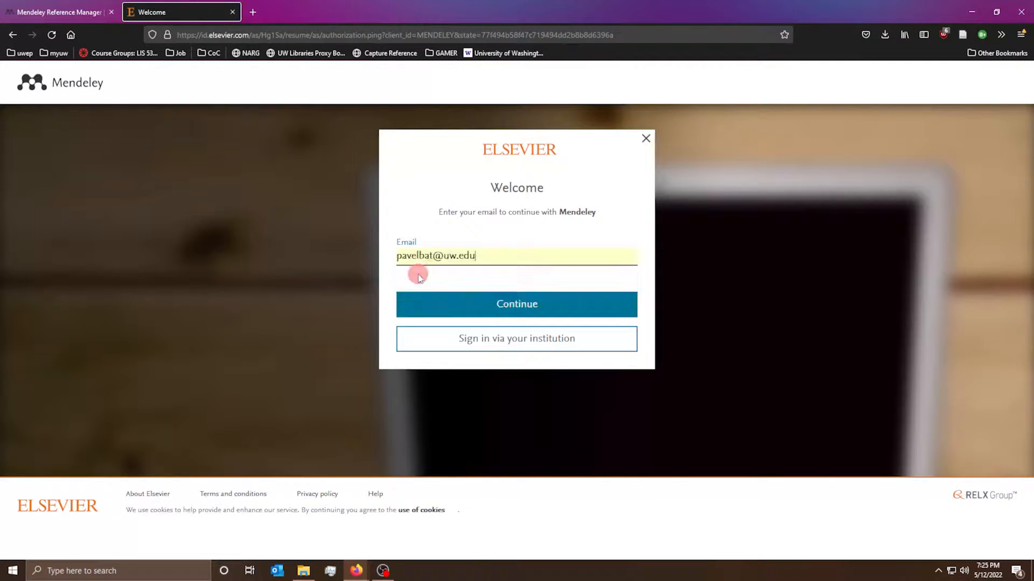
pyautogui.tripleClick(499, 257)
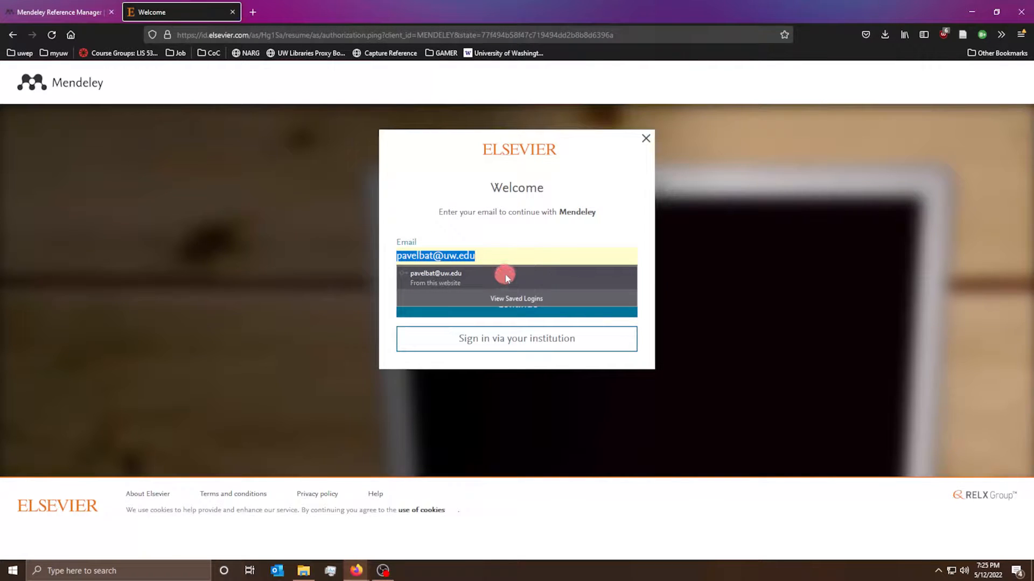
pyautogui.click(418, 308)
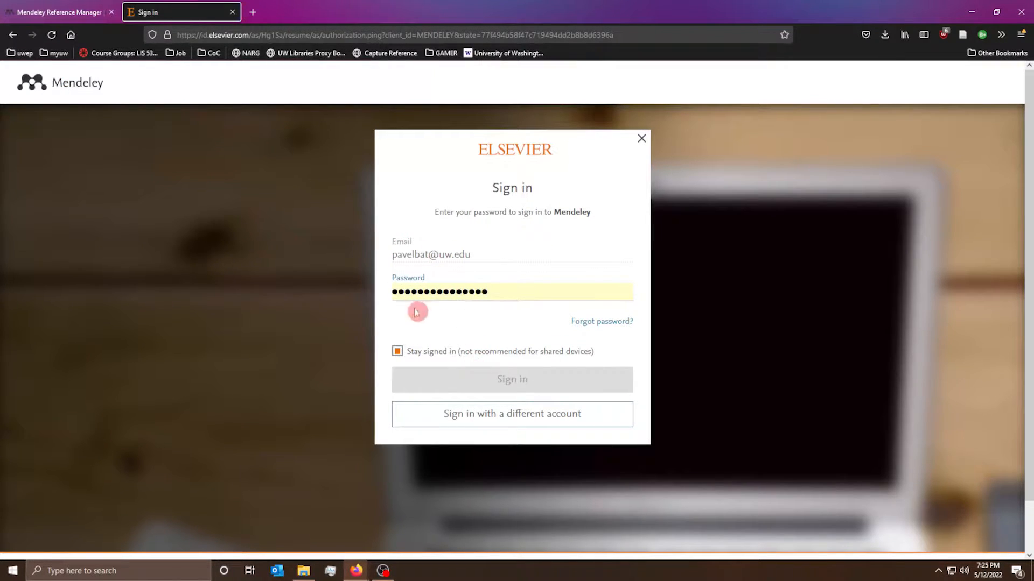
pyautogui.click(4, 34)
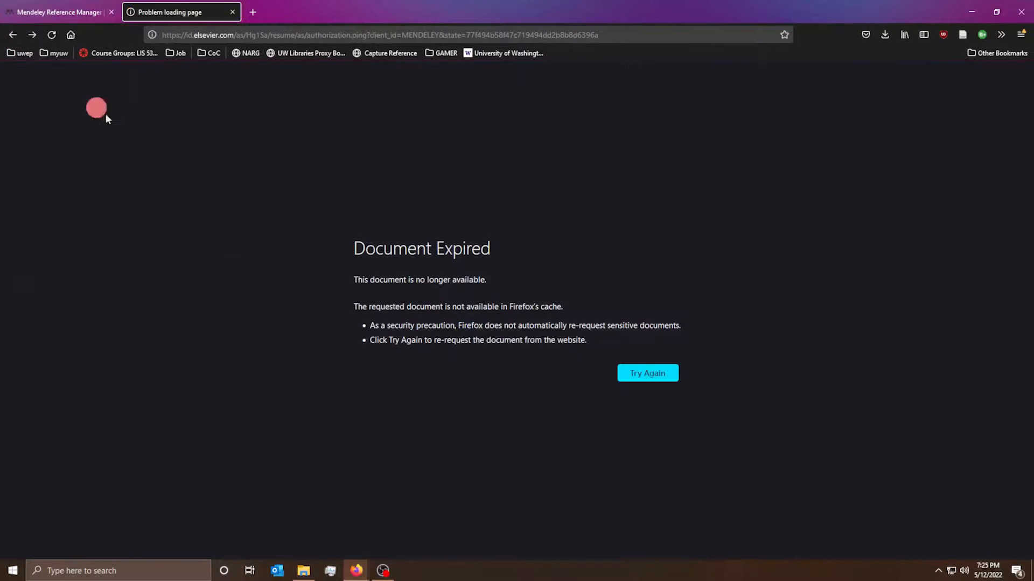
# - Reload the expired sign-in page by resending its data
pyautogui.click(28, 12)
pyautogui.click(154, 14)
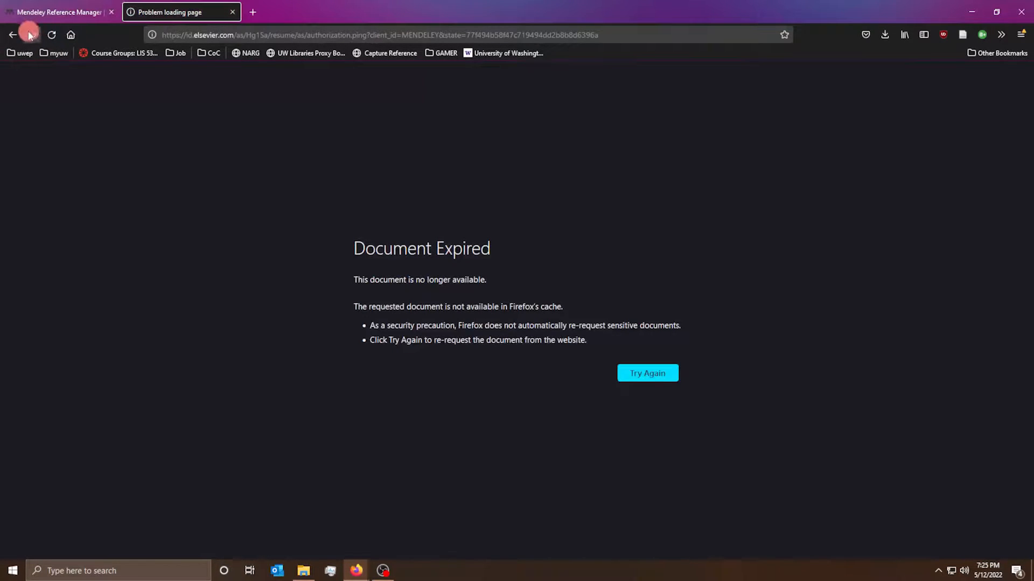
pyautogui.click(648, 374)
pyautogui.click(561, 336)
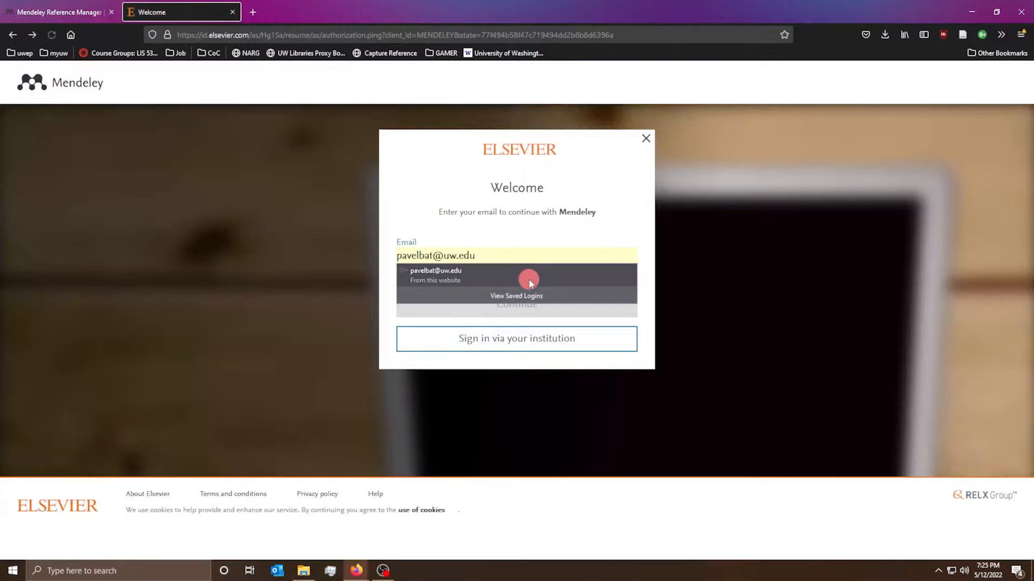
# - Replace the email with a new address and browse the resulting Register form
pyautogui.click(525, 276)
pyautogui.moveTo(476, 256); pyautogui.dragTo(287, 230)
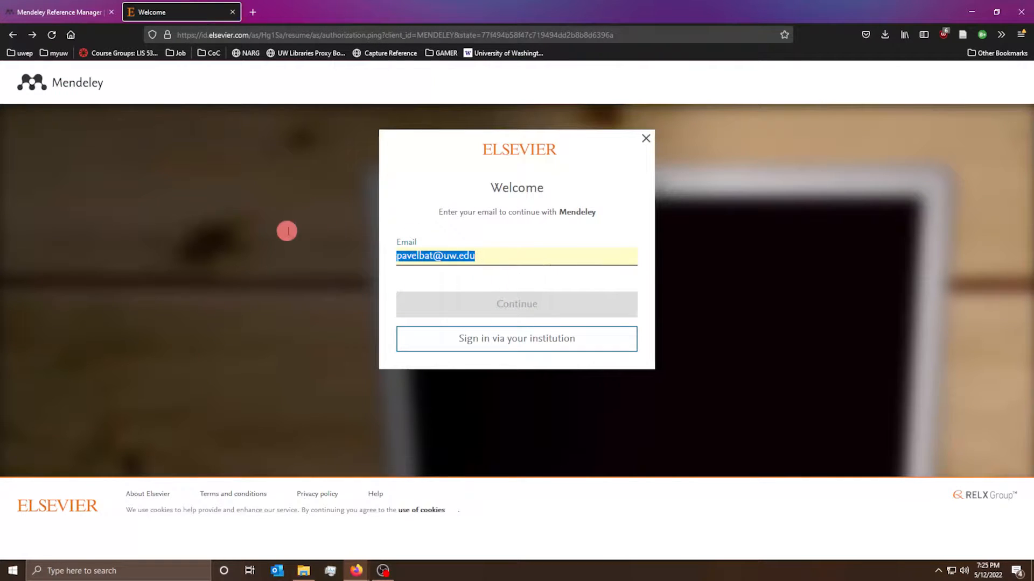
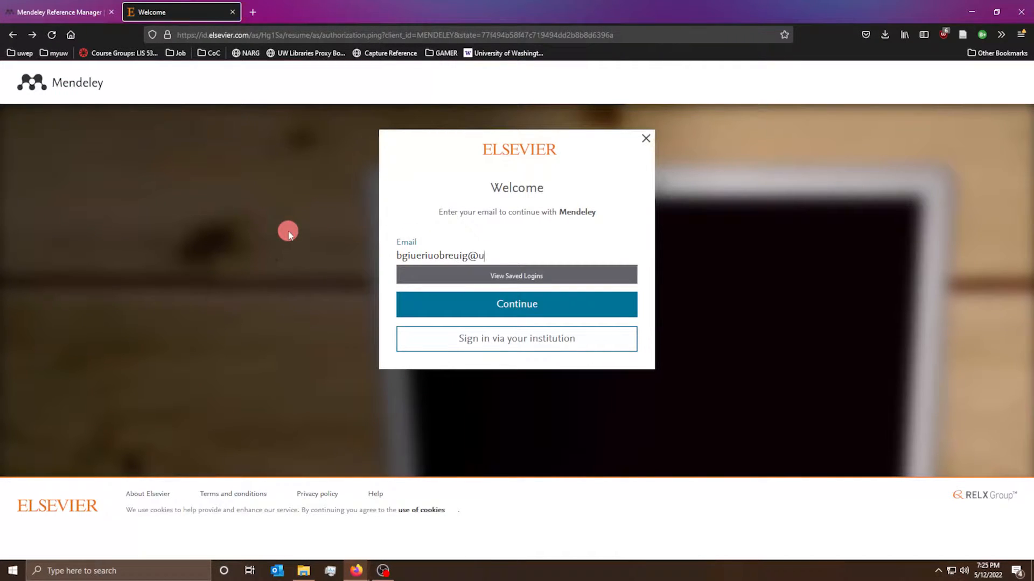
pyautogui.press('Return')
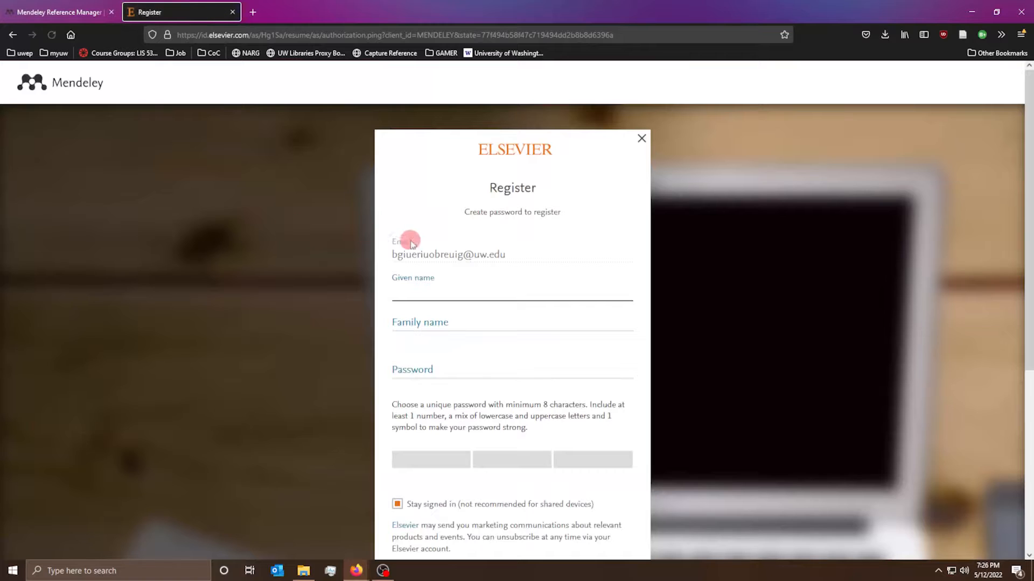
pyautogui.click(397, 329)
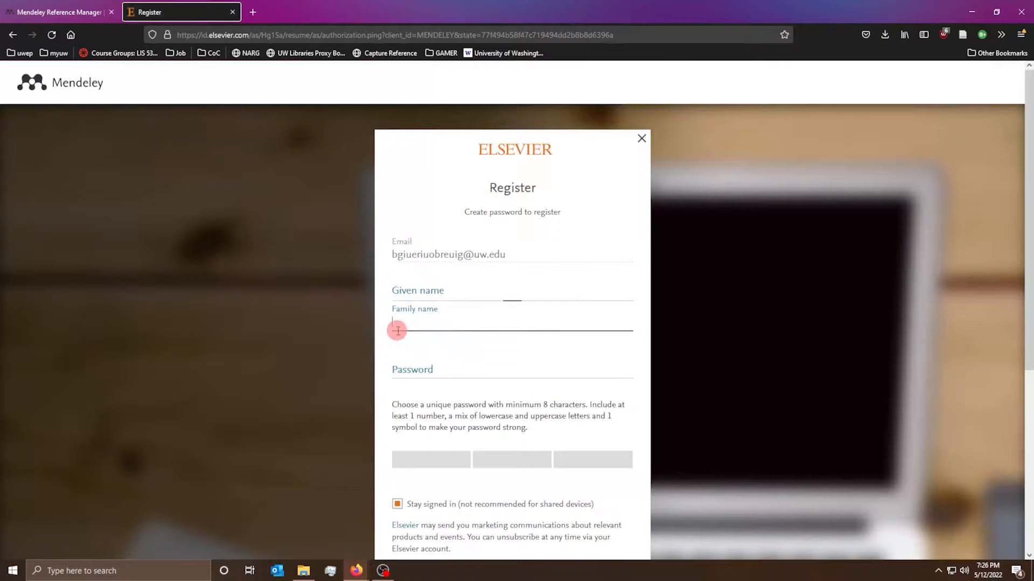
pyautogui.click(427, 372)
pyautogui.scroll(-4, 426, 371)
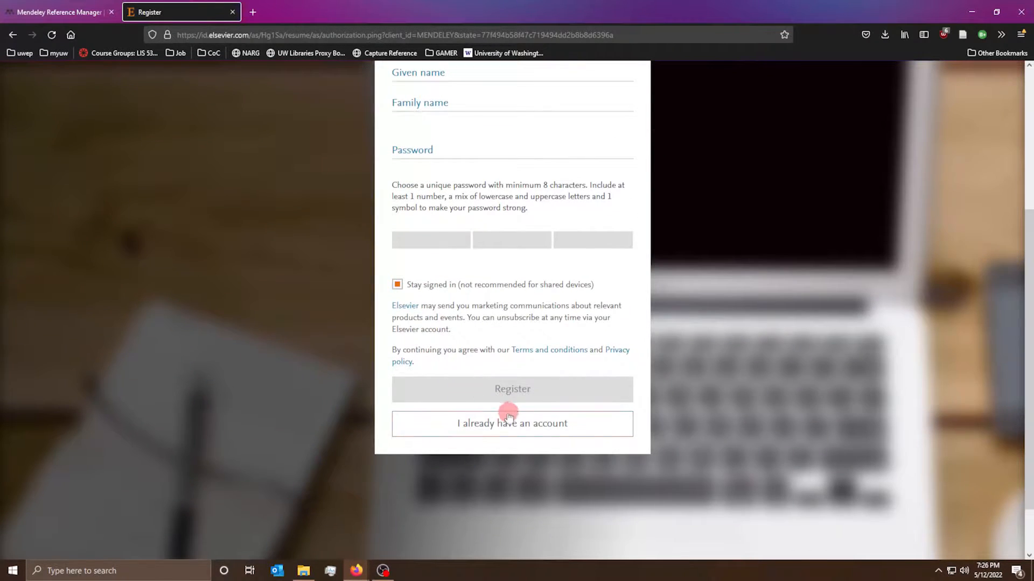
pyautogui.scroll(3, 532, 393)
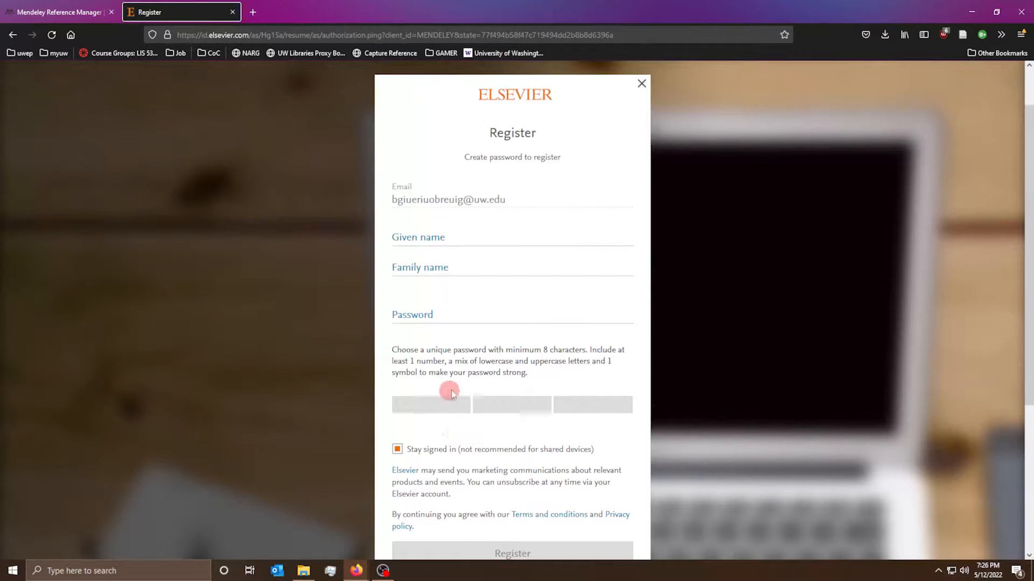
pyautogui.scroll(1, 323, 270)
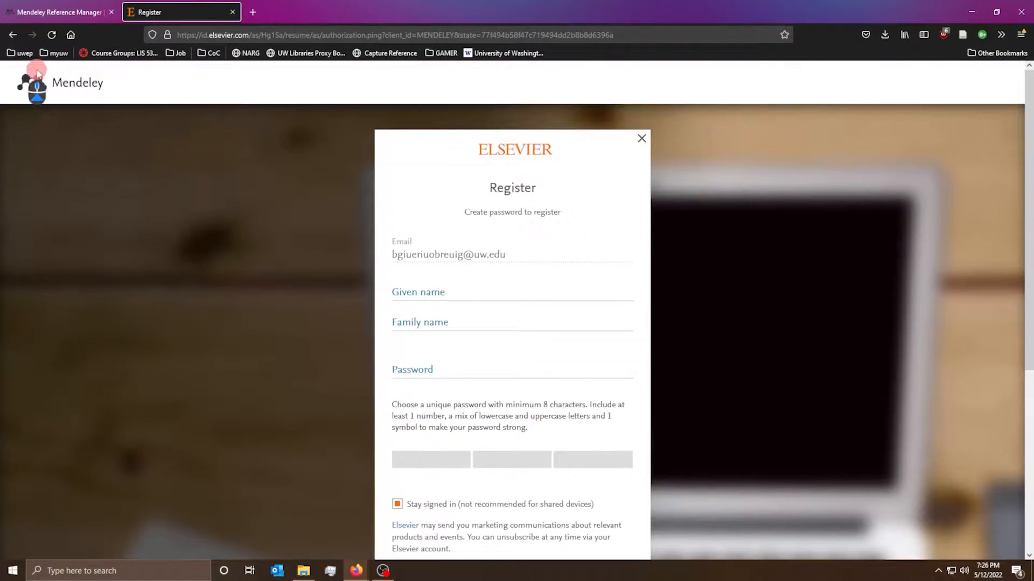
# - Go back twice to the saved account's password sign-in page
pyautogui.click(13, 35)
pyautogui.click(13, 35)
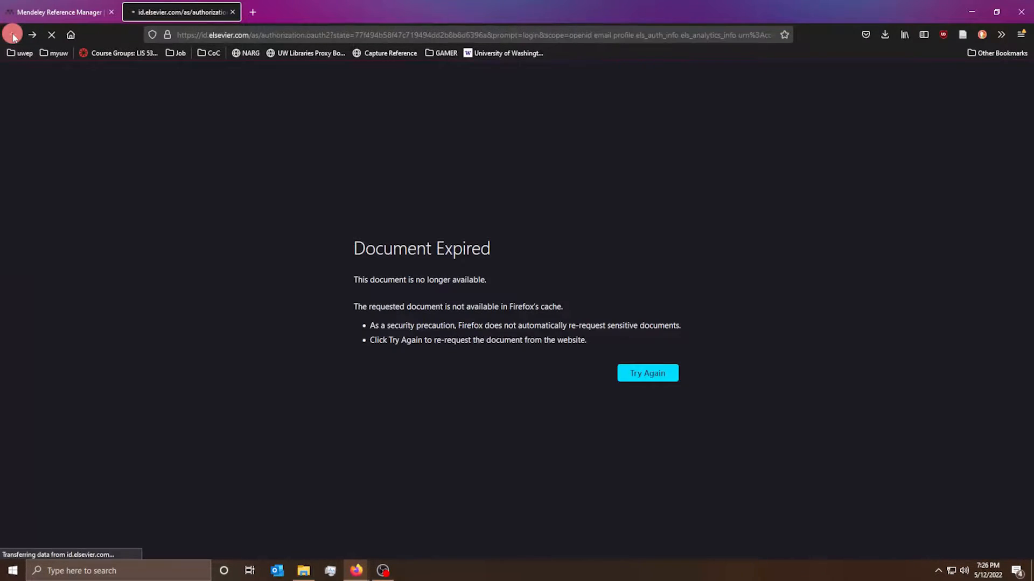
pyautogui.click(510, 289)
pyautogui.click(510, 288)
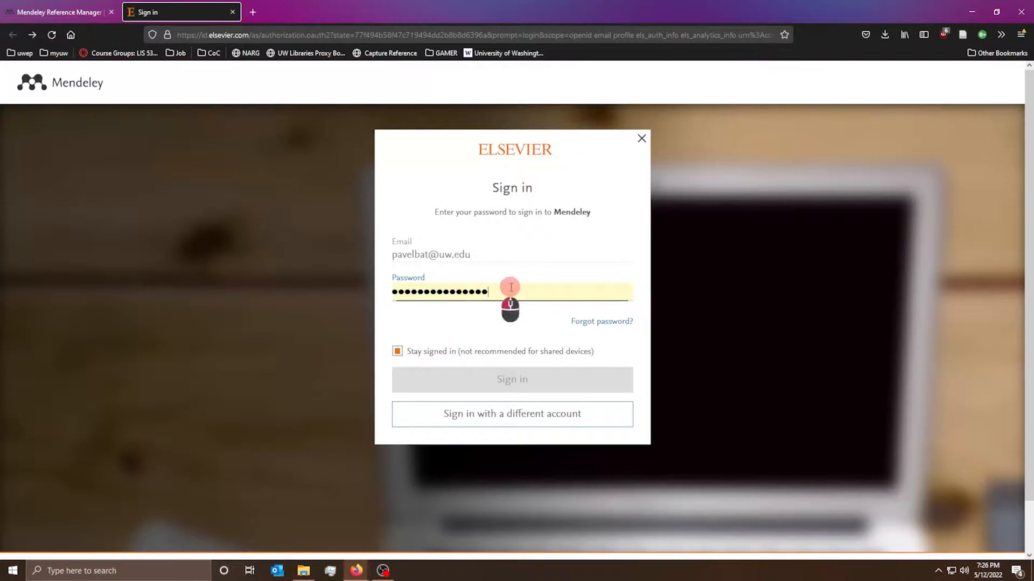
# - Sign in with the saved account and open the Windows download page in a new tab
pyautogui.click(528, 389)
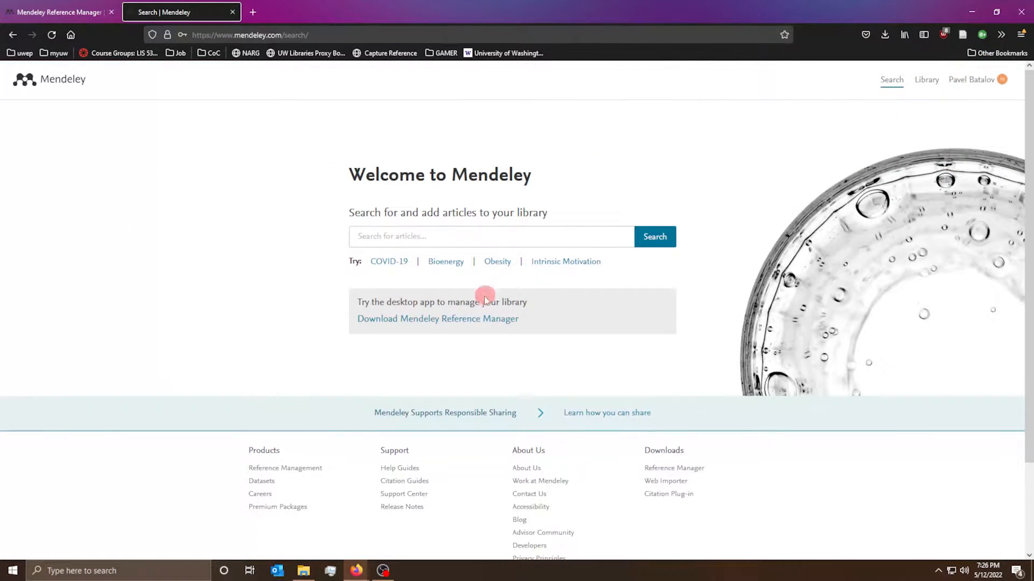
pyautogui.click(378, 322)
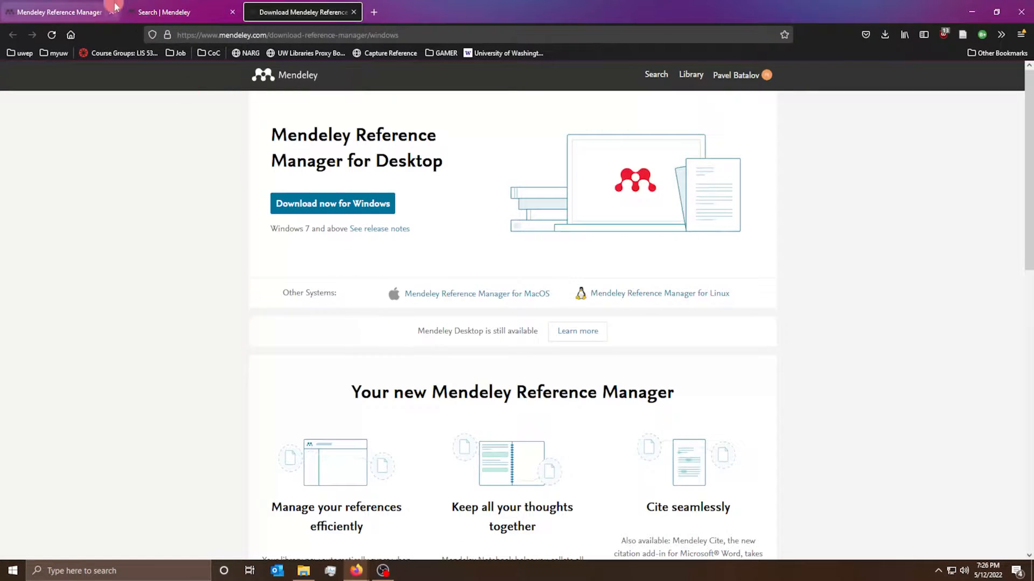
pyautogui.click(41, 11)
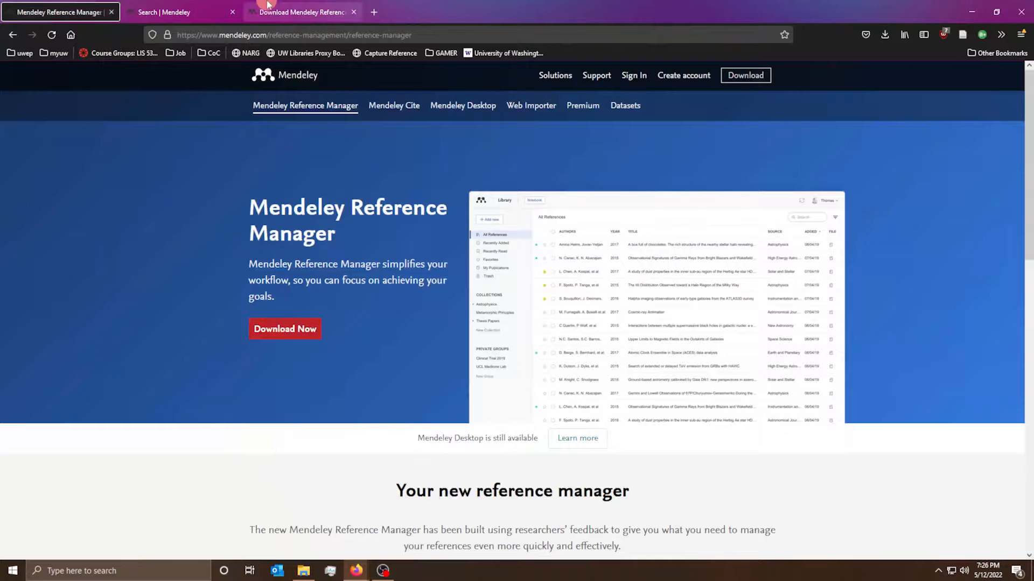
pyautogui.click(298, 12)
# - Save the Windows installer mendeley-reference-manager-2.71.0.exe, then minimise Firefox
pyautogui.click(309, 209)
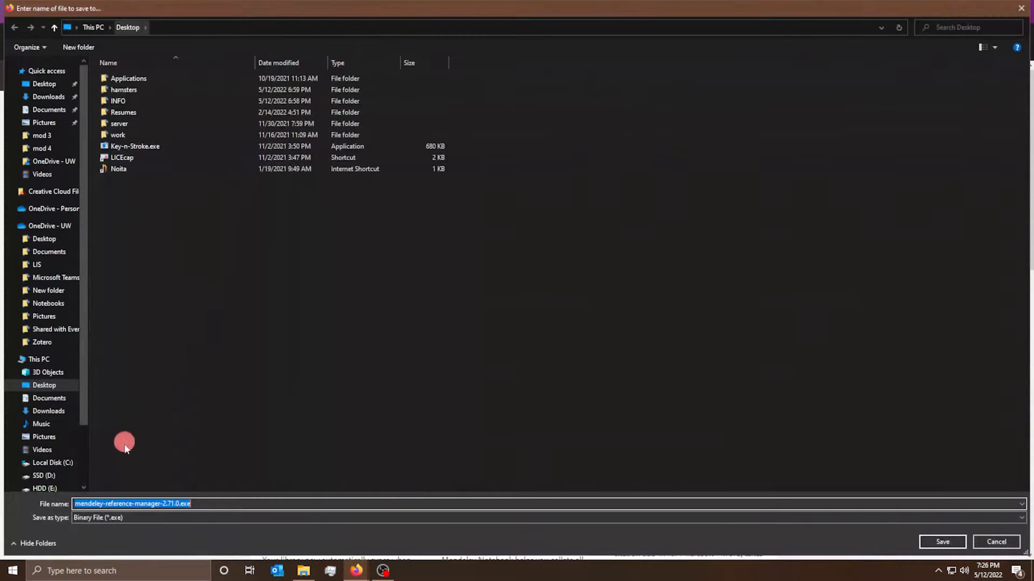
pyautogui.click(942, 538)
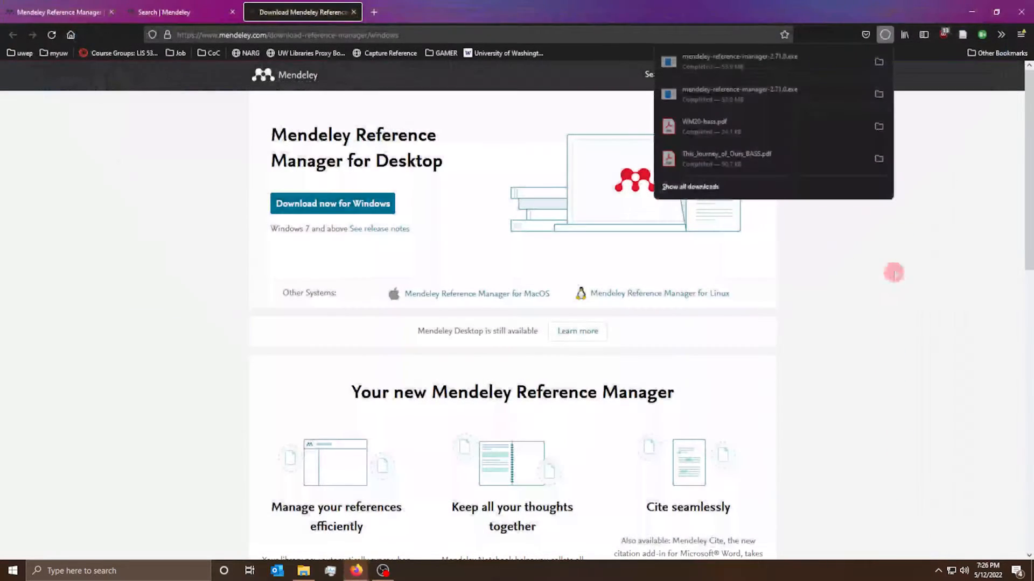
pyautogui.click(971, 12)
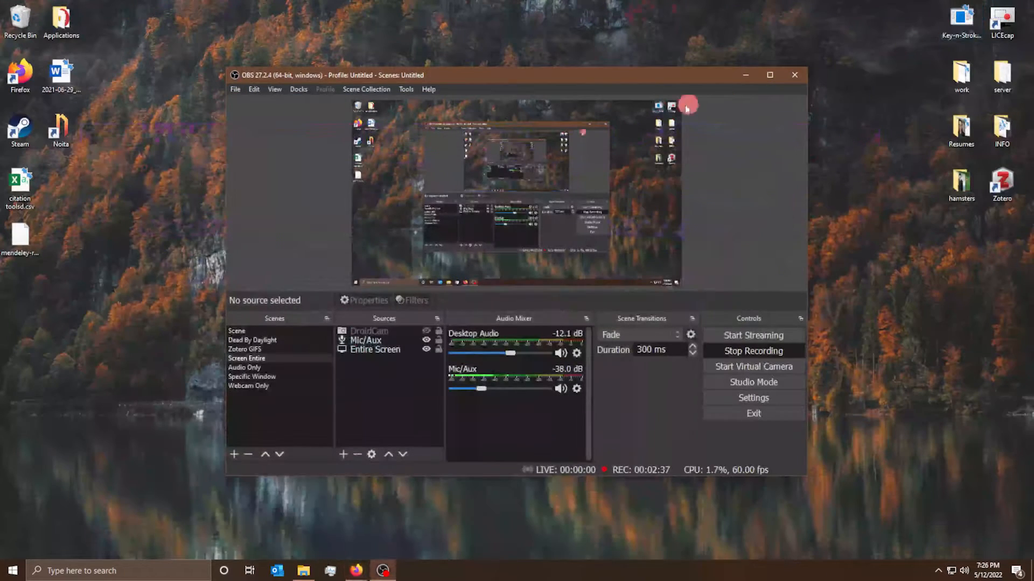
# - Run the installer from the desktop, install 'Only for me', and launch Mendeley Reference Manager
pyautogui.click(743, 76)
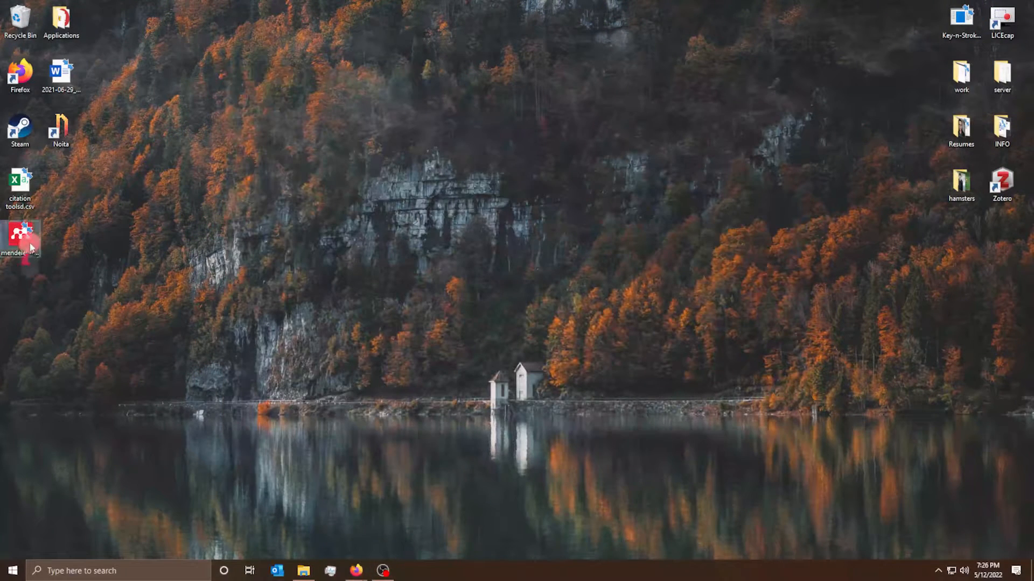
pyautogui.moveTo(21, 236); pyautogui.dragTo(202, 169)
pyautogui.doubleClick(229, 184)
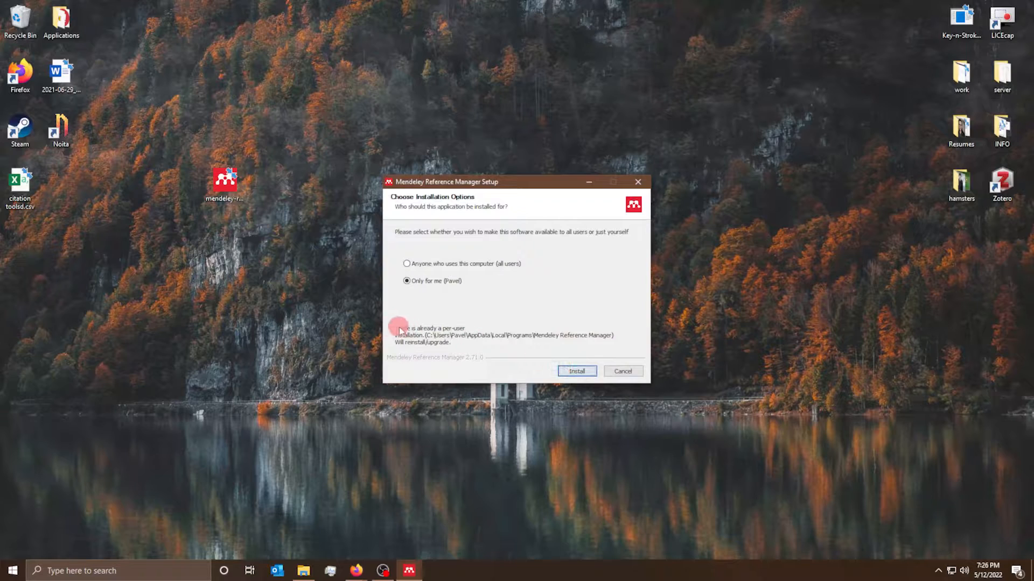
pyautogui.click(574, 371)
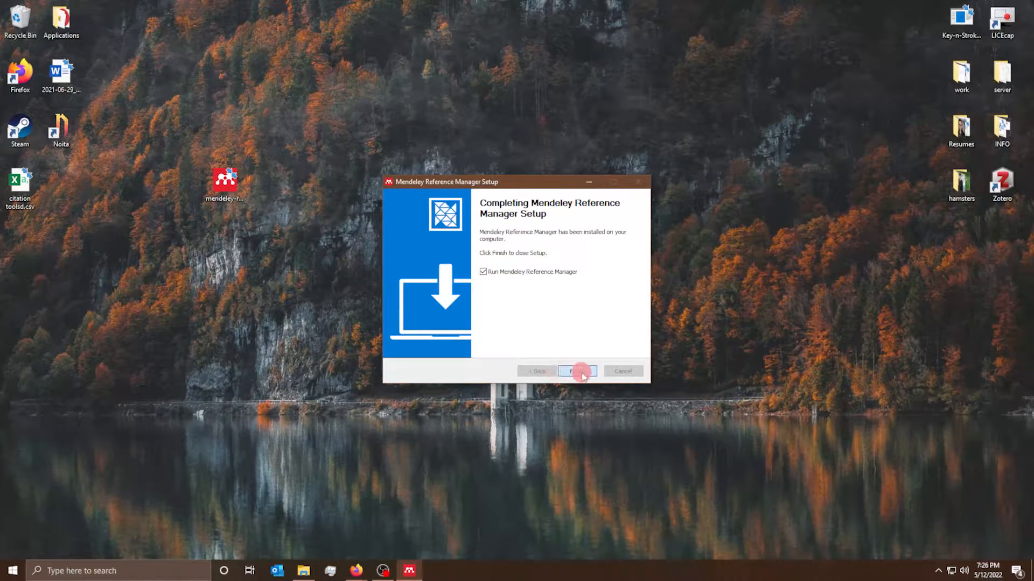
pyautogui.click(576, 372)
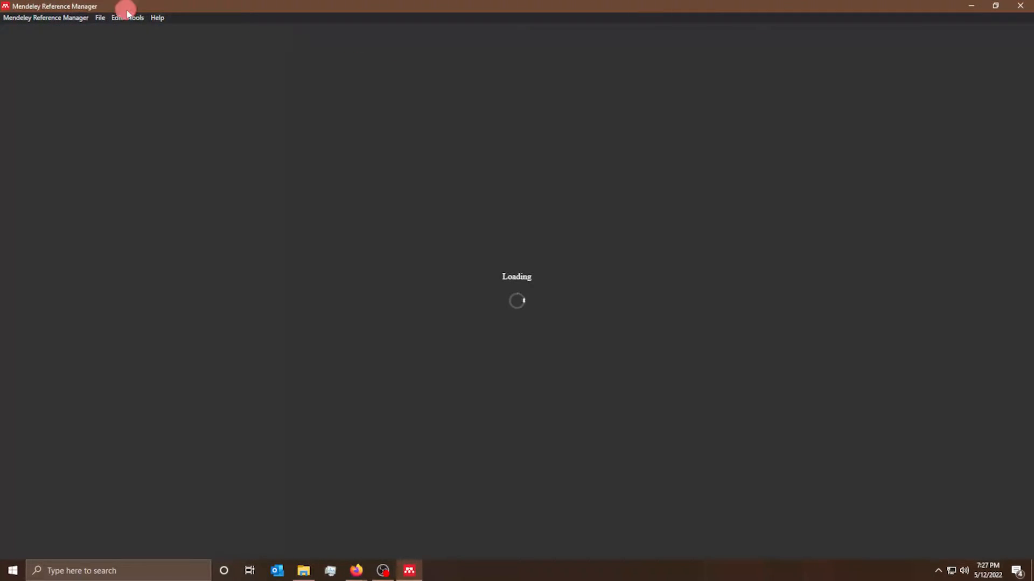
# - Move and enlarge the Mendeley sign-in window on the desktop
pyautogui.moveTo(128, 11); pyautogui.dragTo(602, 108)
pyautogui.moveTo(162, 141); pyautogui.dragTo(286, 232)
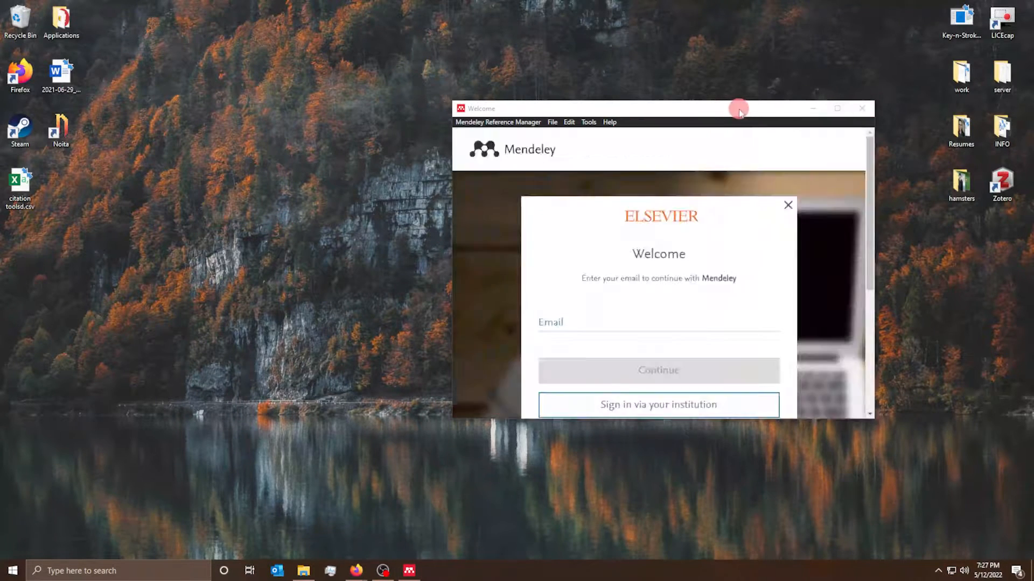
pyautogui.moveTo(733, 112); pyautogui.dragTo(614, 95)
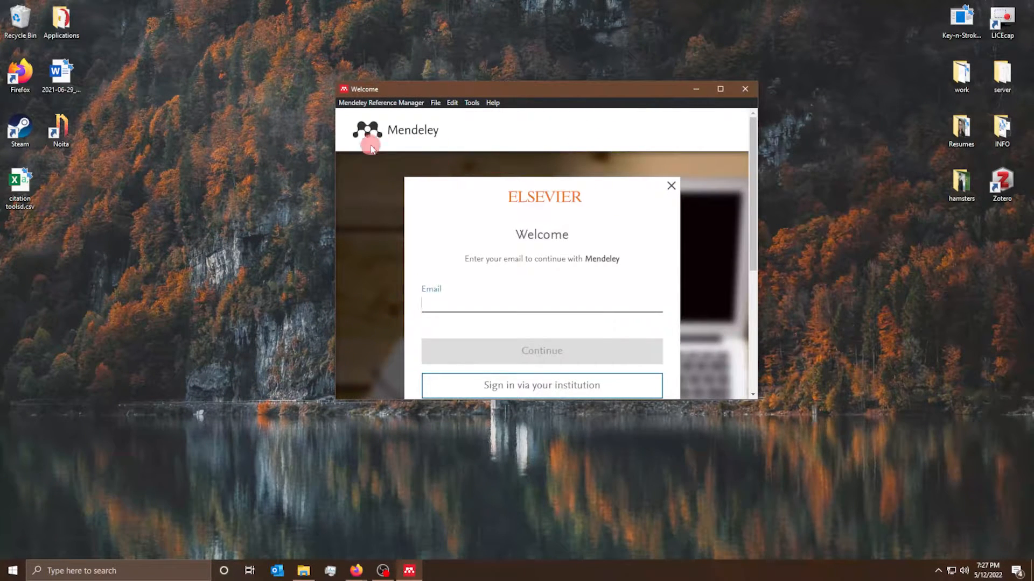
pyautogui.scroll(-1, 370, 144)
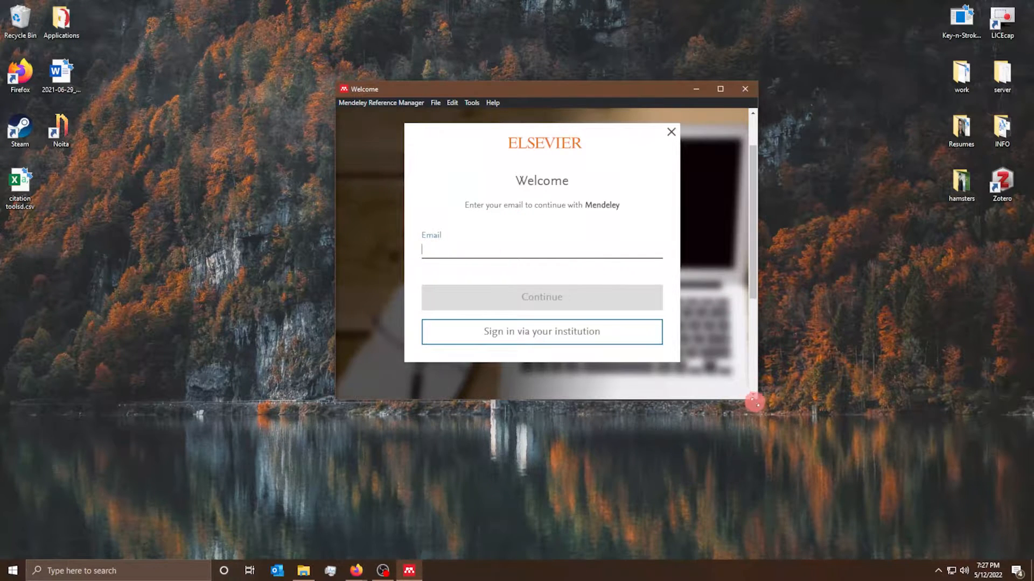
pyautogui.moveTo(757, 399); pyautogui.dragTo(965, 512)
pyautogui.click(645, 380)
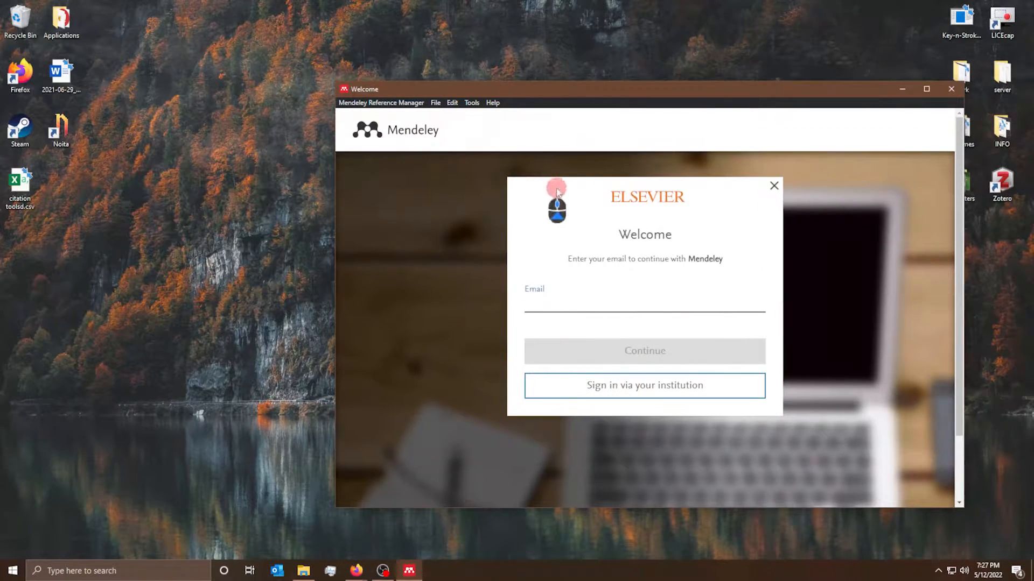
# - Choose institutional sign-in, enter the UW email, and pick University of Washington
pyautogui.click(608, 388)
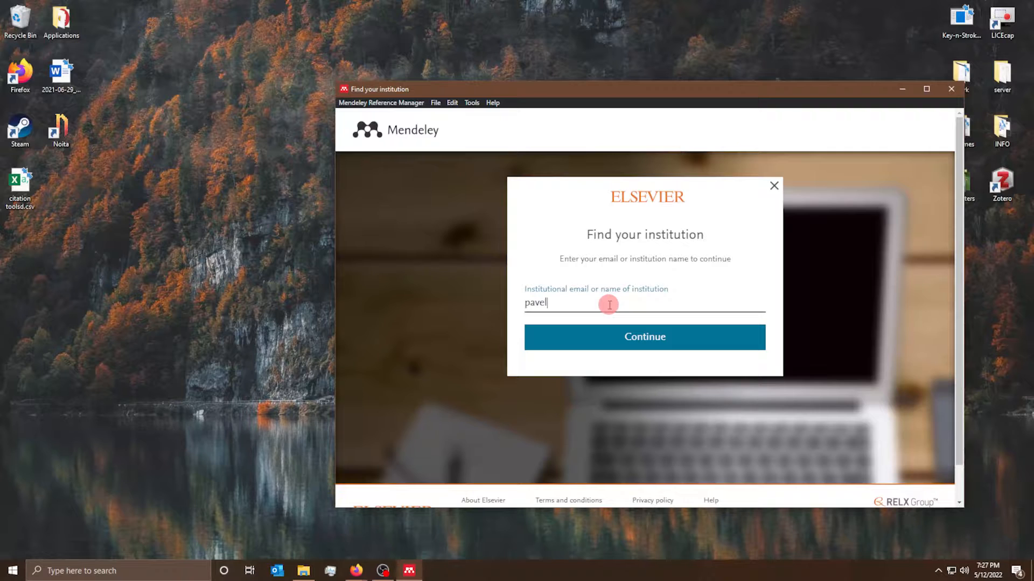
pyautogui.press('Return')
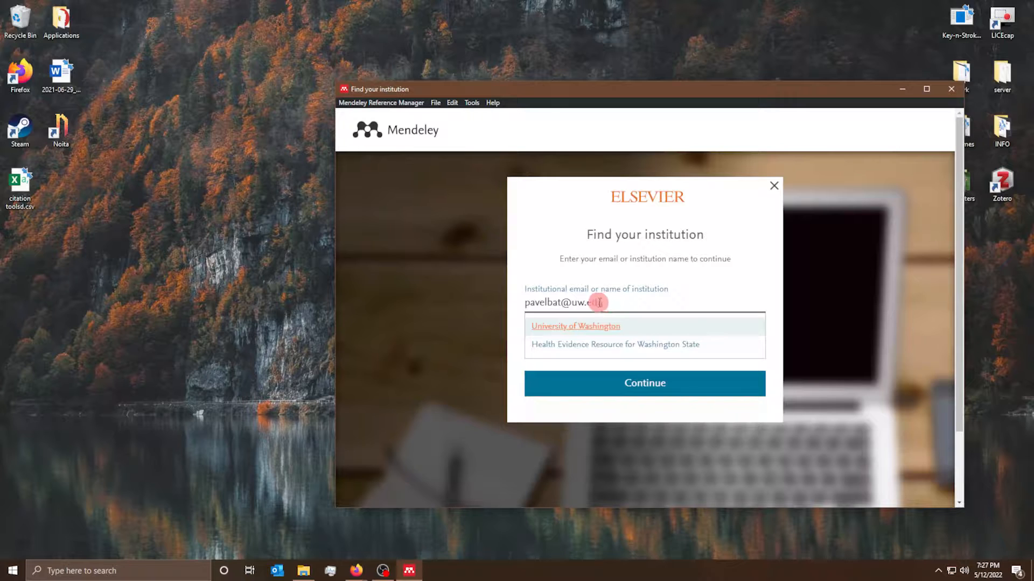
pyautogui.click(565, 325)
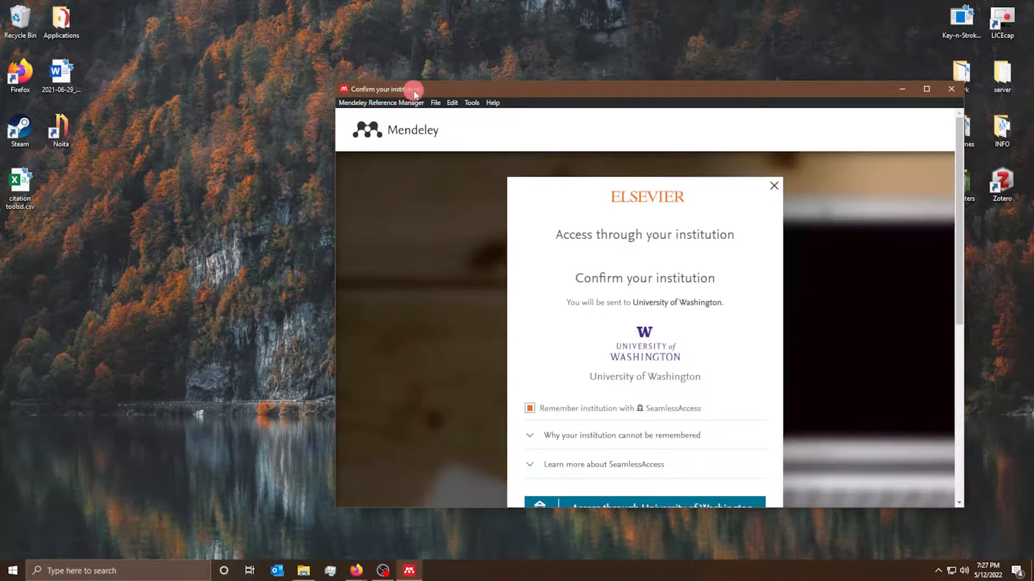
# - Access through UW, submit the NetID and password, then close the app window
pyautogui.moveTo(412, 88); pyautogui.dragTo(295, 54)
pyautogui.scroll(-1, 512, 318)
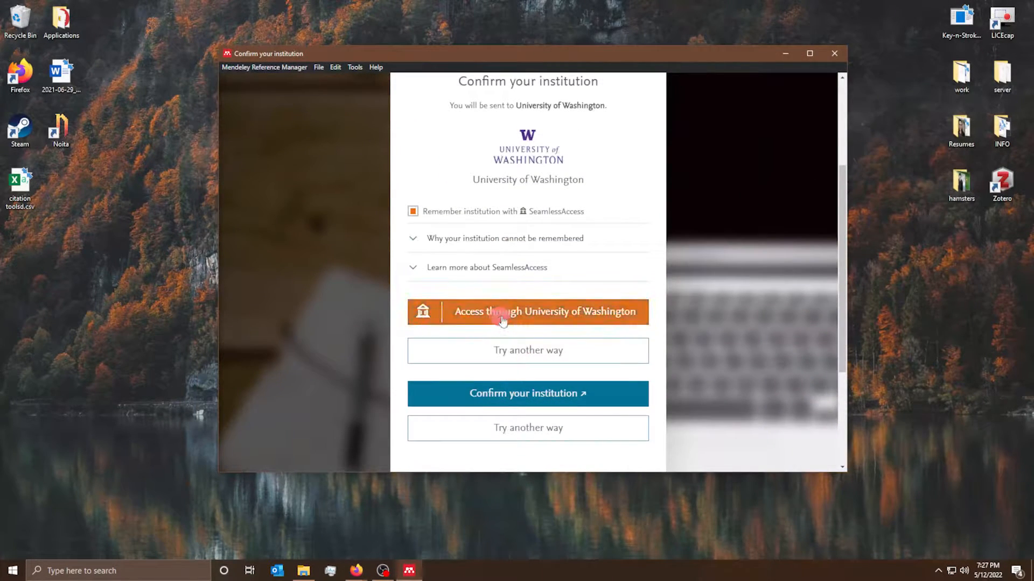
pyautogui.click(504, 318)
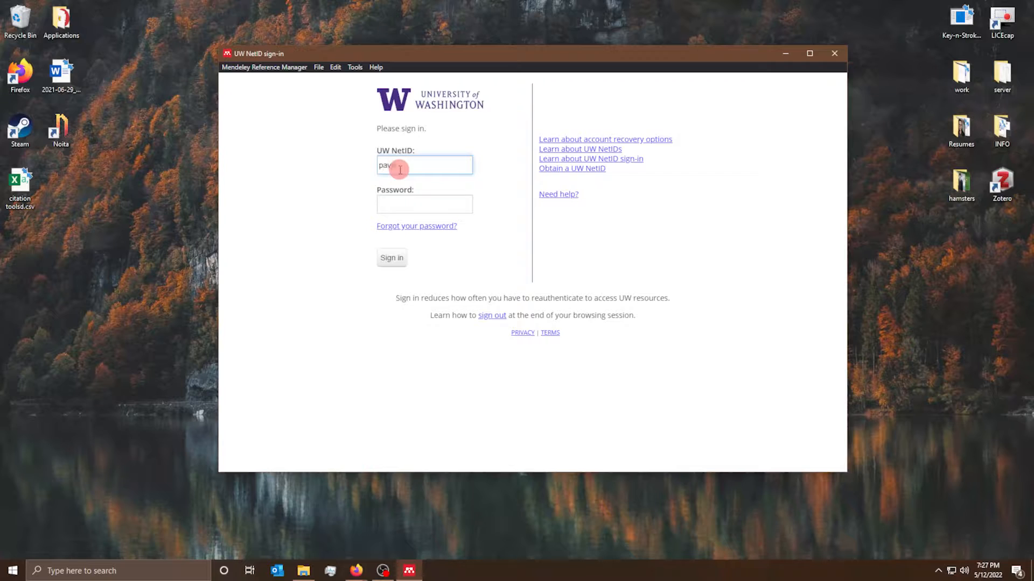
pyautogui.press('Tab')
pyautogui.write('•')
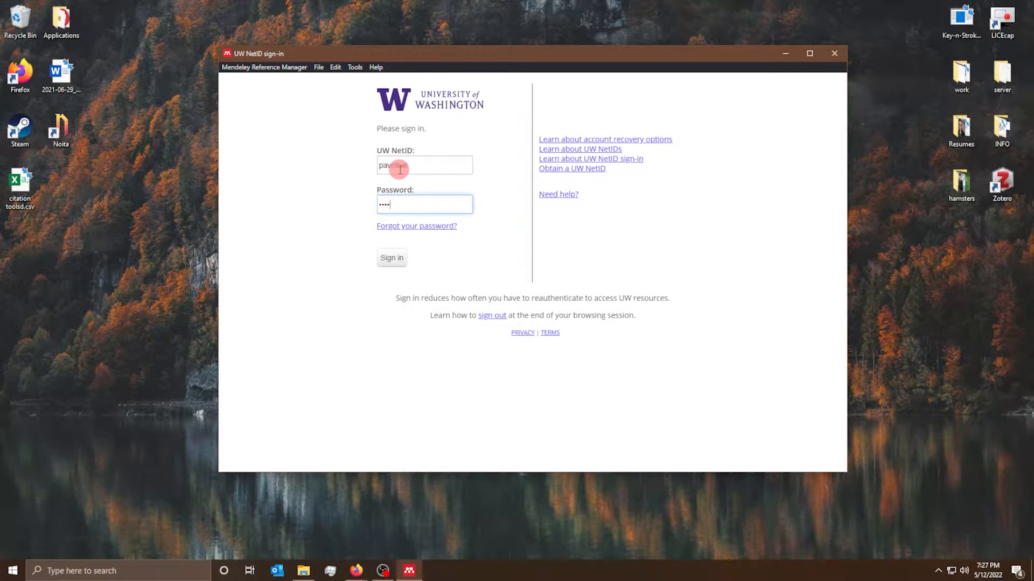
pyautogui.press('Return')
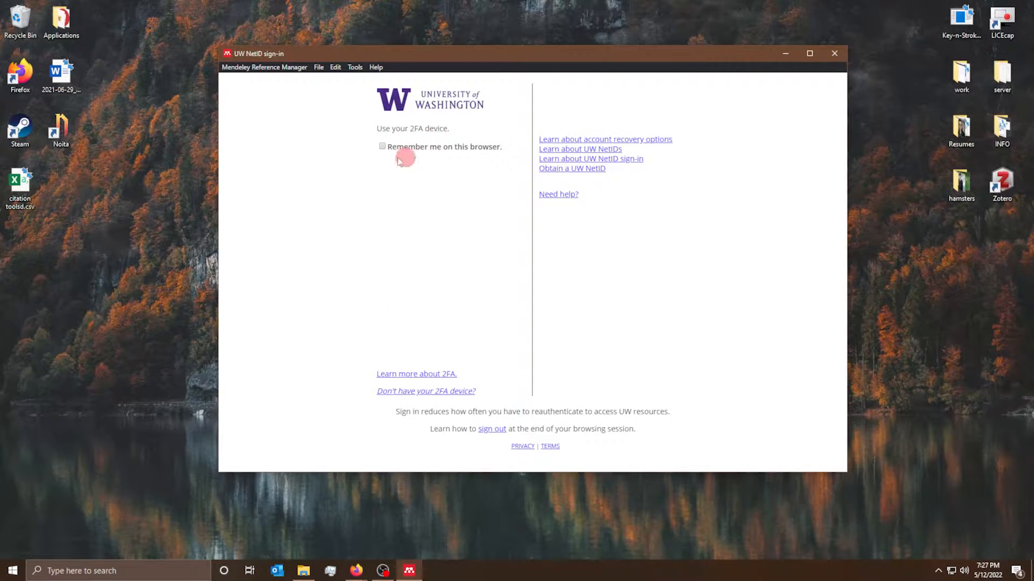
pyautogui.click(835, 53)
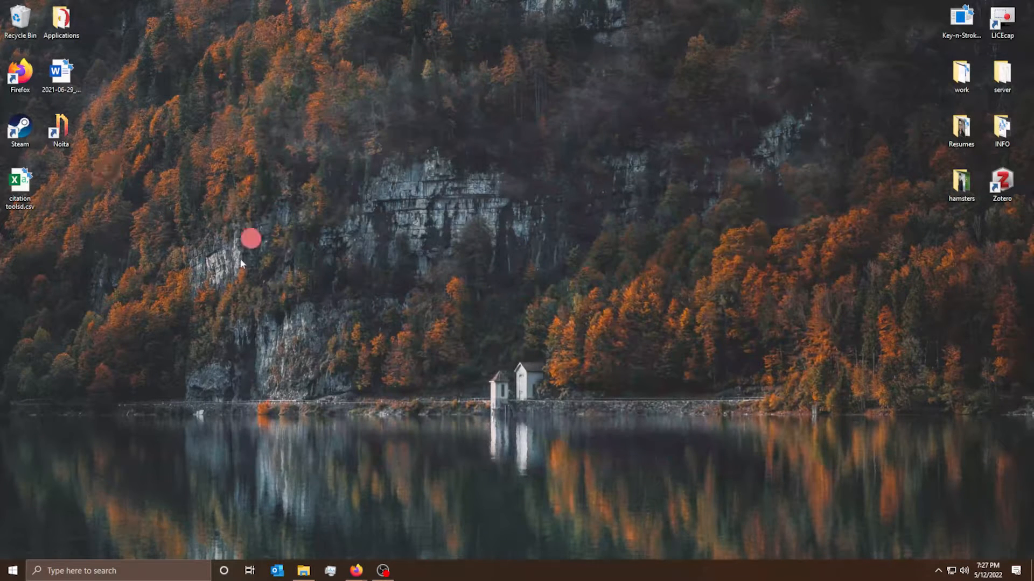
# - Relaunch Mendeley Reference Manager from Windows search ('men') and restore its window
pyautogui.click(110, 569)
pyautogui.write('mend')
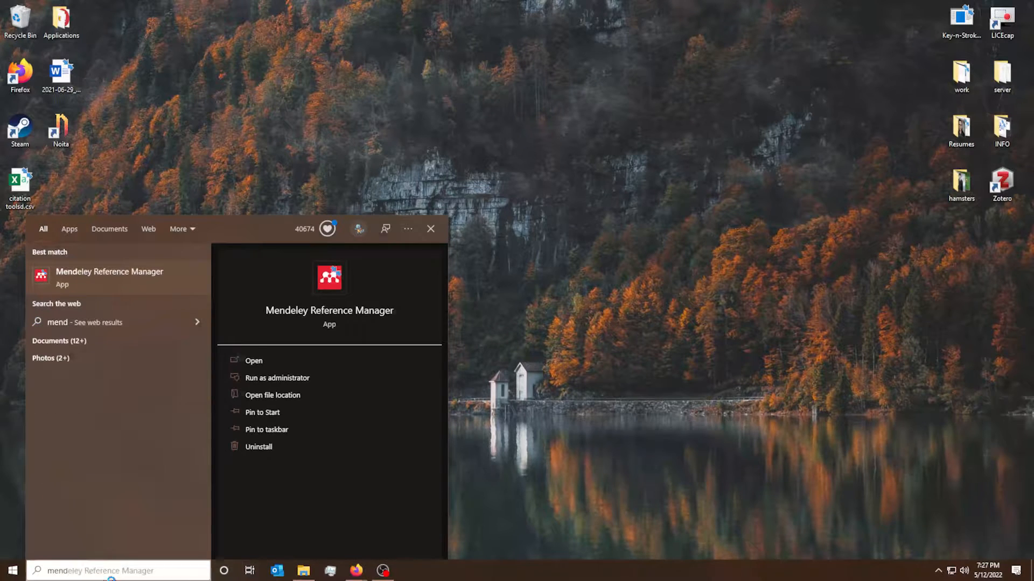
pyautogui.press('Return')
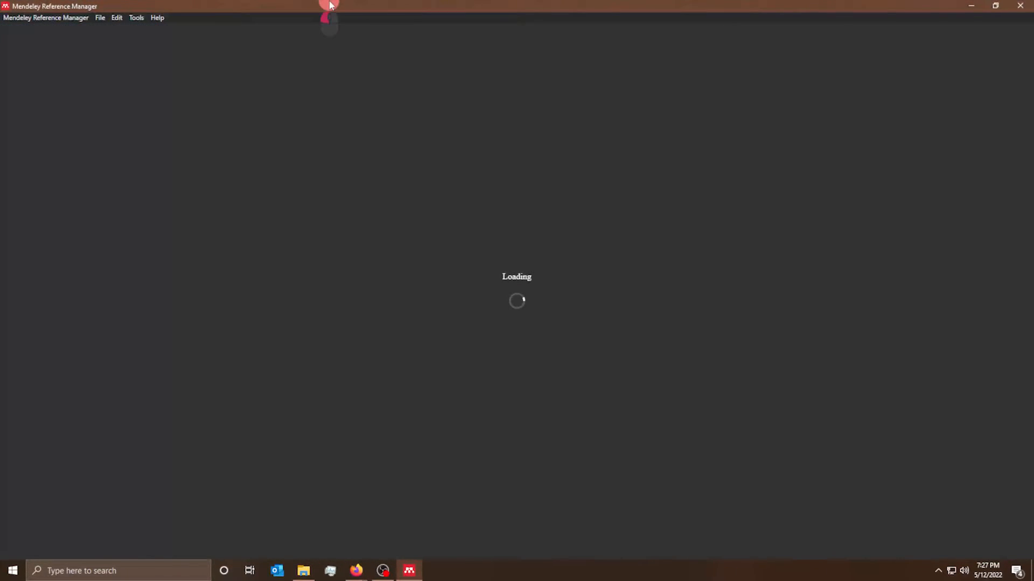
pyautogui.doubleClick(329, 4)
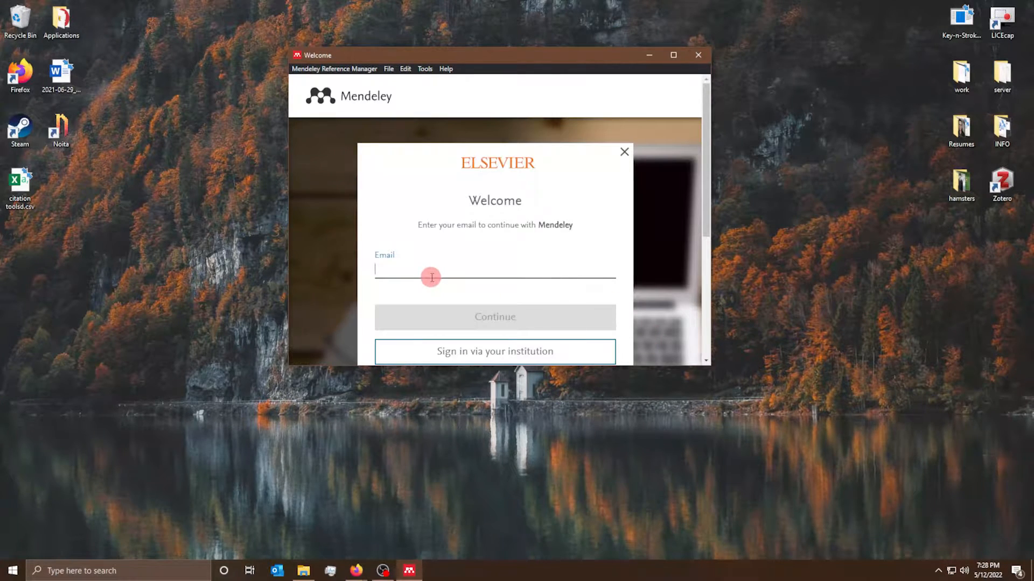
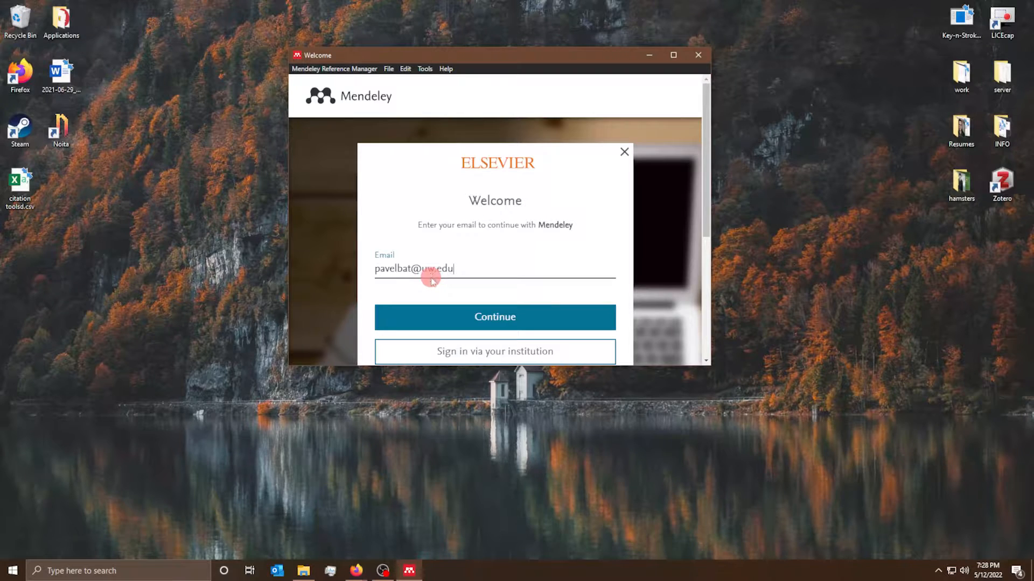
# - Sign in with the Elsevier email and password, then enlarge the window to show the library
pyautogui.press('Return')
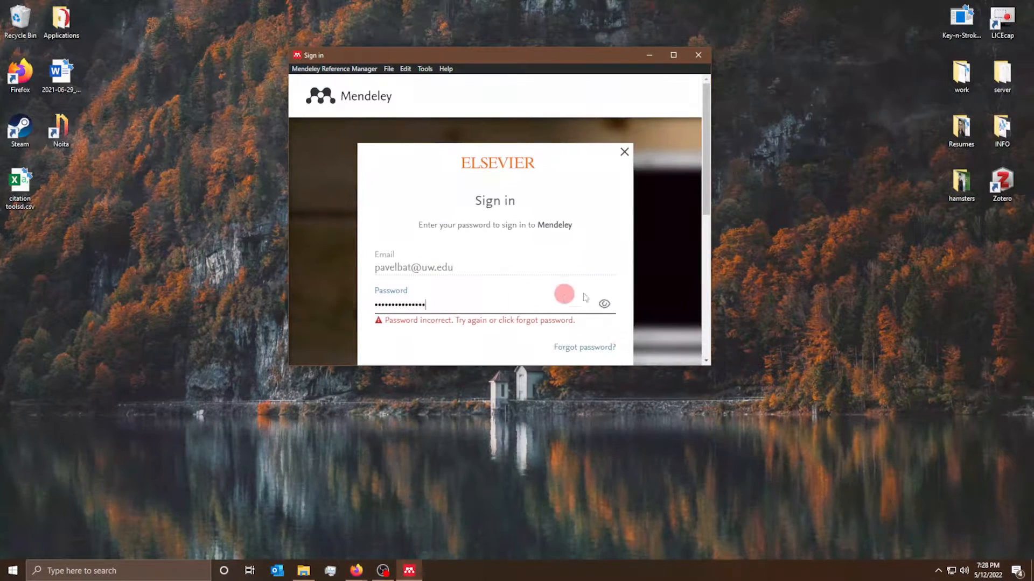
pyautogui.scroll(-3, 558, 297)
pyautogui.click(476, 243)
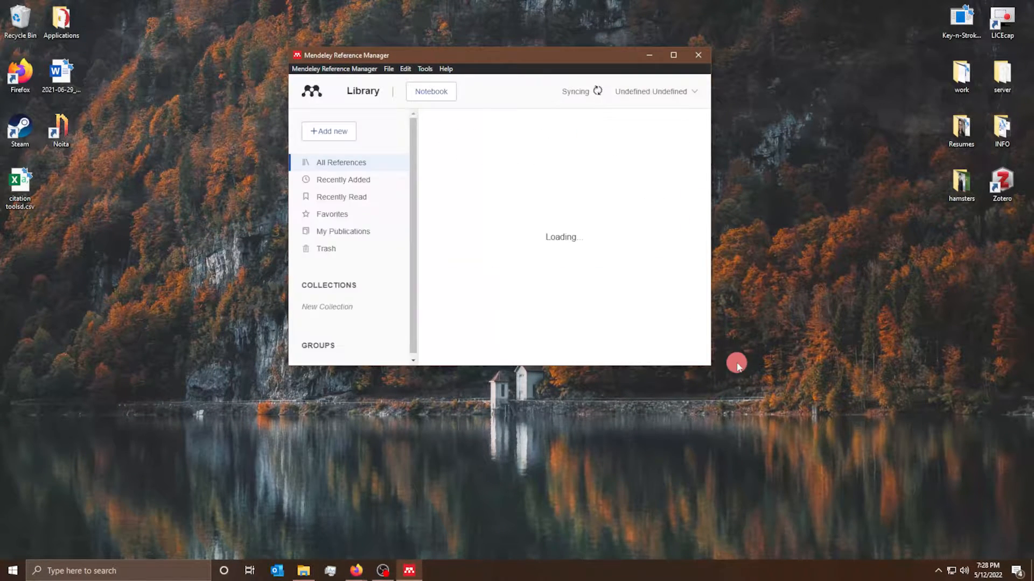
pyautogui.moveTo(714, 364); pyautogui.dragTo(914, 432)
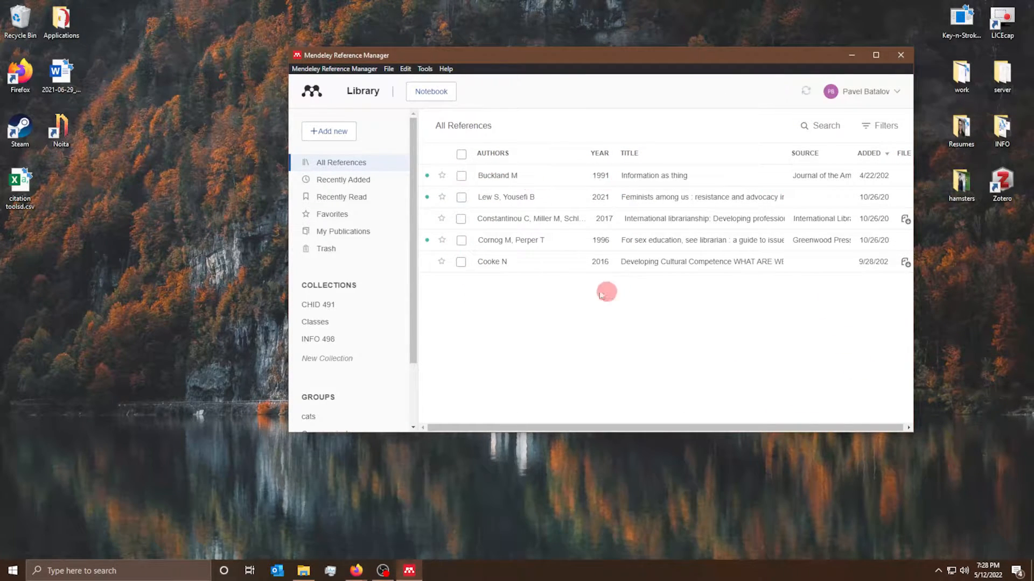
pyautogui.scroll(-2, 328, 376)
pyautogui.scroll(2, 333, 382)
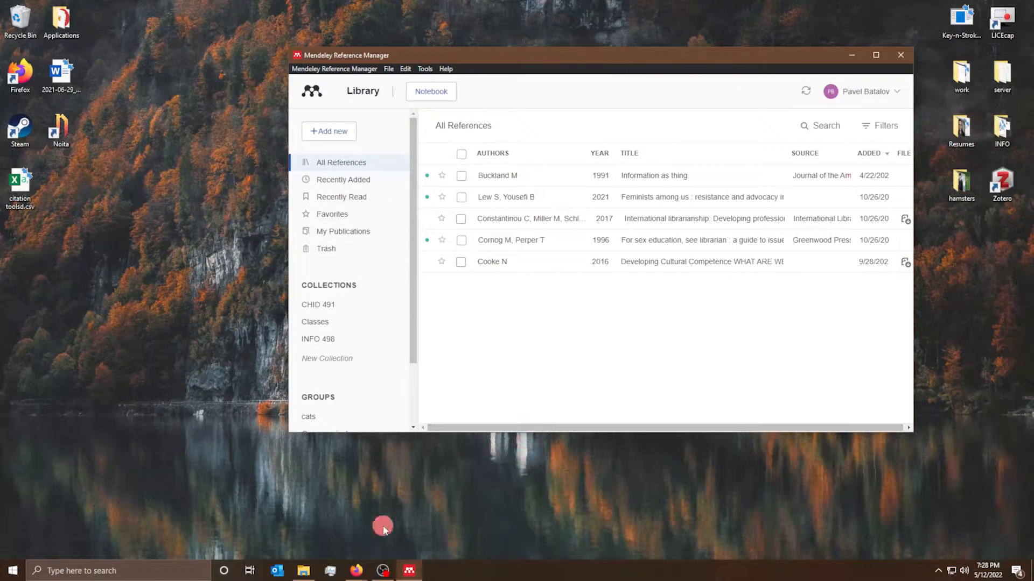
# - Close the saved logins and empty tabs and return to the Reference Manager product page
pyautogui.moveTo(357, 570)
pyautogui.click(402, 533)
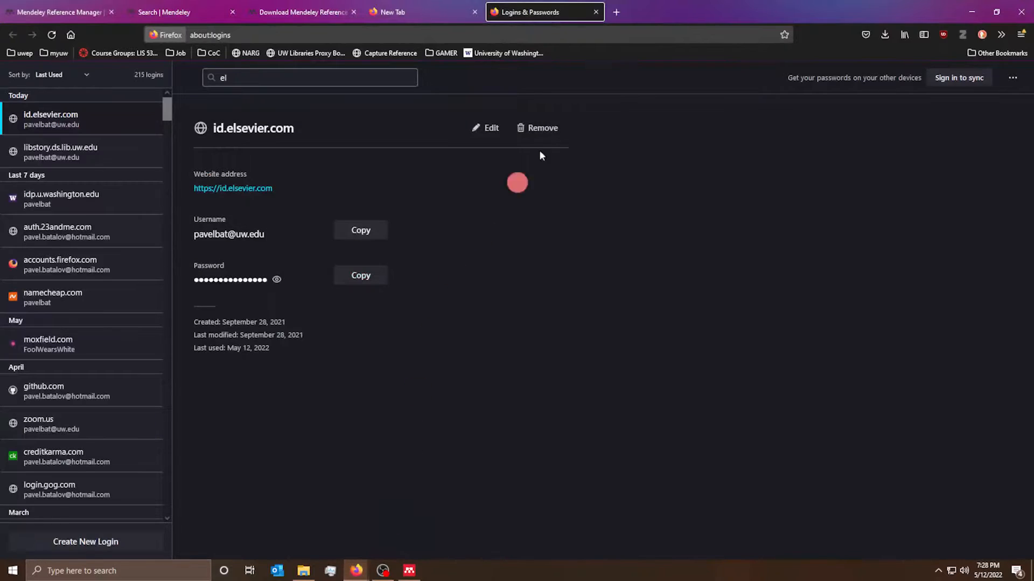
pyautogui.click(598, 12)
pyautogui.click(474, 12)
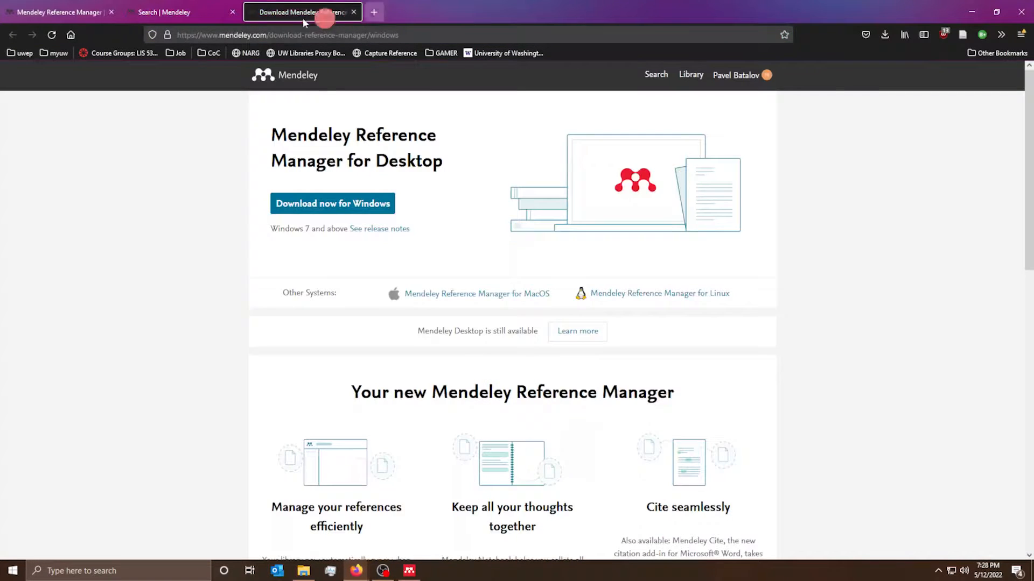
pyautogui.click(168, 13)
pyautogui.click(60, 12)
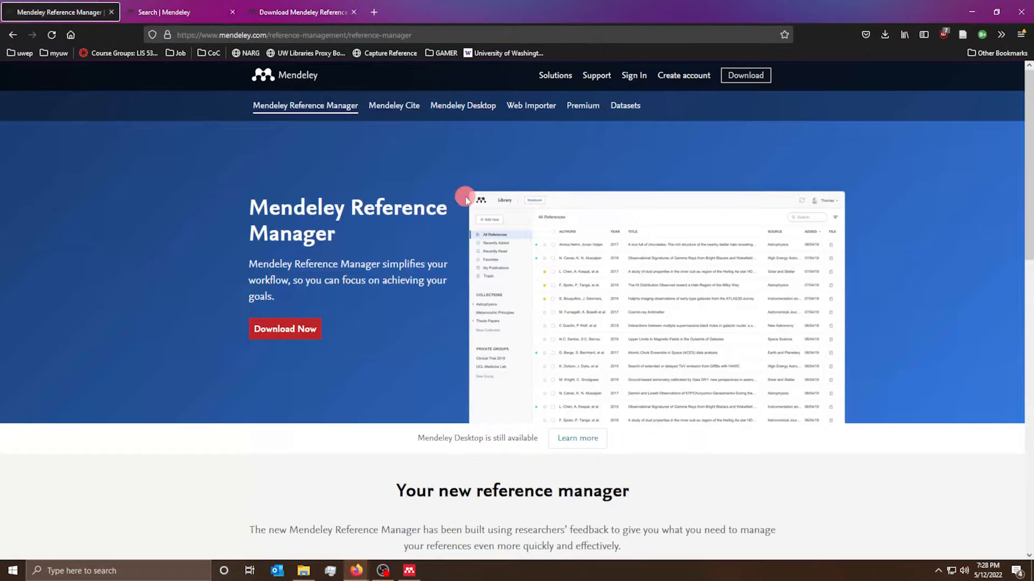
# - Open the Web Importer page in a new tab and add the extension to Firefox, approving permissions
pyautogui.rightClick(530, 106)
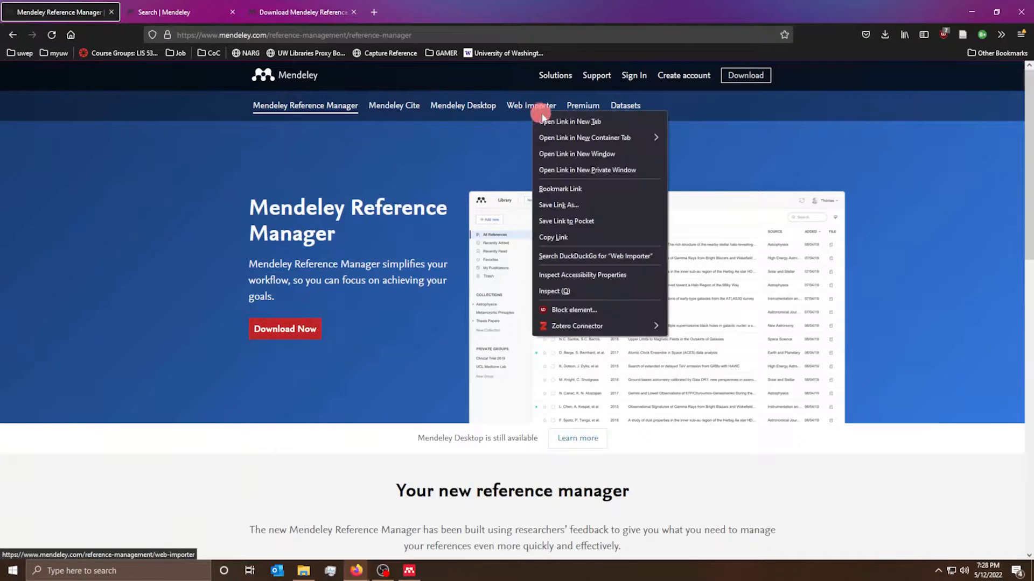
pyautogui.click(553, 123)
pyautogui.click(143, 12)
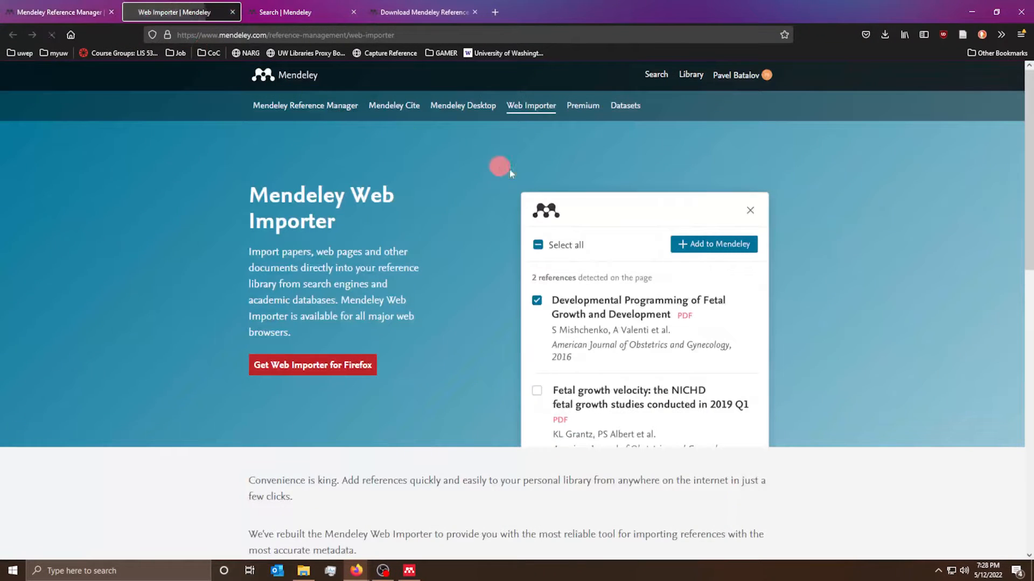
pyautogui.click(265, 371)
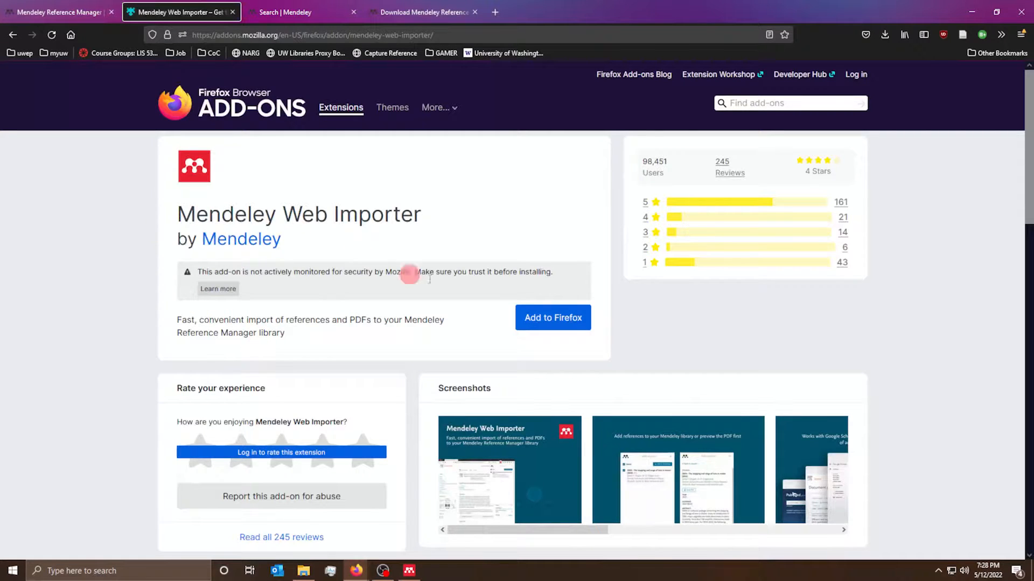
pyautogui.click(536, 318)
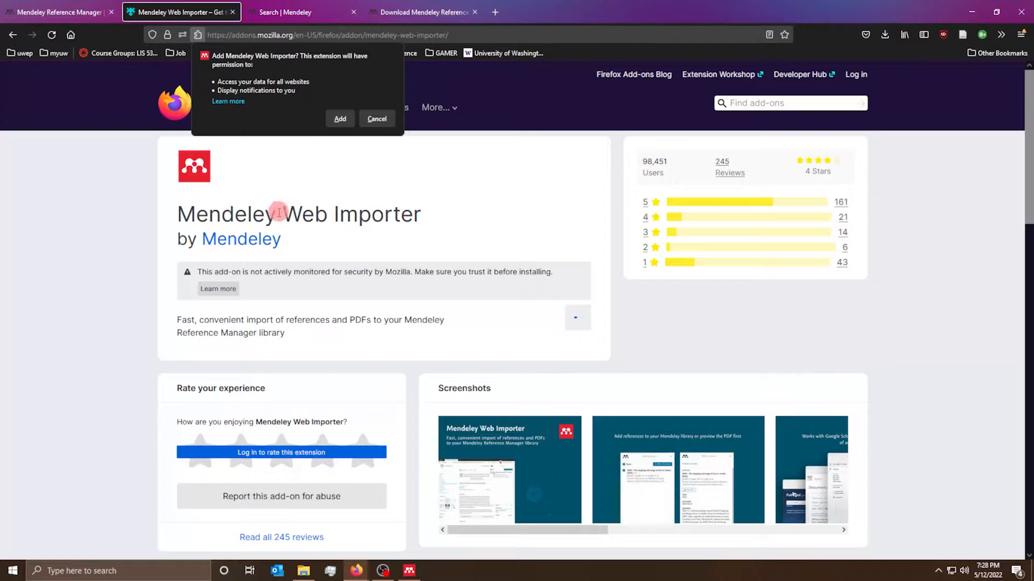
pyautogui.click(340, 118)
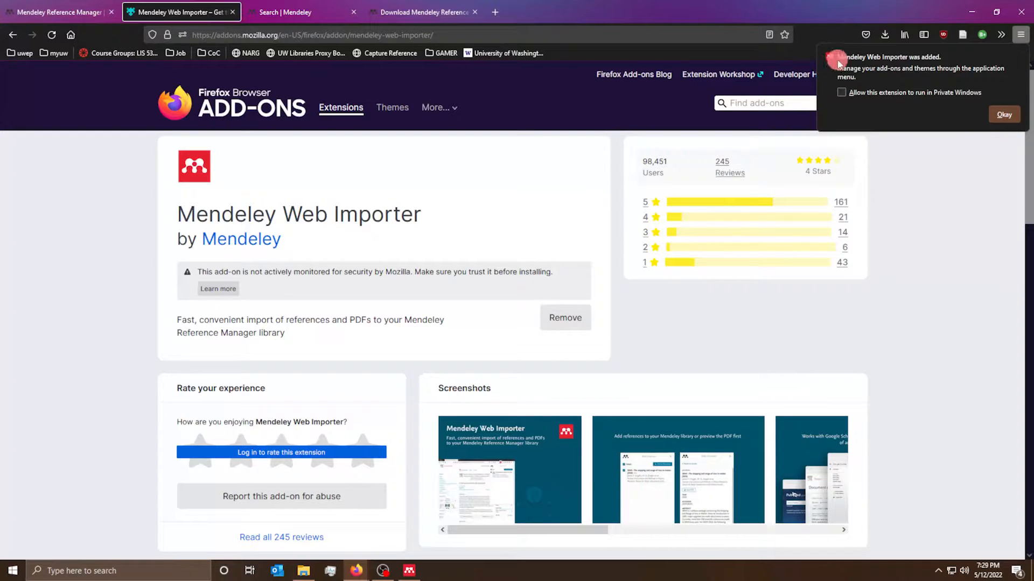
# - Pin Mendeley Web Importer to the toolbar and close the add-on page tab
pyautogui.click(1003, 115)
pyautogui.click(1002, 37)
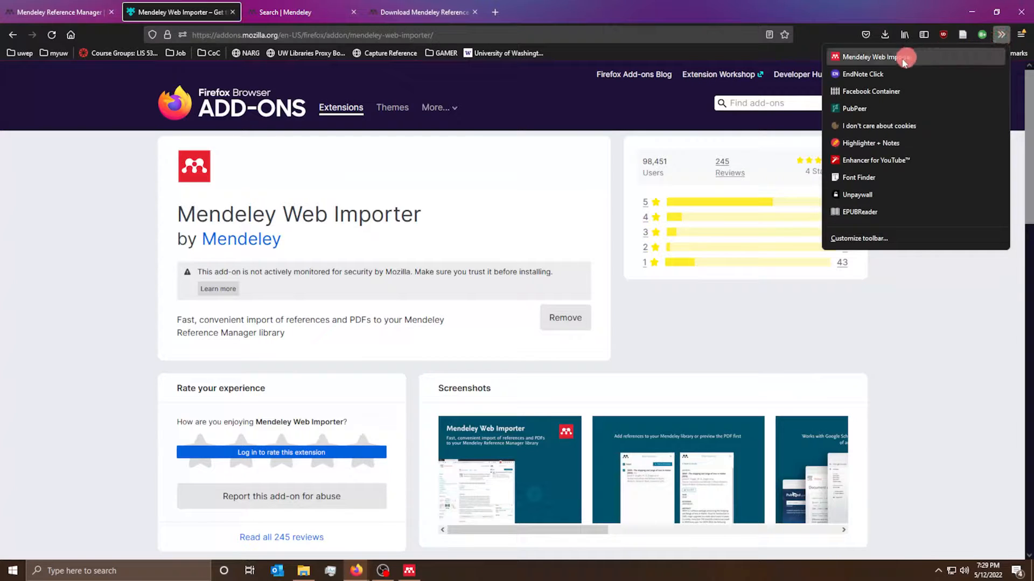
pyautogui.rightClick(898, 57)
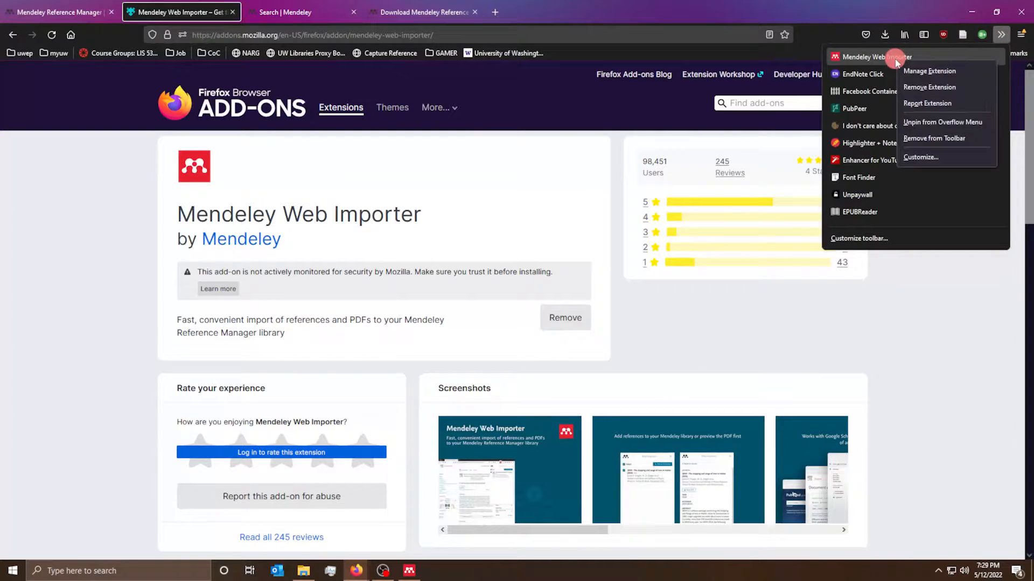
pyautogui.click(928, 123)
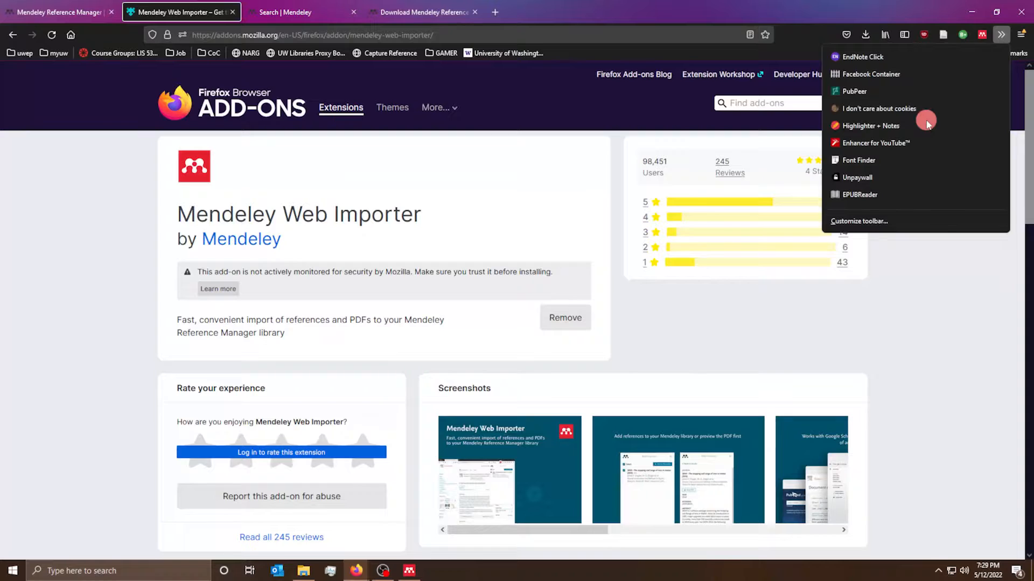
pyautogui.click(985, 38)
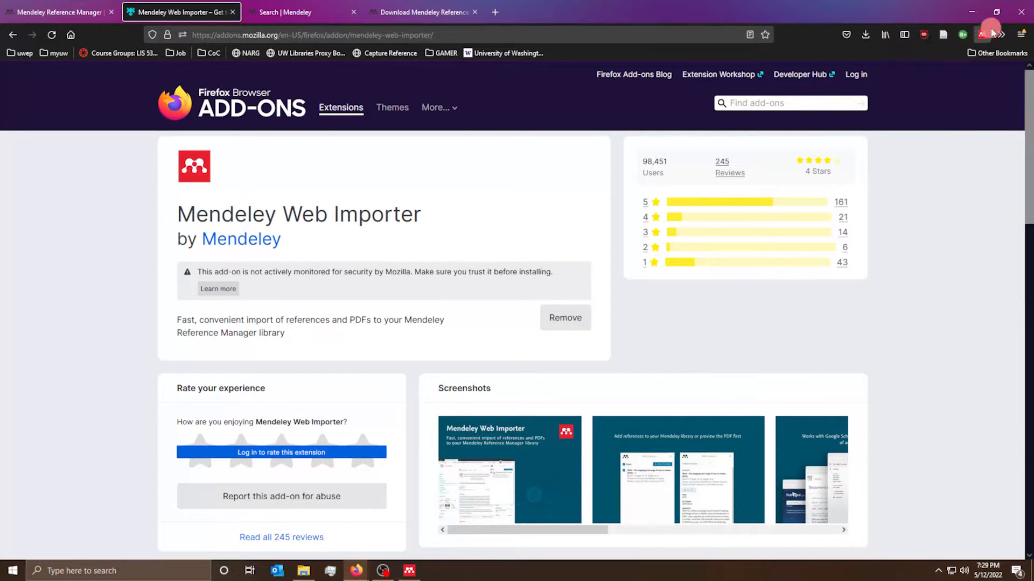
pyautogui.click(233, 12)
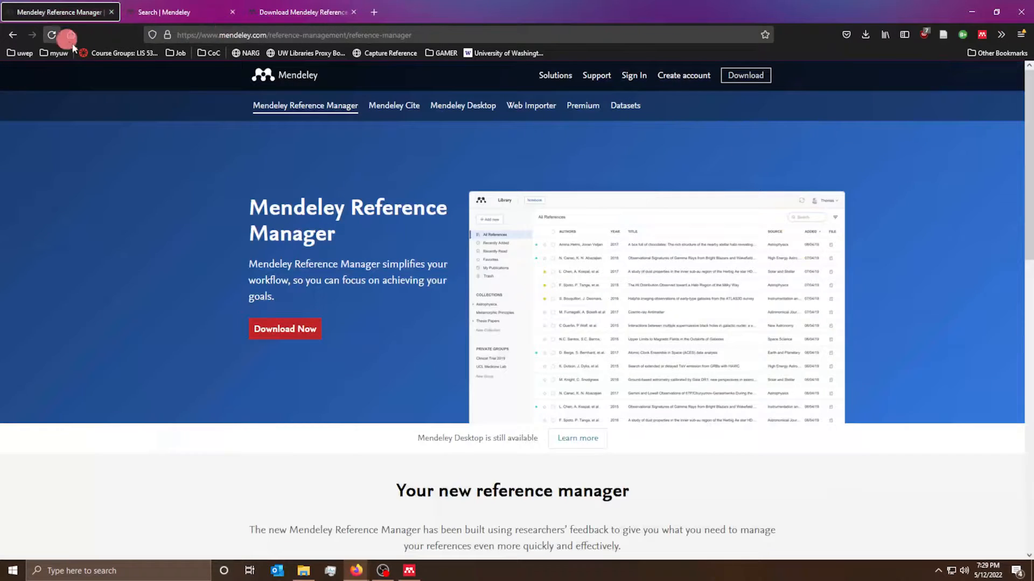
# - Open Mendeley Cite in a new tab, then consent and sign in to the Web Importer panel
pyautogui.rightClick(391, 110)
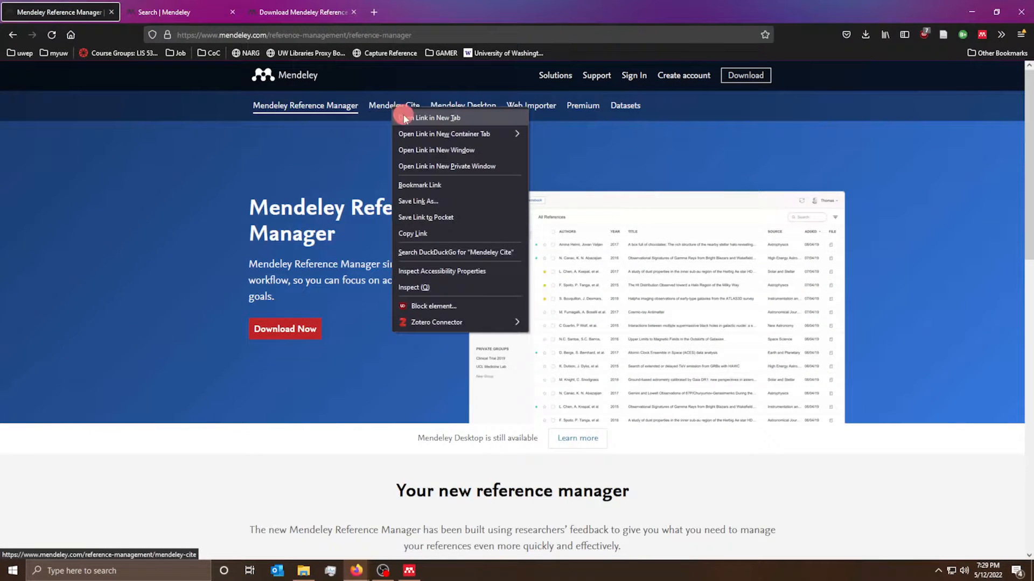
pyautogui.click(429, 118)
pyautogui.click(990, 40)
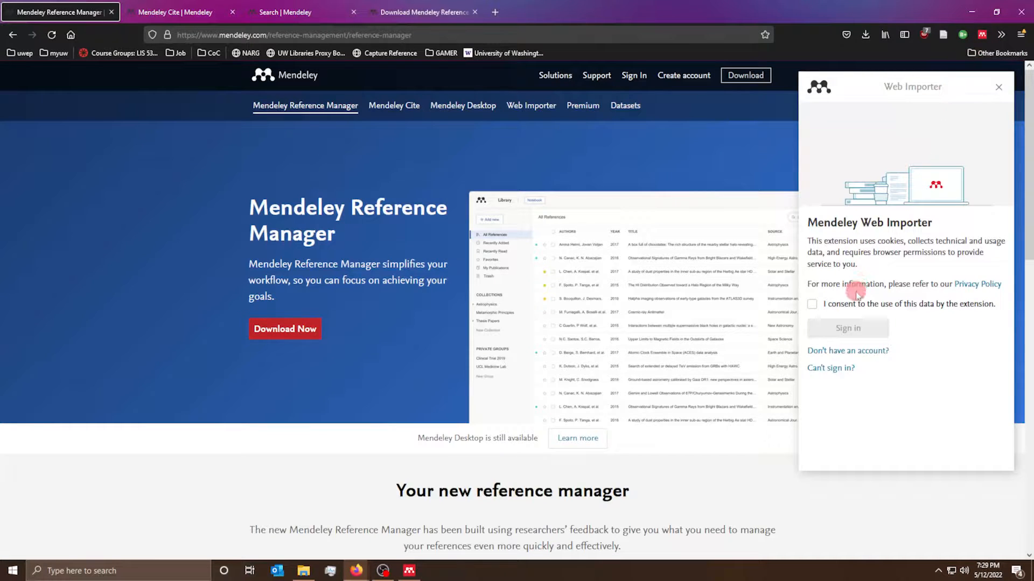
pyautogui.click(826, 305)
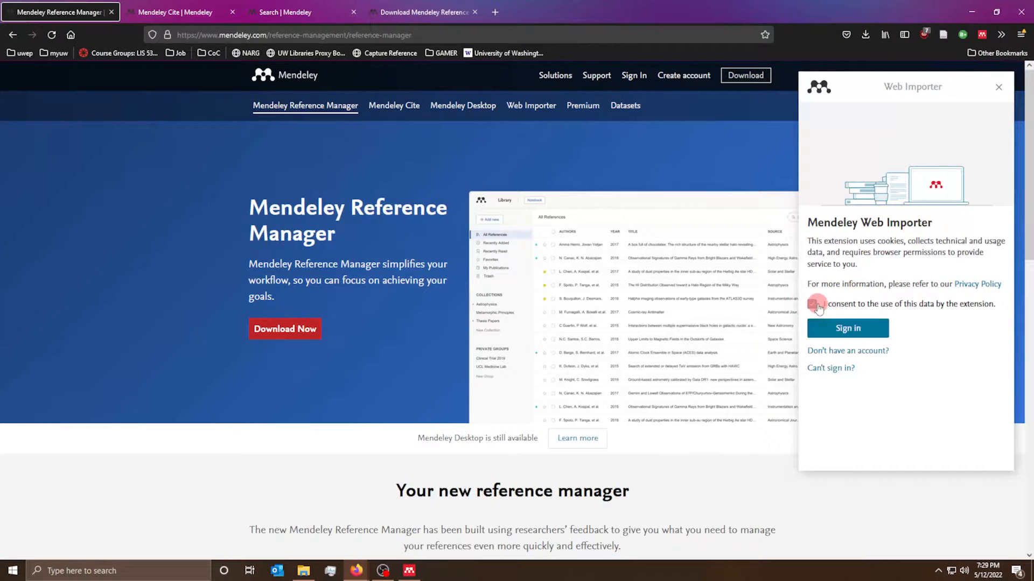
pyautogui.click(834, 329)
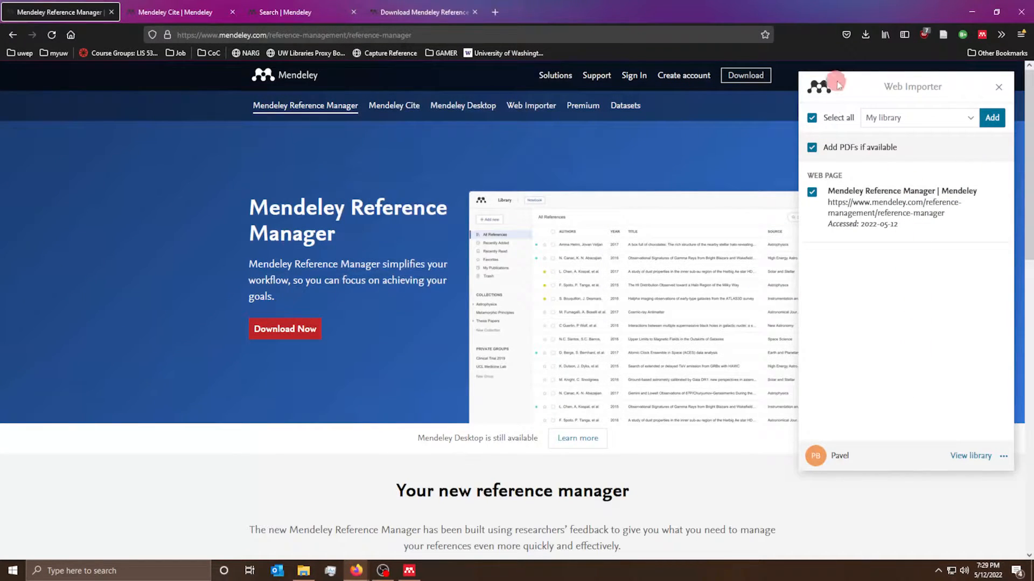
pyautogui.moveTo(877, 84)
pyautogui.mouseDown()
pyautogui.moveTo(914, 89)
pyautogui.moveTo(884, 88)
pyautogui.mouseUp()
pyautogui.click(996, 88)
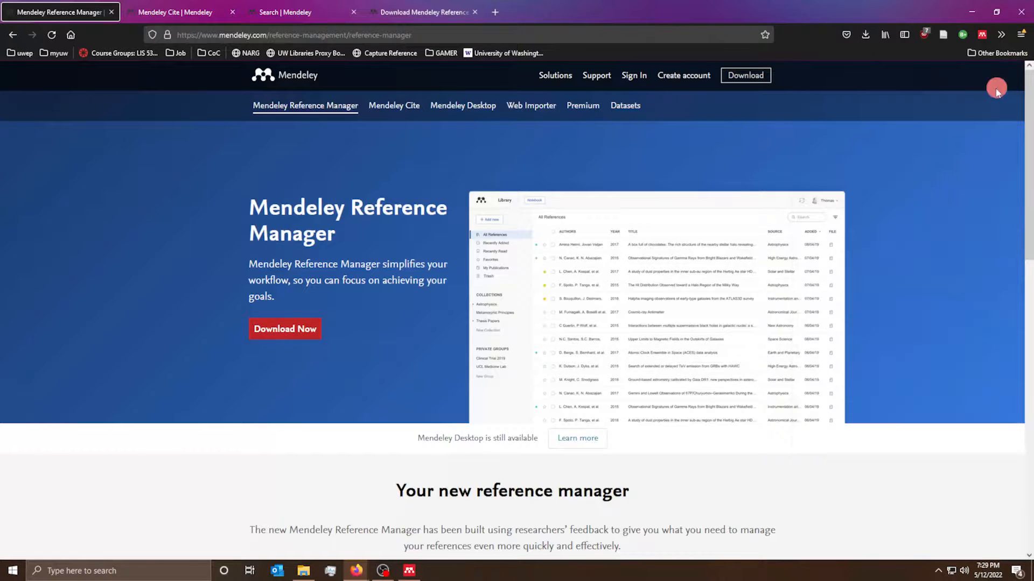
# - Get the free Mendeley Cite add-in from Microsoft AppSource and open Mendeley-Cite.docx in Word
pyautogui.click(167, 11)
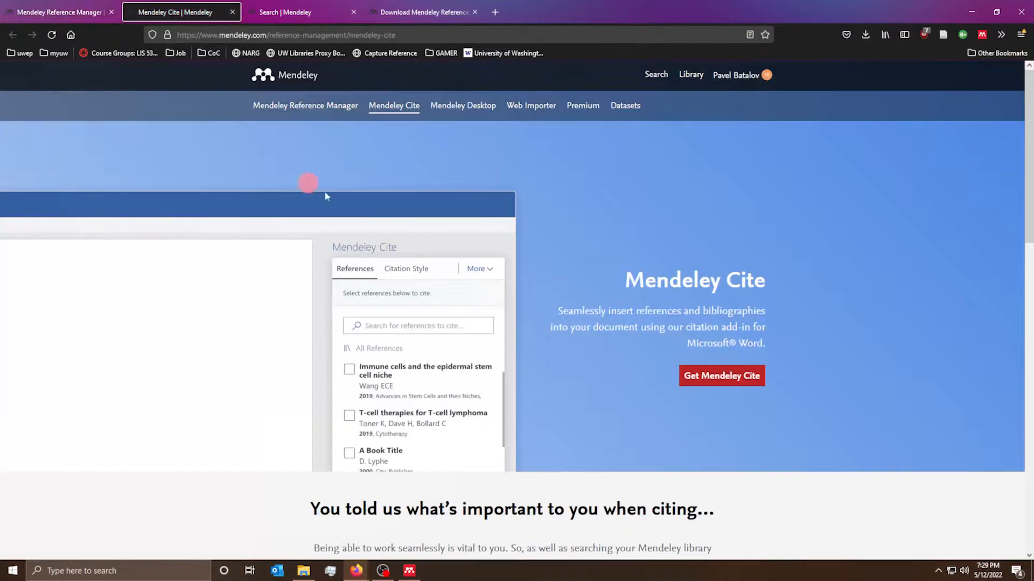
pyautogui.click(726, 380)
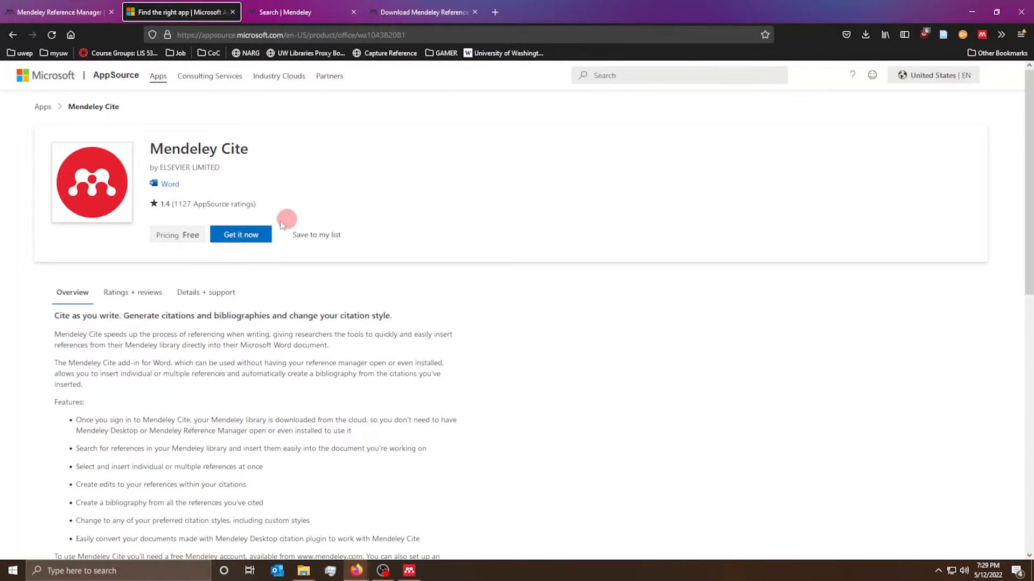
pyautogui.click(234, 236)
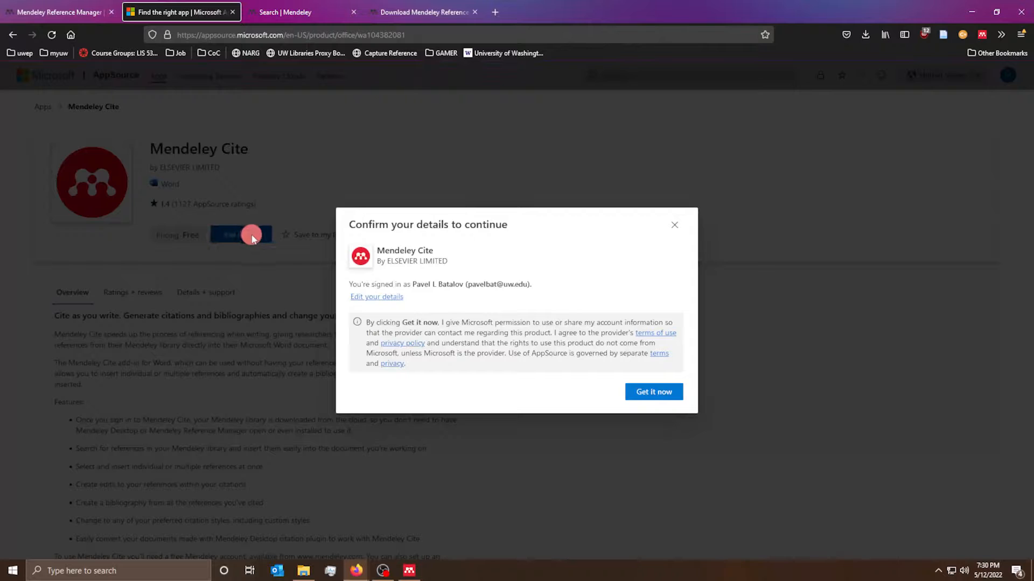
pyautogui.click(653, 393)
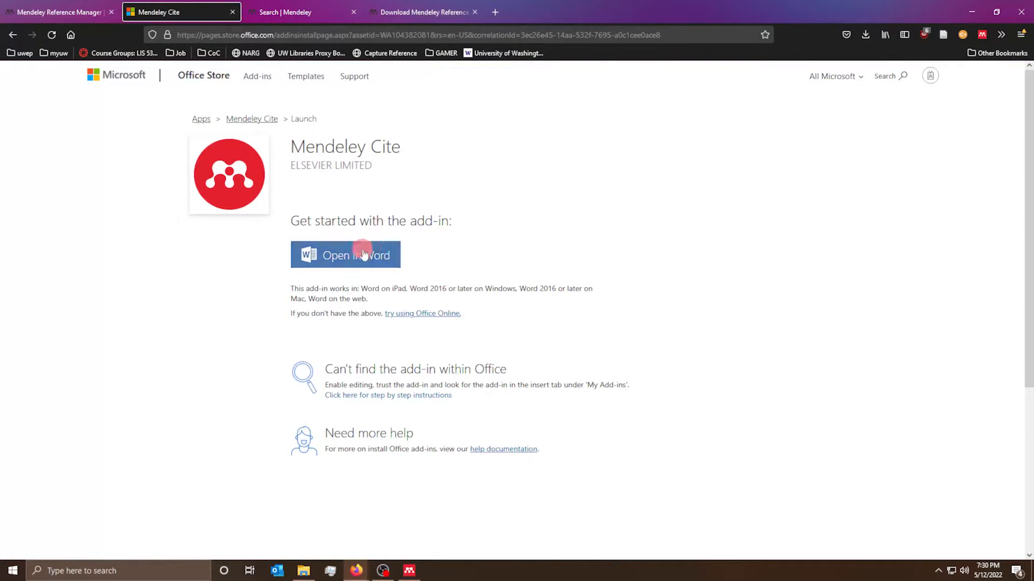
pyautogui.click(322, 261)
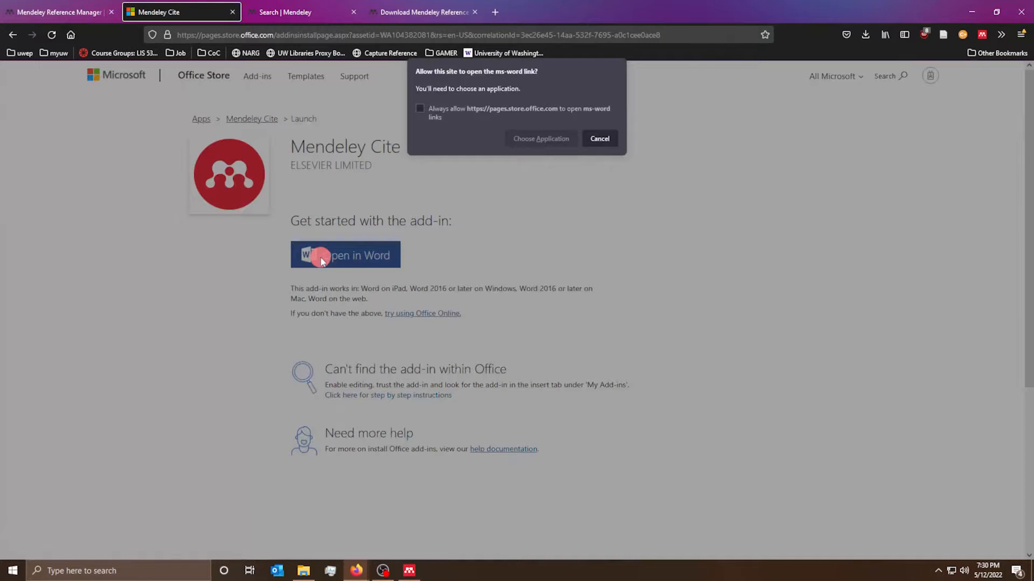
pyautogui.click(540, 141)
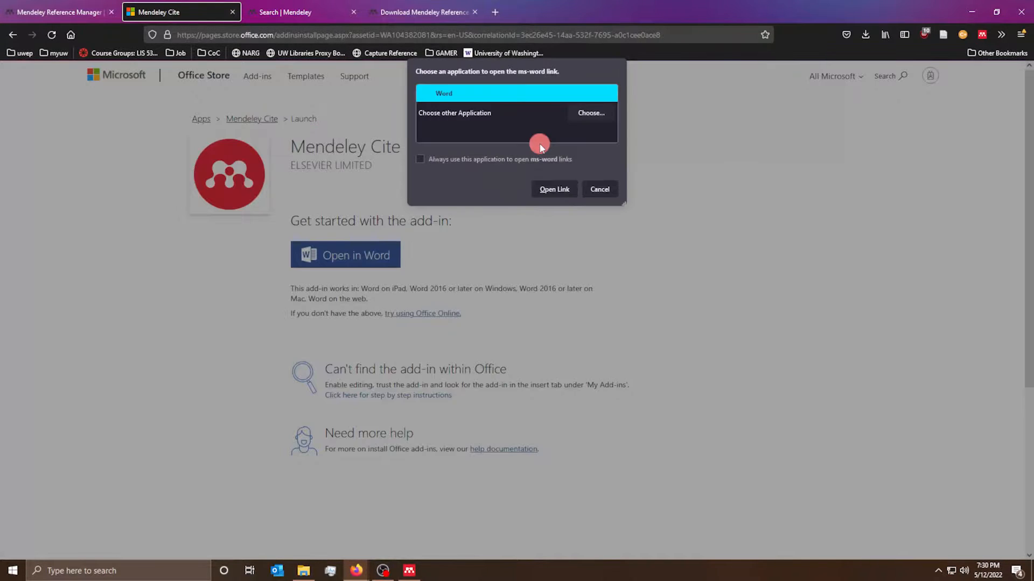
pyautogui.click(552, 192)
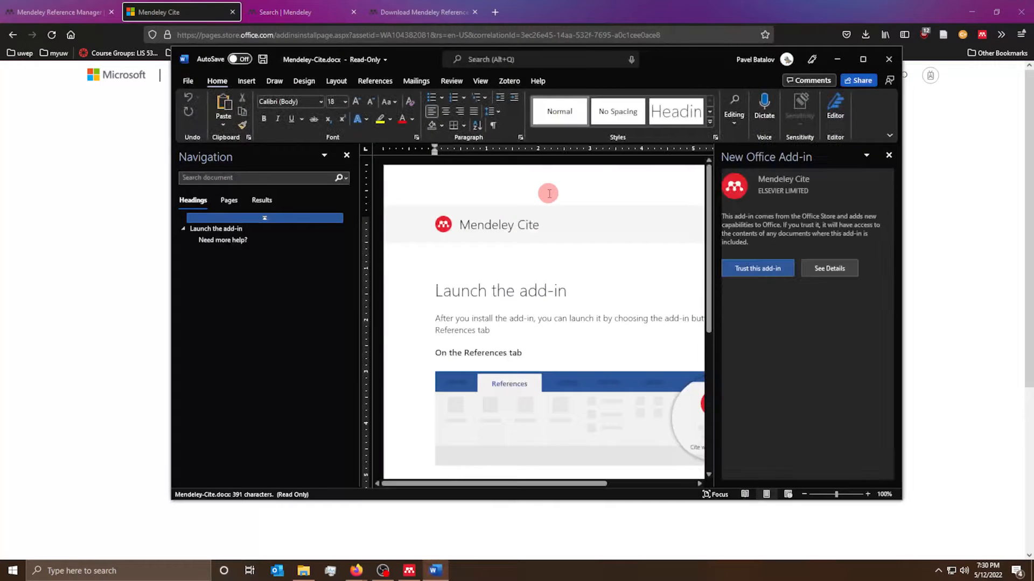
# - Maximize Word, trust the Mendeley Cite add-in, dismiss its tip, and return to the Office Store page
pyautogui.click(857, 66)
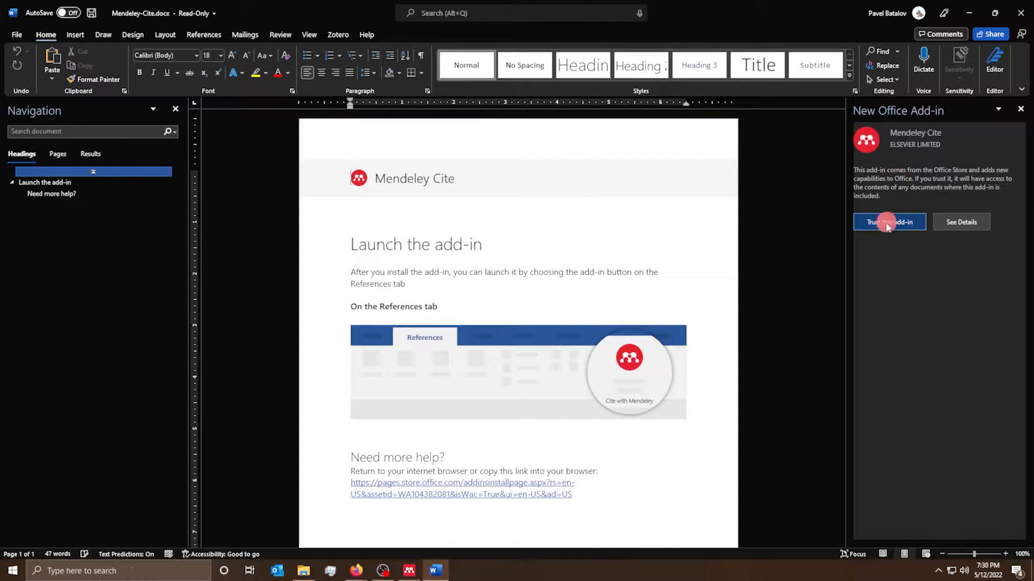
pyautogui.click(906, 223)
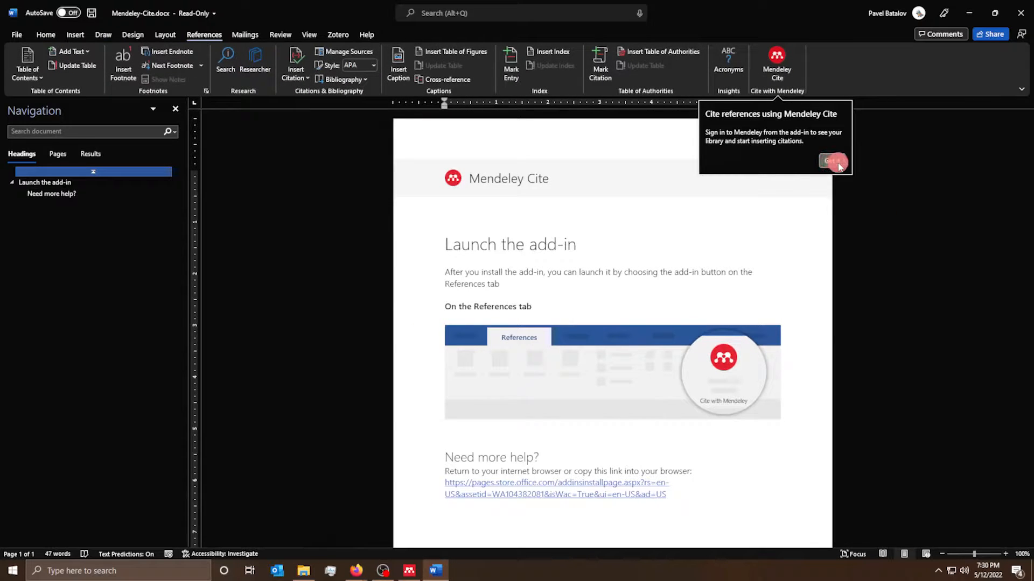
pyautogui.click(835, 161)
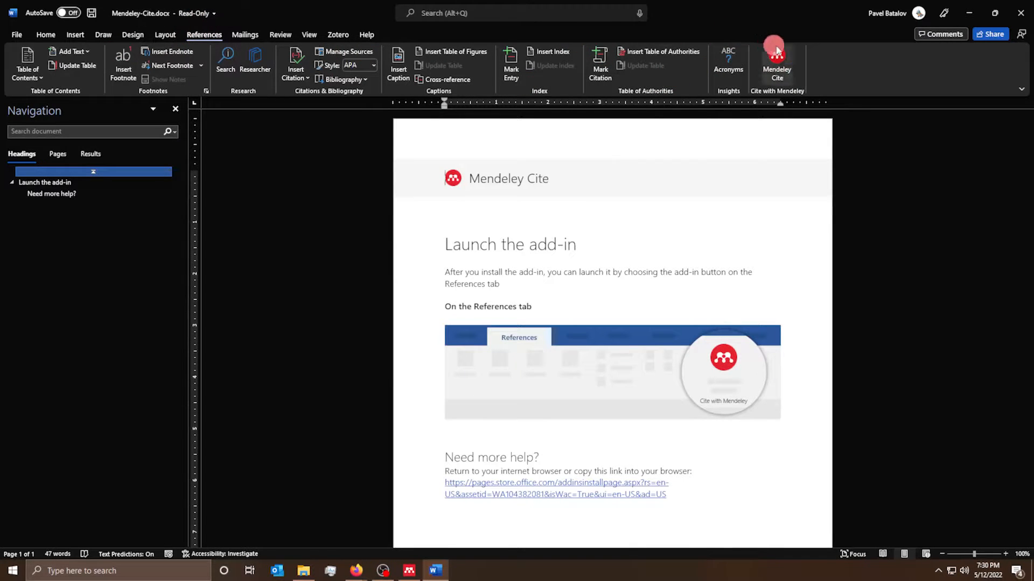
pyautogui.scroll(-3, 720, 427)
pyautogui.scroll(2, 654, 408)
pyautogui.keyDown('ctrl'); pyautogui.click(654, 408); pyautogui.keyUp('ctrl')
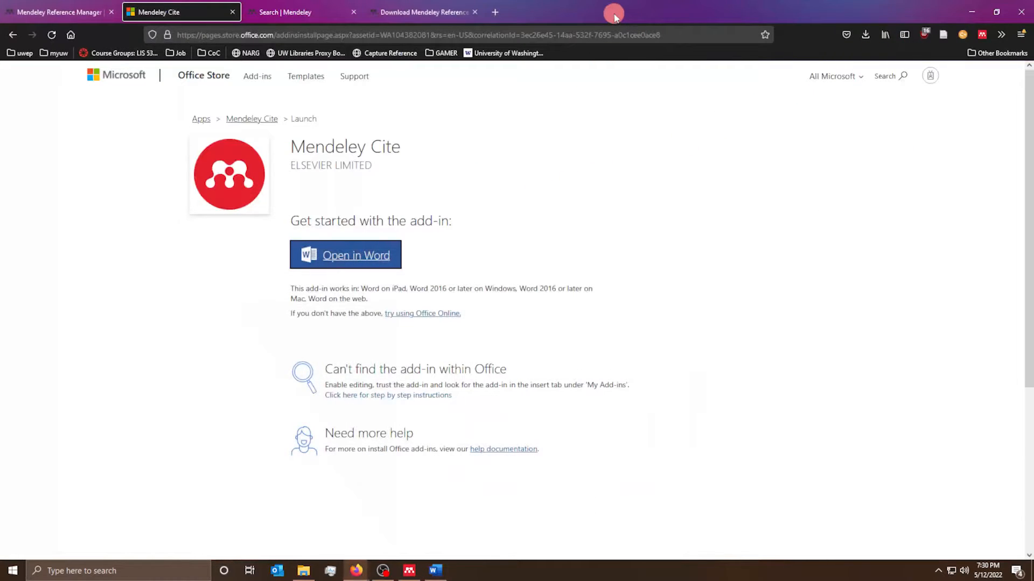
# - Open the online Mendeley library in Firefox and arrange the browser and desktop app side by side
pyautogui.click(61, 15)
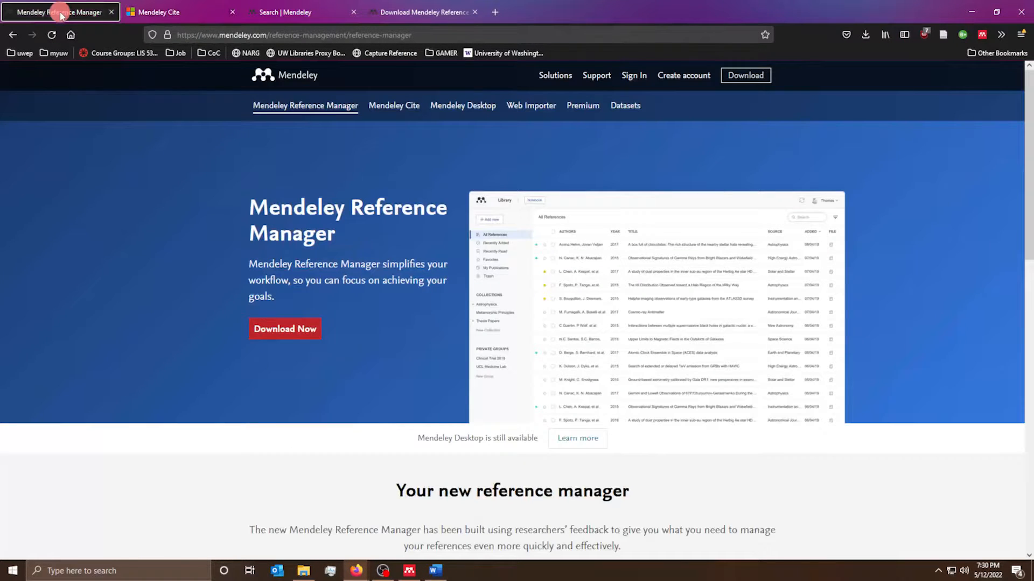
pyautogui.click(389, 13)
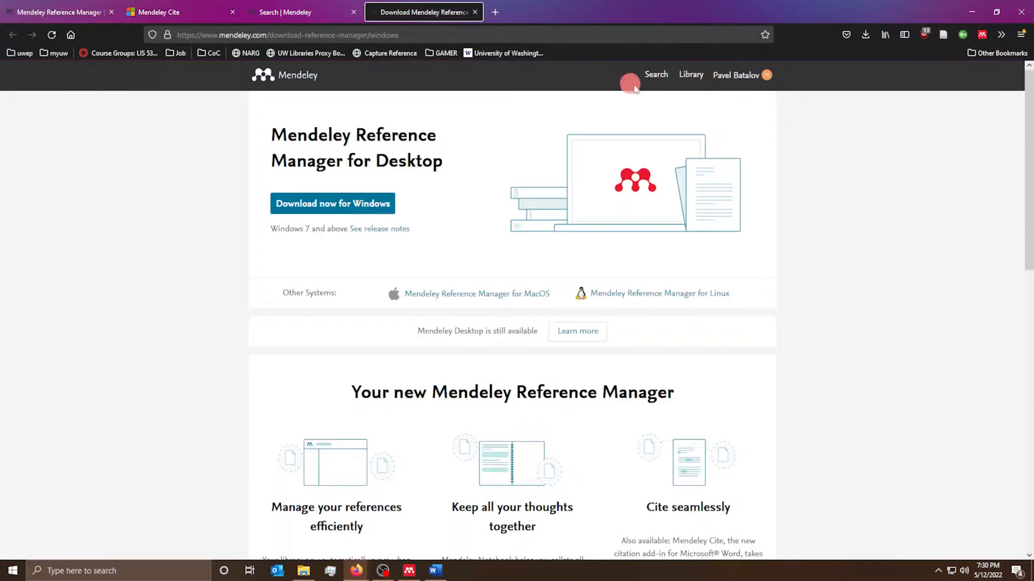
pyautogui.click(409, 571)
pyautogui.click(143, 280)
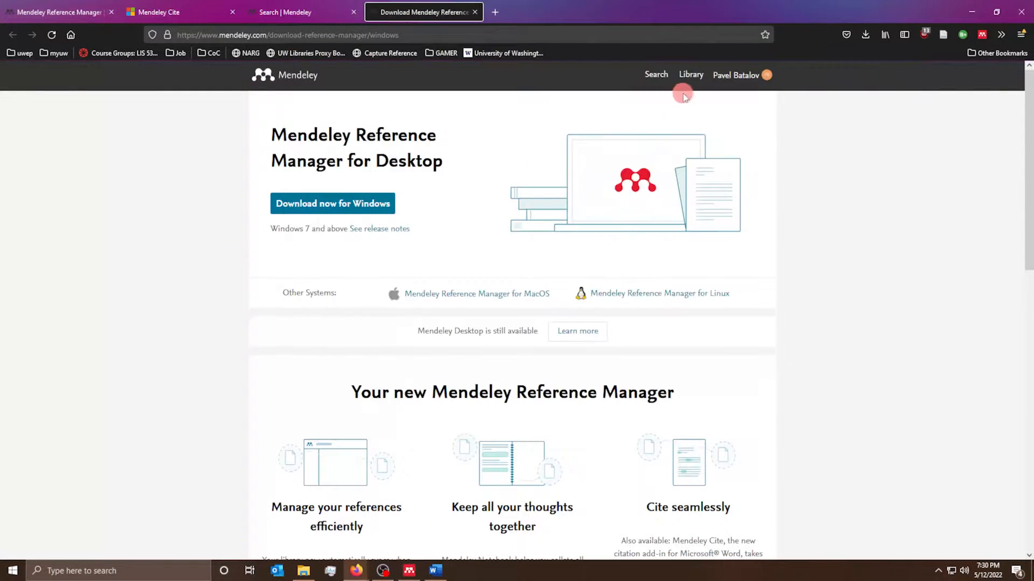
pyautogui.click(691, 75)
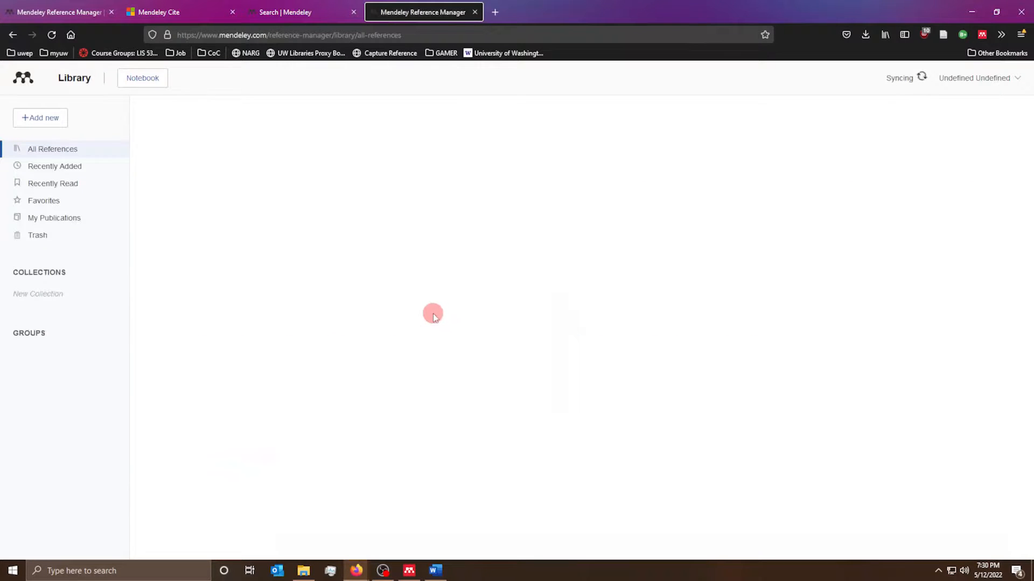
pyautogui.moveTo(527, 5); pyautogui.dragTo(683, 22)
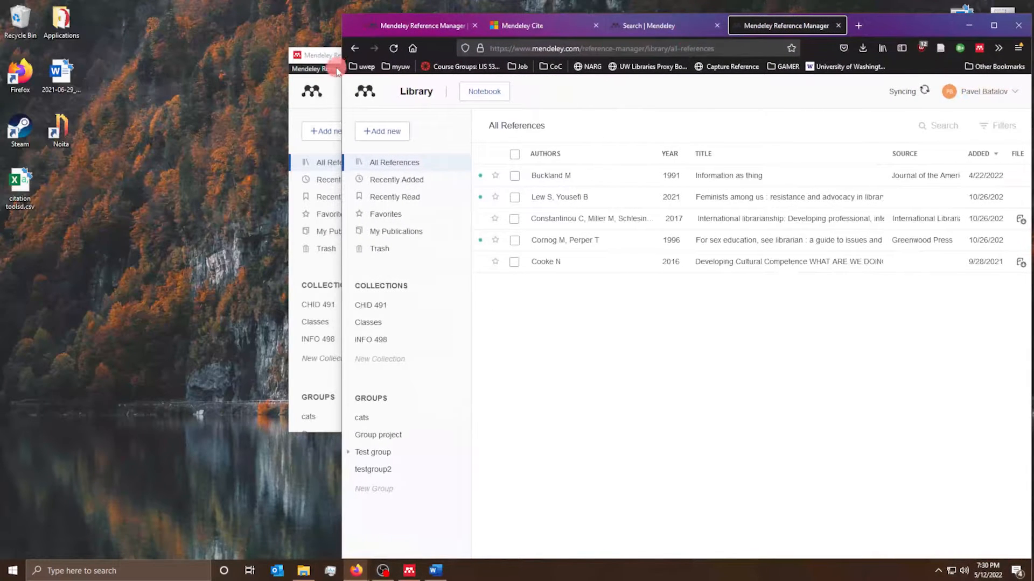
pyautogui.moveTo(336, 70); pyautogui.dragTo(99, 182)
# - Bring Mendeley Reference Manager in front, minimize Firefox, and resize the app window
pyautogui.click(773, 304)
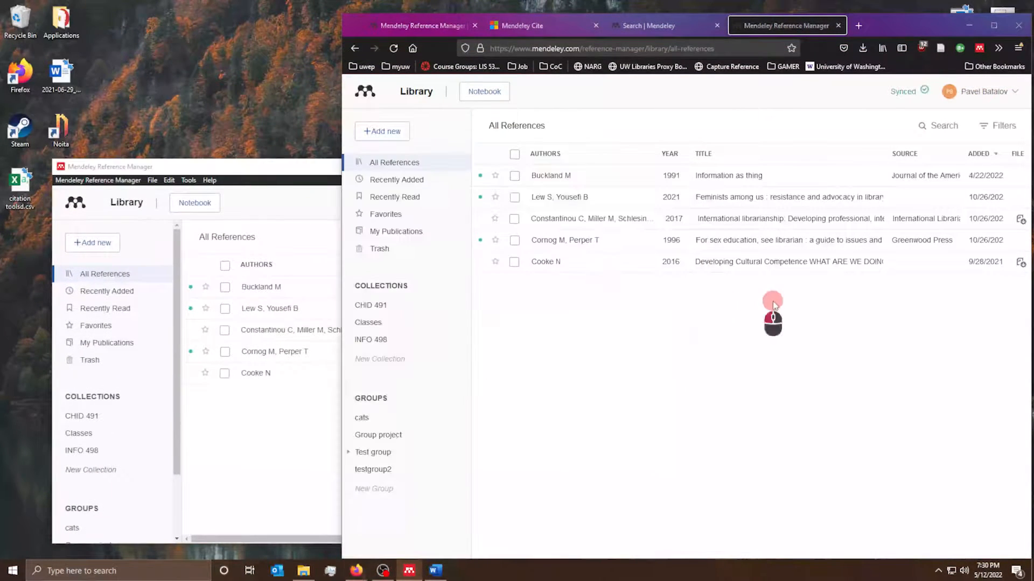
pyautogui.click(216, 436)
pyautogui.click(760, 328)
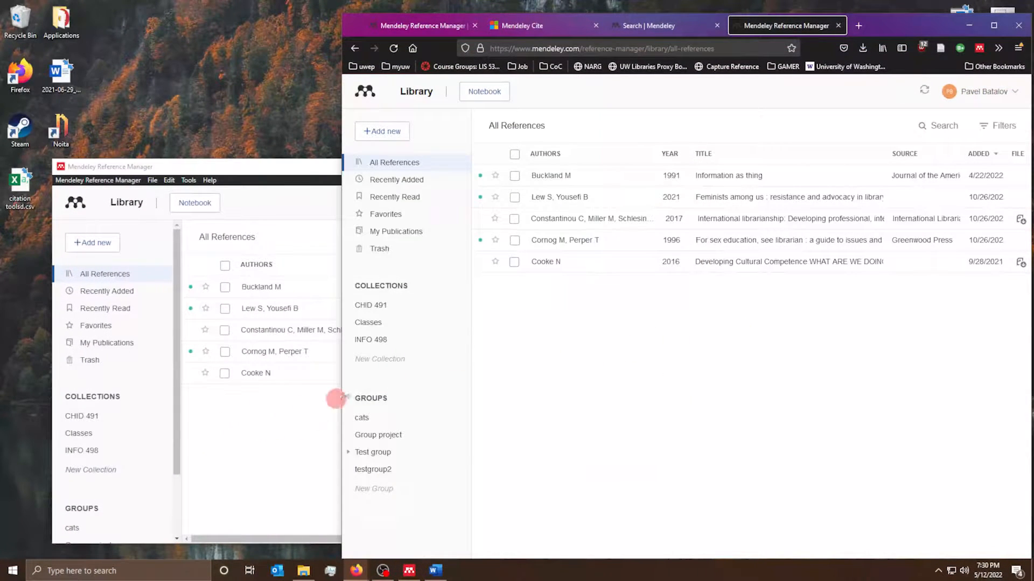
pyautogui.click(298, 437)
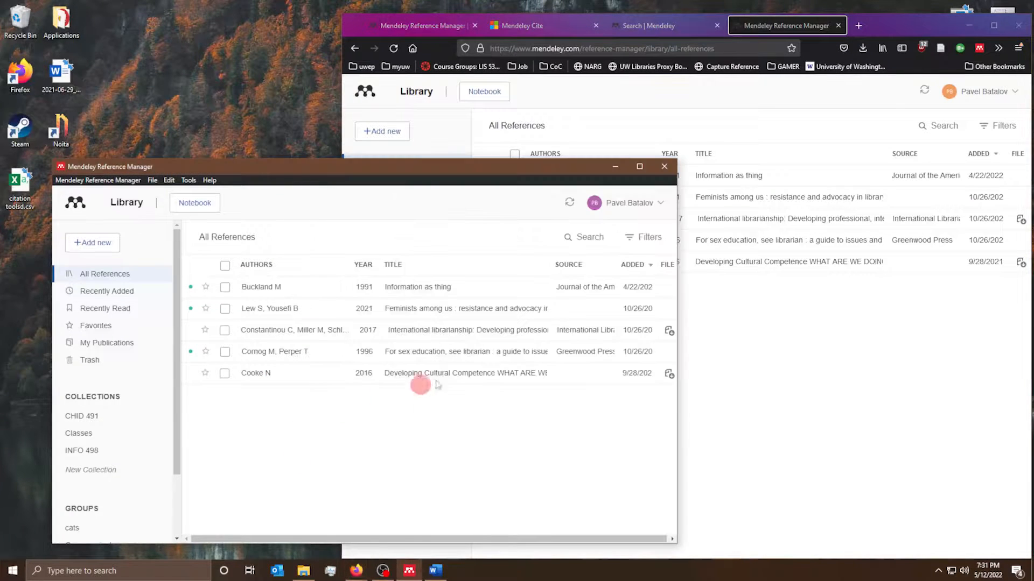
pyautogui.click(973, 25)
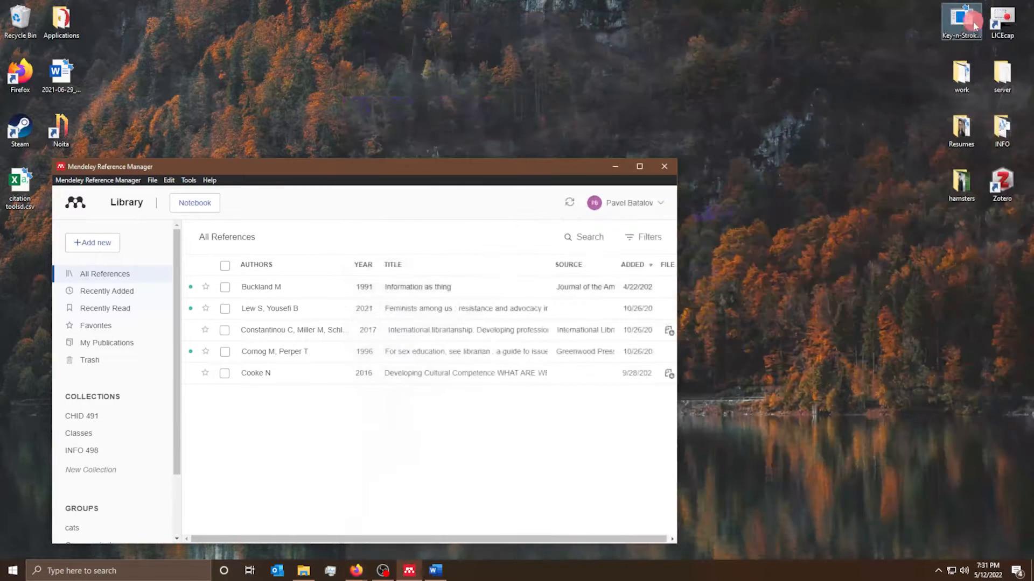
pyautogui.click(639, 171)
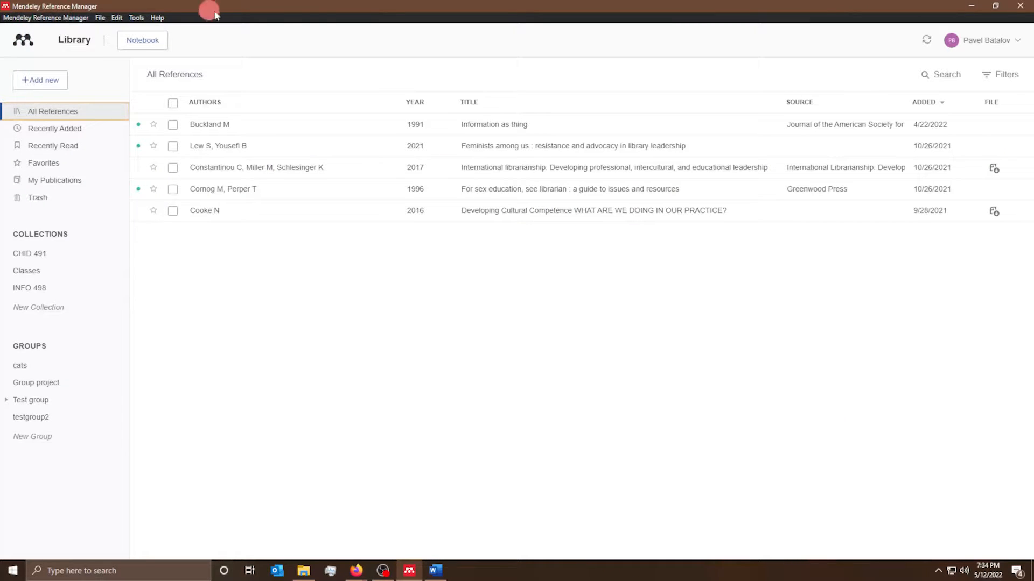
pyautogui.moveTo(977, 5); pyautogui.dragTo(873, 173)
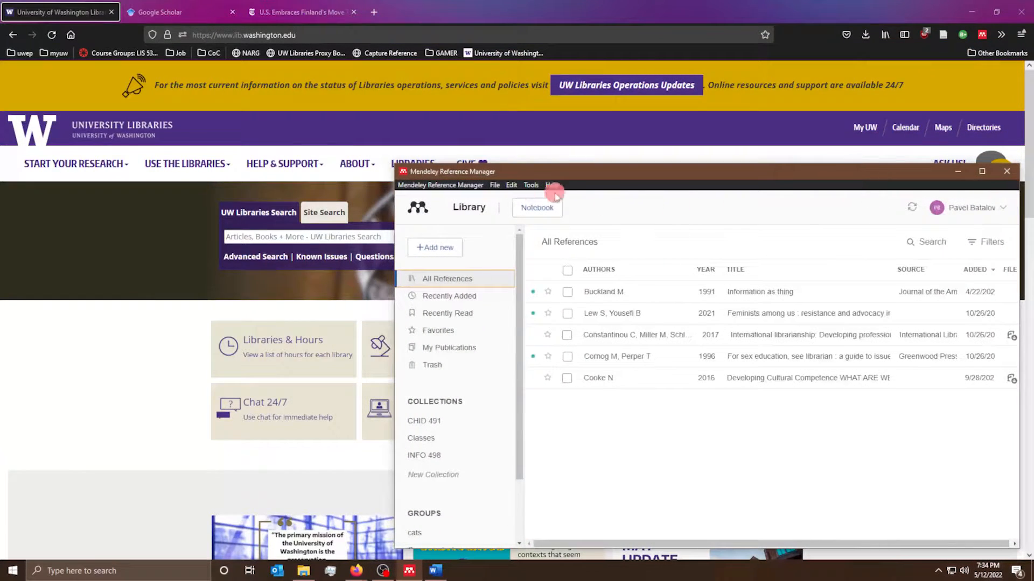
# - Search the UW Libraries catalogue for 'library science'
pyautogui.click(121, 407)
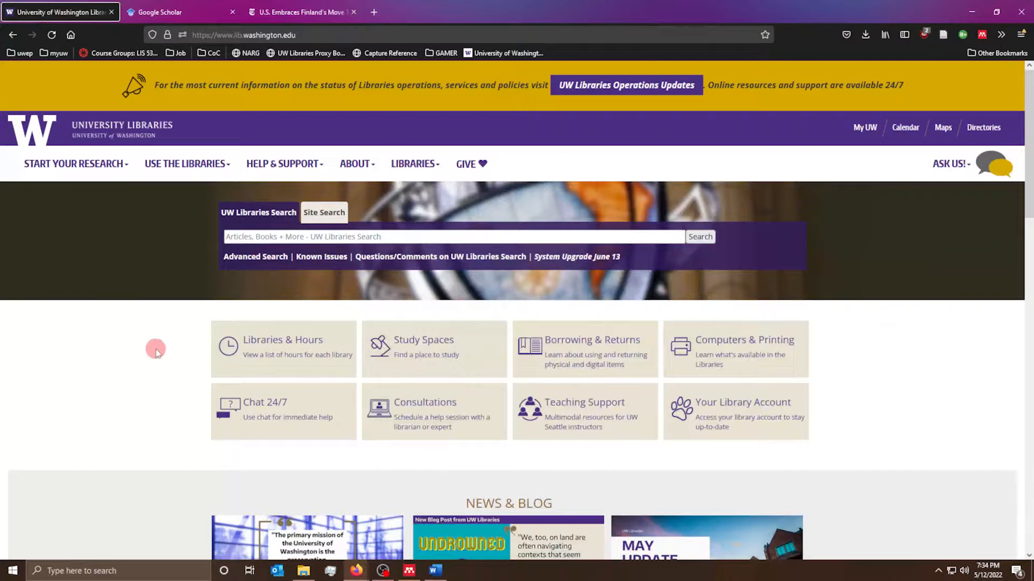
pyautogui.click(368, 237)
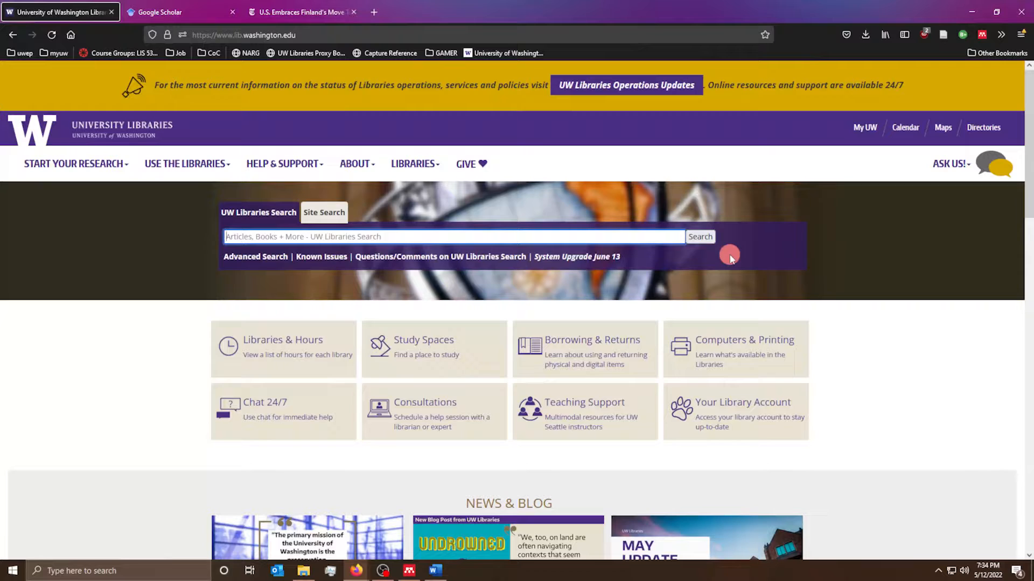
pyautogui.write('librar')
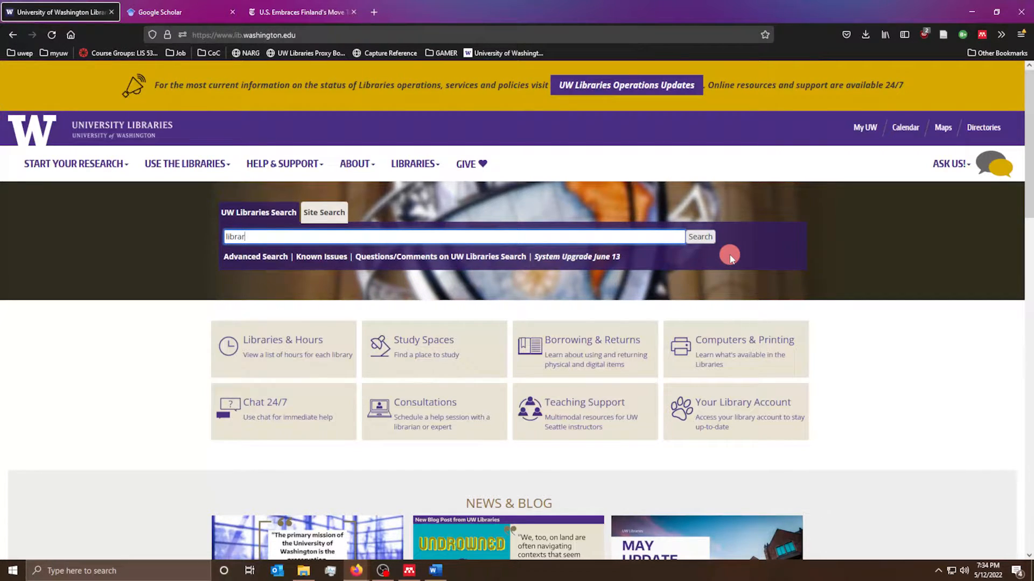
pyautogui.write('y science')
pyautogui.press('Return')
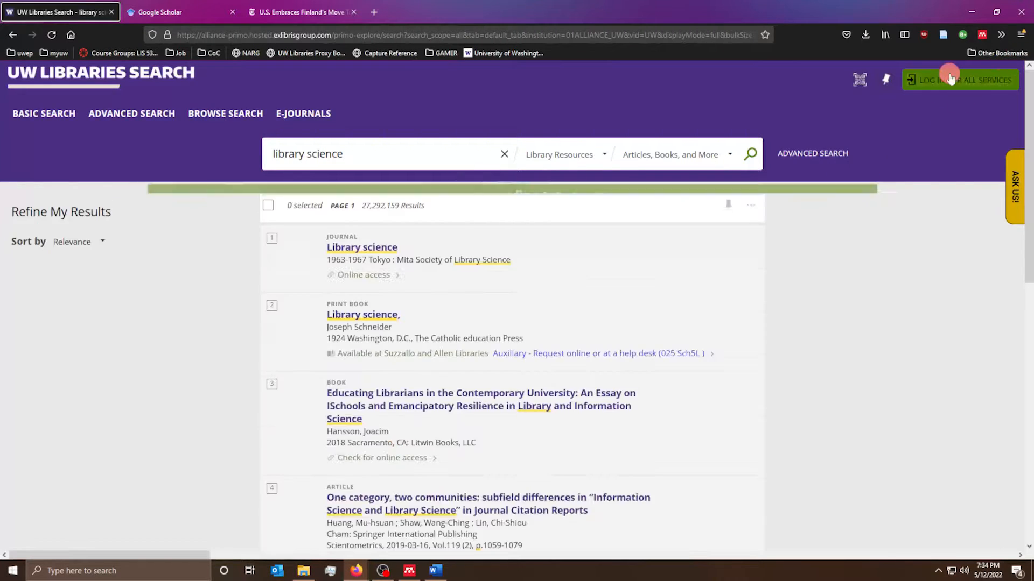
# - Log in for all library services with the saved UW NetID login
pyautogui.click(949, 81)
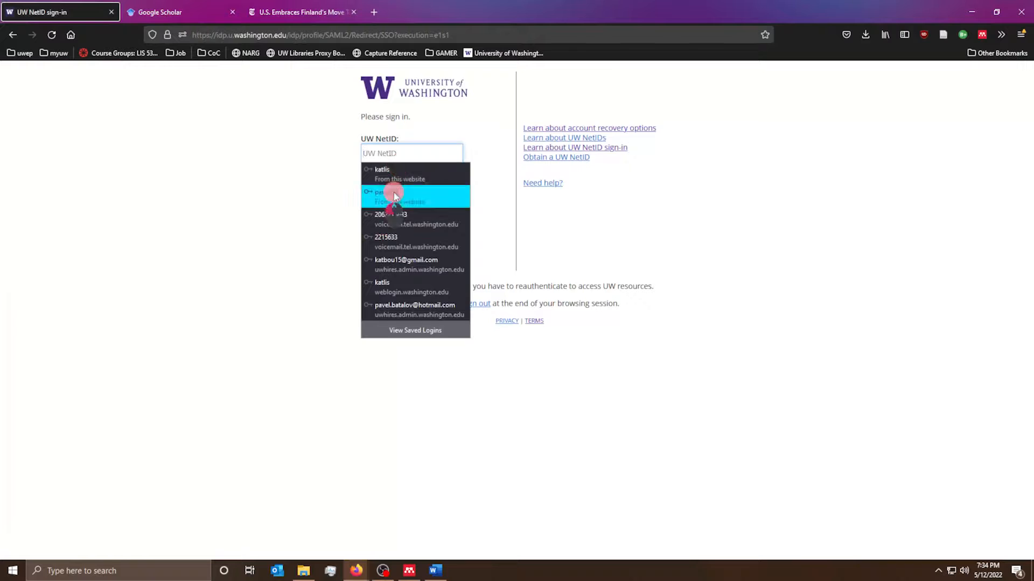
pyautogui.click(393, 192)
pyautogui.click(371, 249)
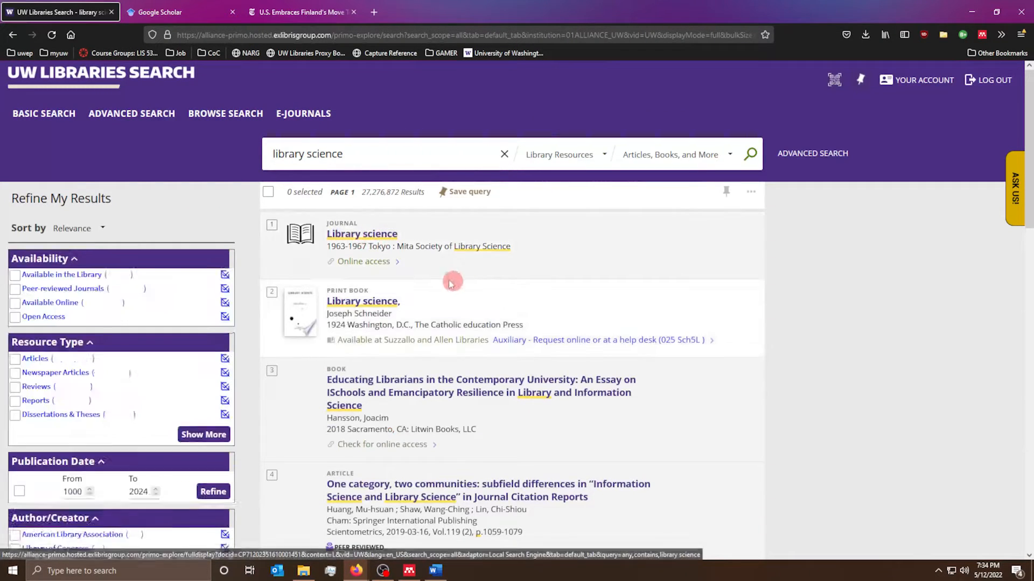
# - Open result 4, 'One category, two communities', and view its availability and request options
pyautogui.scroll(-4, 377, 258)
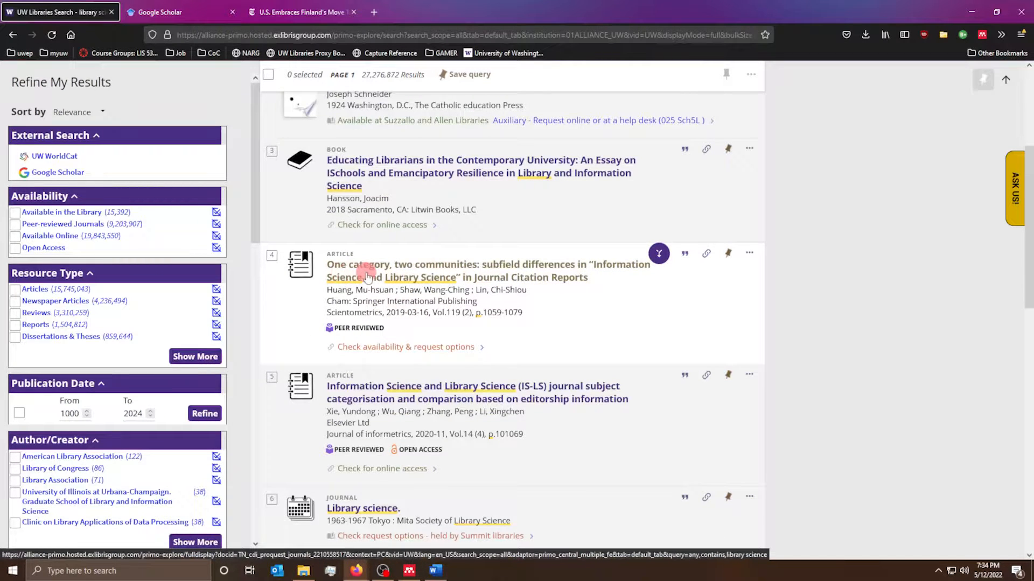
pyautogui.click(367, 277)
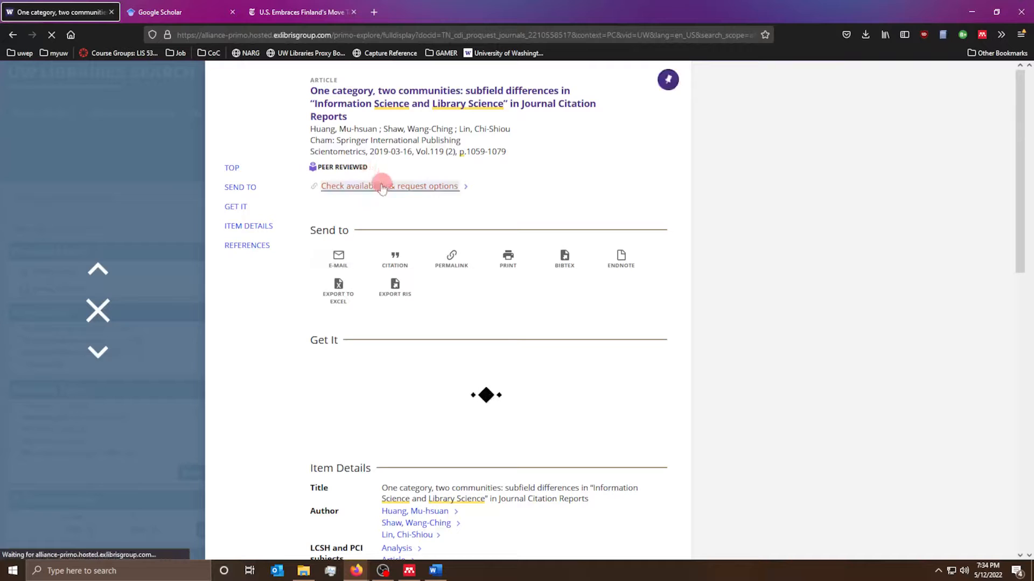
pyautogui.click(404, 186)
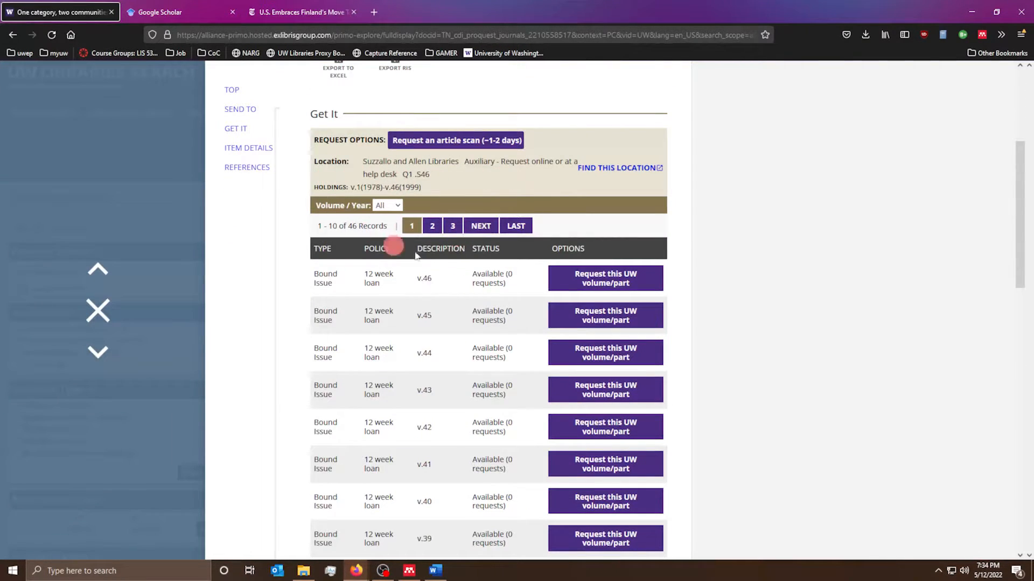
pyautogui.scroll(-2, 409, 347)
pyautogui.scroll(5, 409, 346)
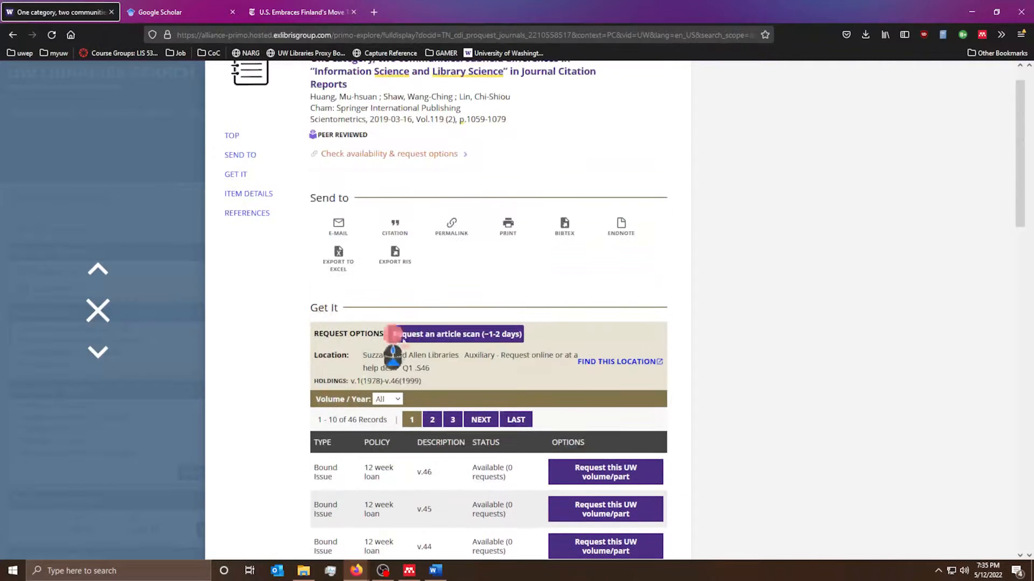
pyautogui.scroll(1, 414, 347)
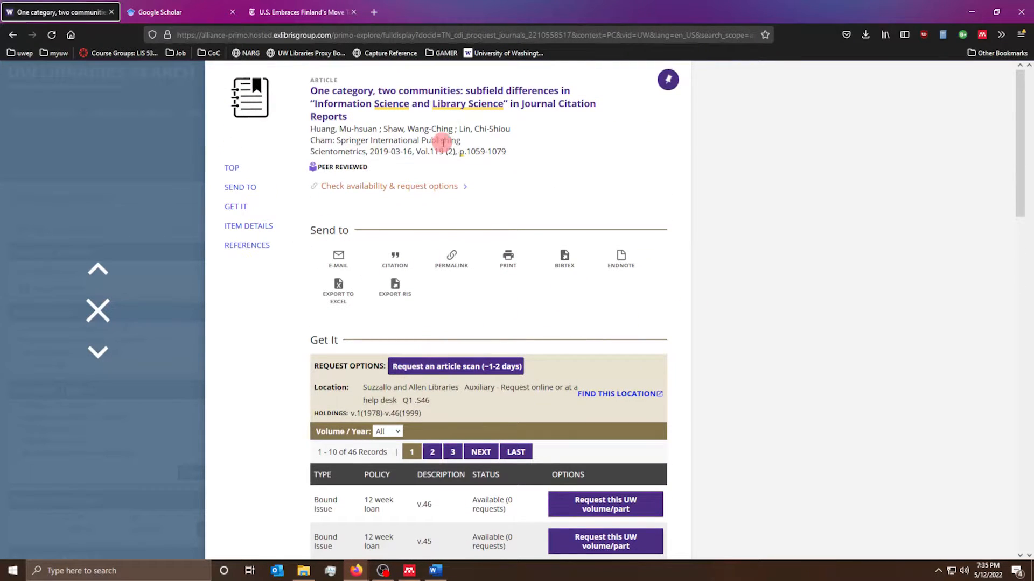
# - Use Mendeley Web Importer to add the checked journal article to My library, then close it
pyautogui.click(983, 36)
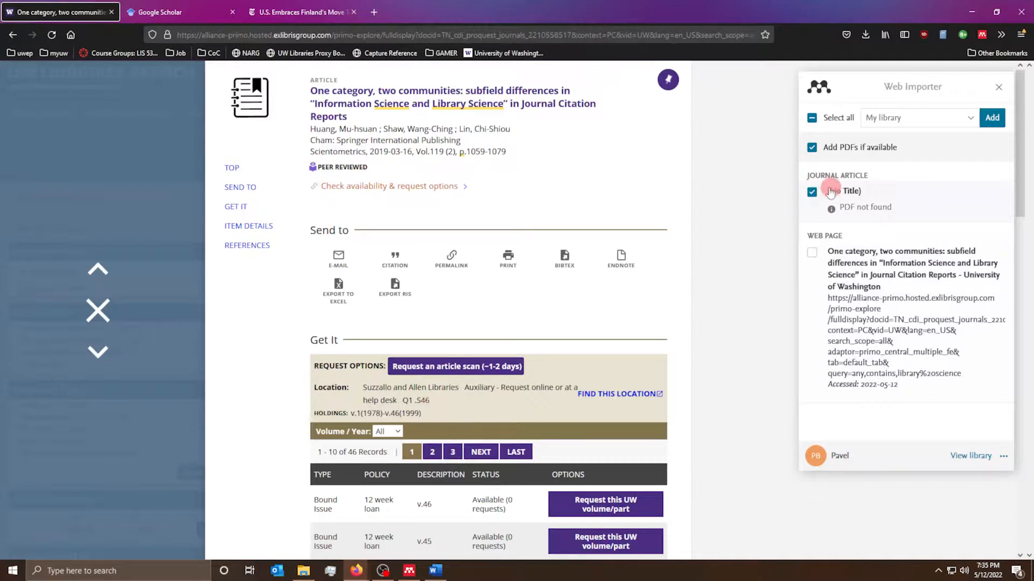
pyautogui.click(925, 124)
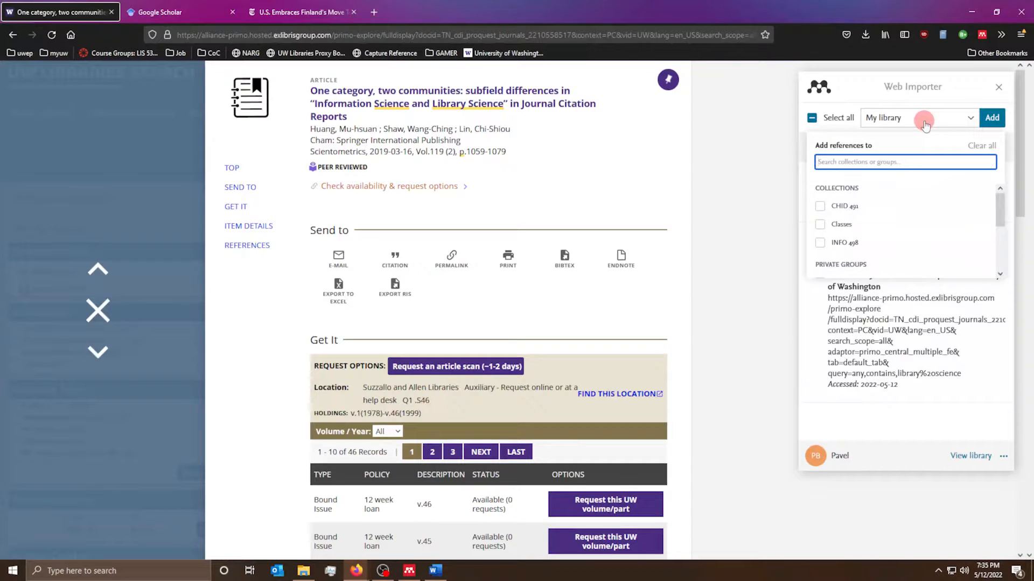
pyautogui.scroll(-5, 896, 270)
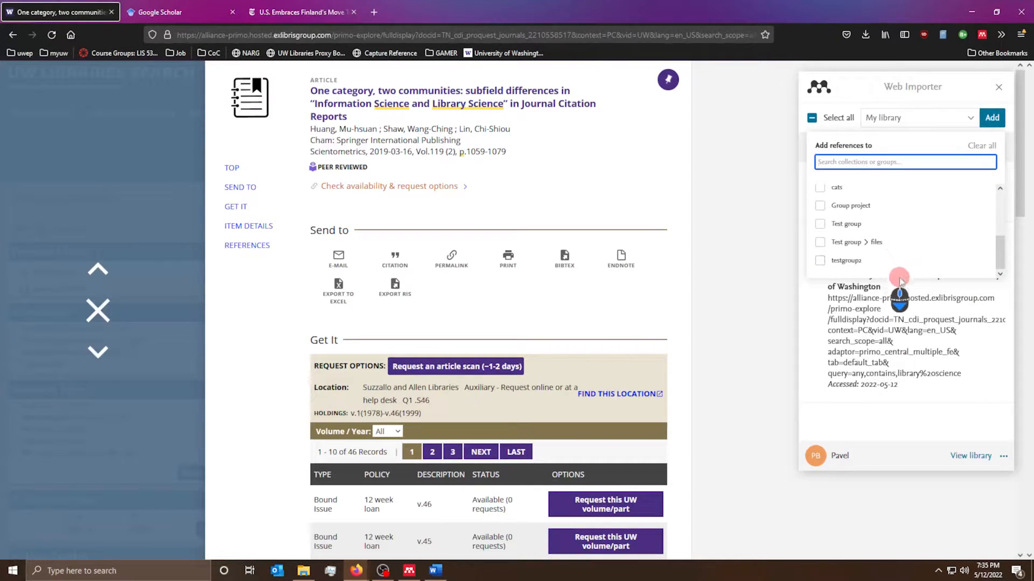
pyautogui.scroll(5, 898, 275)
pyautogui.click(920, 126)
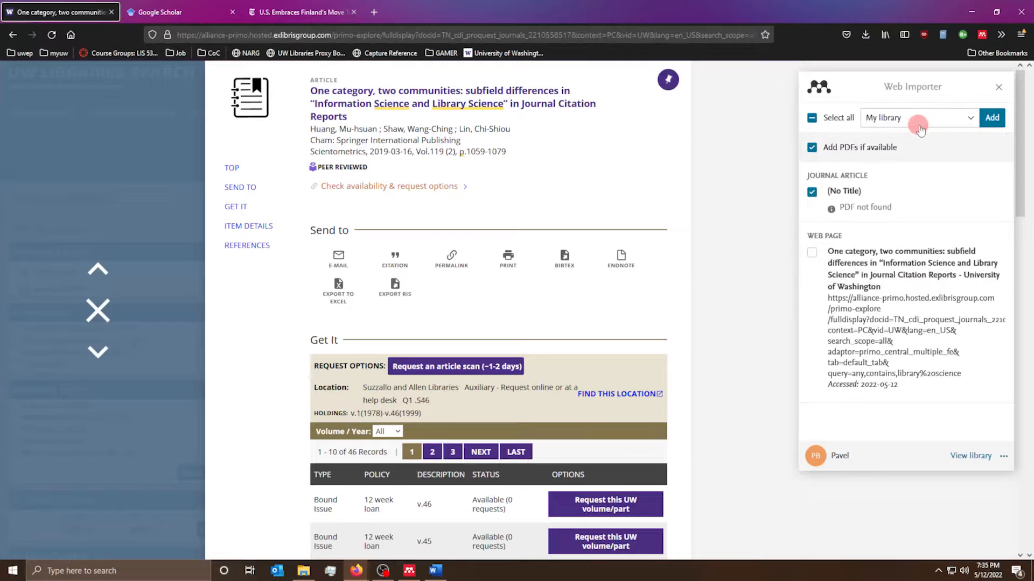
pyautogui.click(998, 118)
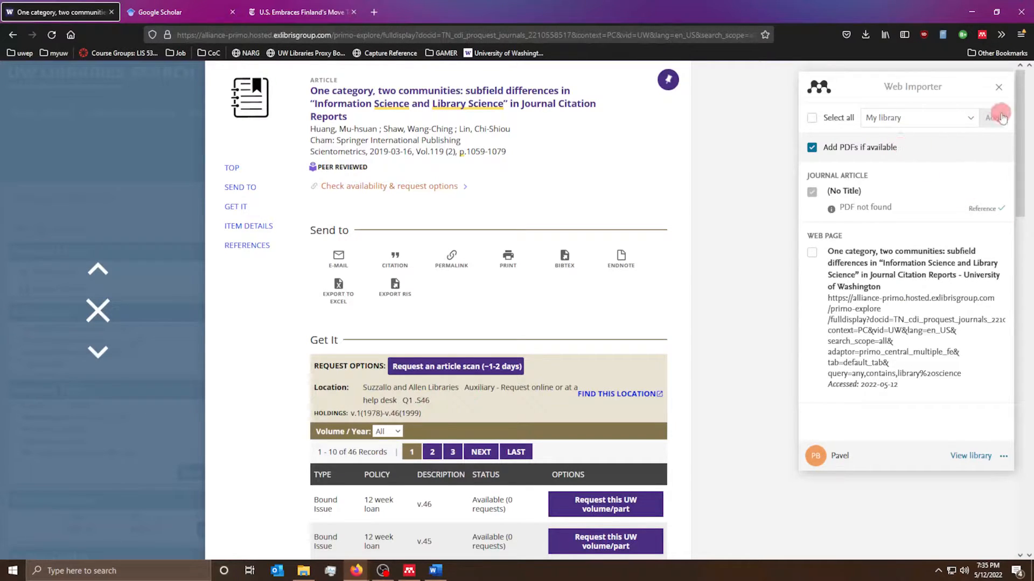
pyautogui.click(995, 87)
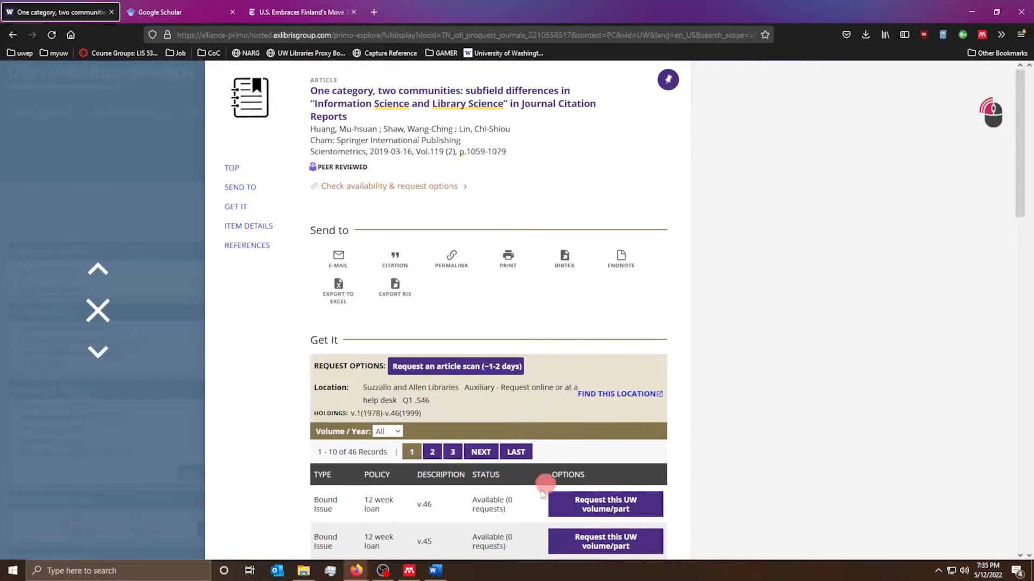
# - Check the imported (No Title) reference's details in Mendeley, then go back to the Firefox article record
pyautogui.click(415, 569)
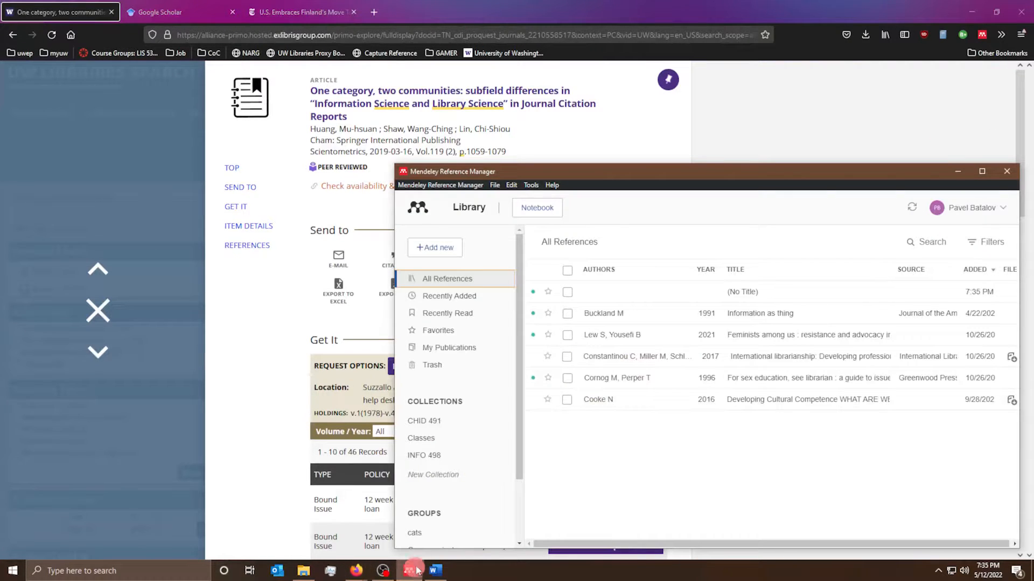
pyautogui.click(698, 286)
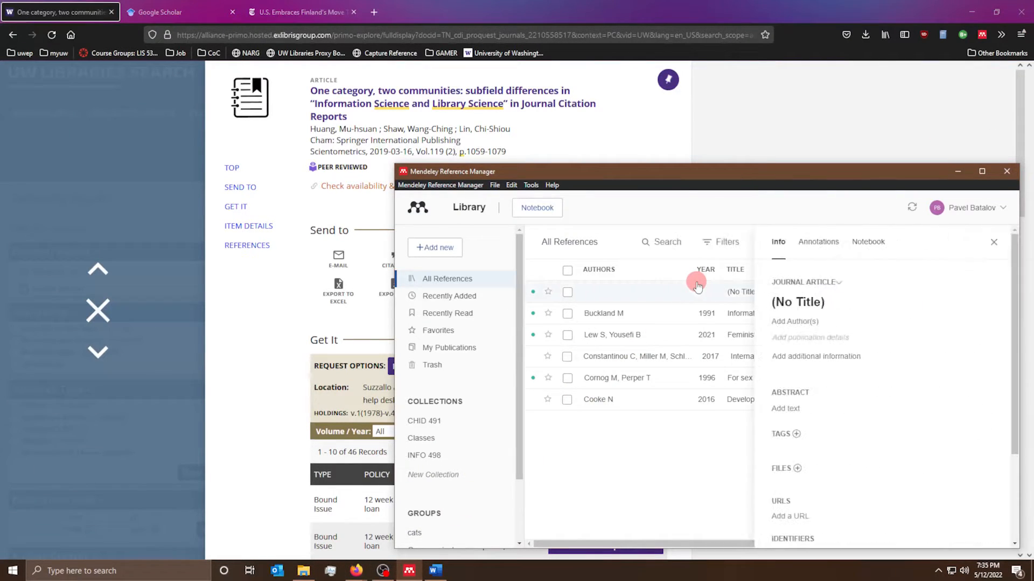
pyautogui.scroll(-5, 898, 398)
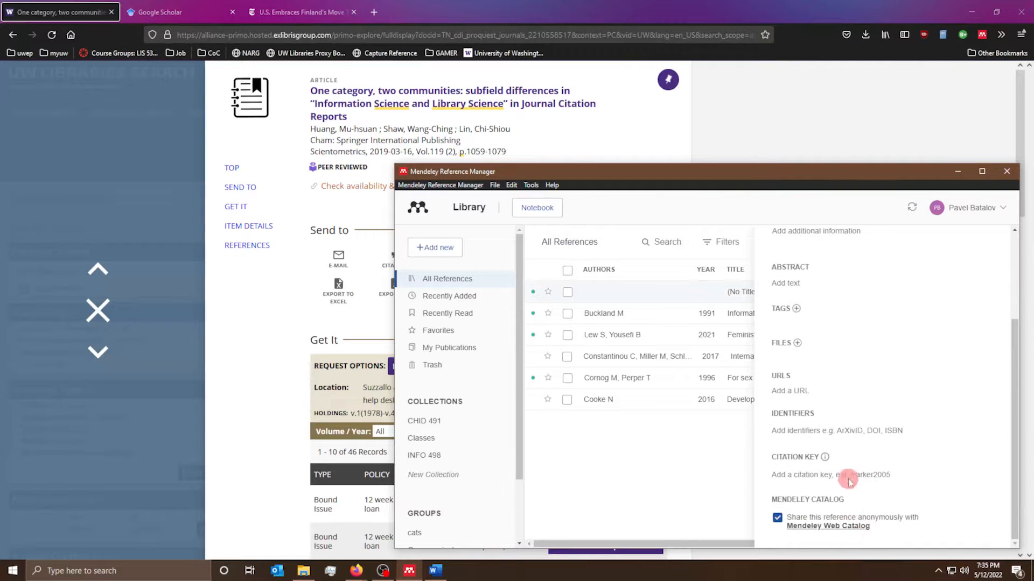
pyautogui.scroll(5, 848, 469)
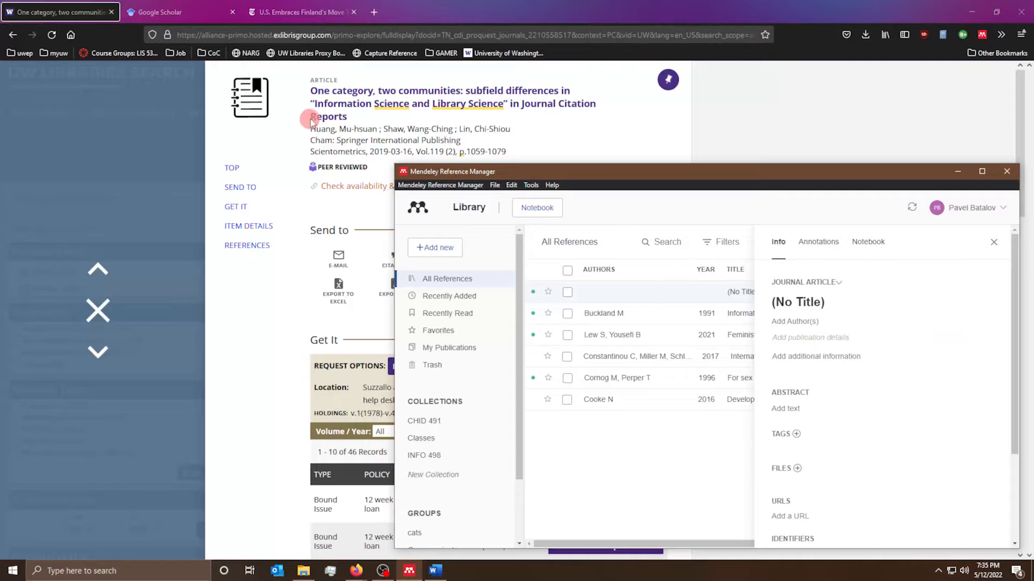
pyautogui.moveTo(359, 118); pyautogui.dragTo(462, 159)
pyautogui.click(577, 156)
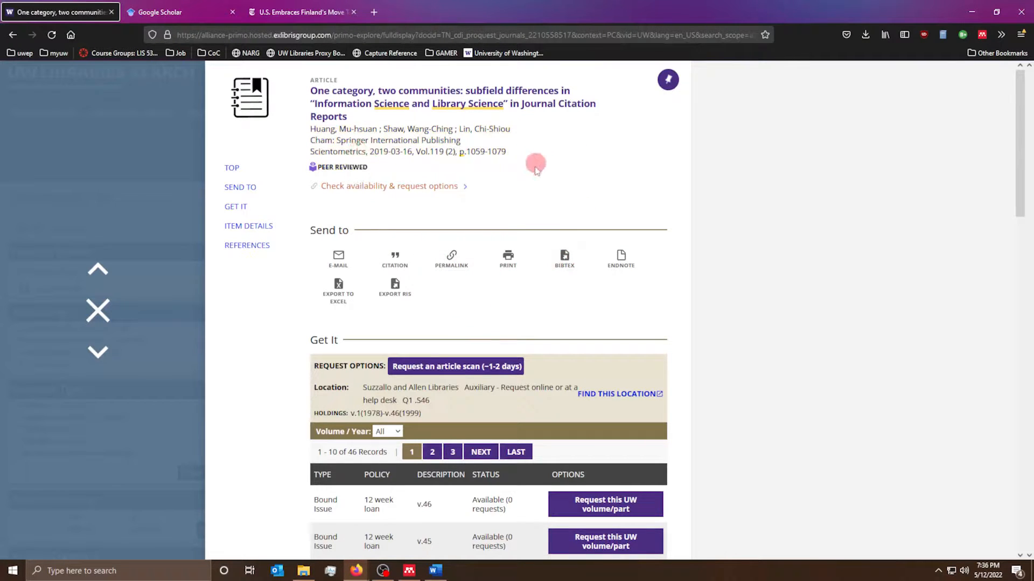
pyautogui.scroll(-15, 481, 269)
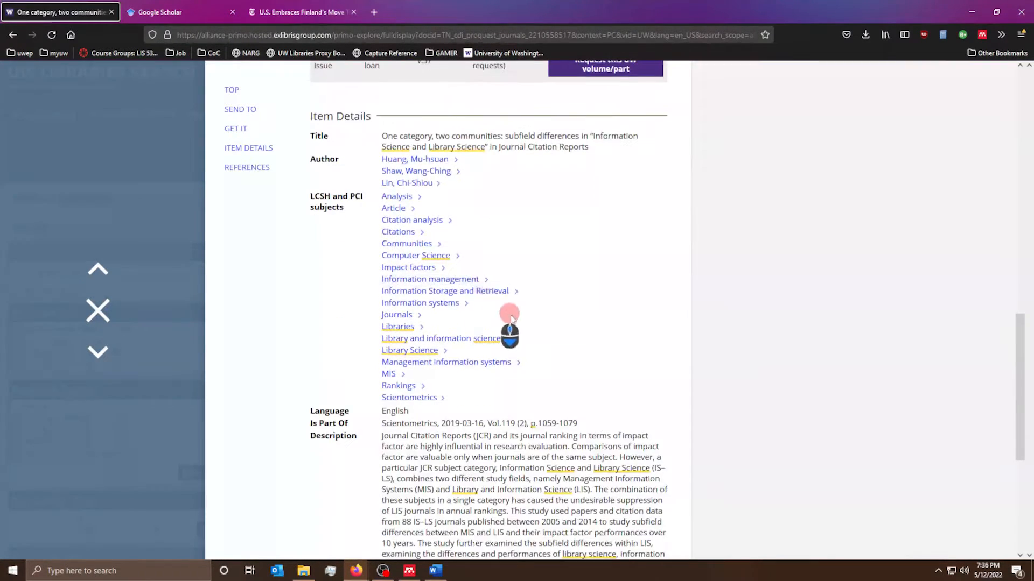
pyautogui.scroll(6, 563, 302)
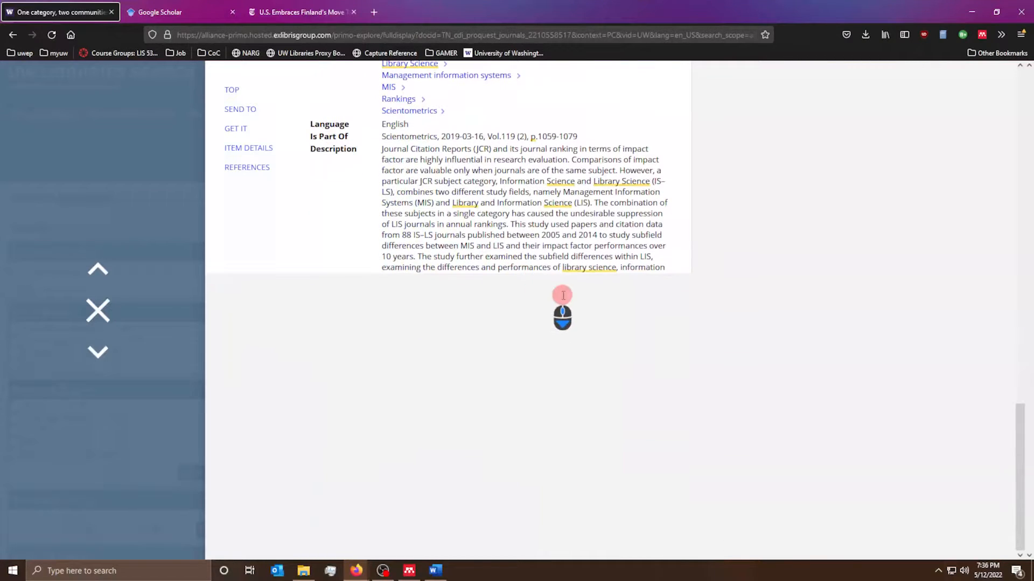
pyautogui.scroll(-6, 620, 350)
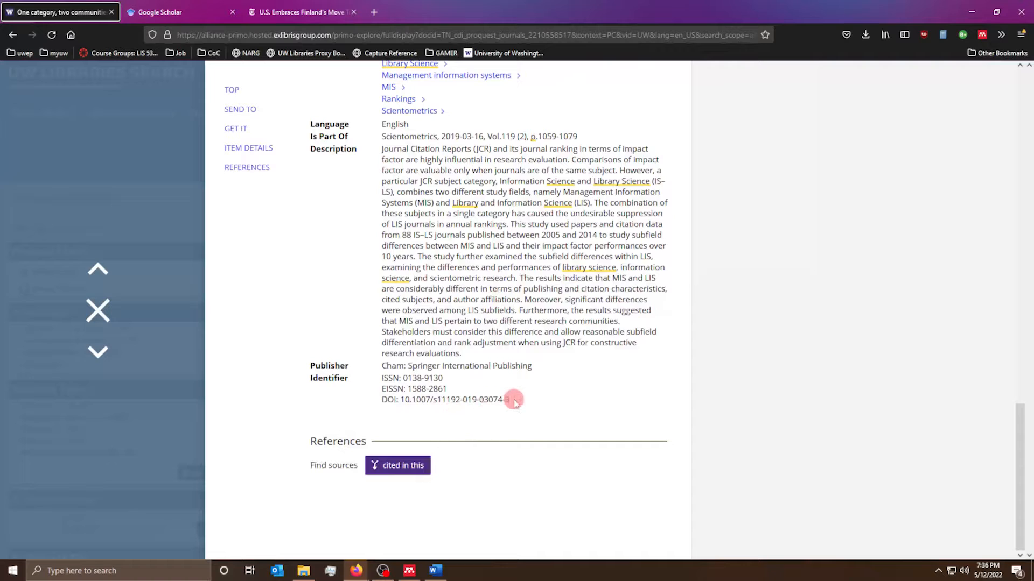
pyautogui.moveTo(509, 399); pyautogui.dragTo(395, 401)
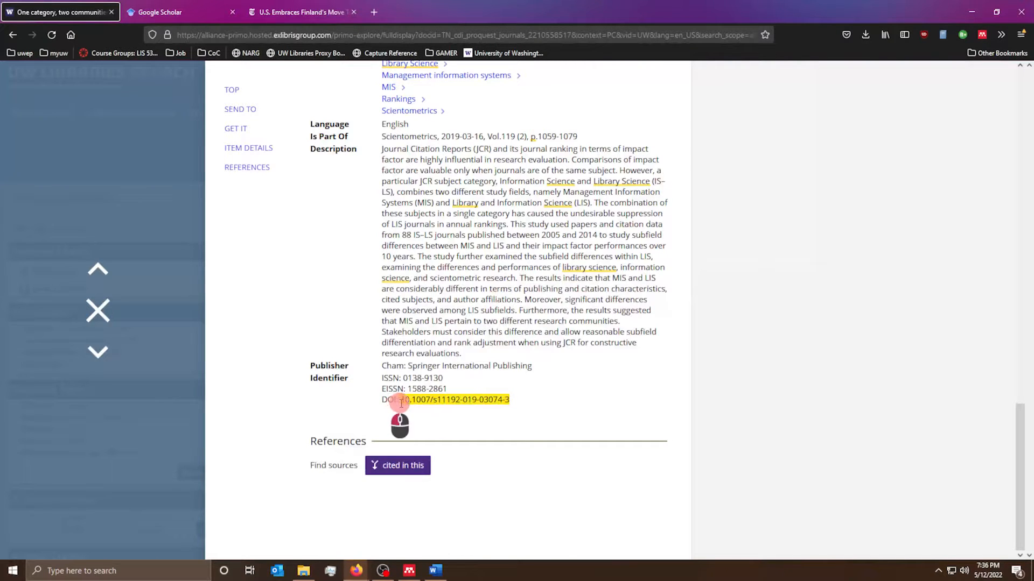
# - Delete the untitled (No Title) reference from the Mendeley library
pyautogui.hotkey('alt', 'Tab')
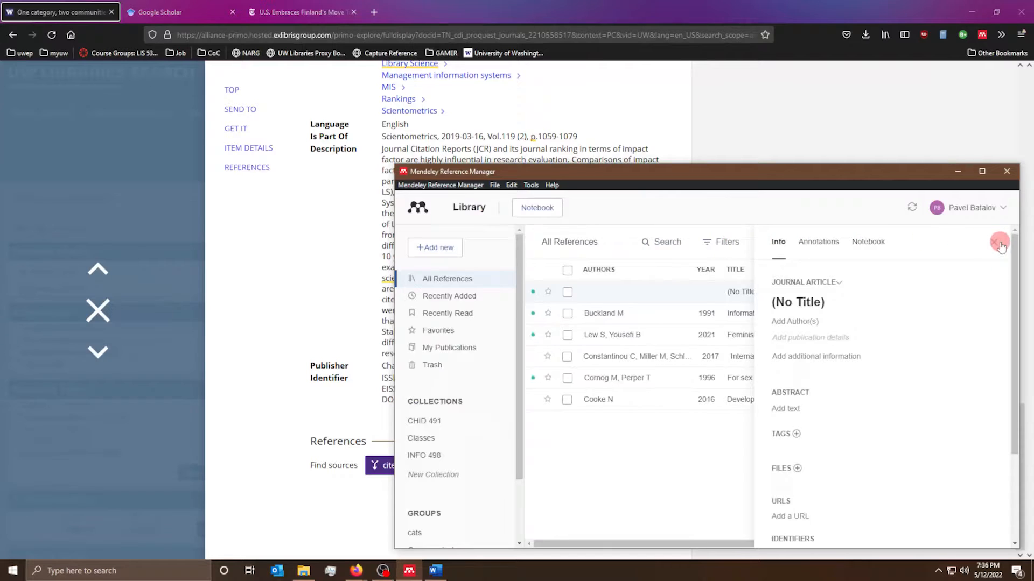
pyautogui.click(1000, 243)
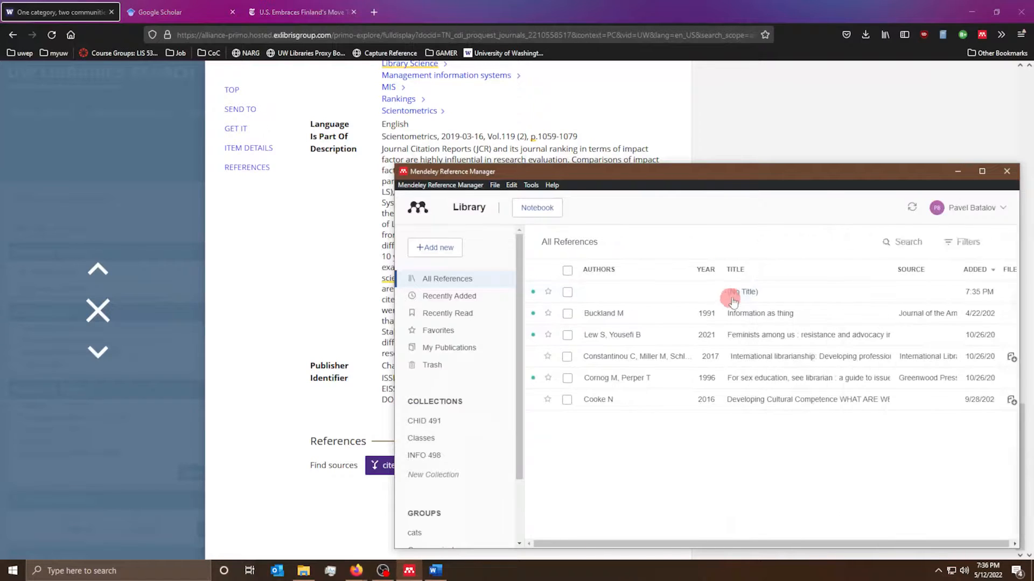
pyautogui.rightClick(773, 293)
pyautogui.click(798, 349)
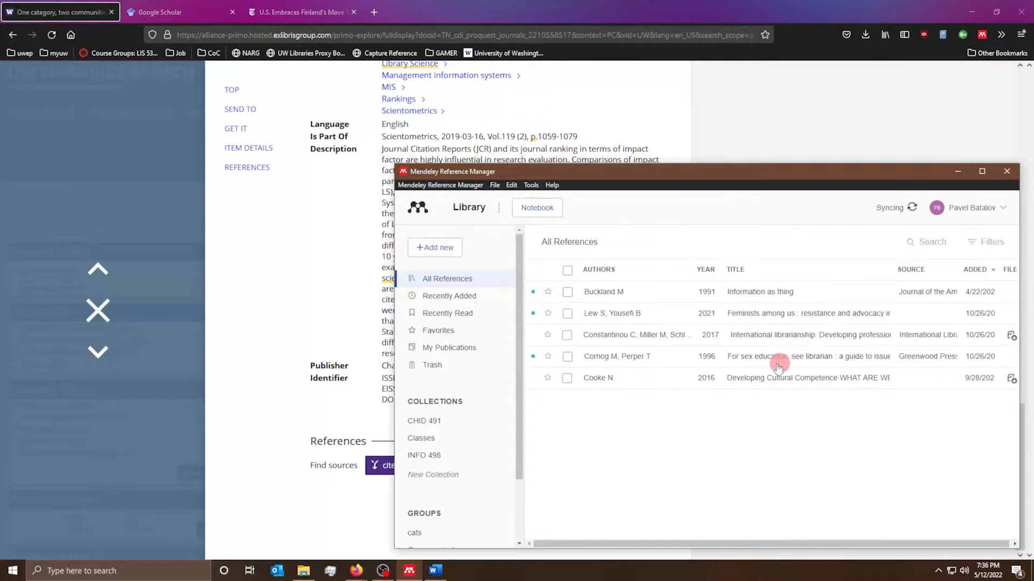
pyautogui.click(500, 185)
pyautogui.click(530, 185)
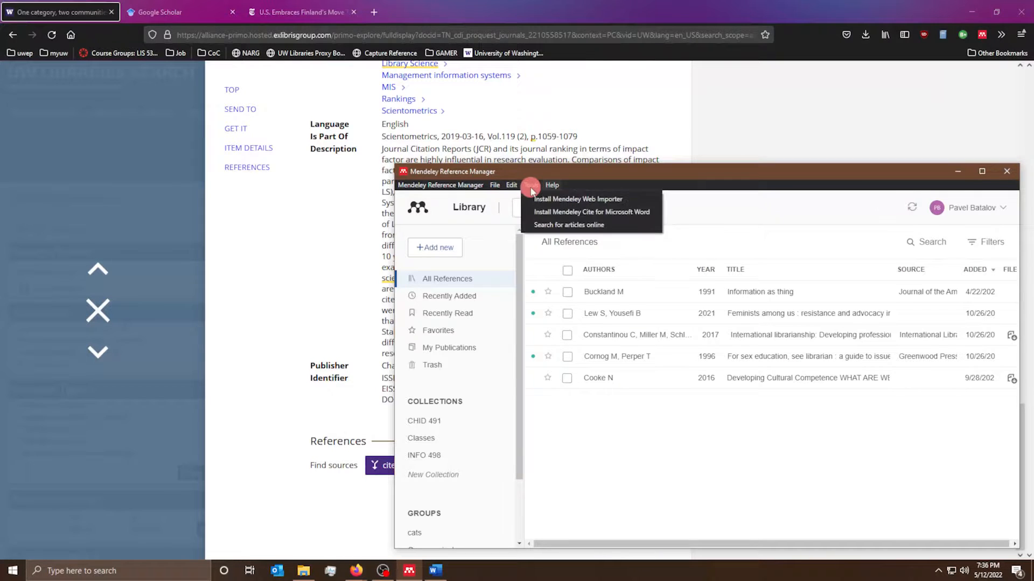
pyautogui.click(706, 218)
pyautogui.click(436, 247)
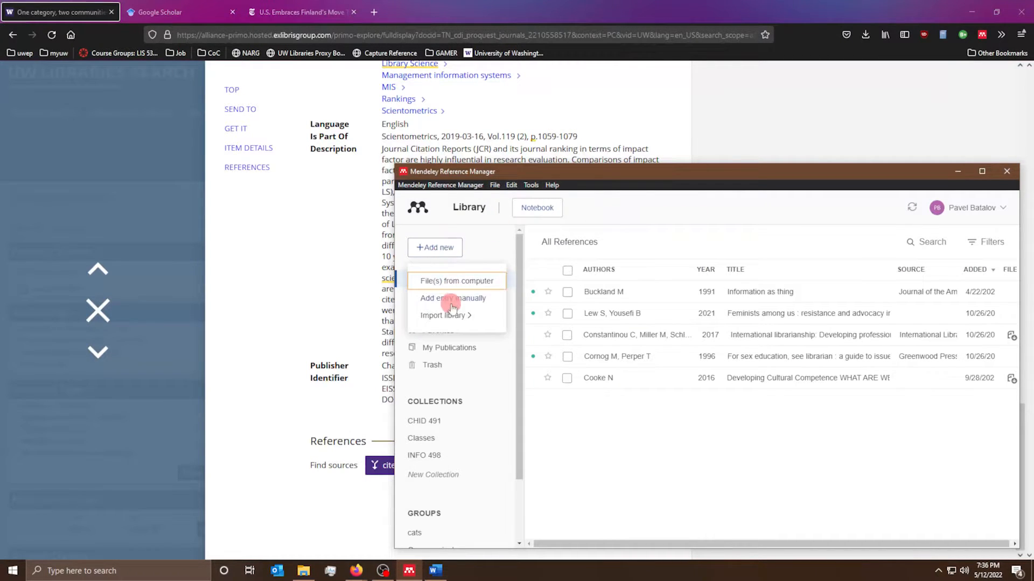
pyautogui.moveTo(455, 321)
pyautogui.click(458, 300)
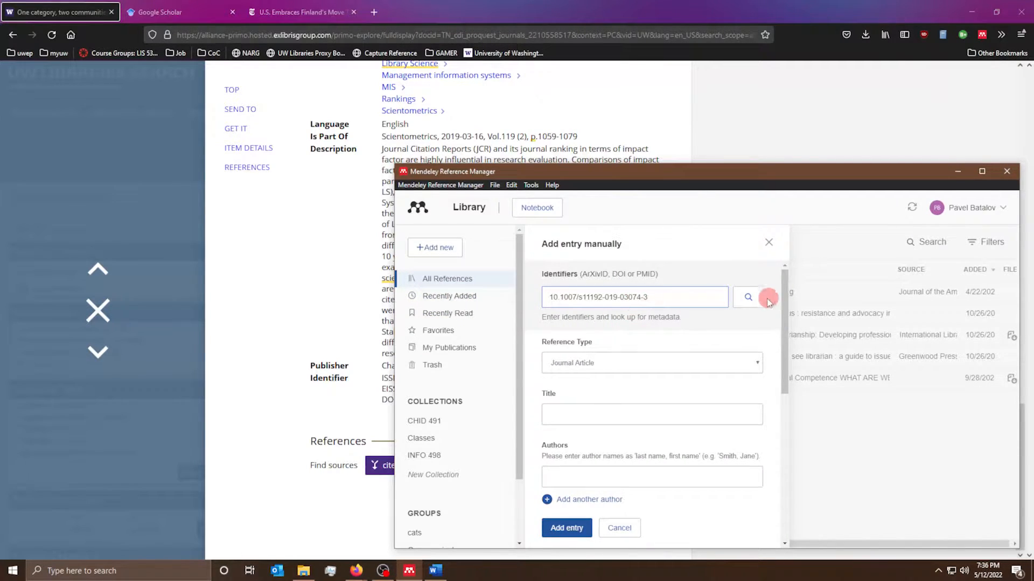
pyautogui.click(749, 297)
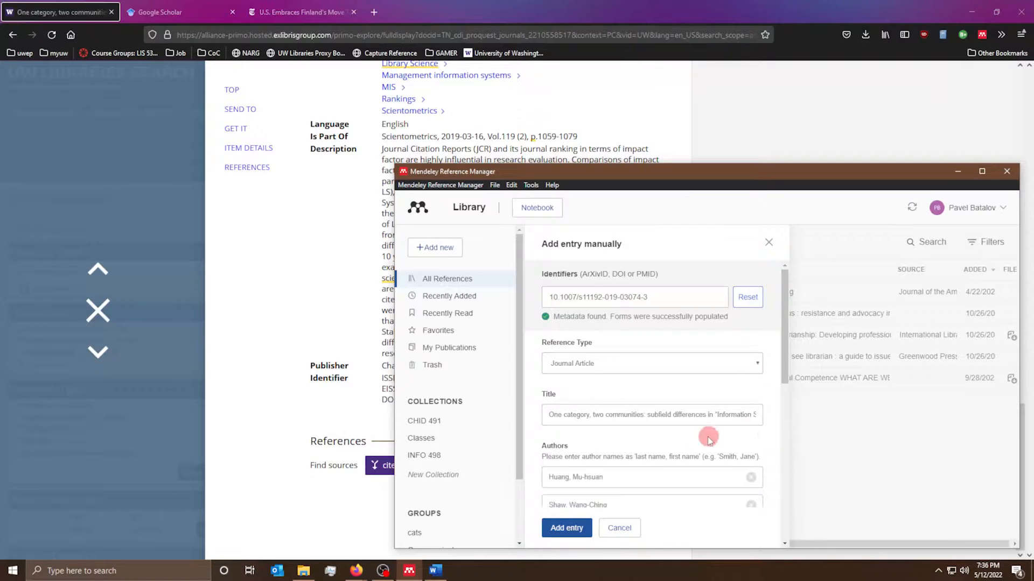
pyautogui.scroll(-10, 623, 452)
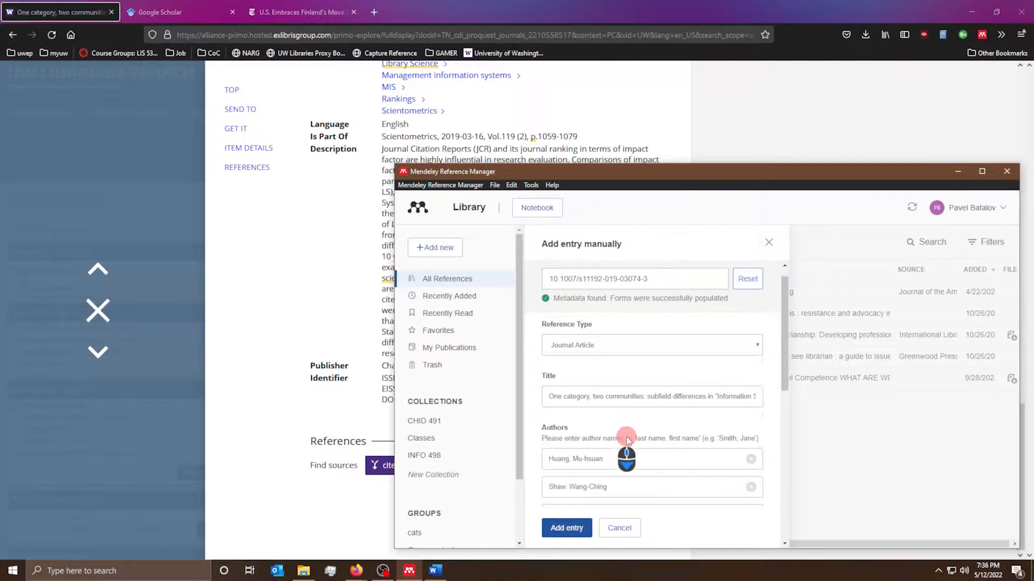
pyautogui.click(567, 528)
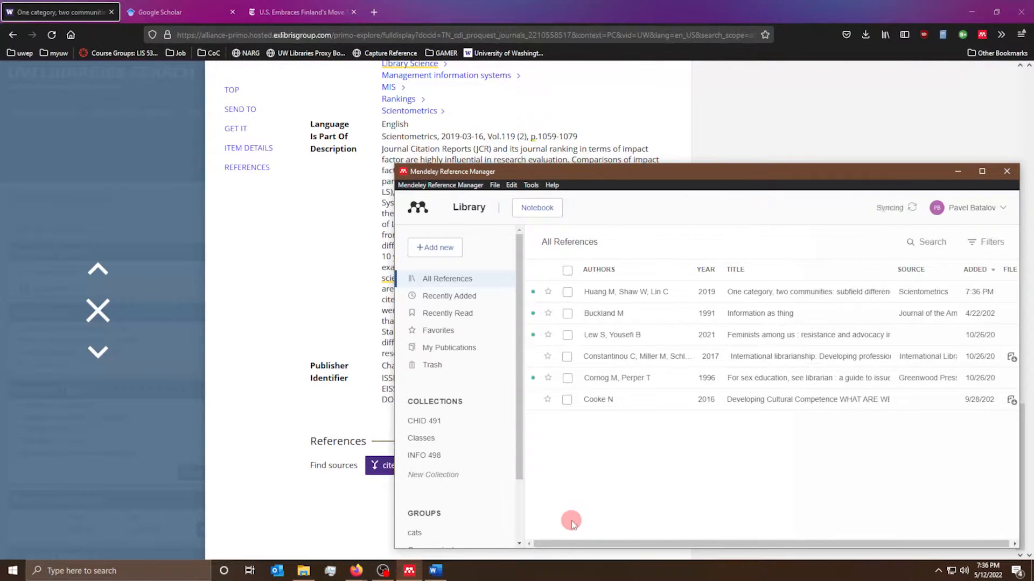
# - Review the new 2019 Scientometrics reference's details, then return to the article record in Firefox
pyautogui.click(628, 293)
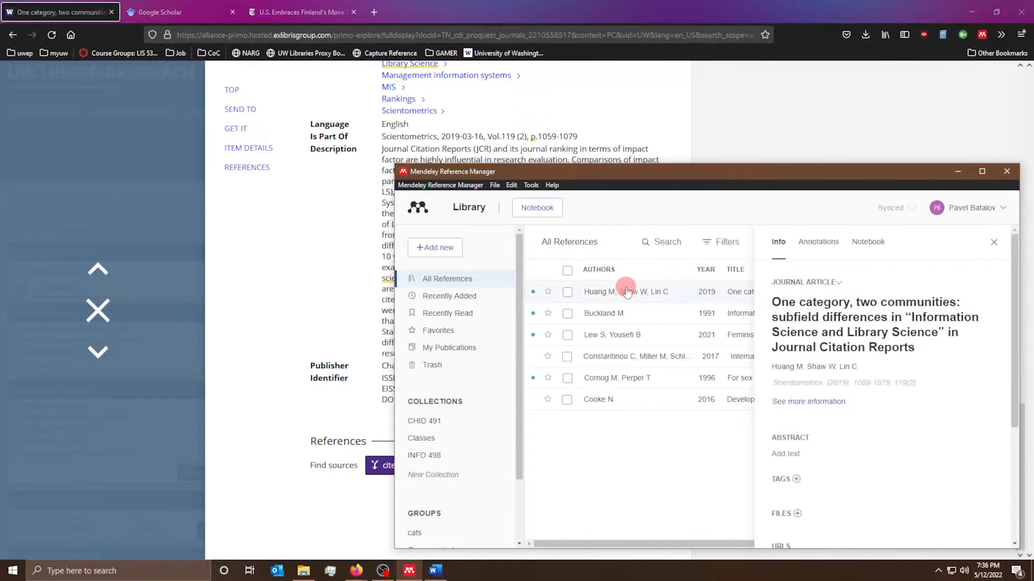
pyautogui.scroll(-10, 854, 357)
pyautogui.scroll(10, 857, 469)
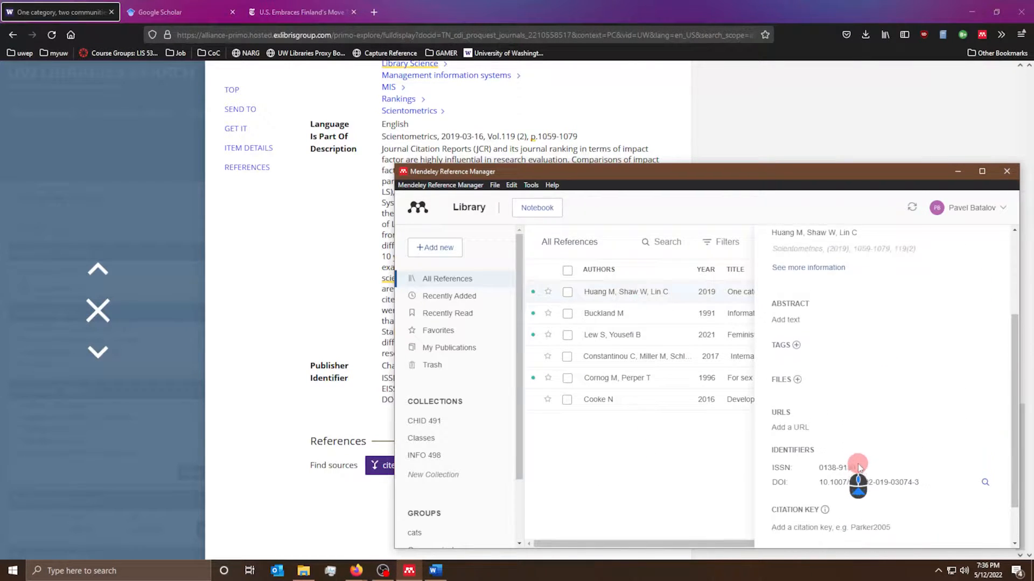
pyautogui.click(304, 254)
pyautogui.scroll(10, 442, 308)
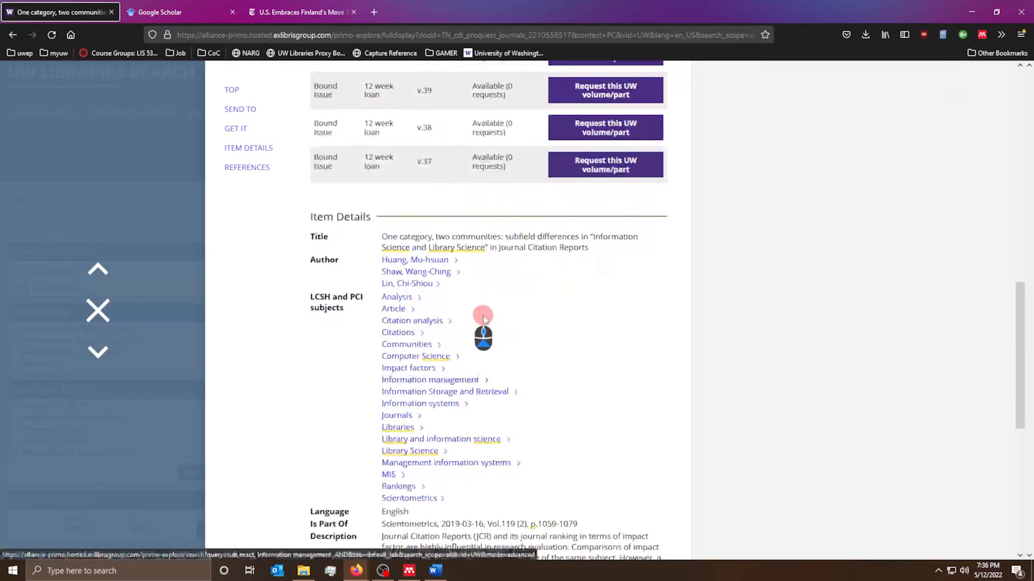
# - Check the untitled article in Web Importer, close it, and return to the results list
pyautogui.click(983, 36)
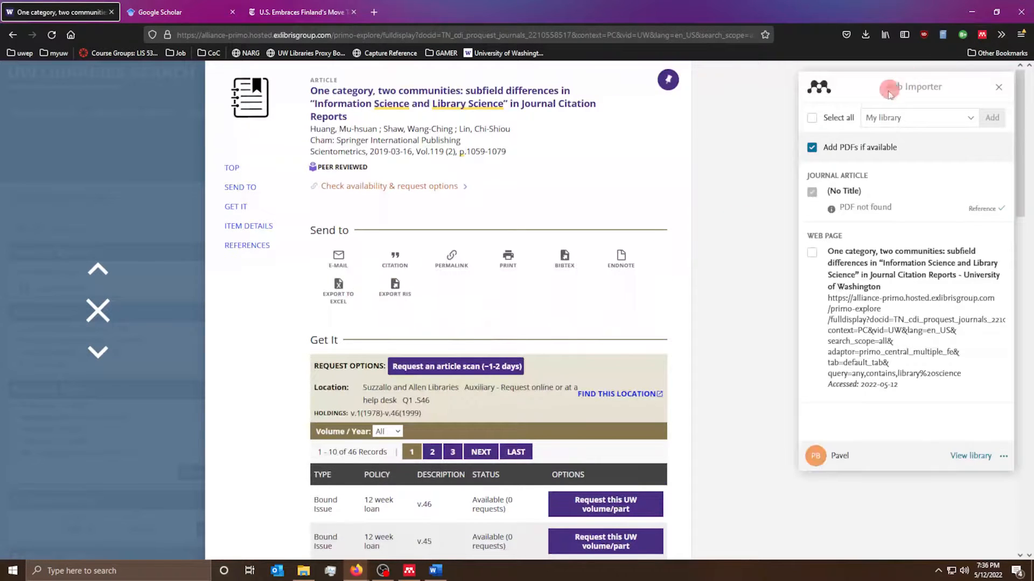
pyautogui.click(805, 194)
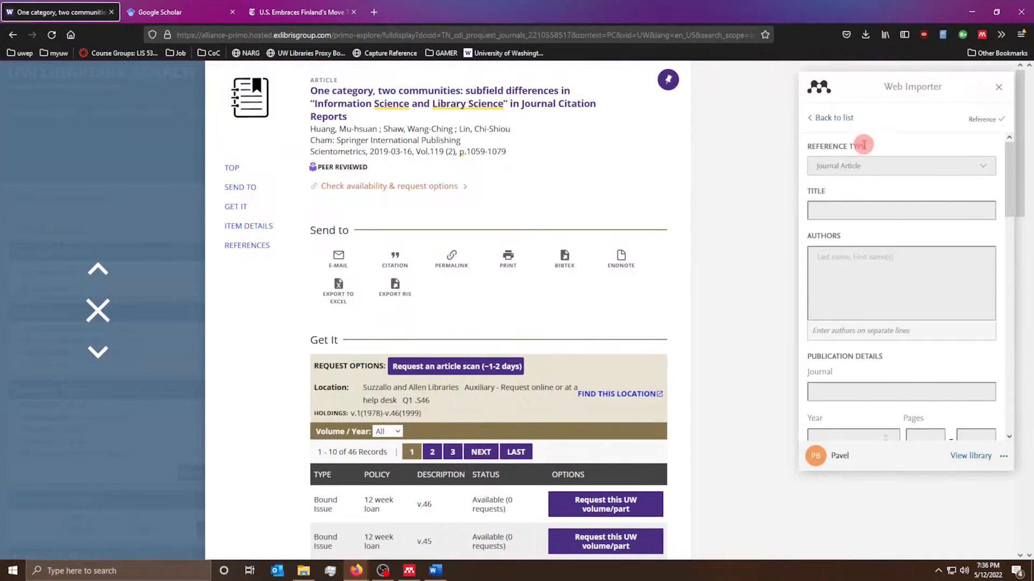
pyautogui.scroll(-8, 932, 178)
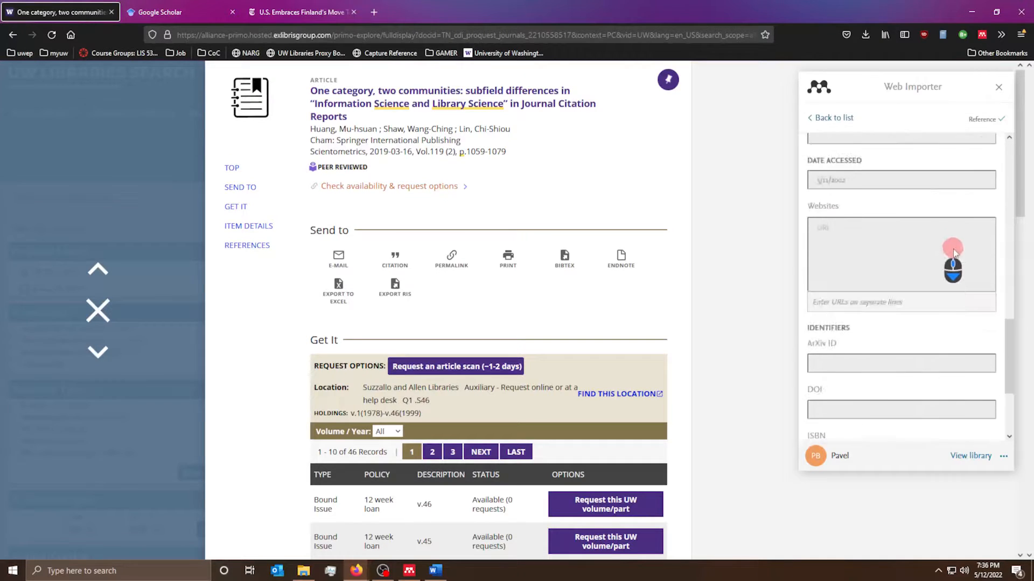
pyautogui.scroll(8, 914, 248)
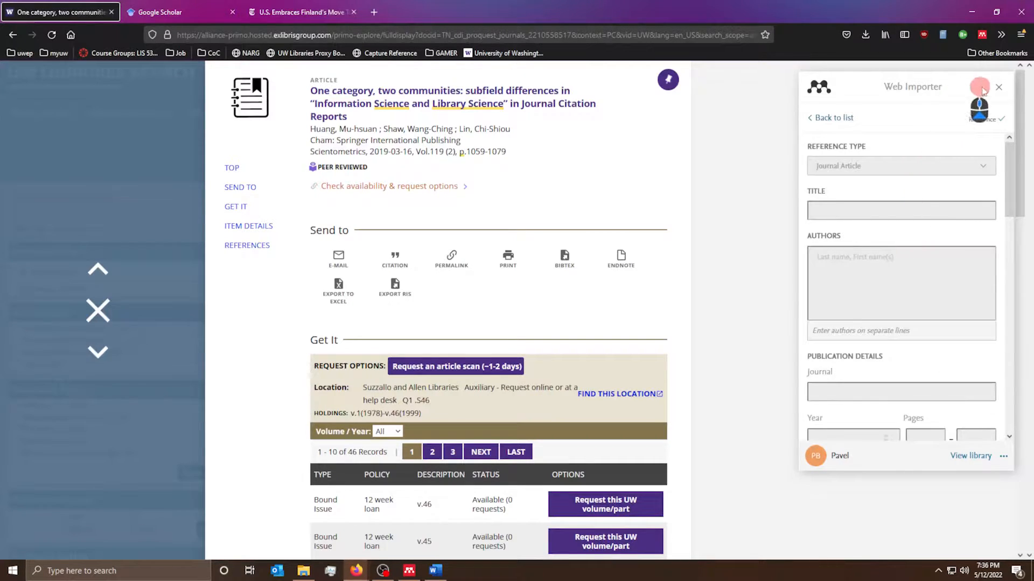
pyautogui.click(998, 86)
pyautogui.click(107, 322)
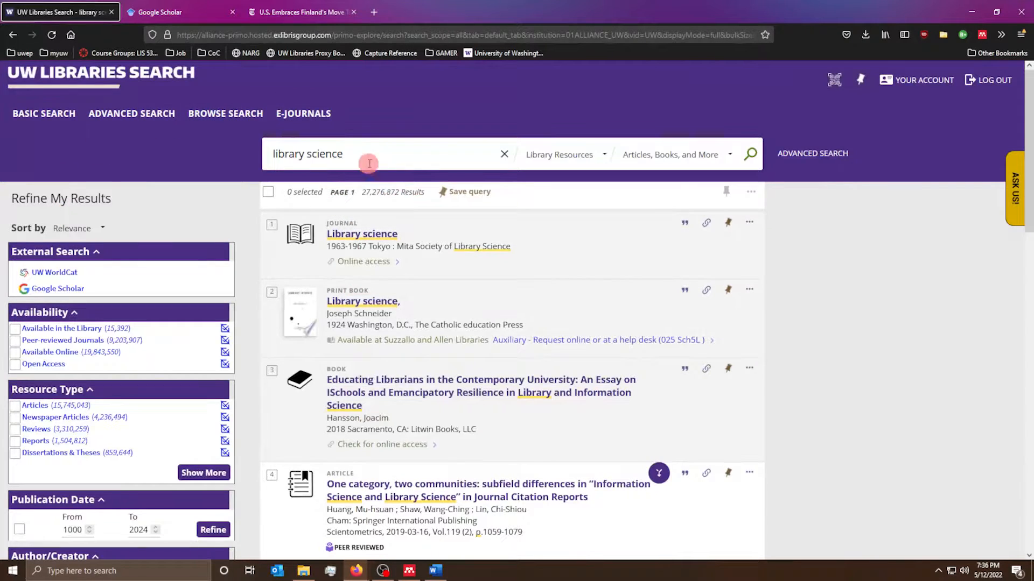
# - Search for 'information science' and filter the results to Available Online
pyautogui.moveTo(368, 158); pyautogui.dragTo(268, 180)
pyautogui.write('inf')
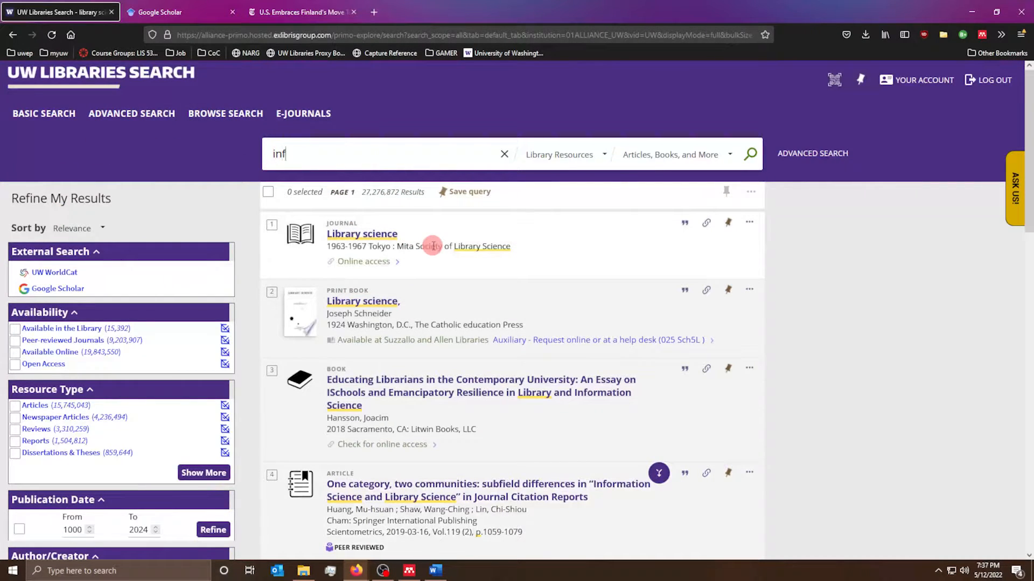
pyautogui.write('ormation science')
pyautogui.press('Return')
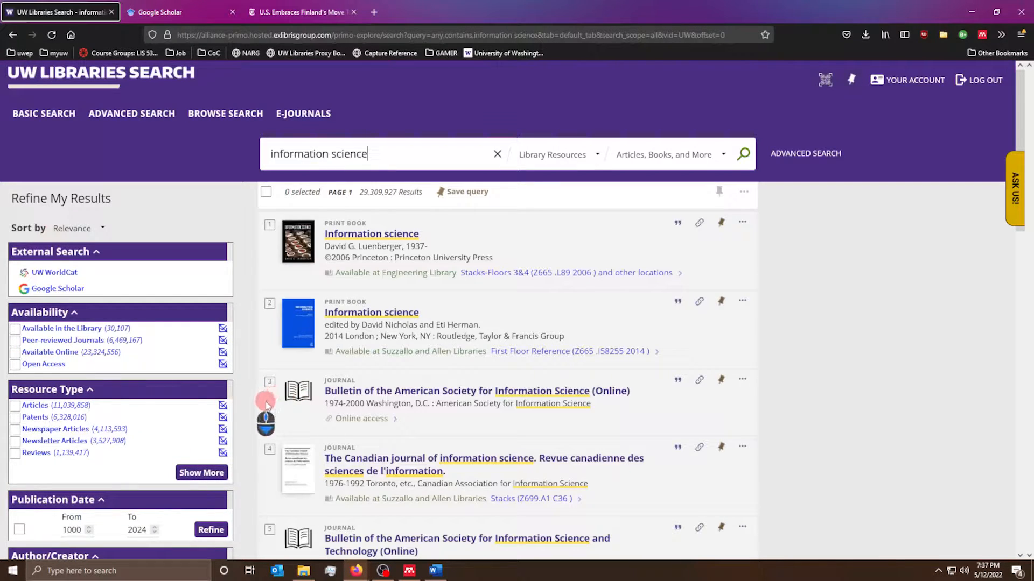
pyautogui.scroll(-3, 249, 425)
pyautogui.scroll(-2, 249, 425)
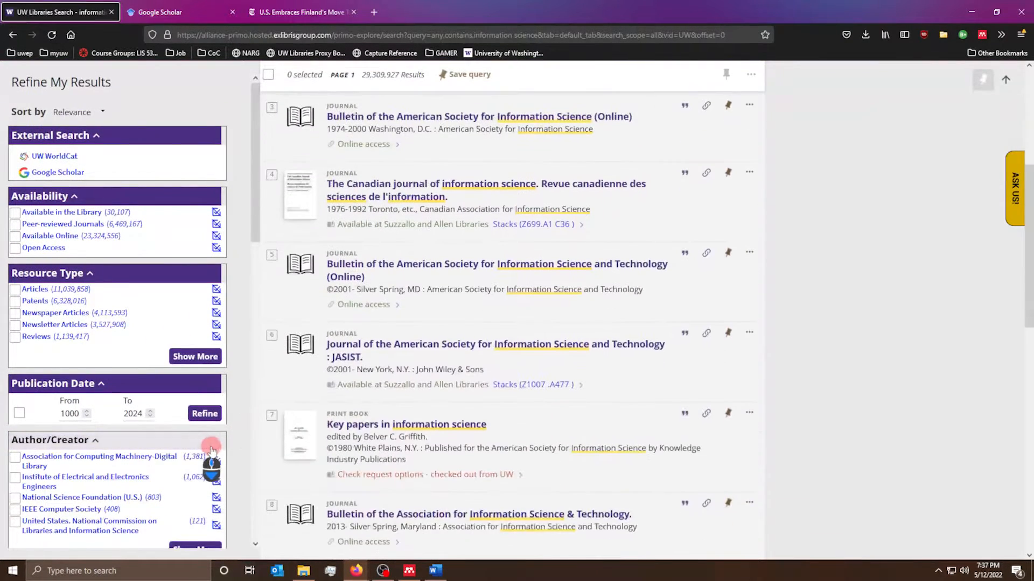
pyautogui.click(16, 237)
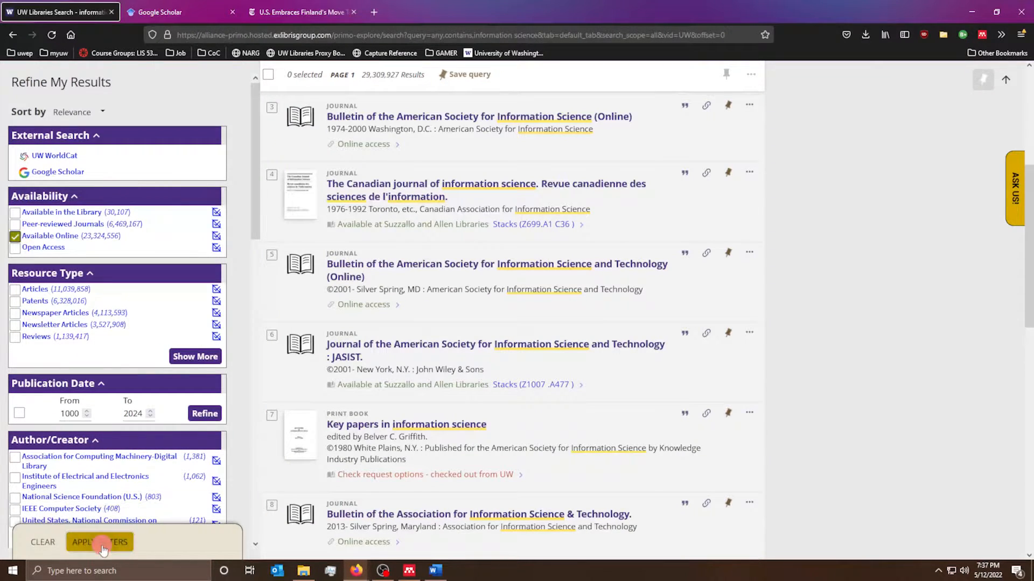
pyautogui.click(134, 532)
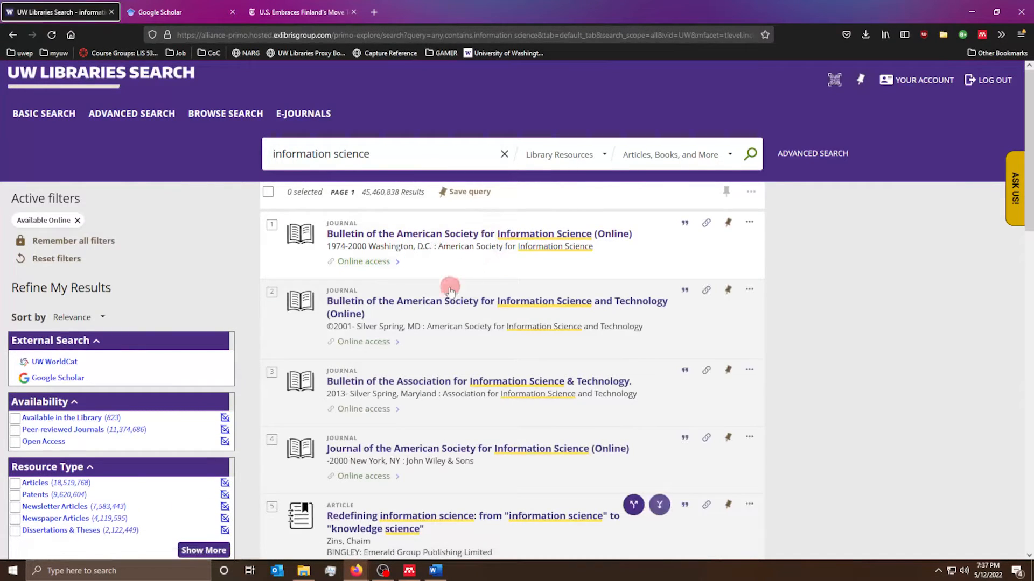
# - Open the 'Redefining information science' result in a new tab
pyautogui.scroll(-1, 423, 298)
pyautogui.scroll(-5, 423, 298)
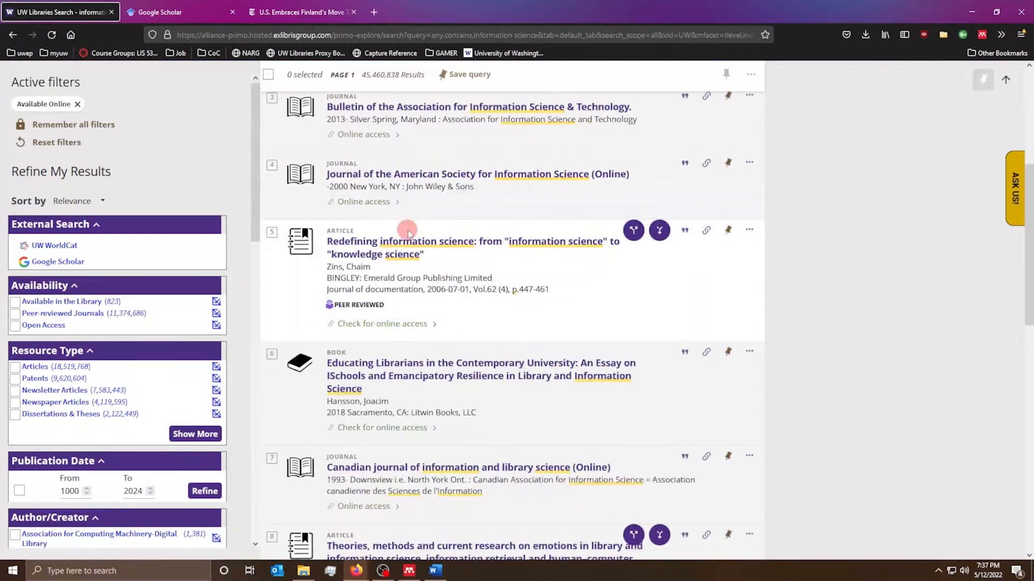
pyautogui.rightClick(426, 253)
pyautogui.click(433, 261)
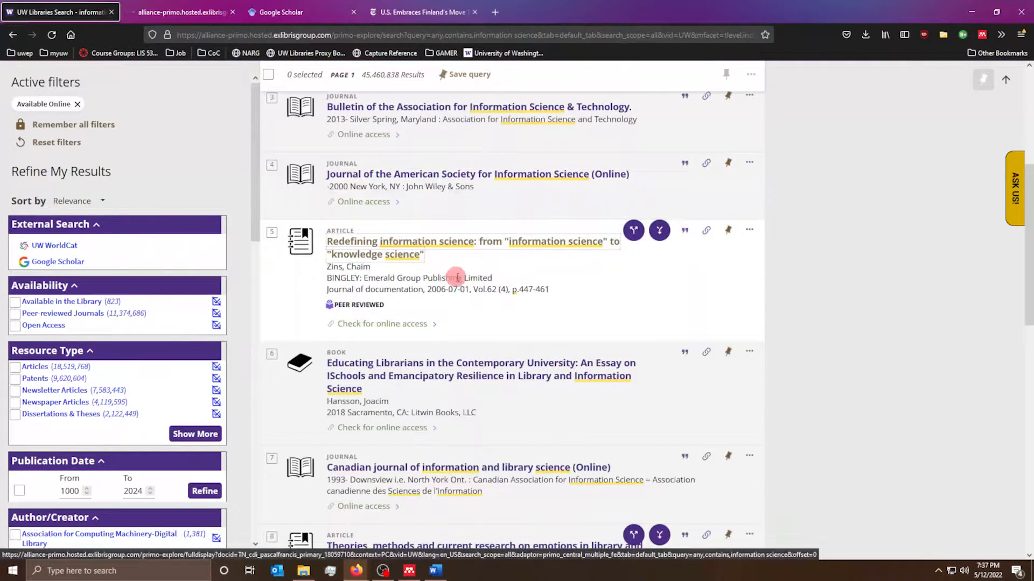
# - Open the 'Redefining information science' record's Emerald A-Z Current Journals link in a new tab and switch to it
pyautogui.click(143, 7)
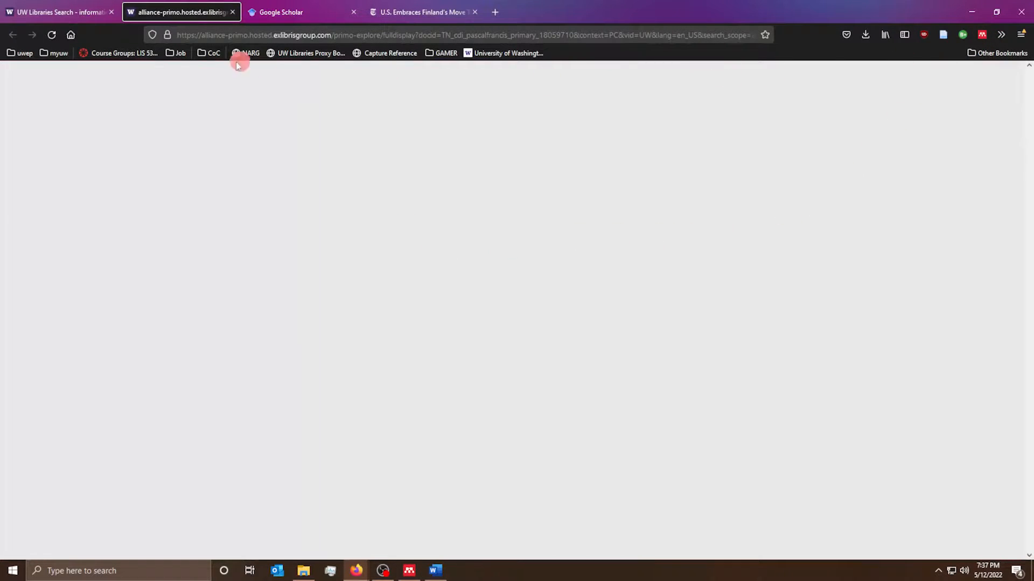
pyautogui.scroll(-2, 377, 199)
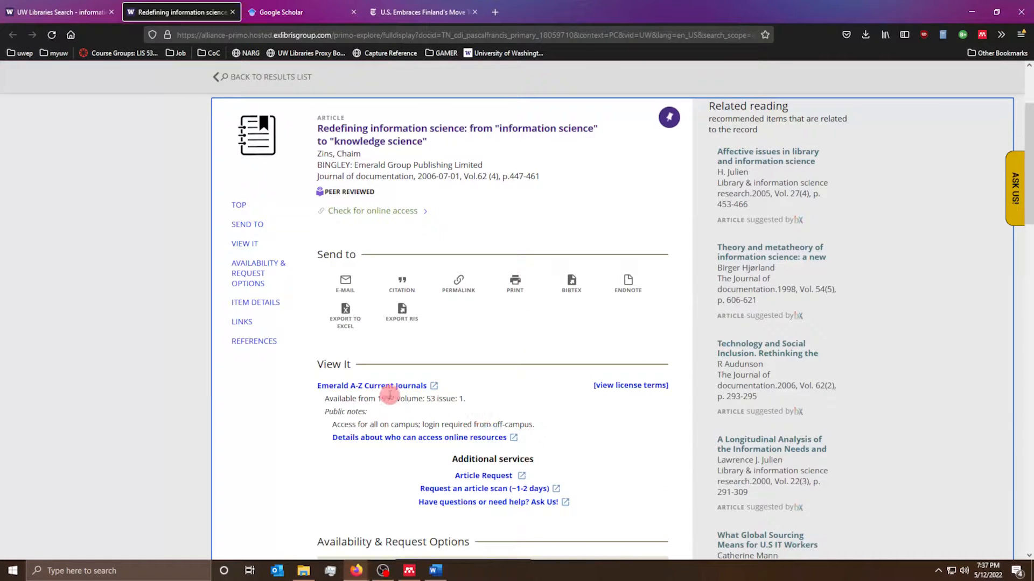
pyautogui.scroll(-3, 370, 387)
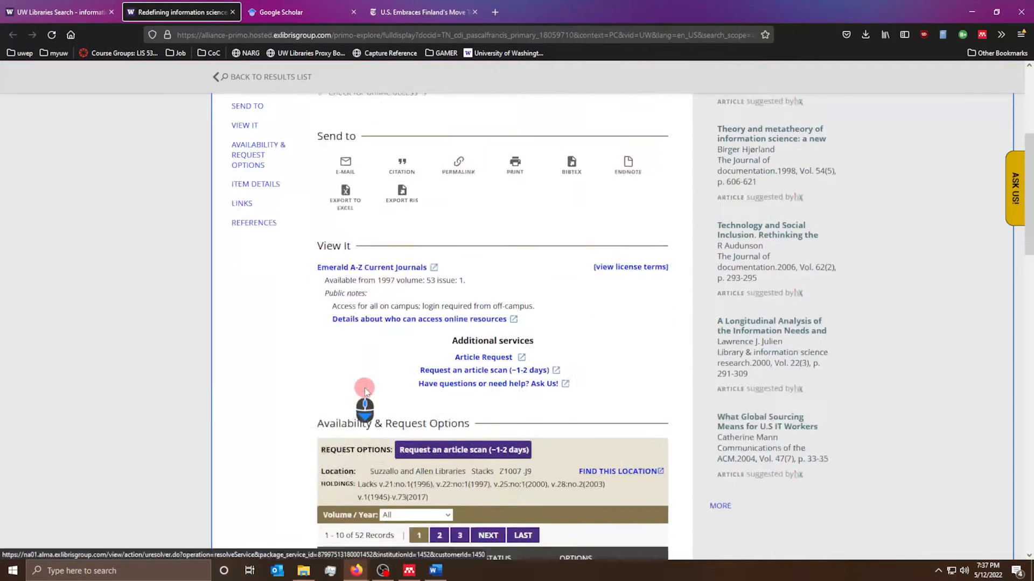
pyautogui.rightClick(371, 230)
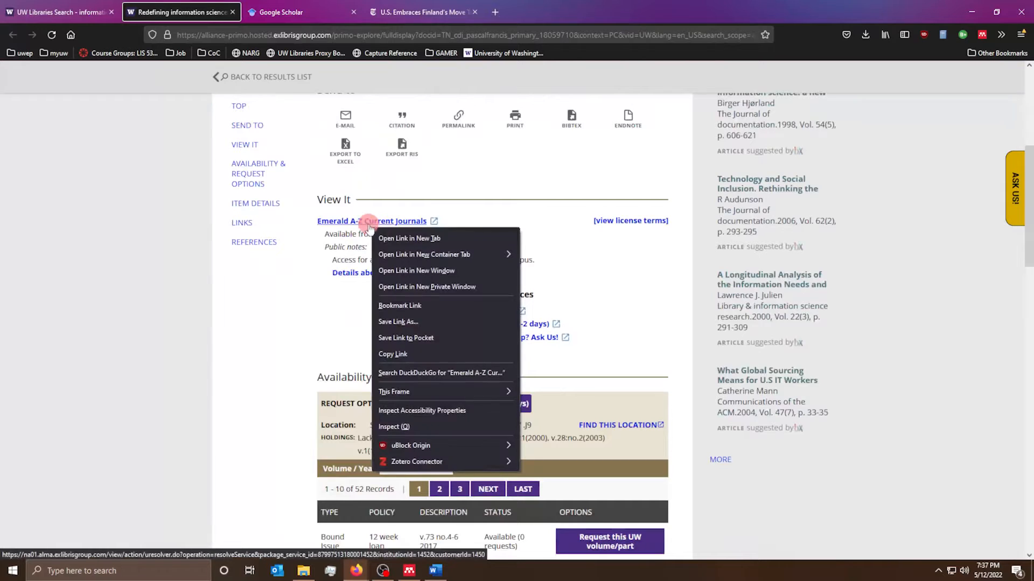
pyautogui.click(399, 238)
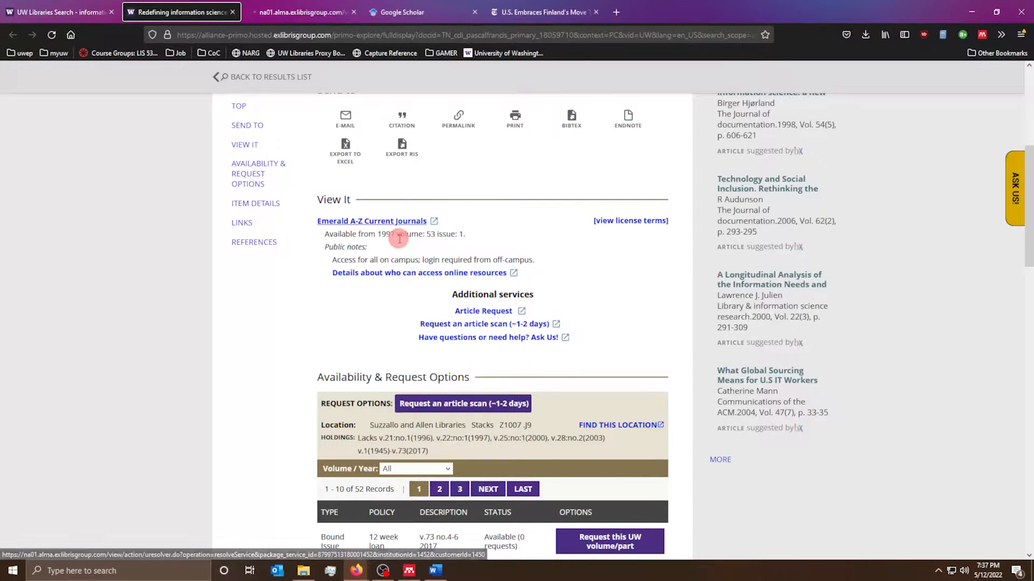
pyautogui.click(272, 19)
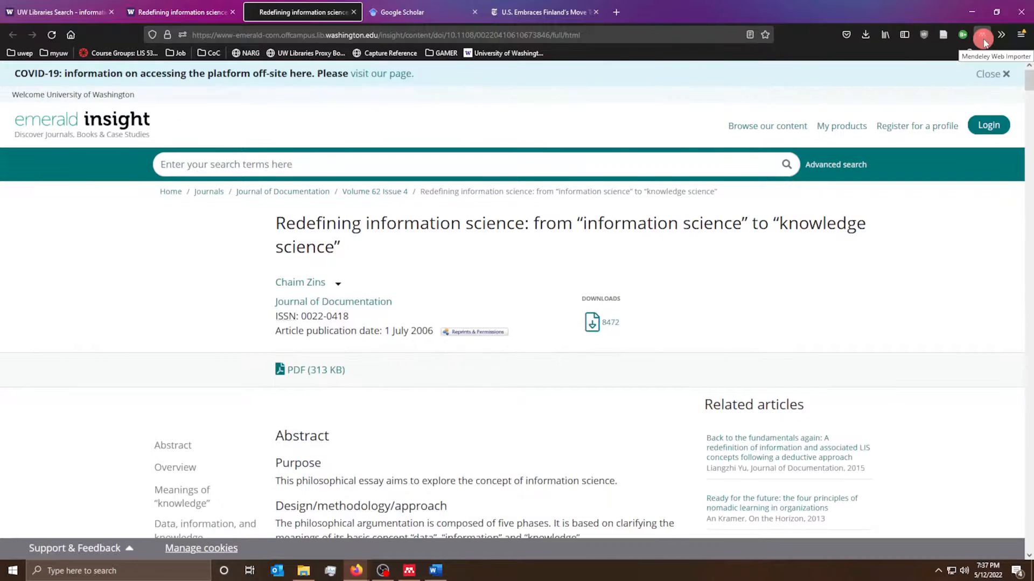
# - Import the 2006 'Redefining information science' reference with the Web Importer, then close the importer panel
pyautogui.click(983, 38)
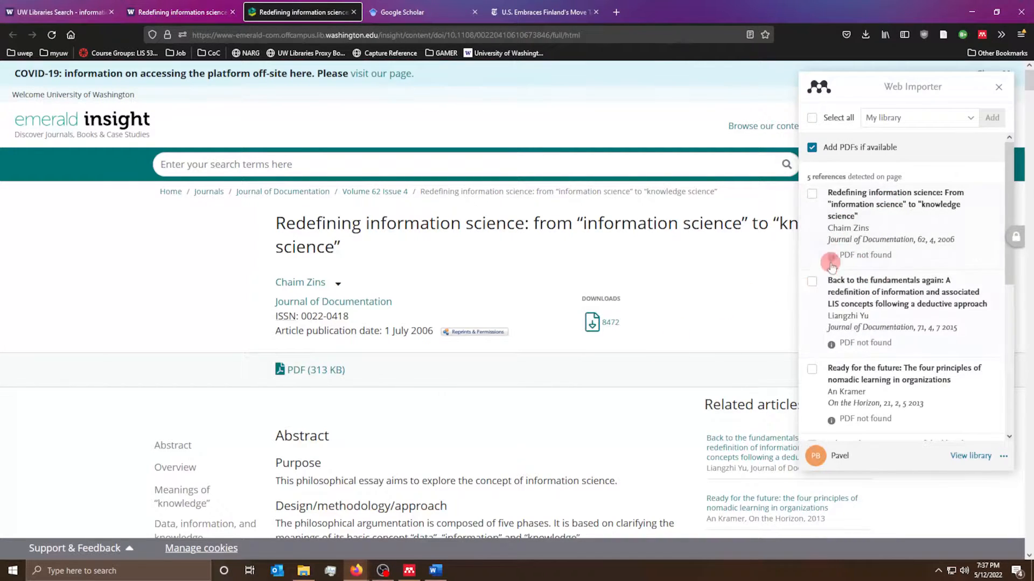
pyautogui.scroll(-5, 877, 358)
pyautogui.scroll(5, 923, 397)
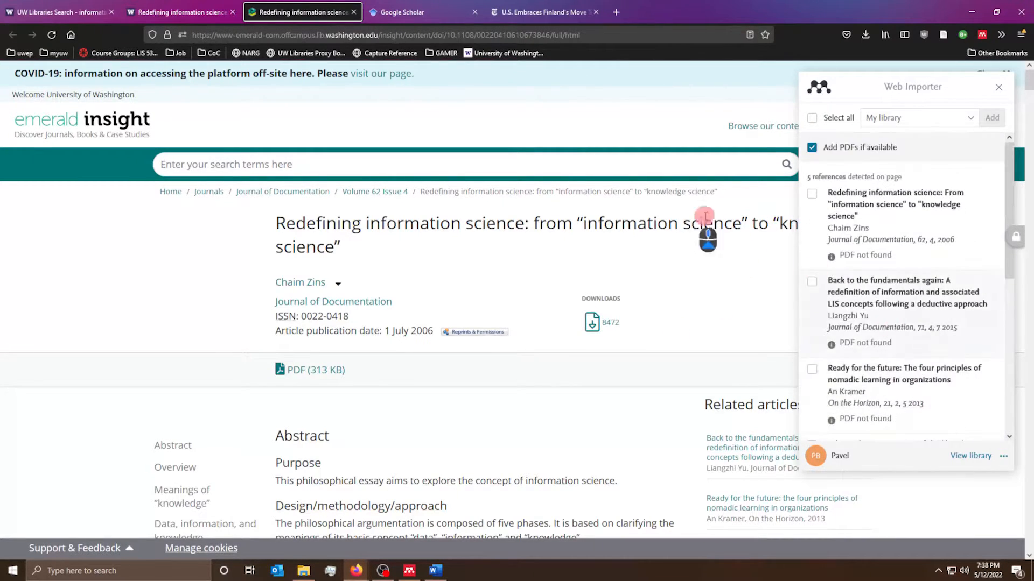
pyautogui.click(812, 194)
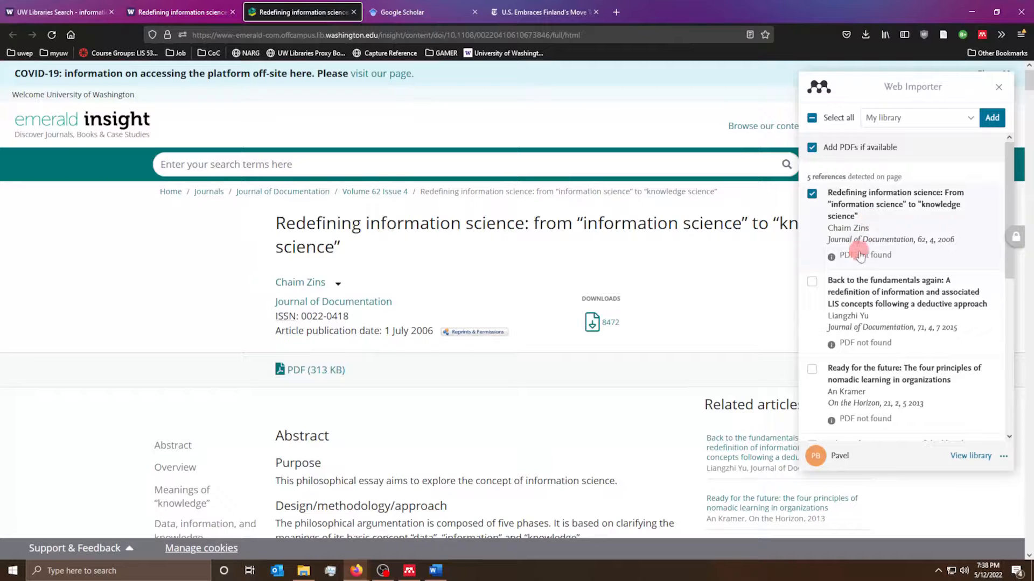
pyautogui.scroll(-3, 864, 250)
pyautogui.scroll(3, 867, 246)
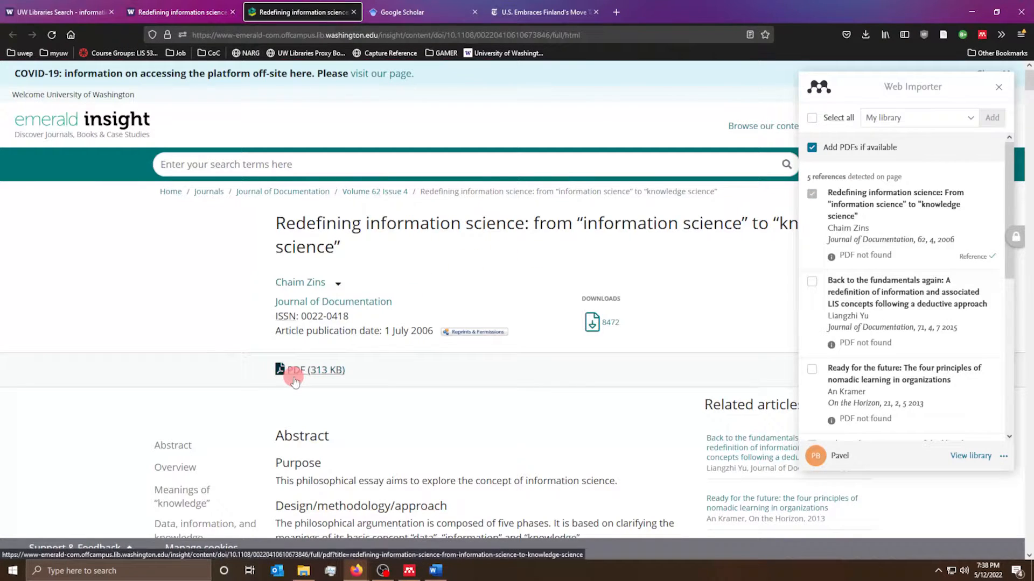
pyautogui.click(999, 87)
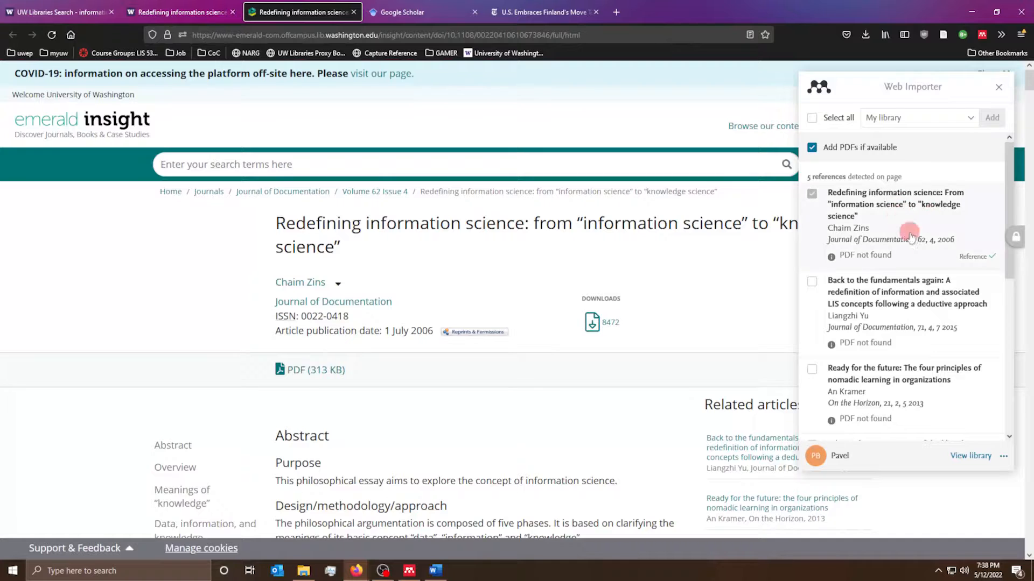
pyautogui.click(999, 88)
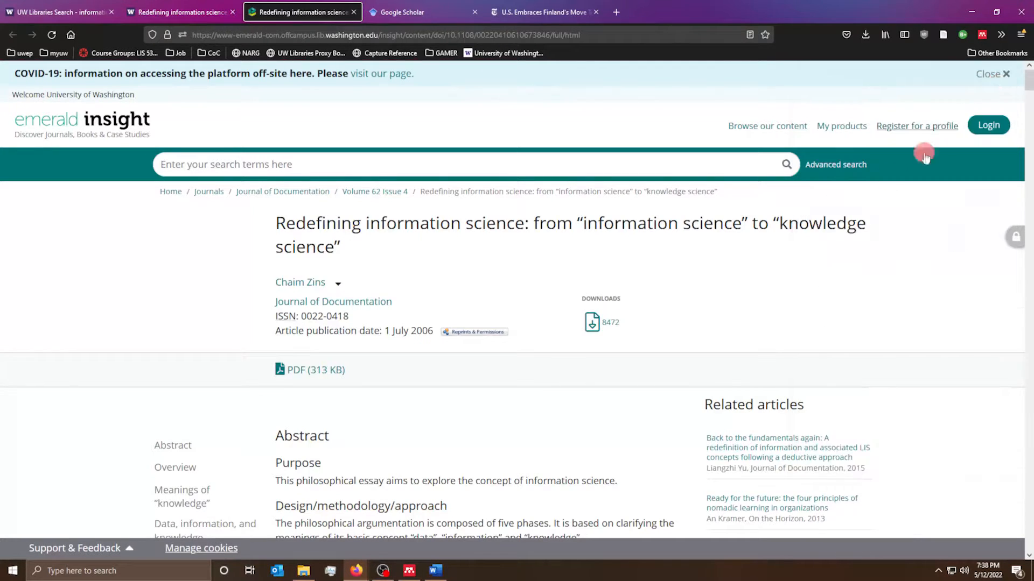
# - Open the Emerald article PDF and save a copy on the Desktop as 'Redefining information science.pdf'
pyautogui.click(294, 370)
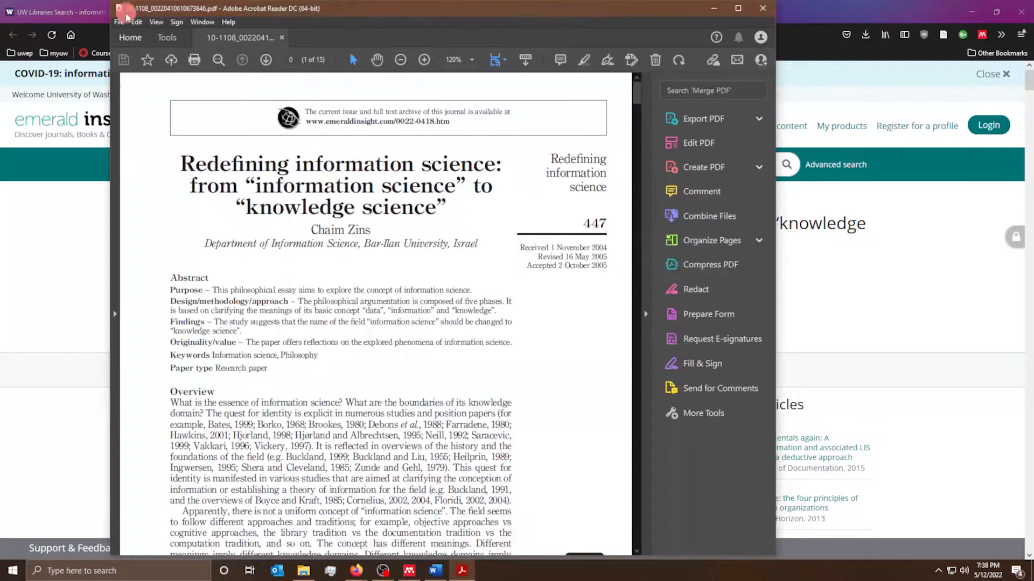
pyautogui.click(125, 17)
pyautogui.click(175, 137)
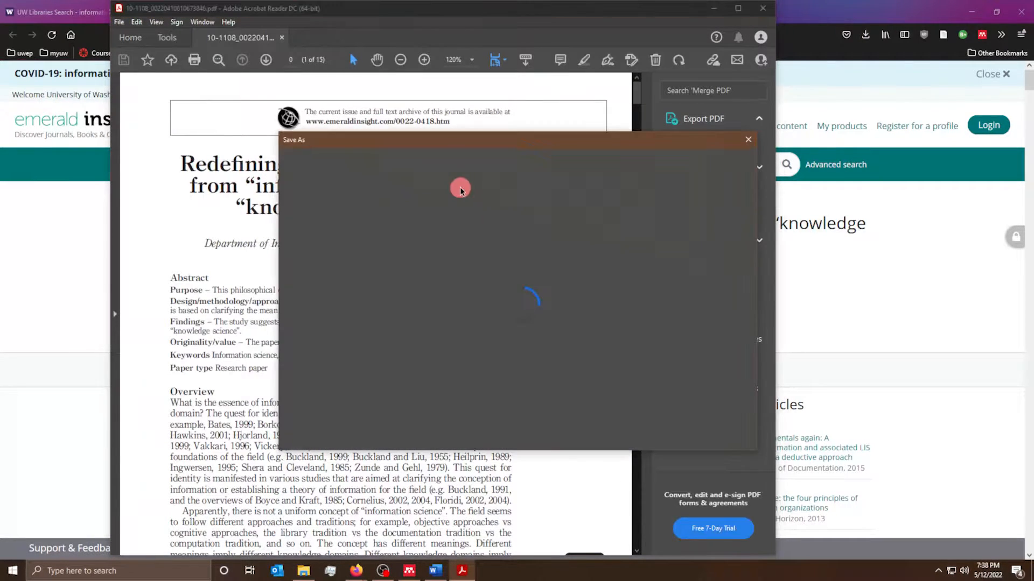
pyautogui.moveTo(376, 139); pyautogui.dragTo(592, 148)
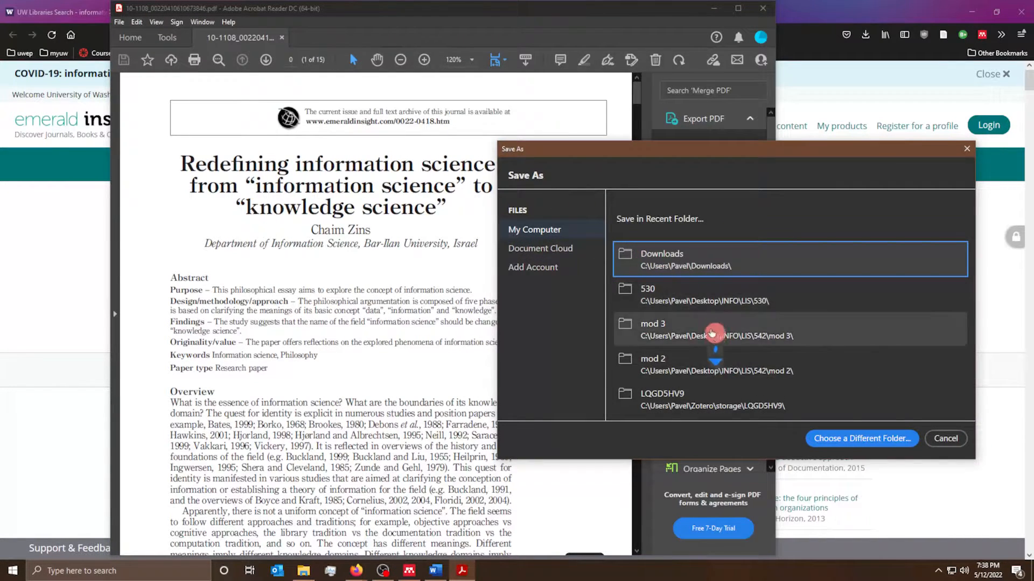
pyautogui.click(864, 437)
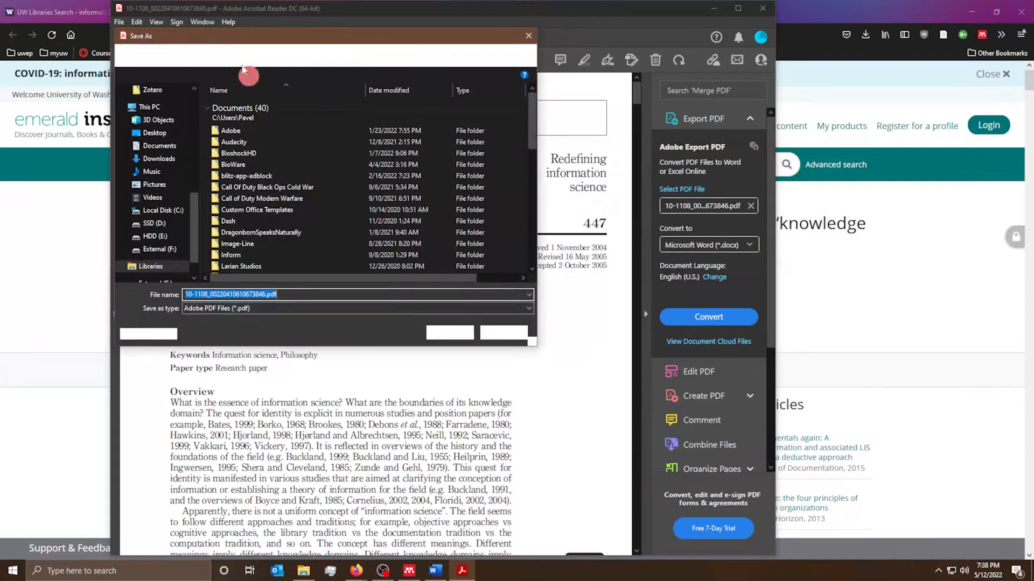
pyautogui.click(339, 157)
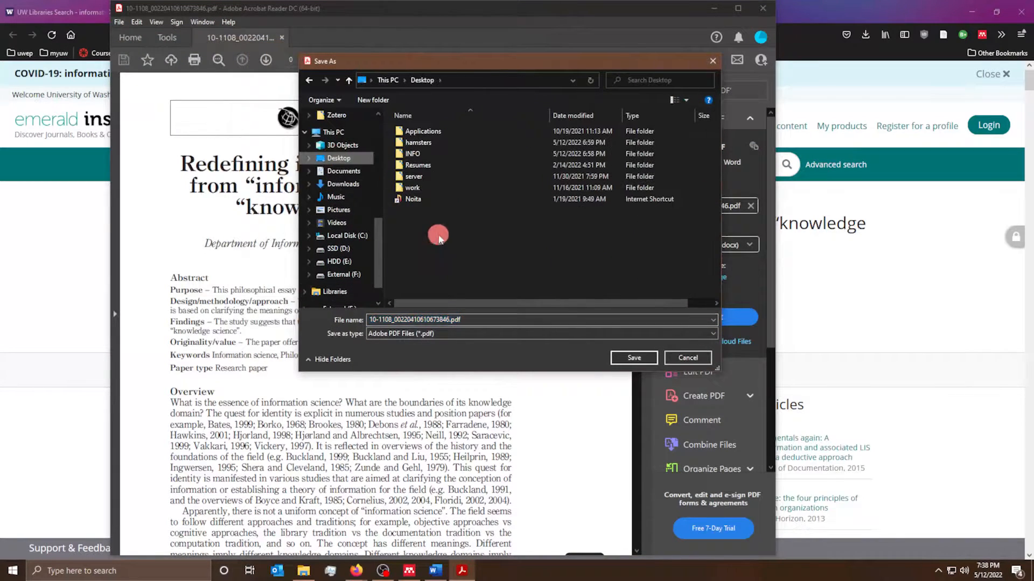
pyautogui.moveTo(411, 63); pyautogui.dragTo(677, 104)
pyautogui.moveTo(732, 361); pyautogui.dragTo(561, 354)
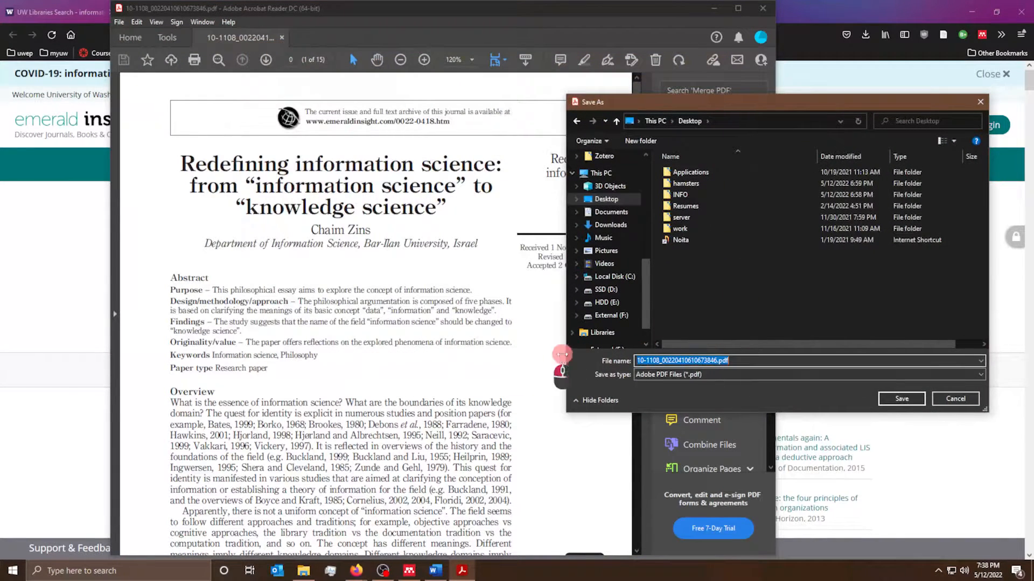
pyautogui.write('Redefining information science')
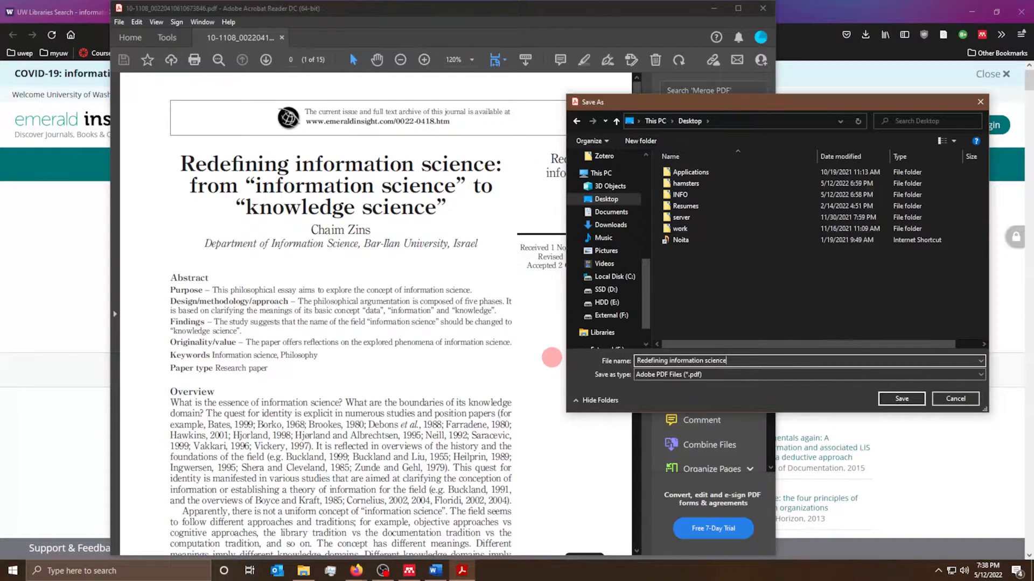
pyautogui.click(895, 398)
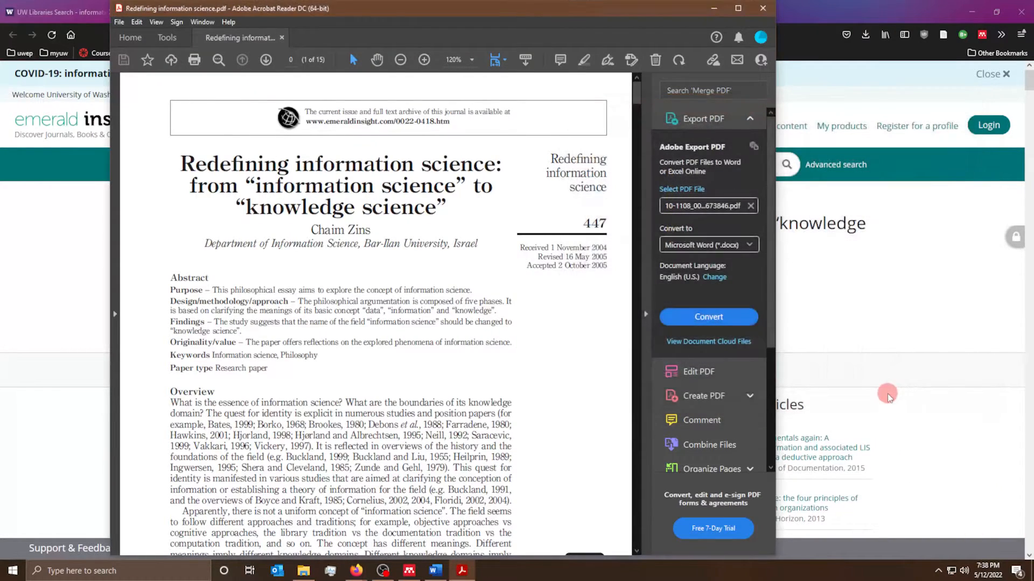
# - Attach the Desktop's Redefining information science PDF to the 2006 Zins C reference in Mendeley
pyautogui.click(411, 572)
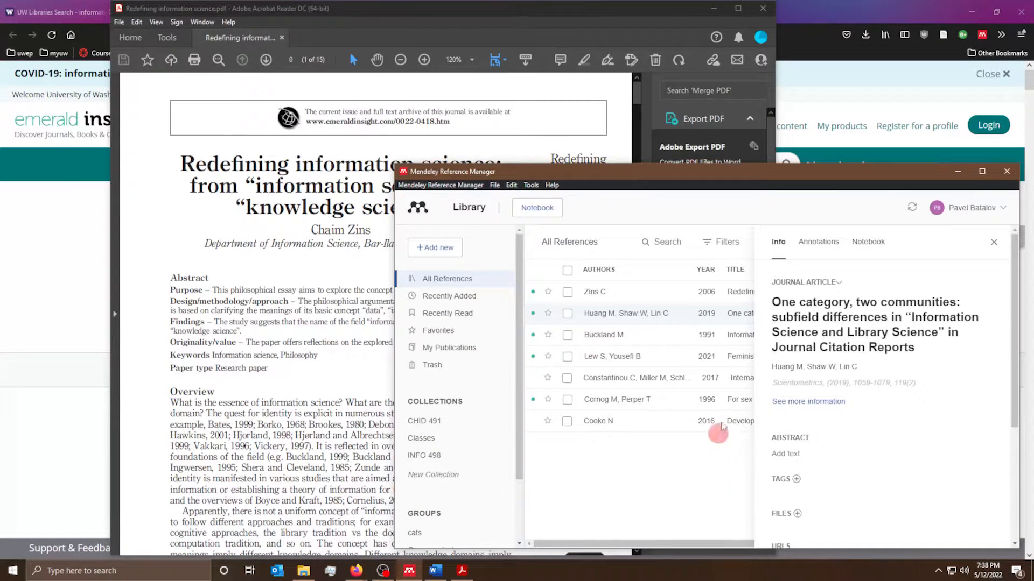
pyautogui.click(994, 245)
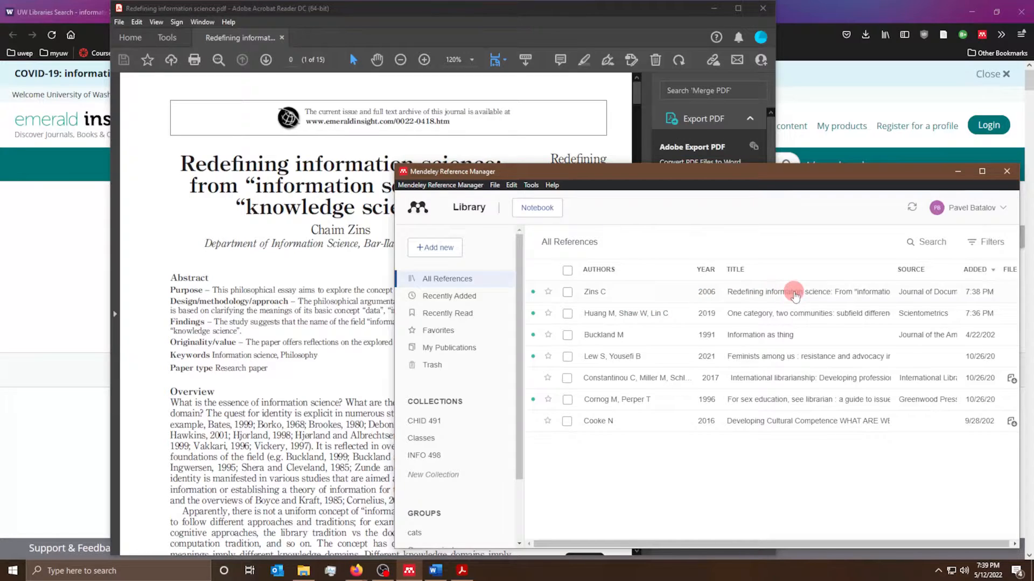
pyautogui.click(794, 294)
pyautogui.scroll(-5, 840, 333)
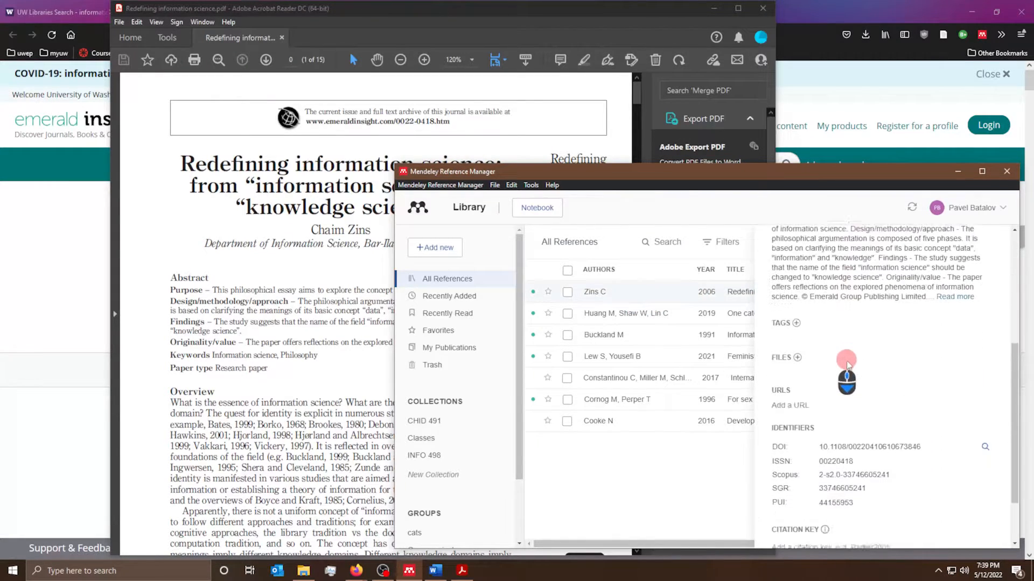
pyautogui.scroll(-1, 848, 365)
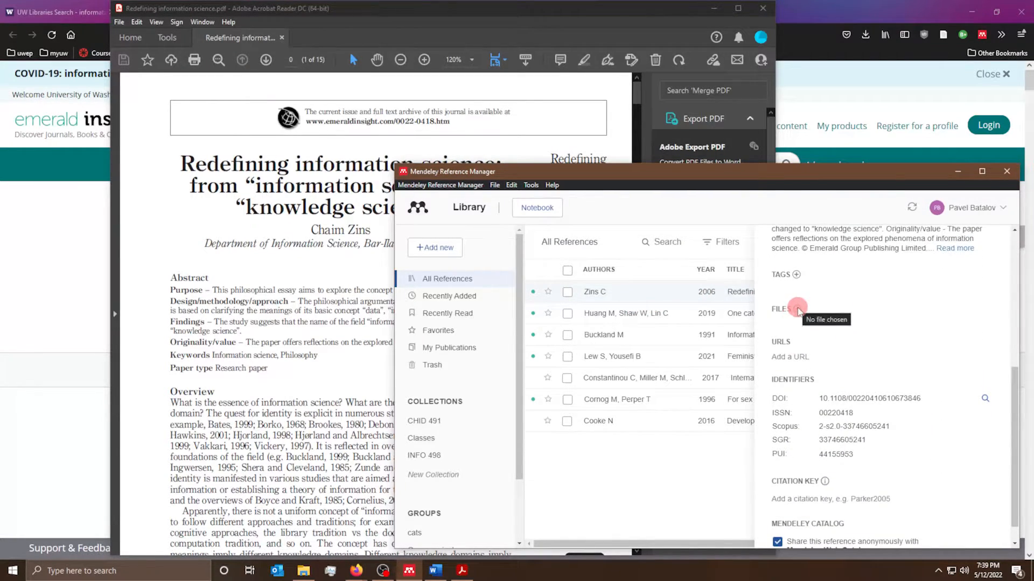
pyautogui.click(797, 308)
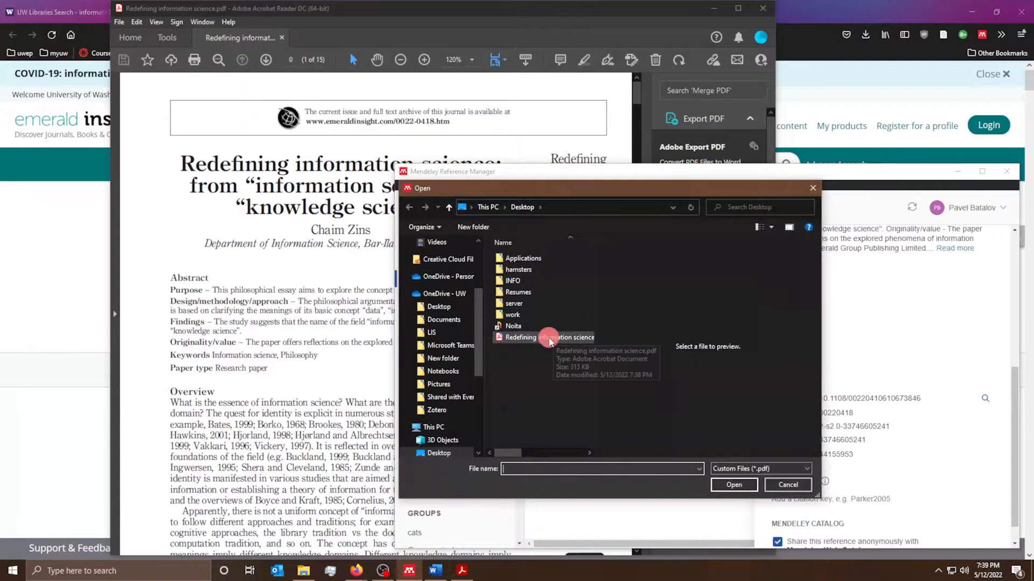
pyautogui.click(543, 339)
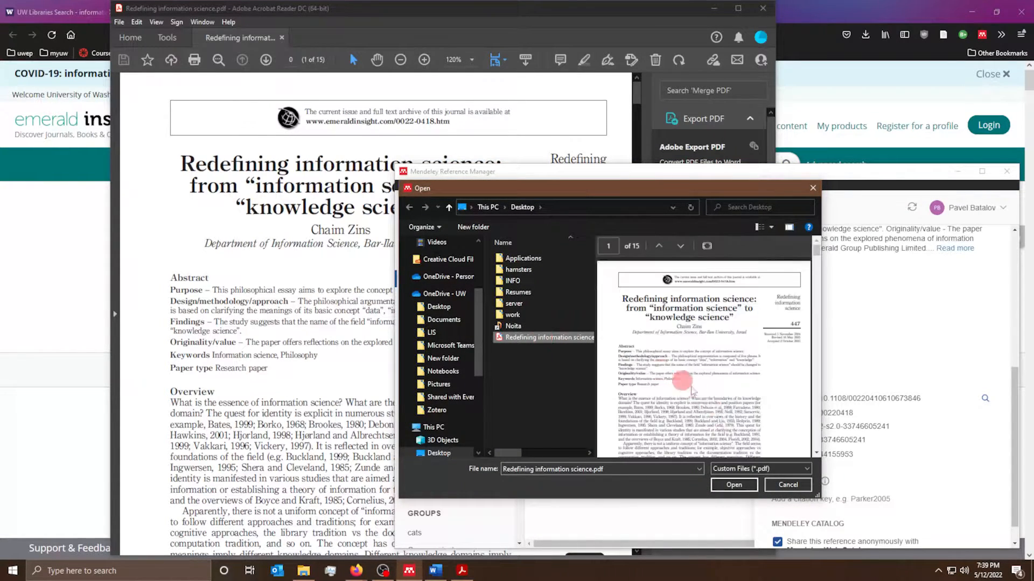
pyautogui.click(725, 486)
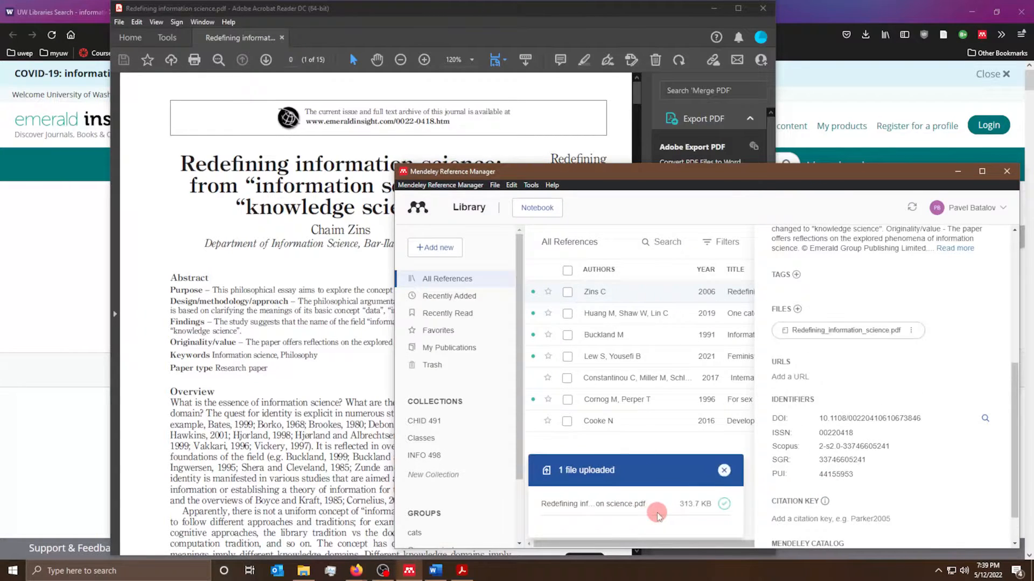
pyautogui.click(723, 476)
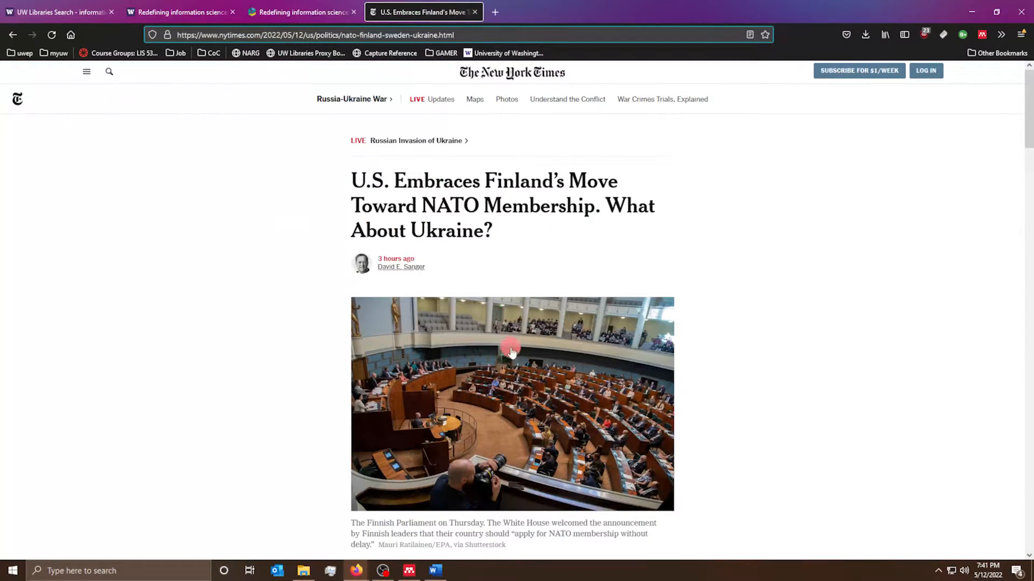
# - Open the Web Importer on the New York Times Finland NATO article and edit its Web Page authors
pyautogui.scroll(-4, 512, 353)
pyautogui.scroll(4, 429, 132)
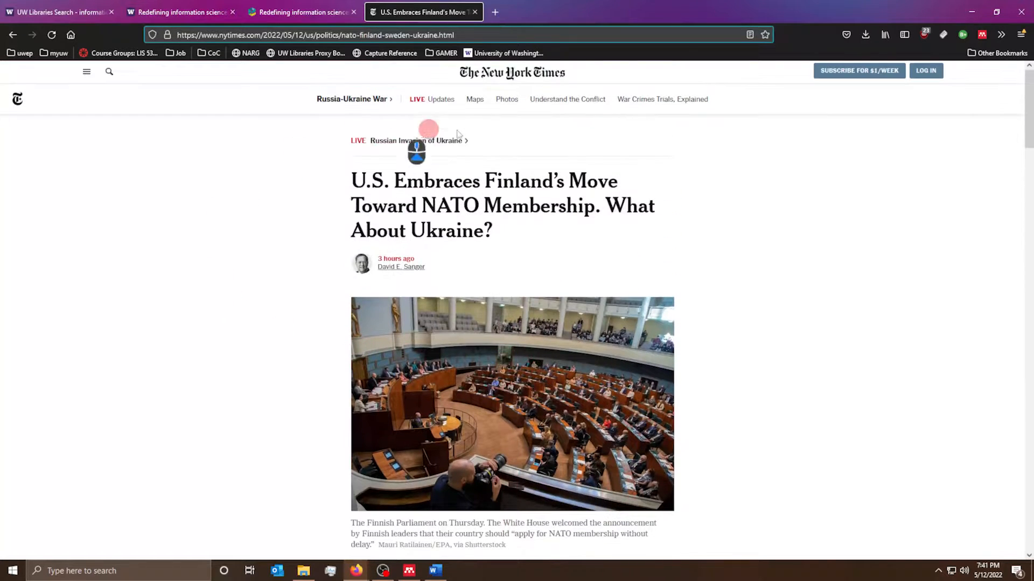
pyautogui.click(983, 37)
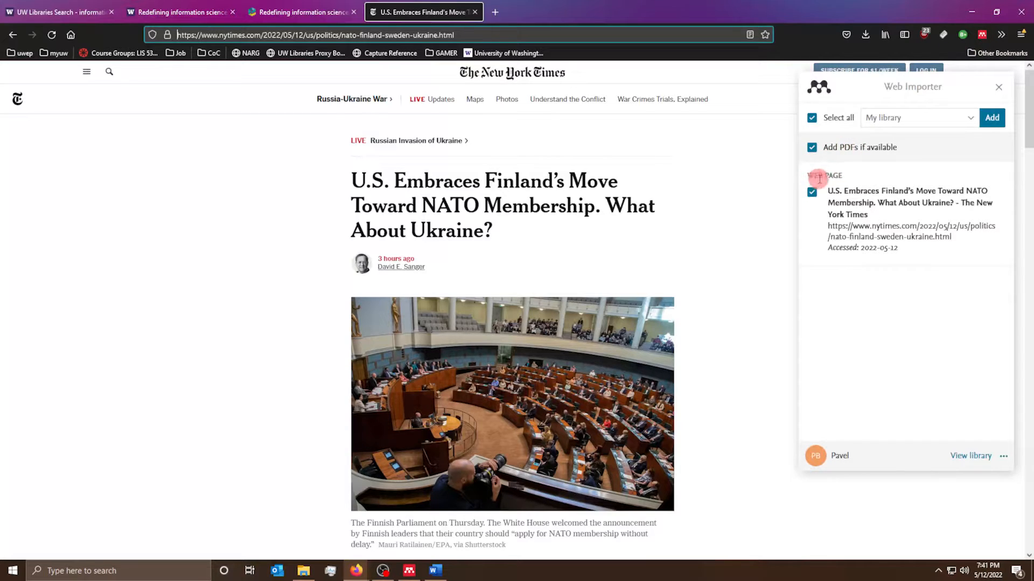
pyautogui.click(849, 204)
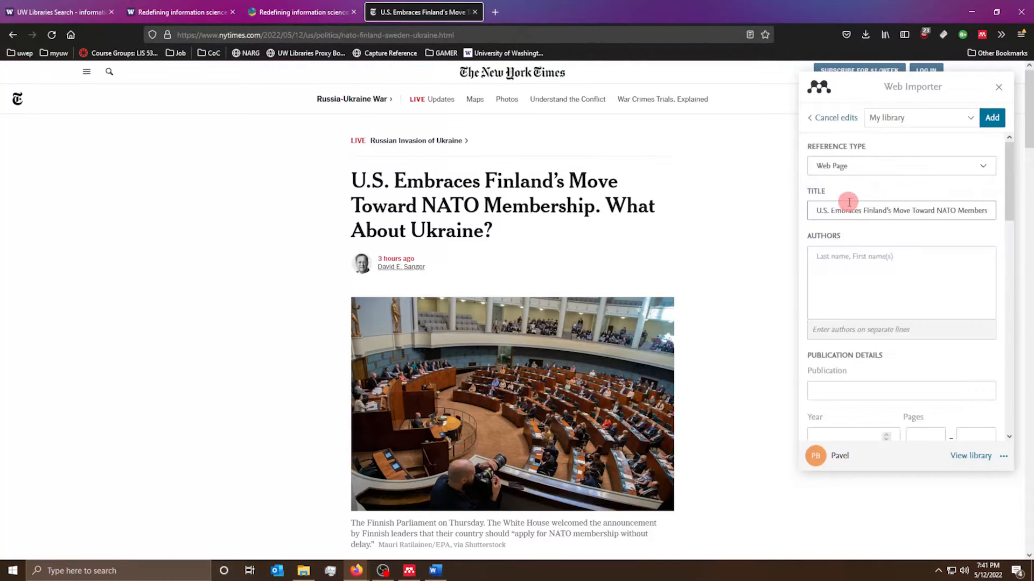
pyautogui.click(861, 261)
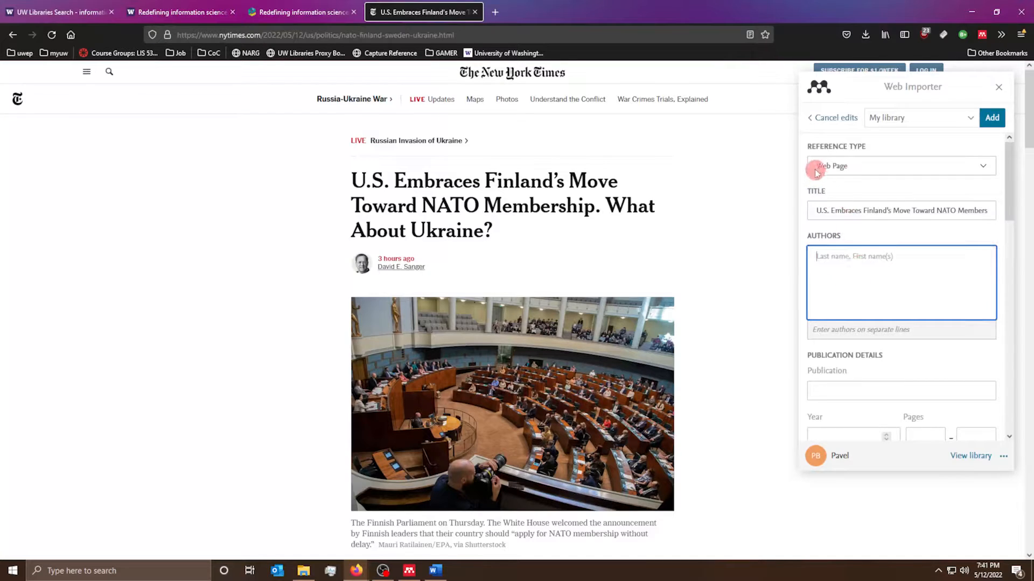
pyautogui.scroll(-10, 821, 231)
pyautogui.scroll(6, 879, 337)
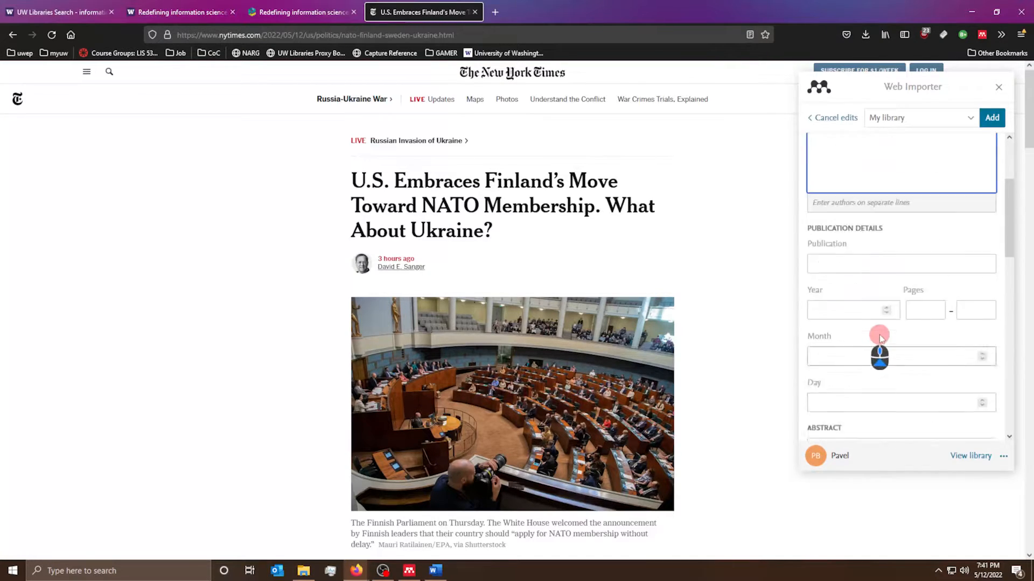
pyautogui.scroll(3, 879, 345)
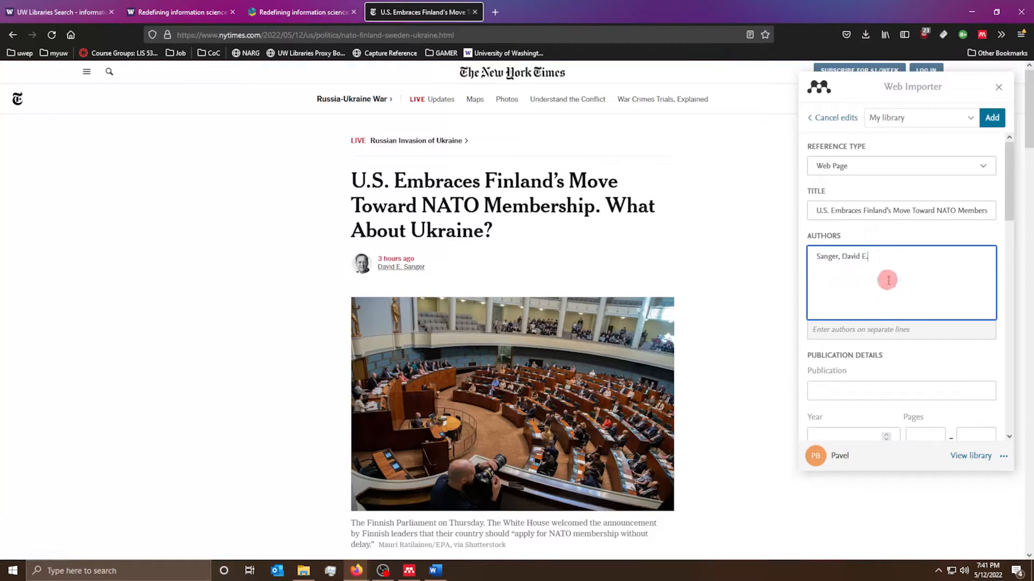
# - Fill in the article's publication date fields, entering month 5 and day 132
pyautogui.click(857, 397)
pyautogui.scroll(-4, 863, 365)
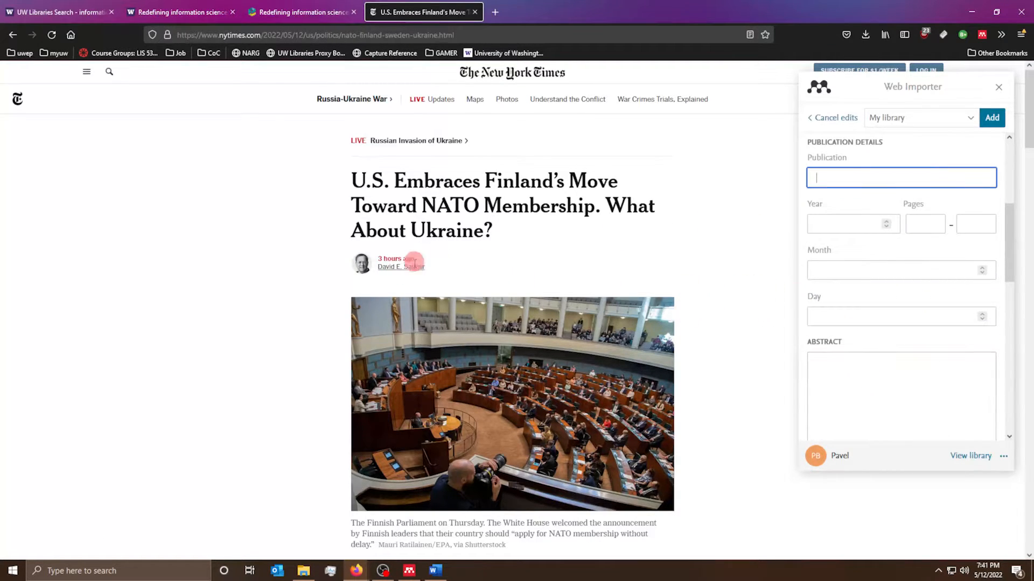
pyautogui.scroll(-2, 431, 248)
pyautogui.scroll(-2, 430, 253)
pyautogui.scroll(3, 634, 220)
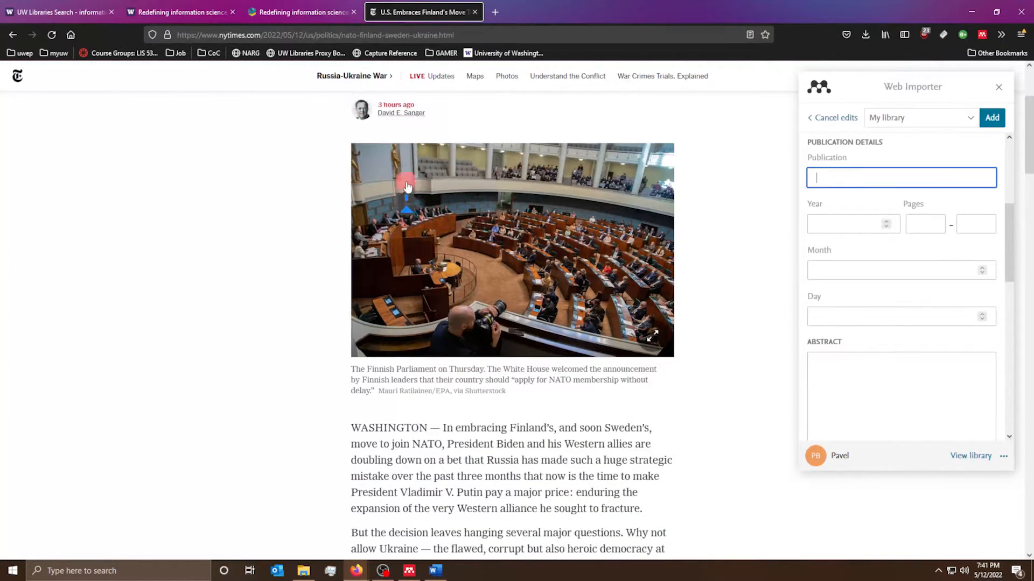
pyautogui.scroll(2, 867, 231)
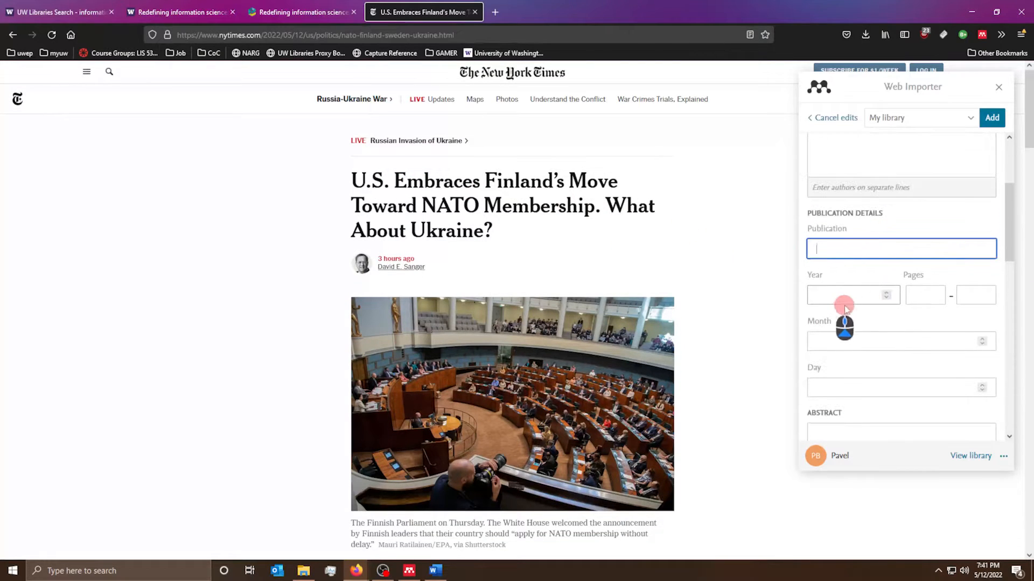
pyautogui.click(842, 297)
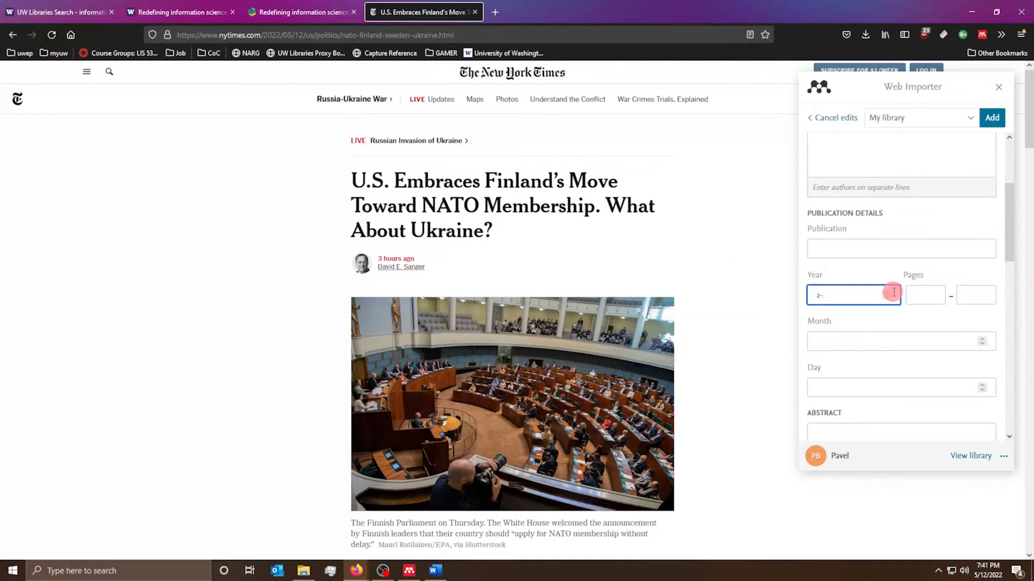
pyautogui.click(856, 253)
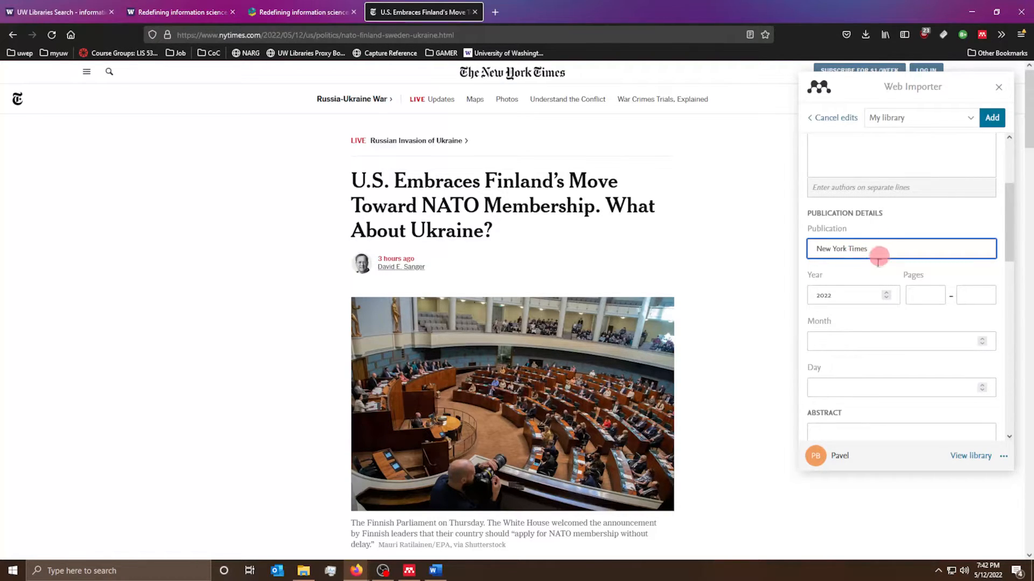
pyautogui.click(829, 341)
pyautogui.write('5')
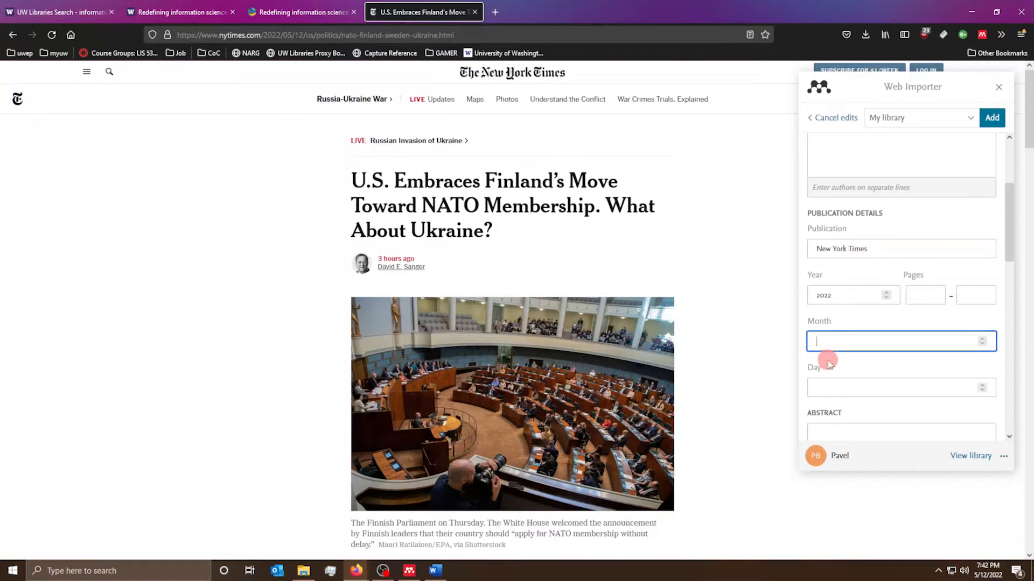
pyautogui.click(829, 388)
pyautogui.write('132')
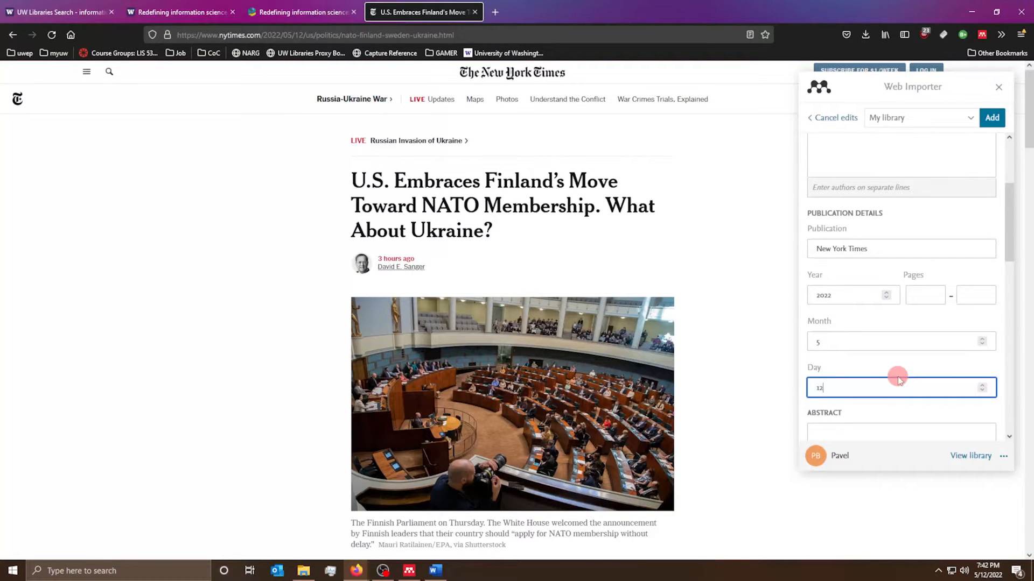
# - Add the New York Times Finland NATO article to the library and bring up Mendeley Reference Manager
pyautogui.scroll(-4, 865, 393)
pyautogui.click(877, 291)
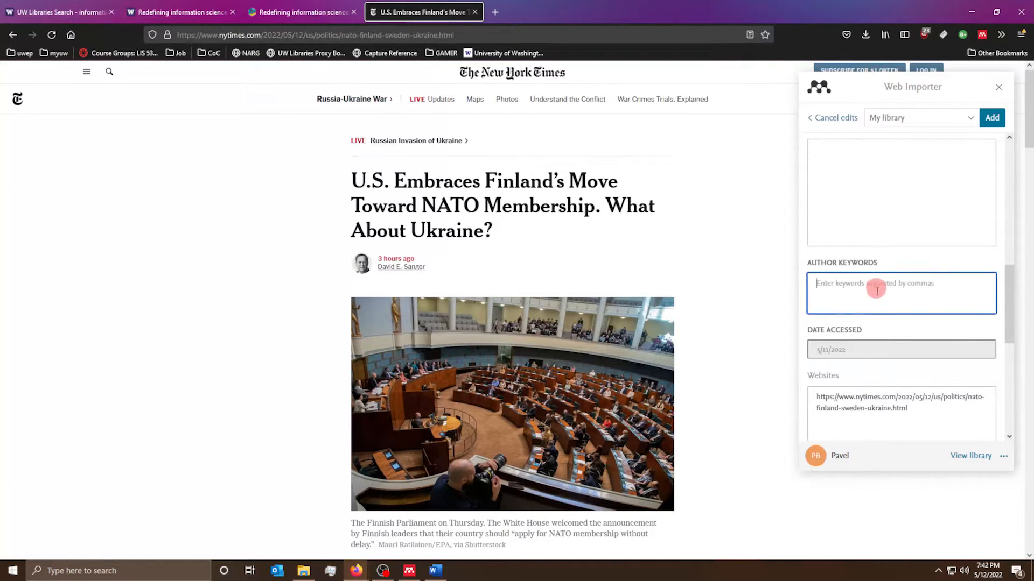
pyautogui.scroll(-3, 877, 291)
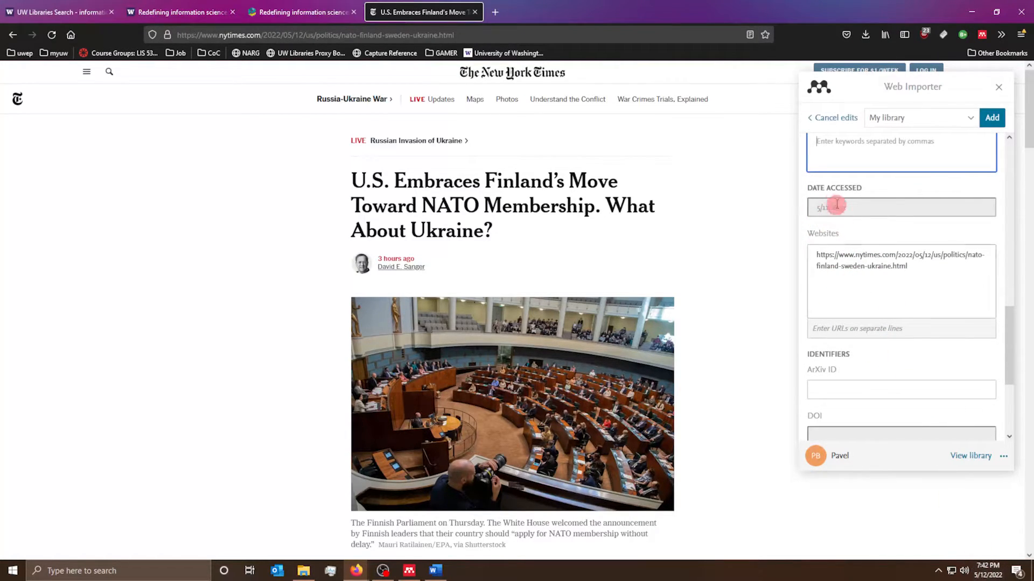
pyautogui.scroll(-3, 903, 270)
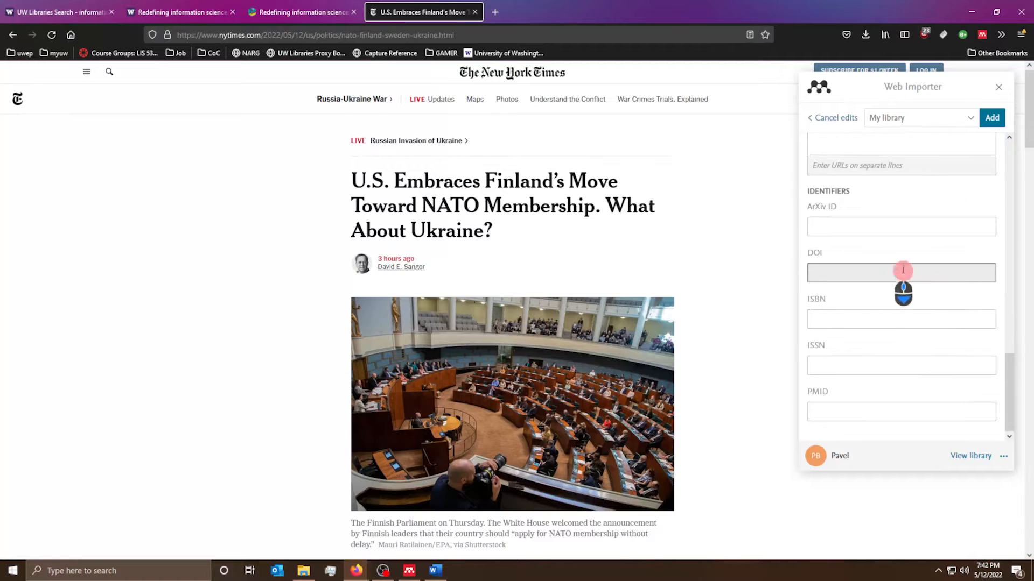
pyautogui.scroll(2, 838, 168)
pyautogui.scroll(-2, 853, 253)
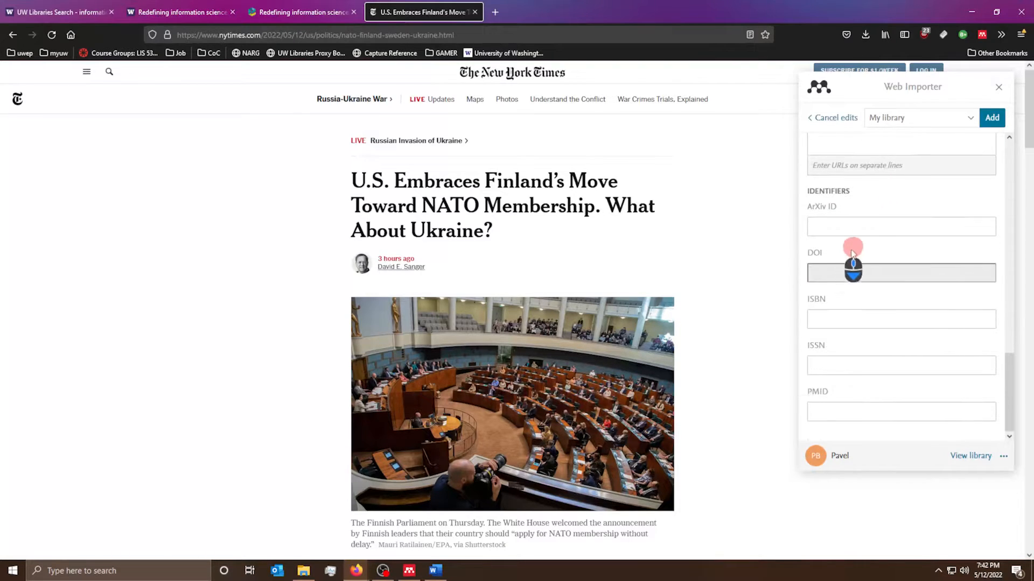
pyautogui.scroll(-2, 852, 264)
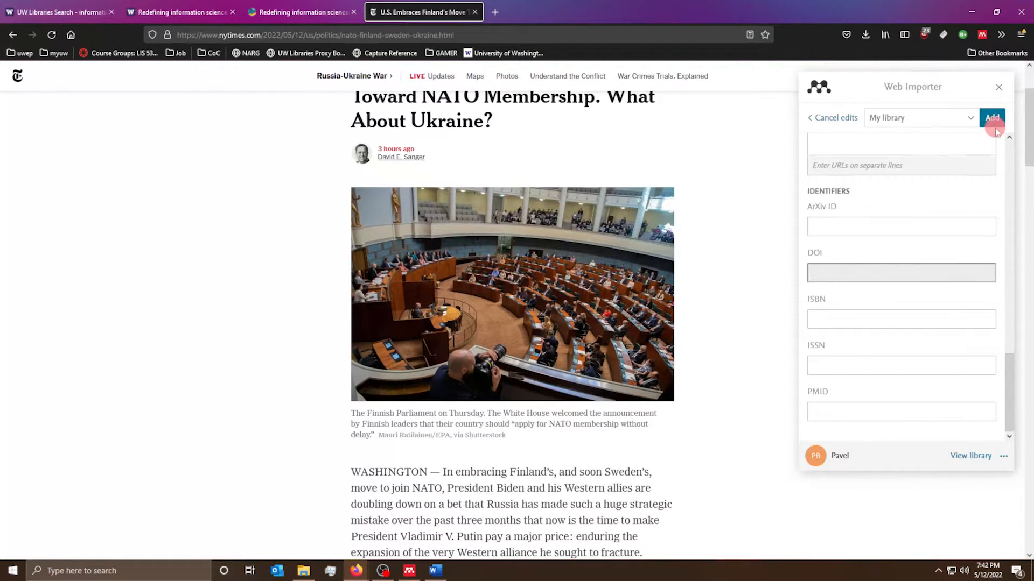
pyautogui.scroll(5, 949, 221)
pyautogui.click(992, 115)
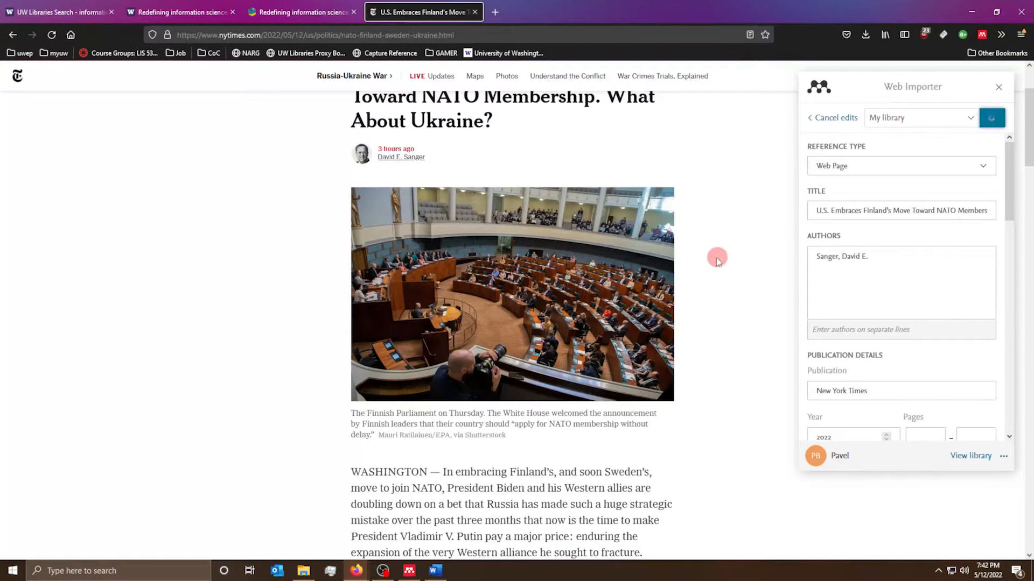
pyautogui.click(409, 571)
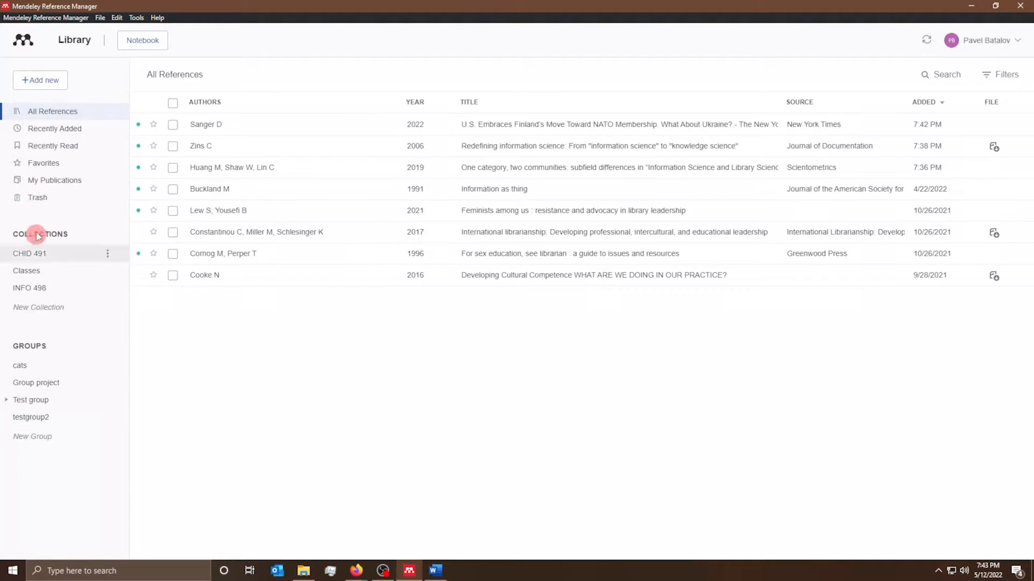
pyautogui.click(88, 131)
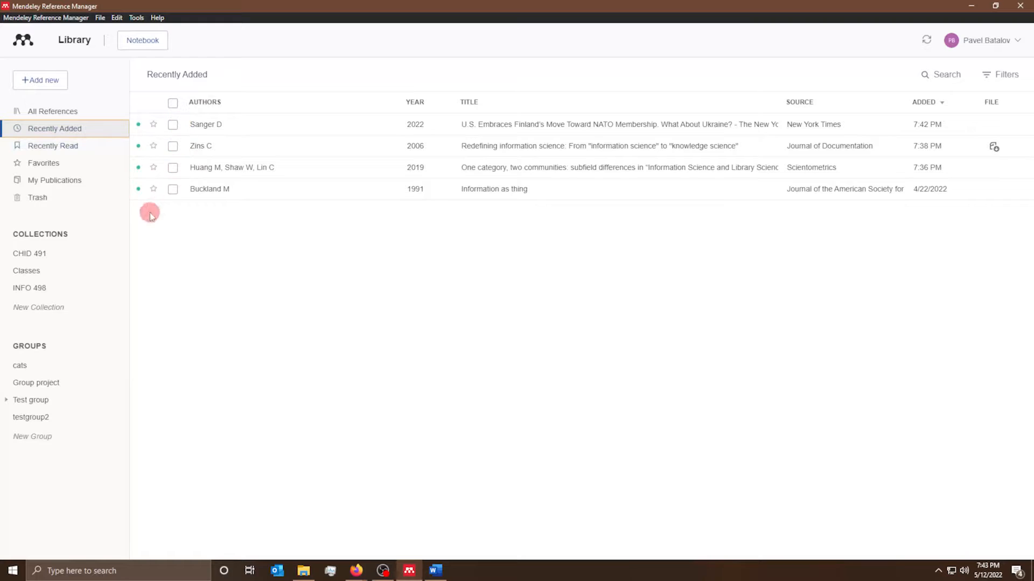
pyautogui.click(35, 147)
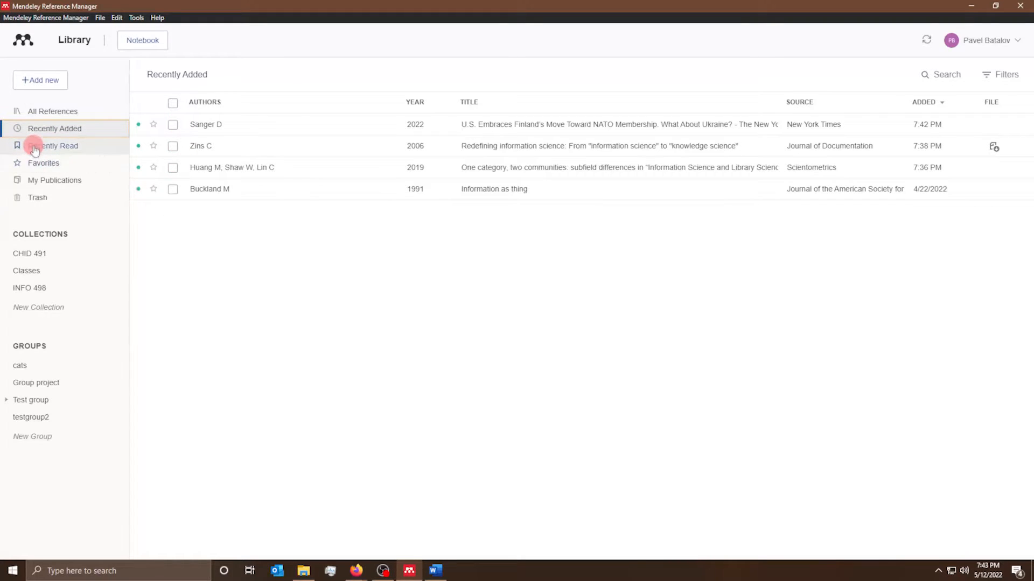
pyautogui.click(88, 164)
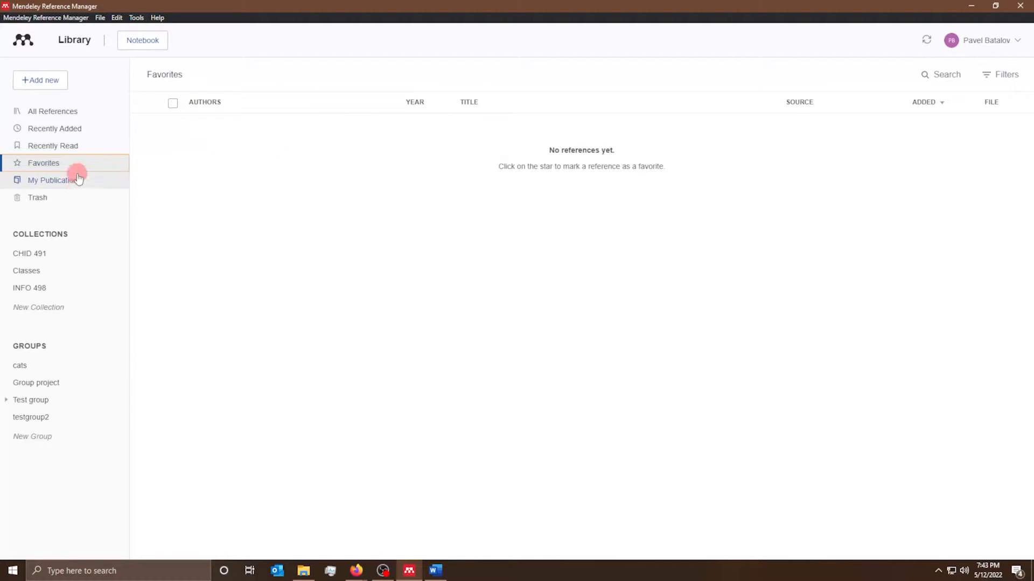
pyautogui.click(51, 130)
pyautogui.rightClick(726, 134)
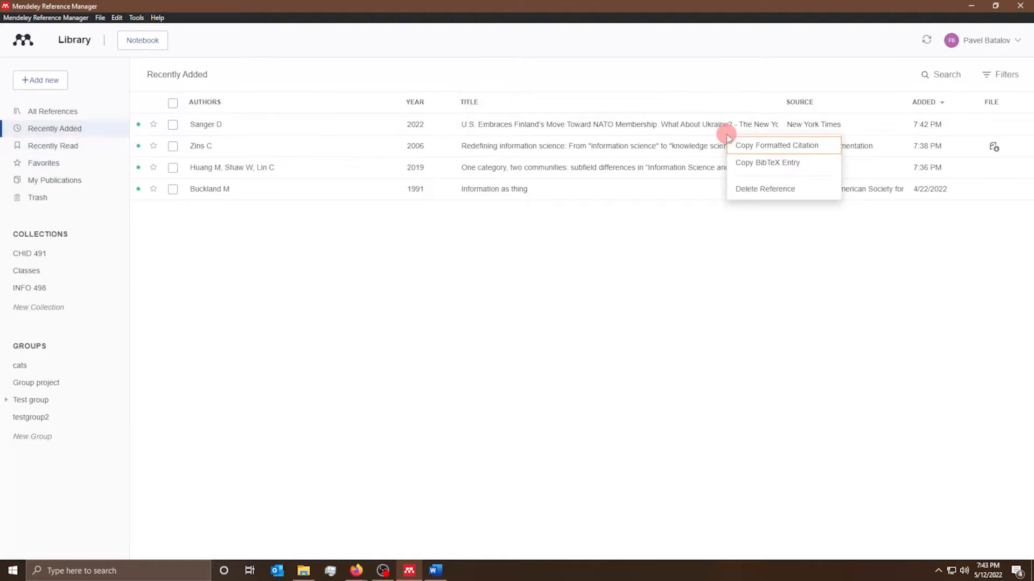
pyautogui.click(676, 121)
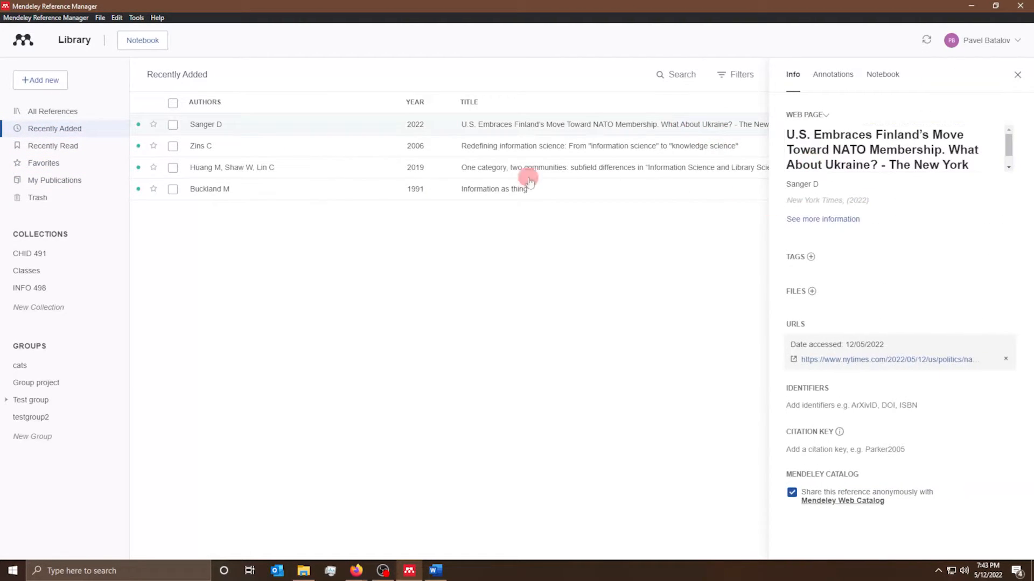
pyautogui.click(60, 180)
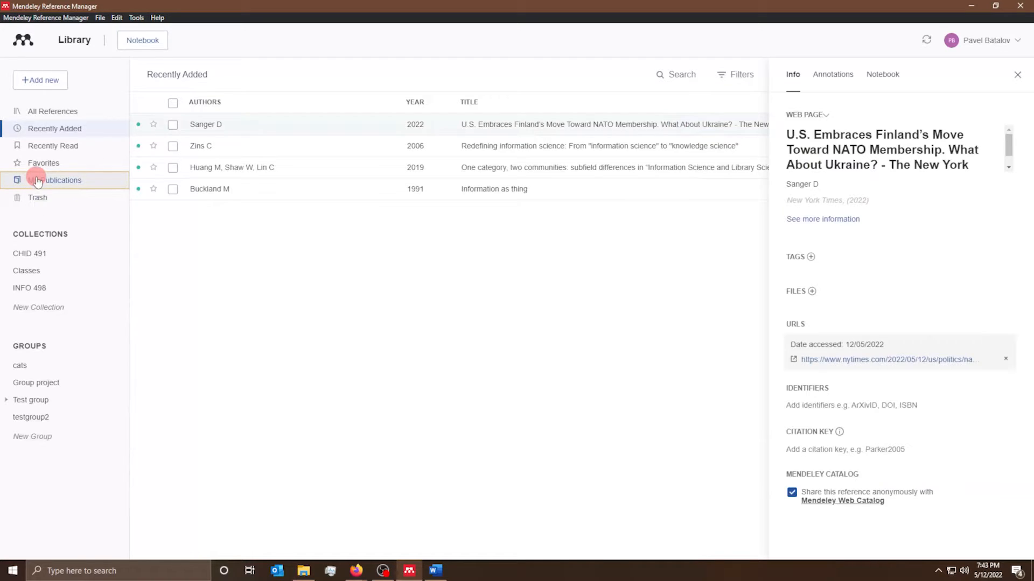
pyautogui.click(81, 202)
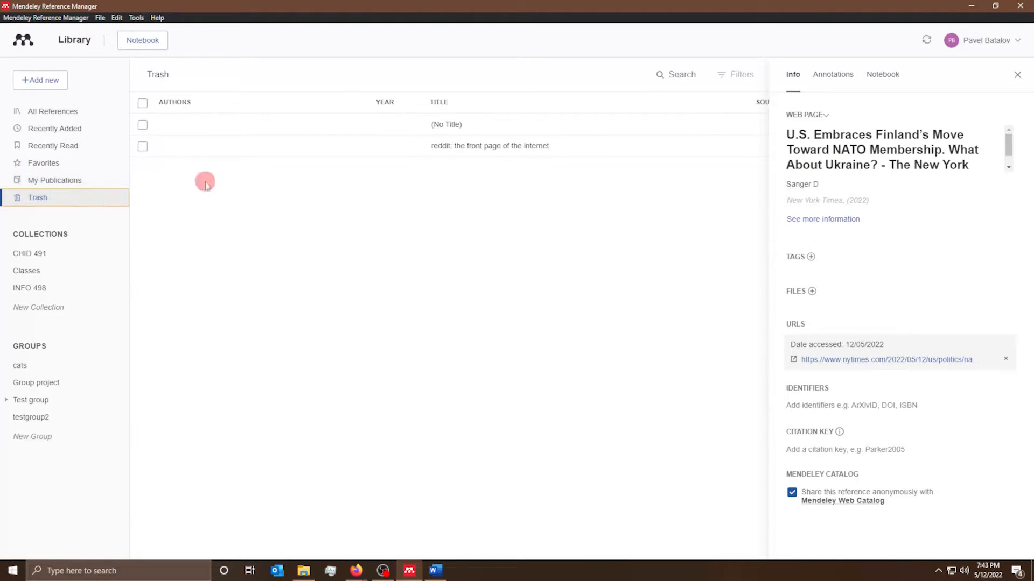
pyautogui.click(1014, 75)
pyautogui.click(12, 111)
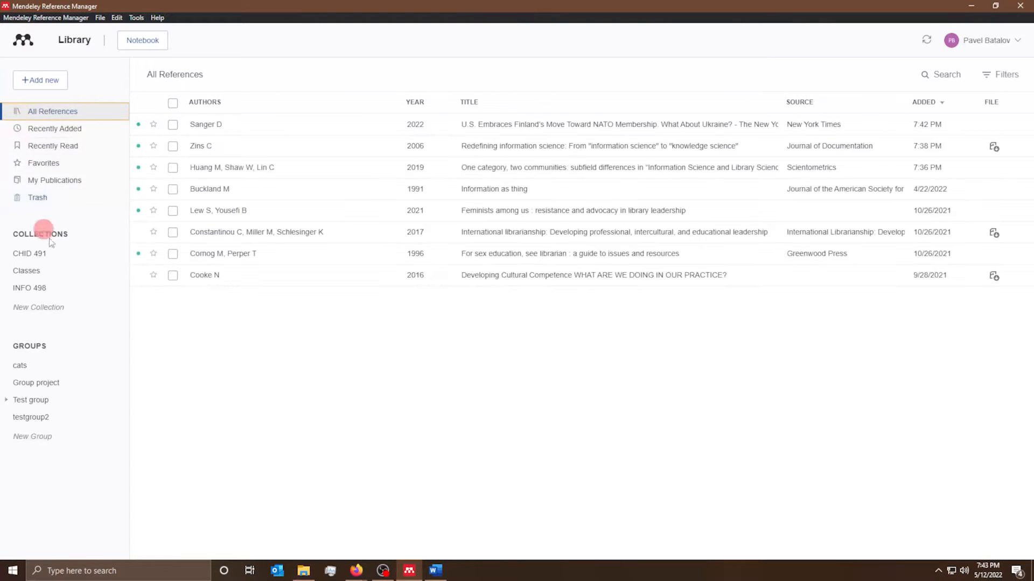
# - Delete the Classes and INFO 498 collections, leaving CHID 491 selected
pyautogui.click(40, 254)
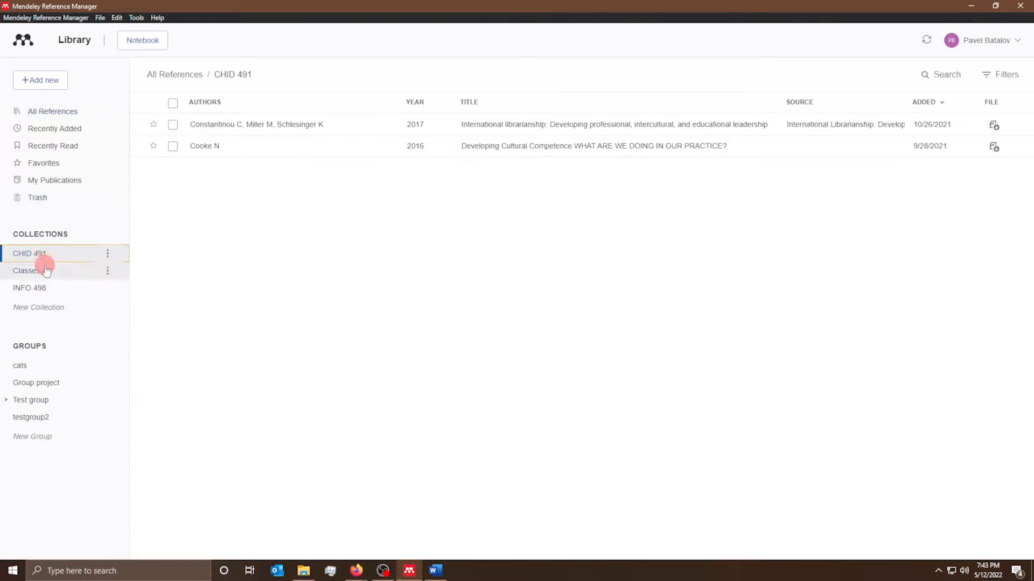
pyautogui.click(46, 270)
pyautogui.click(39, 286)
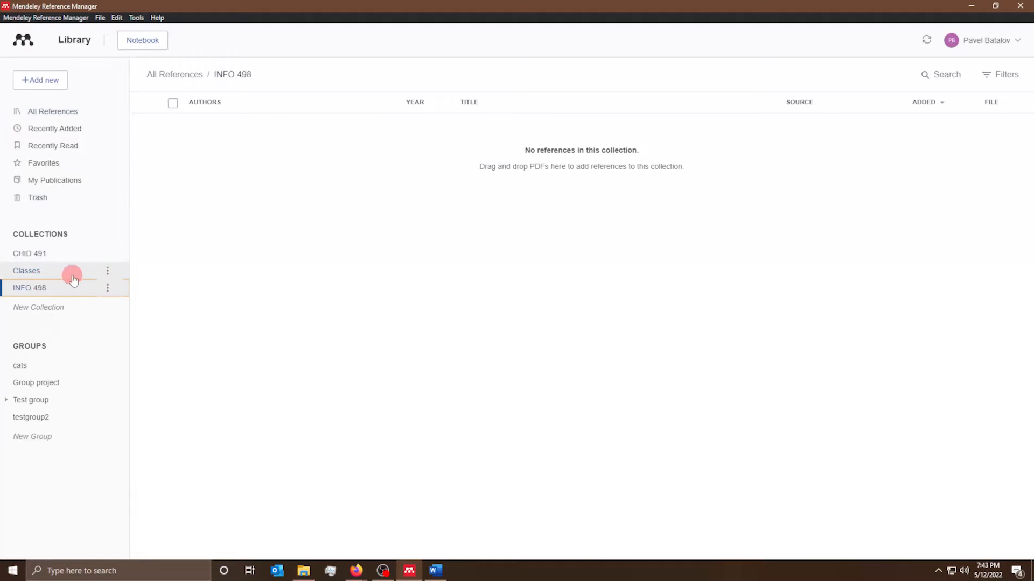
pyautogui.click(114, 272)
pyautogui.click(55, 306)
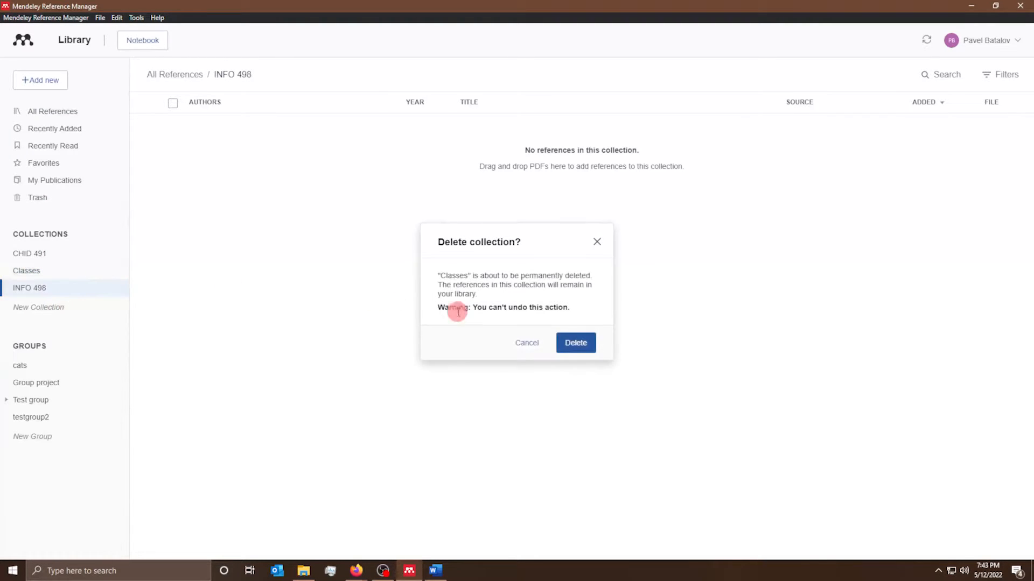
pyautogui.click(588, 342)
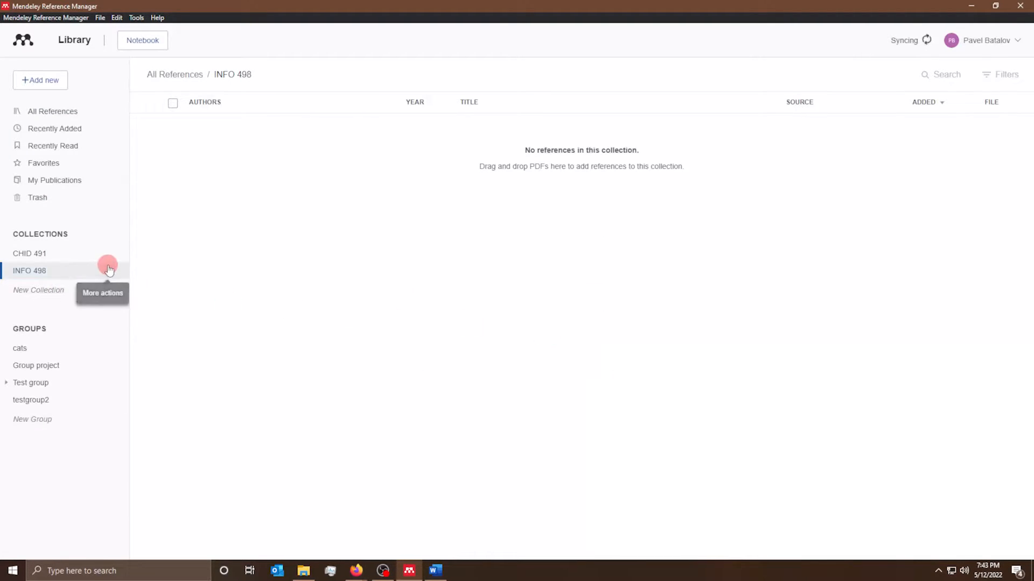
pyautogui.click(109, 269)
pyautogui.click(64, 307)
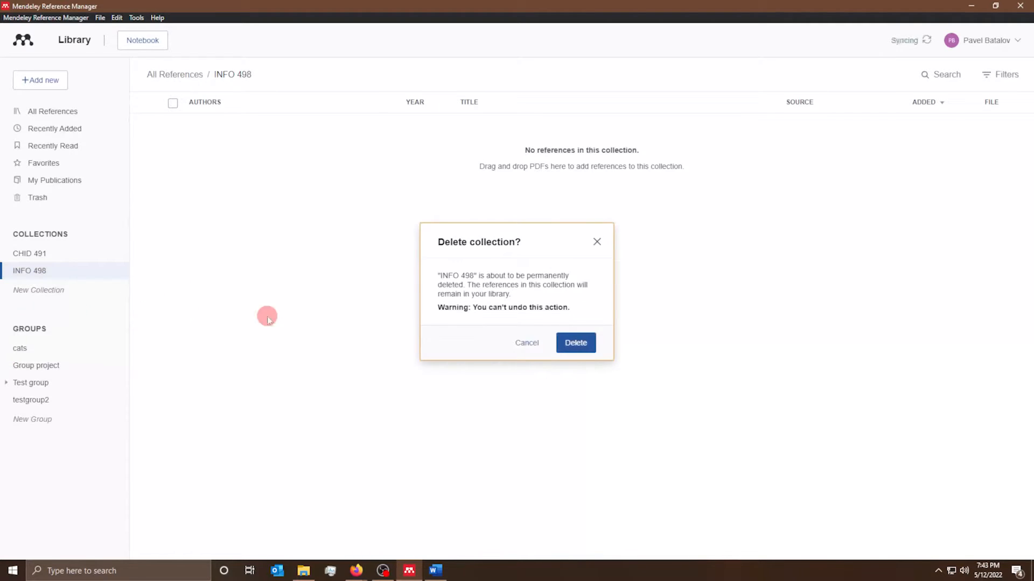
pyautogui.click(583, 349)
pyautogui.click(57, 253)
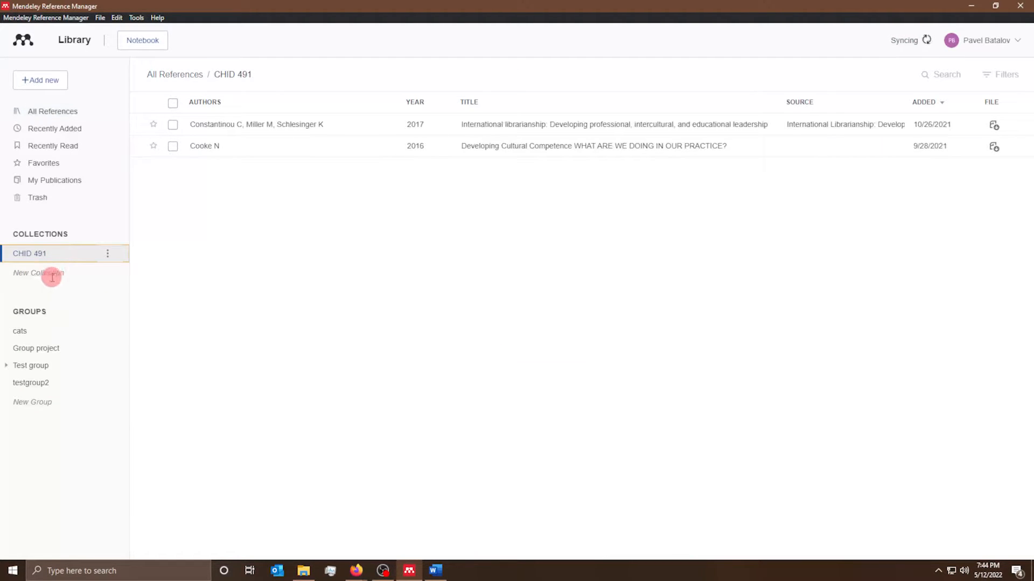
# - Create a collection named 'Spring 2022 Citation Management' and open it
pyautogui.click(52, 274)
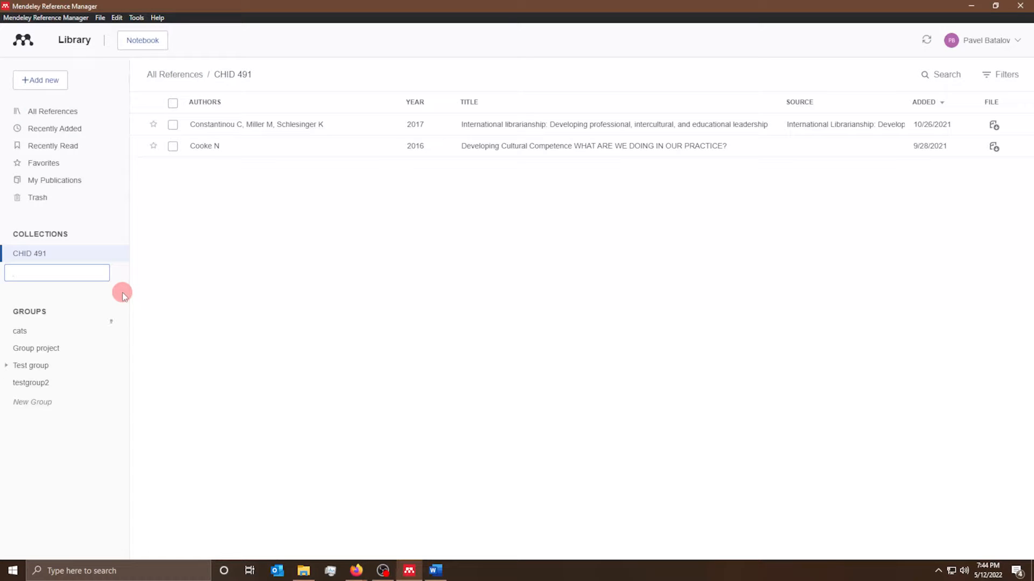
pyautogui.write('Spring 2022')
pyautogui.write(' Citation ')
pyautogui.write('Management')
pyautogui.press('Return')
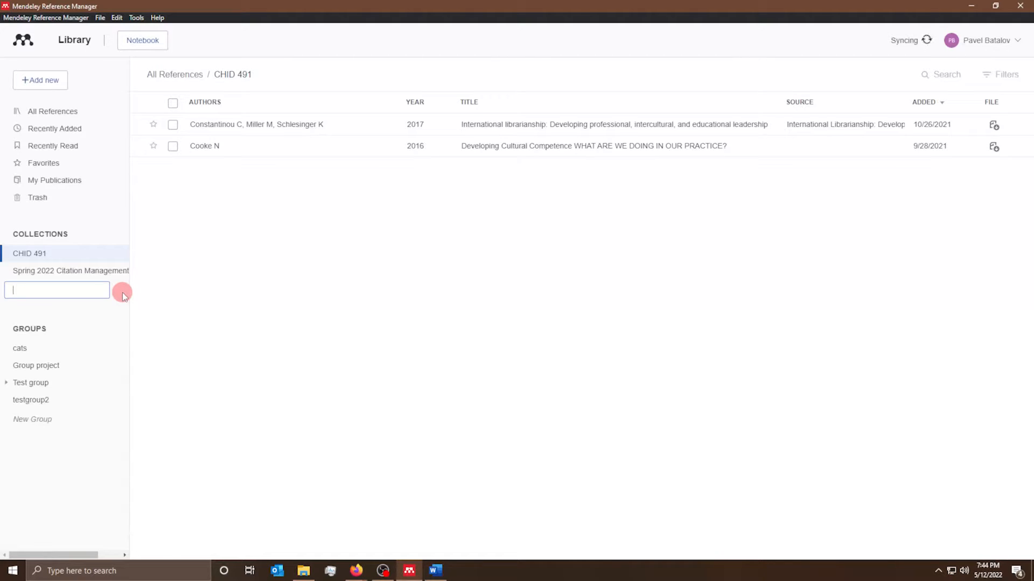
pyautogui.click(63, 277)
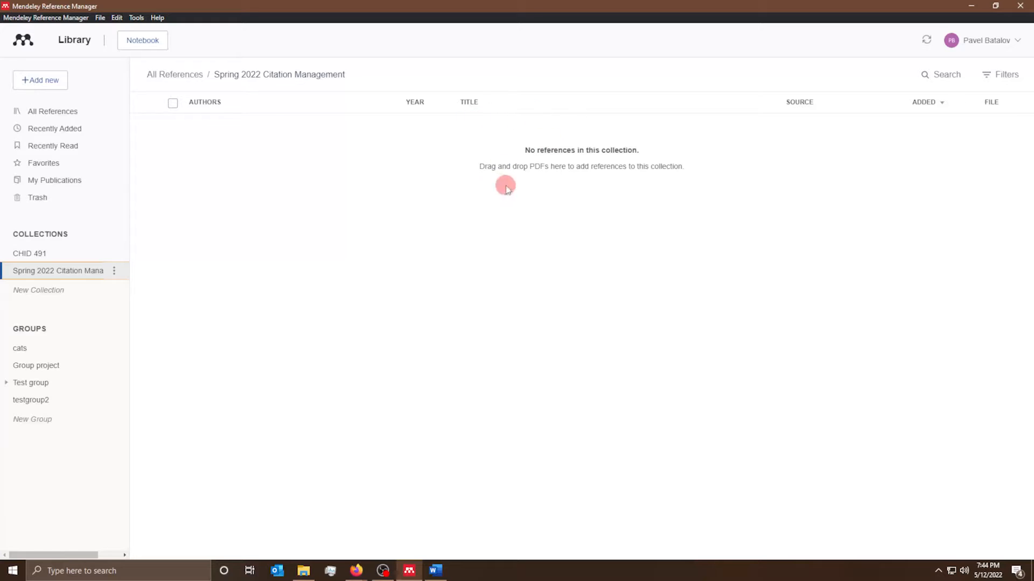
# - Select the Sanger D, Zins C and Huang M references and drag them into Spring 2022 Citation Management
pyautogui.click(39, 116)
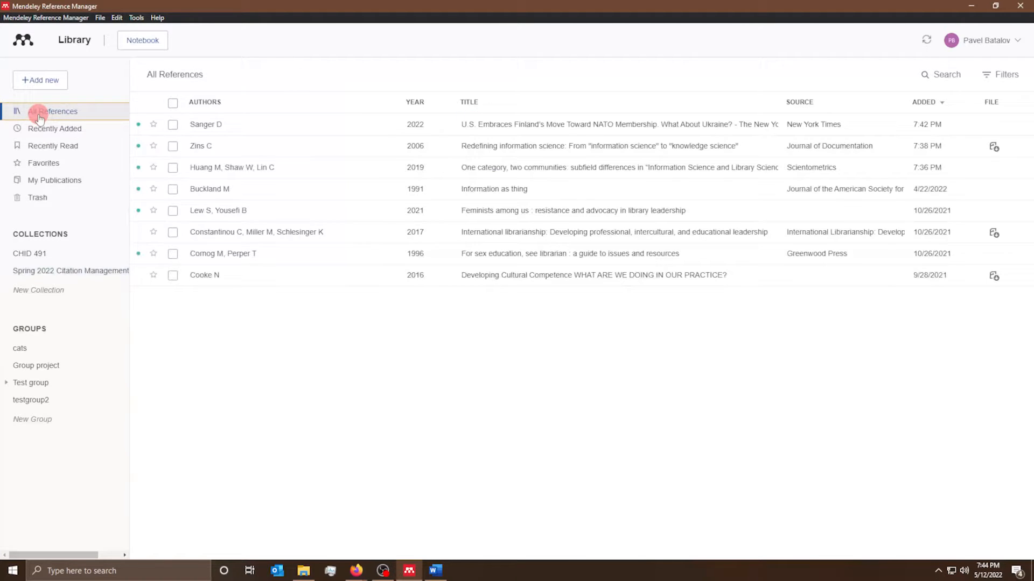
pyautogui.click(173, 125)
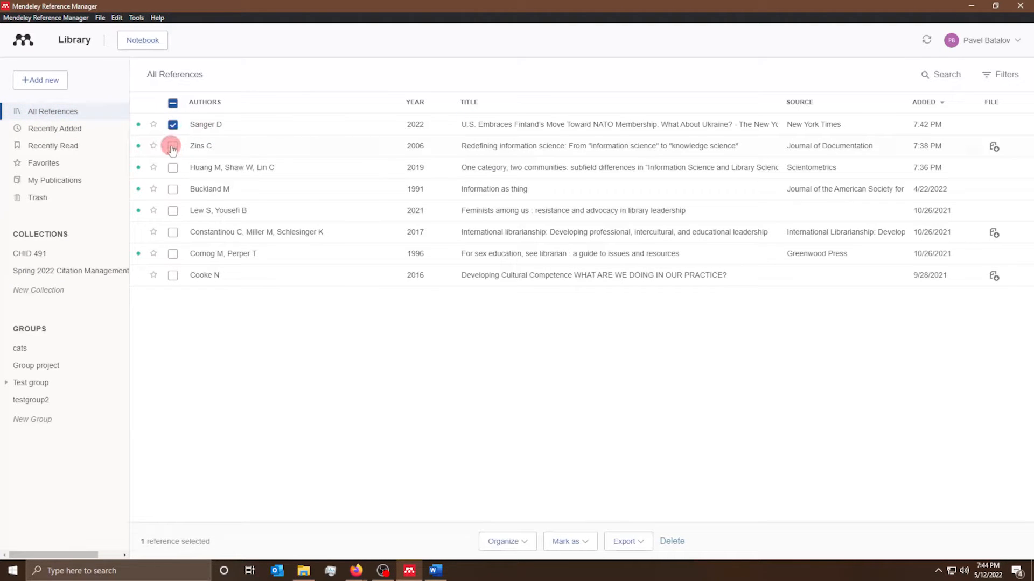
pyautogui.click(172, 146)
pyautogui.click(173, 168)
pyautogui.moveTo(244, 147); pyautogui.dragTo(76, 273)
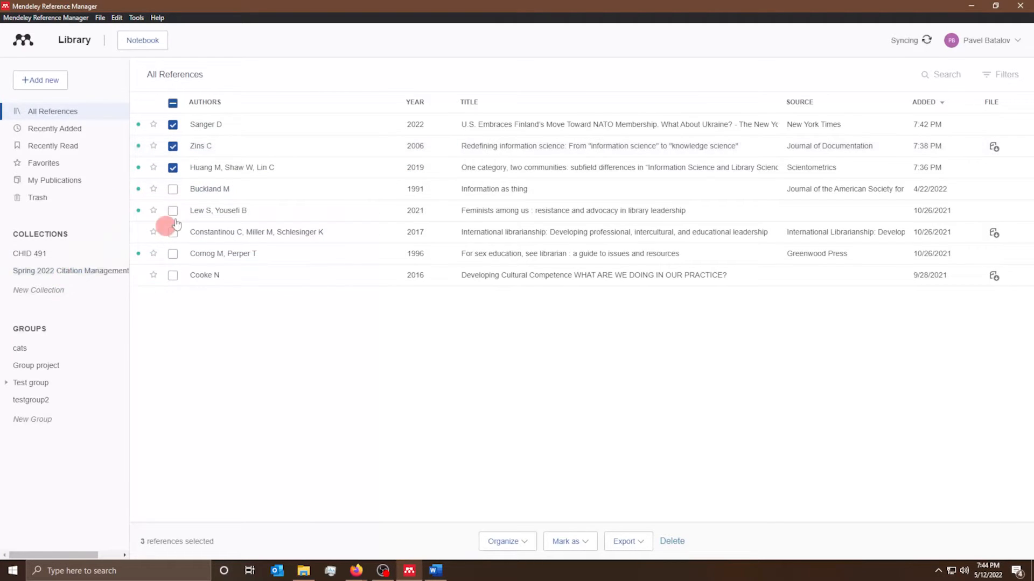
pyautogui.click(75, 273)
# - Add the Zins C and Huang M references to the Spring 2022 Citation Management collection
pyautogui.click(46, 111)
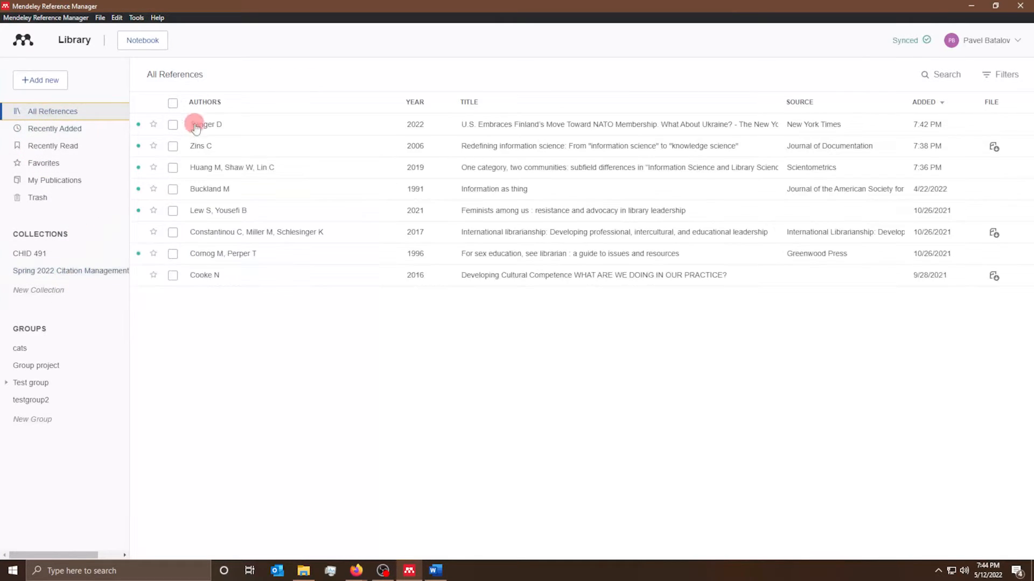
pyautogui.click(196, 125)
pyautogui.click(173, 145)
pyautogui.click(172, 168)
pyautogui.rightClick(210, 158)
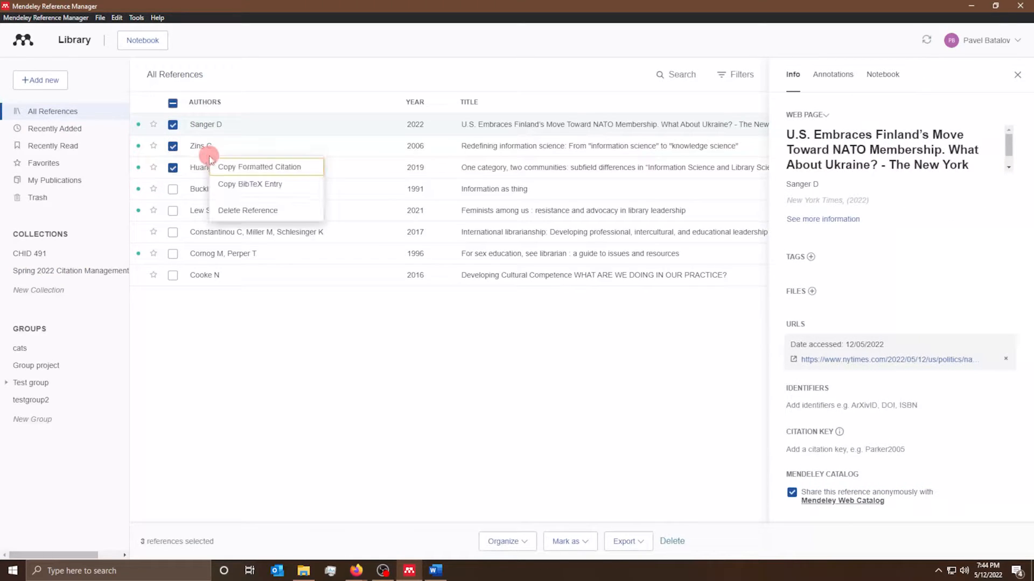
pyautogui.click(254, 139)
pyautogui.moveTo(254, 141); pyautogui.dragTo(75, 273)
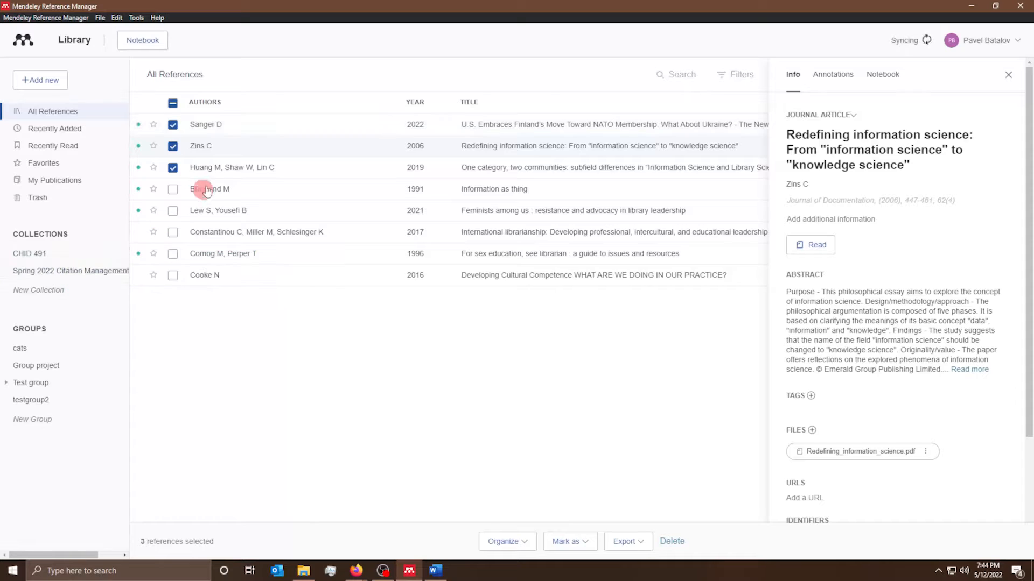
pyautogui.moveTo(224, 168); pyautogui.dragTo(57, 272)
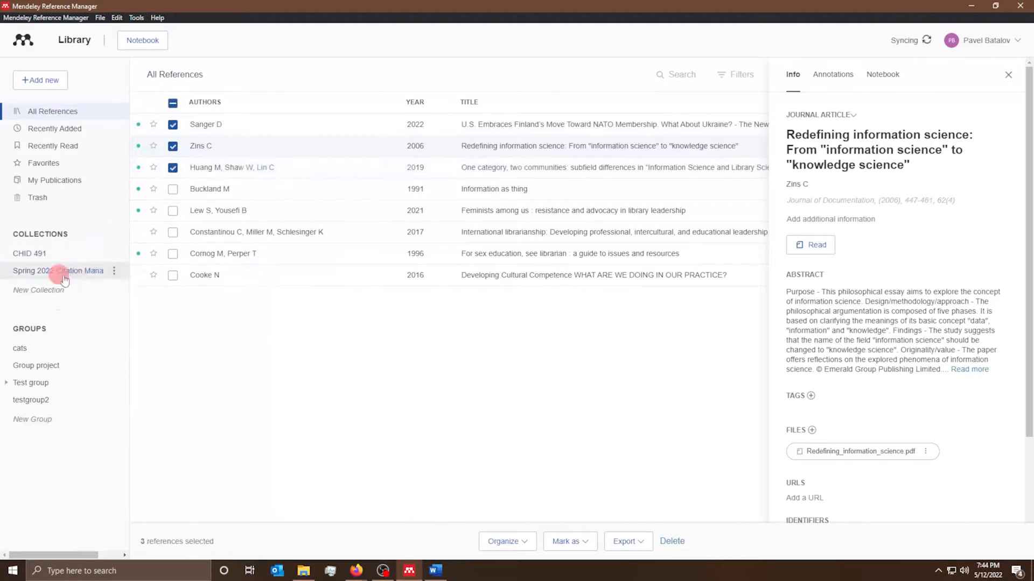
# - Check the Spring 2022 collection's references, switching back and forth with CHID 491
pyautogui.click(233, 133)
pyautogui.click(240, 166)
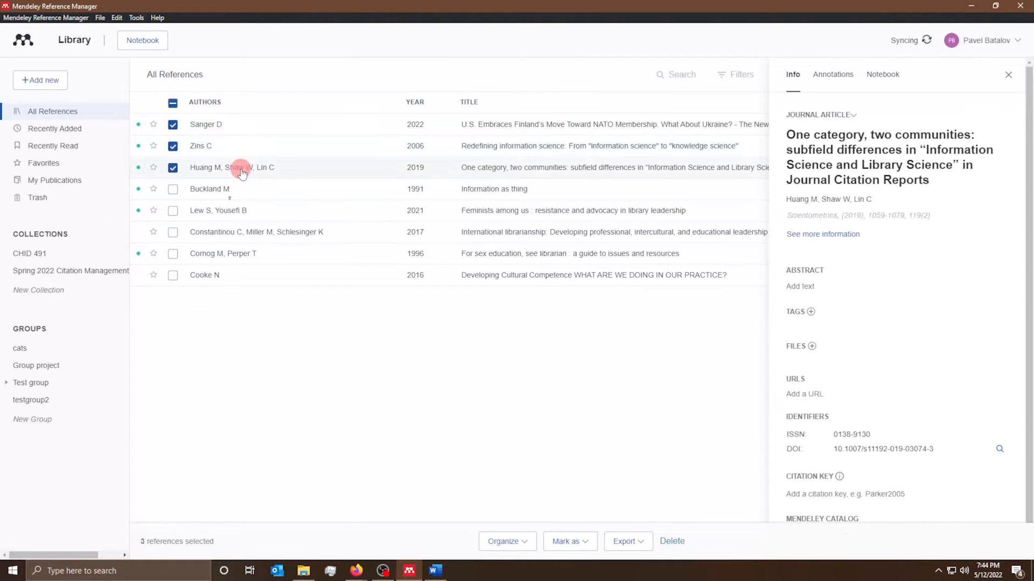
pyautogui.click(51, 270)
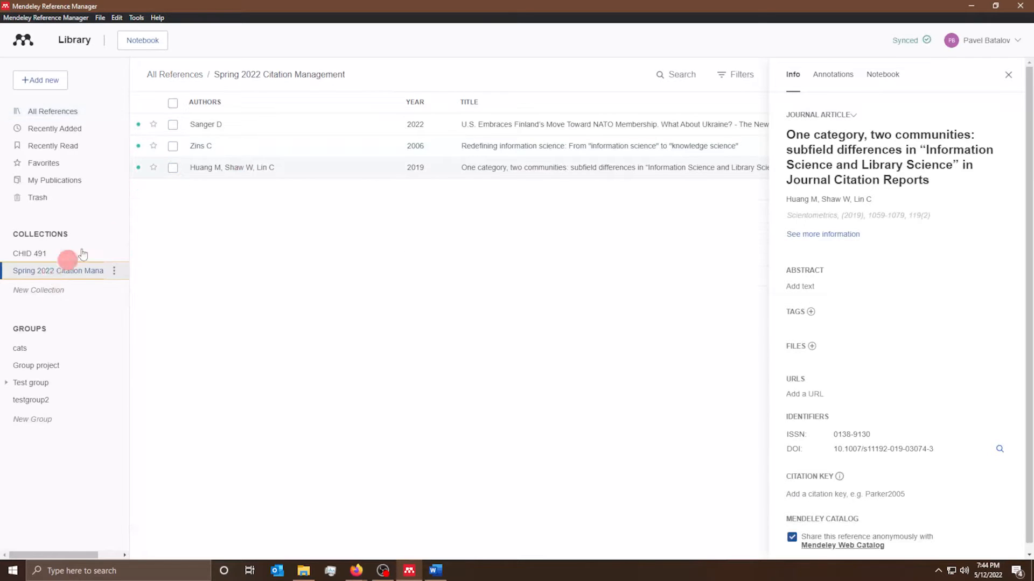
pyautogui.click(254, 124)
pyautogui.click(242, 167)
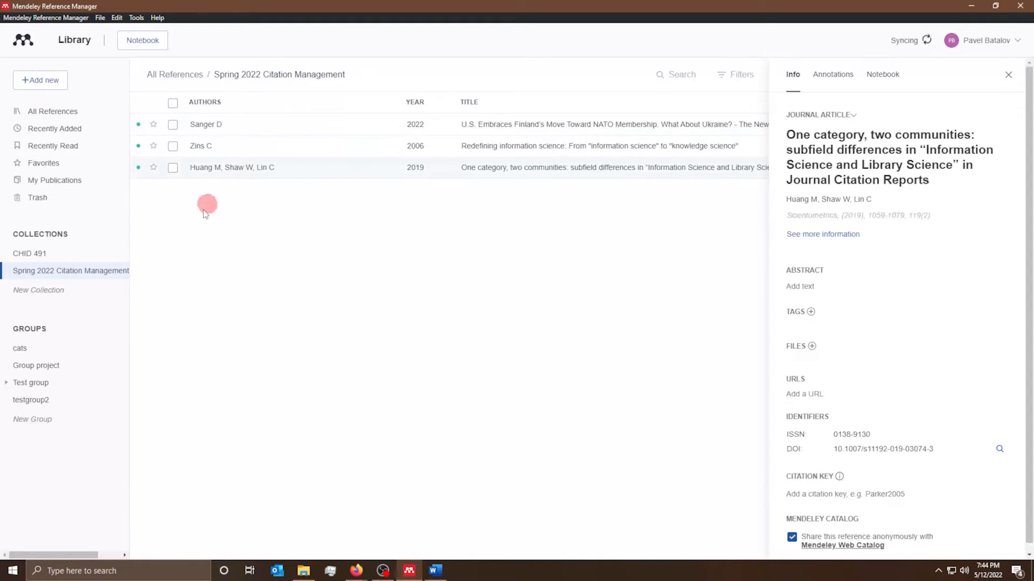
pyautogui.click(38, 254)
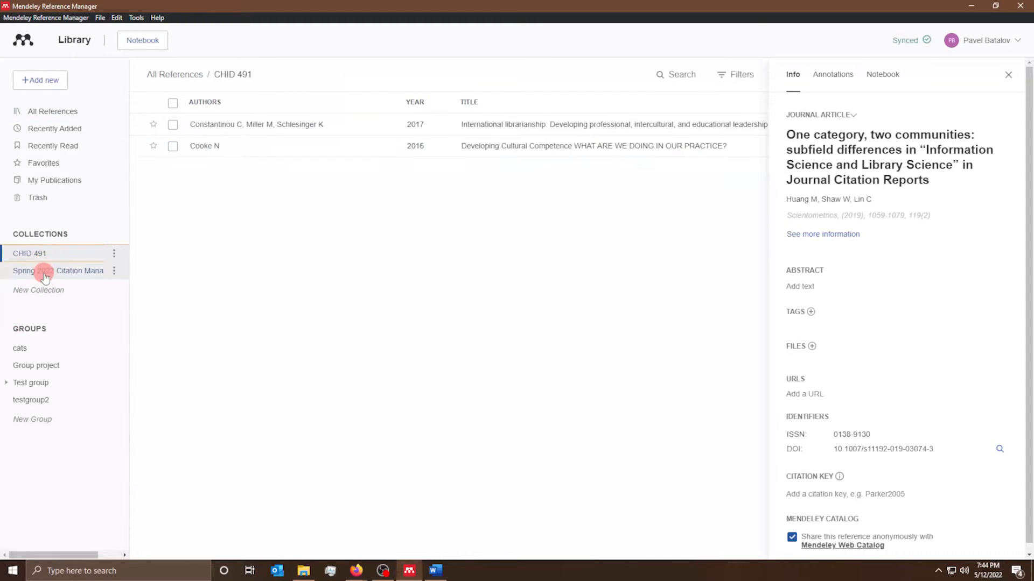
pyautogui.click(41, 271)
pyautogui.click(32, 253)
pyautogui.click(44, 273)
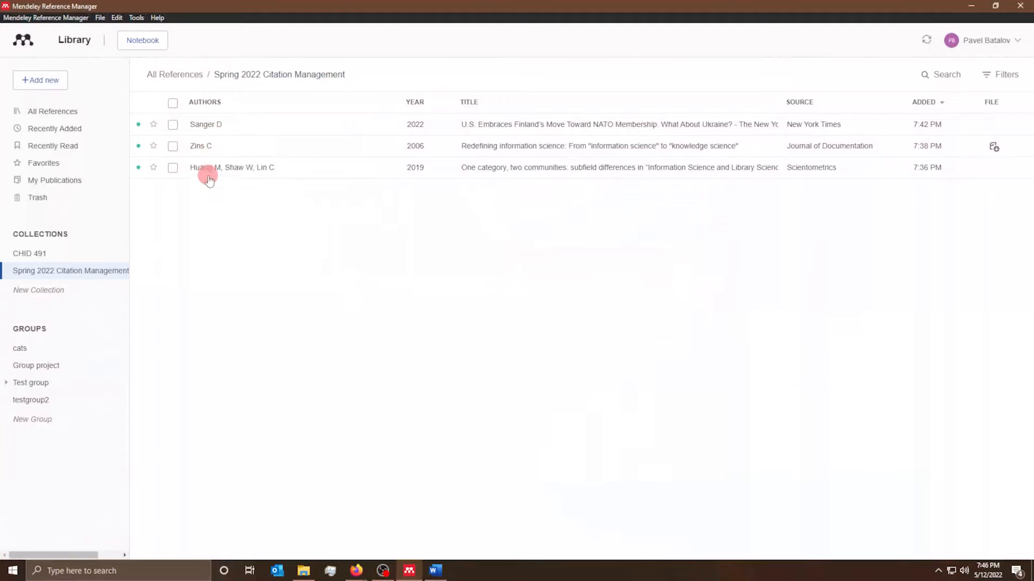
# - Show the Finland NATO article's Info details in the side panel
pyautogui.click(288, 127)
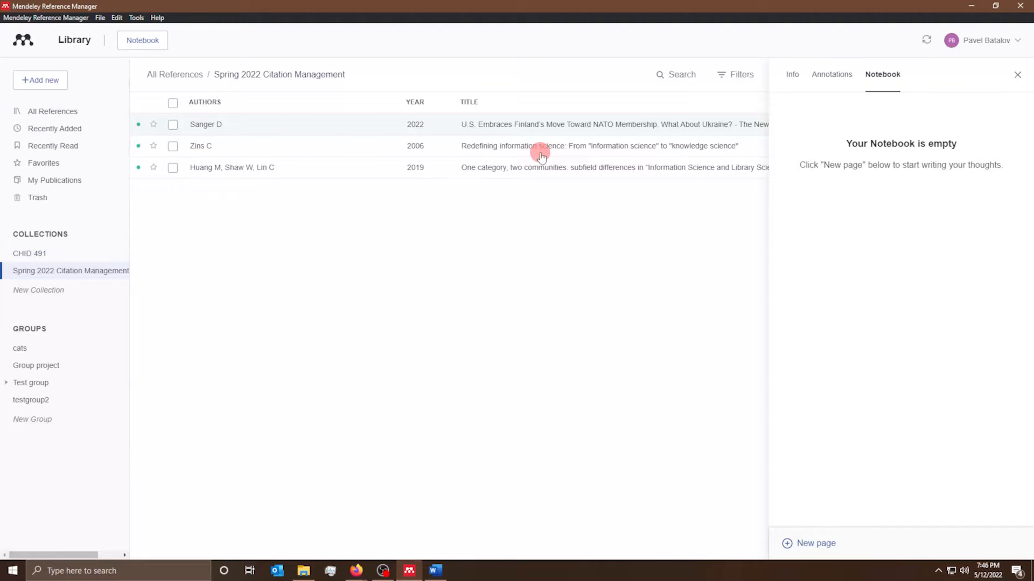
pyautogui.click(796, 77)
pyautogui.click(844, 134)
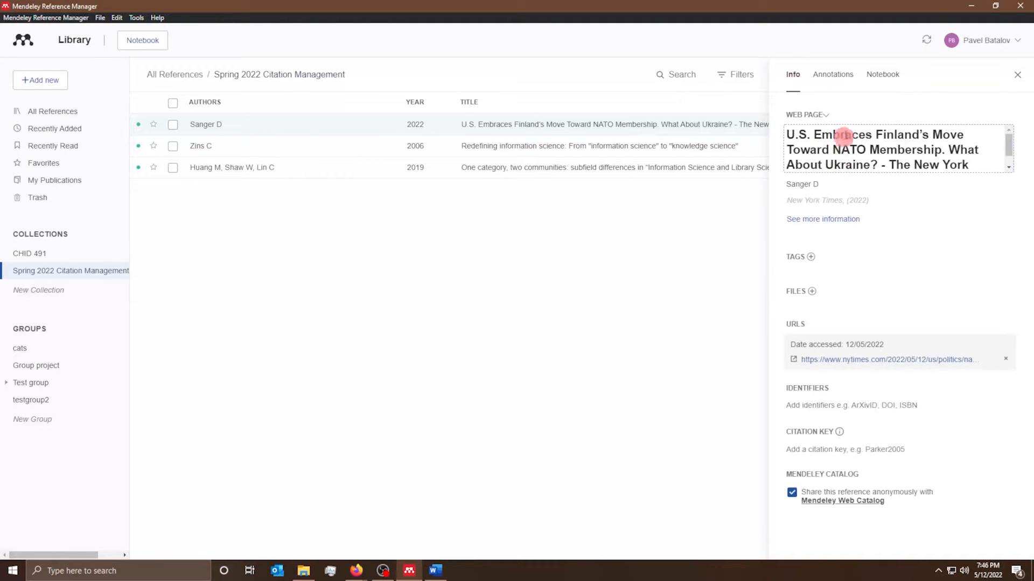
pyautogui.scroll(-1, 843, 132)
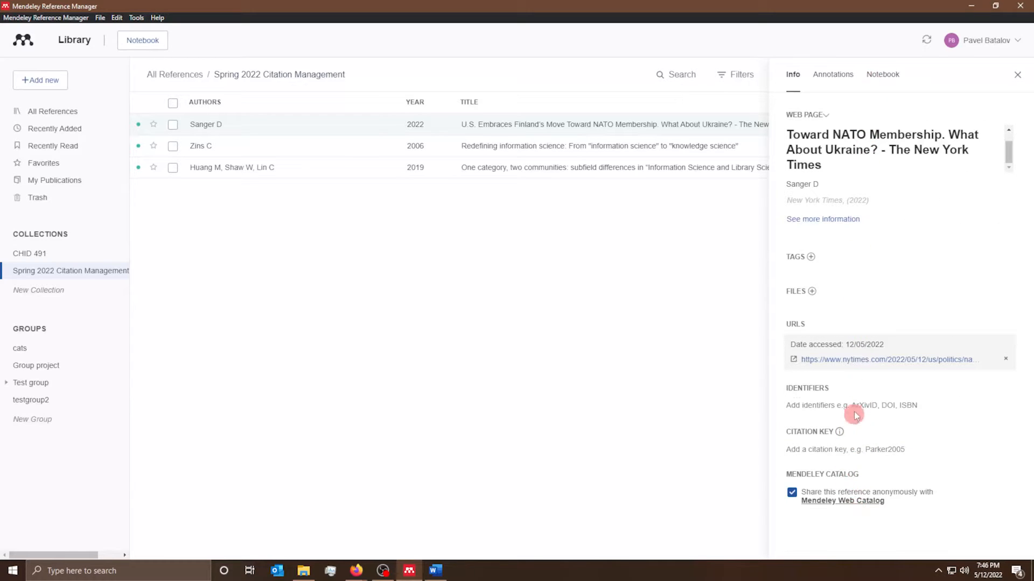
# - Return to Firefox's Mendeley search page and search for COVID-19 articles
pyautogui.click(358, 572)
pyautogui.click(397, 545)
pyautogui.click(357, 40)
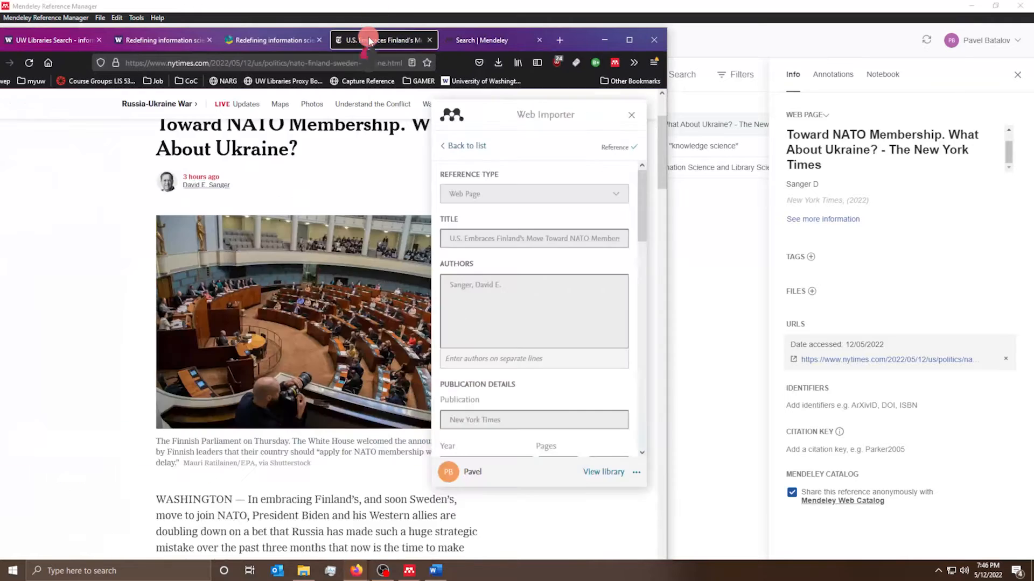
pyautogui.click(516, 41)
pyautogui.moveTo(592, 43); pyautogui.dragTo(782, 24)
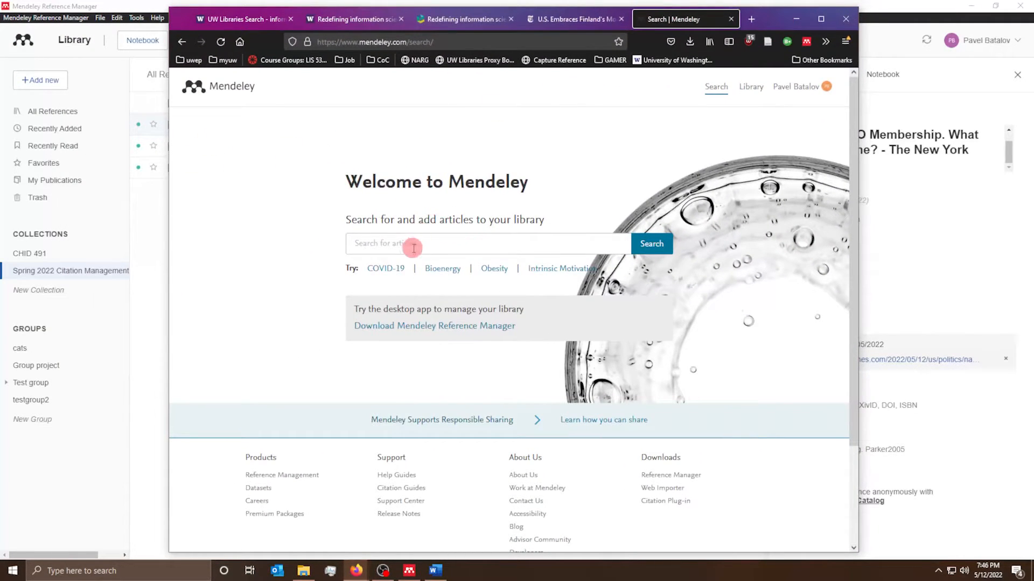
pyautogui.click(461, 245)
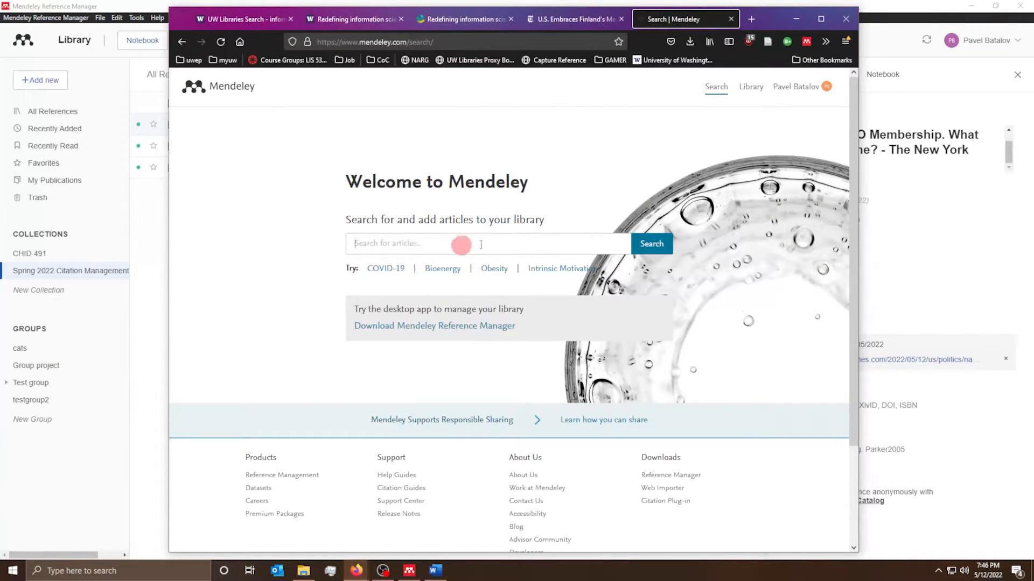
pyautogui.click(378, 275)
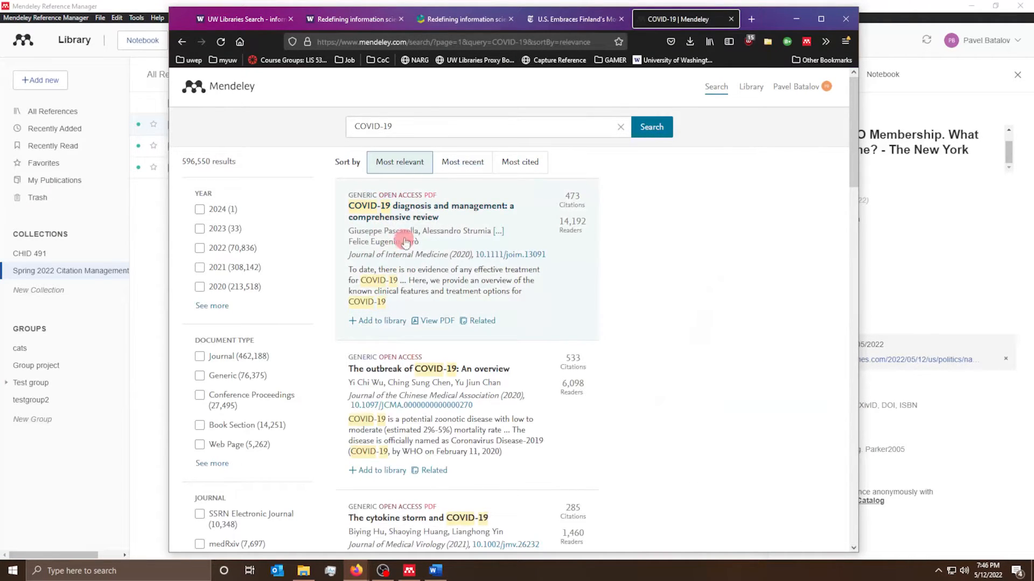
# - Add the 'COVID-19 diagnosis and management' comprehensive review to the library
pyautogui.scroll(-5, 404, 240)
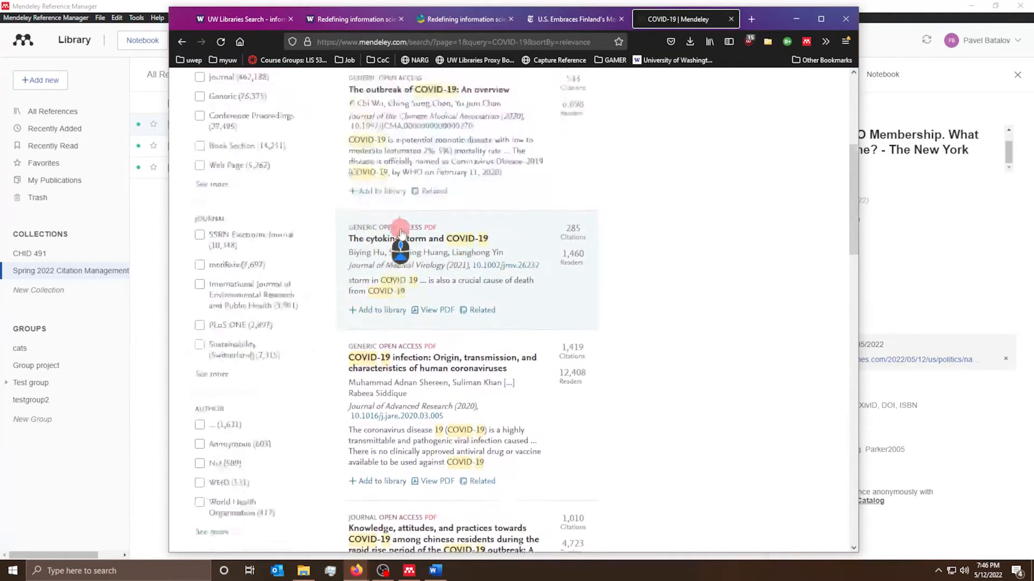
pyautogui.scroll(5, 400, 232)
pyautogui.click(451, 206)
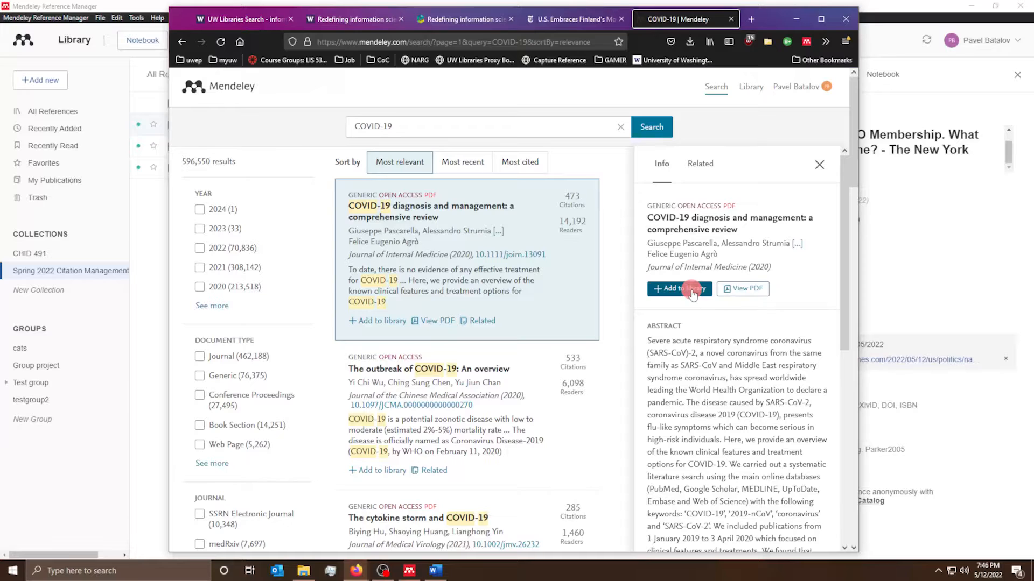
pyautogui.click(693, 293)
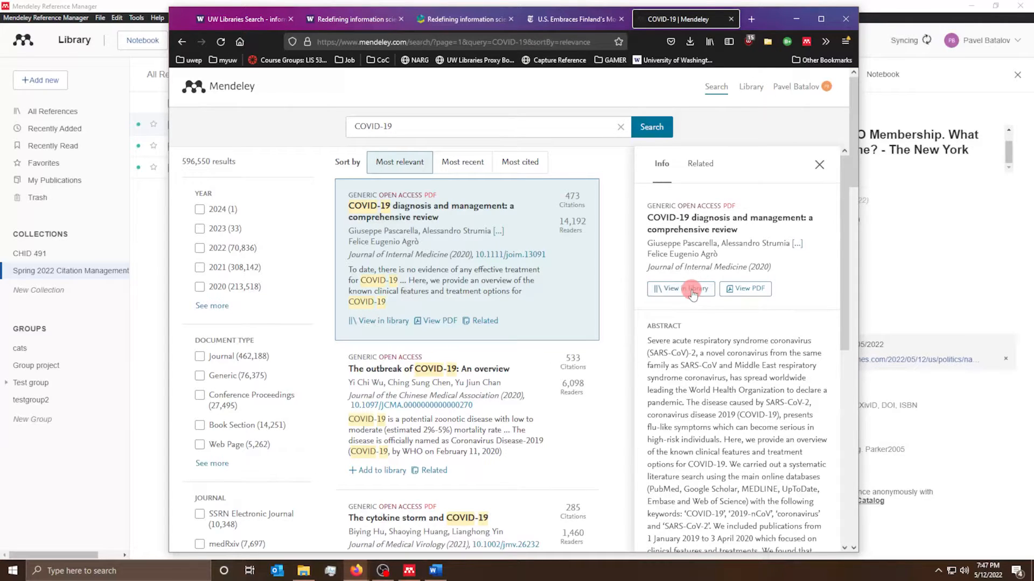
pyautogui.scroll(-10, 693, 294)
pyautogui.scroll(8, 690, 291)
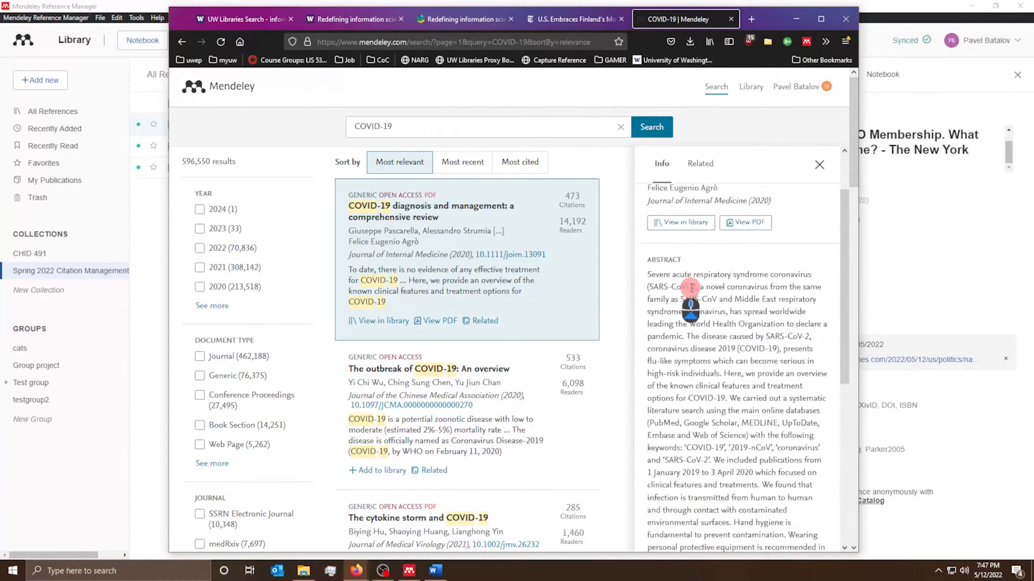
pyautogui.scroll(2, 691, 288)
pyautogui.click(819, 163)
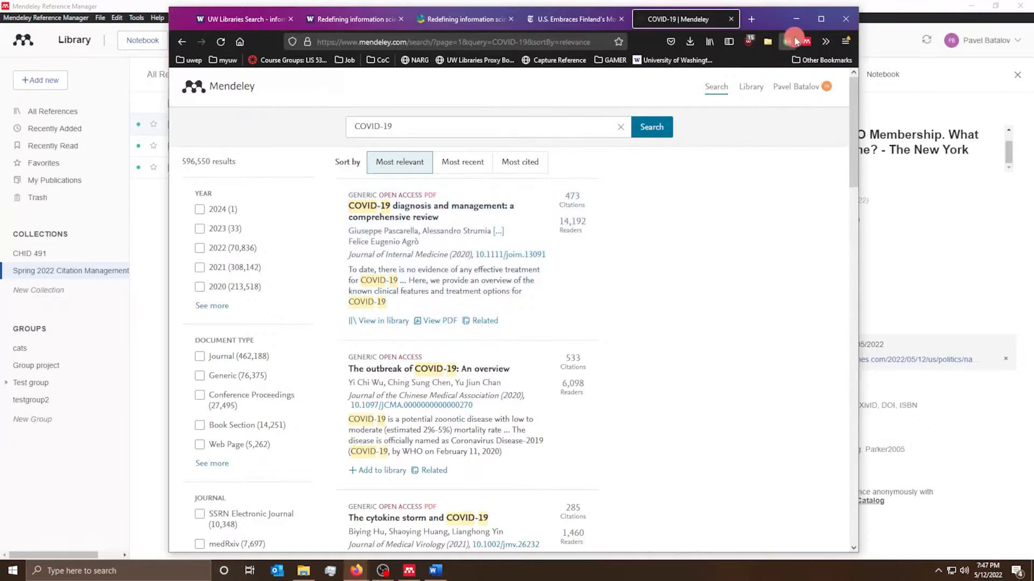
# - Check the Web Importer's collection options, then return to Mendeley showing All References
pyautogui.click(804, 42)
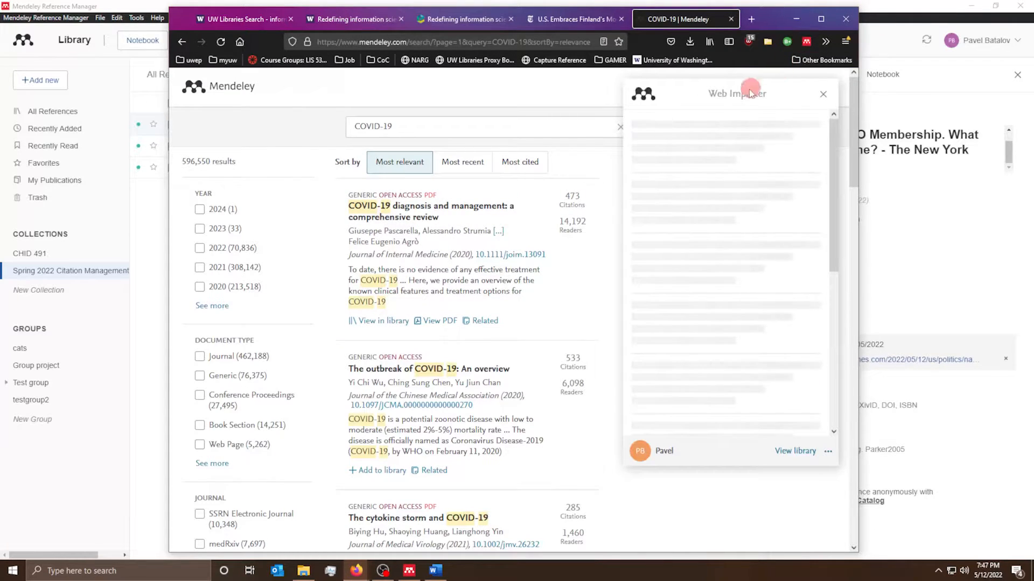
pyautogui.click(724, 124)
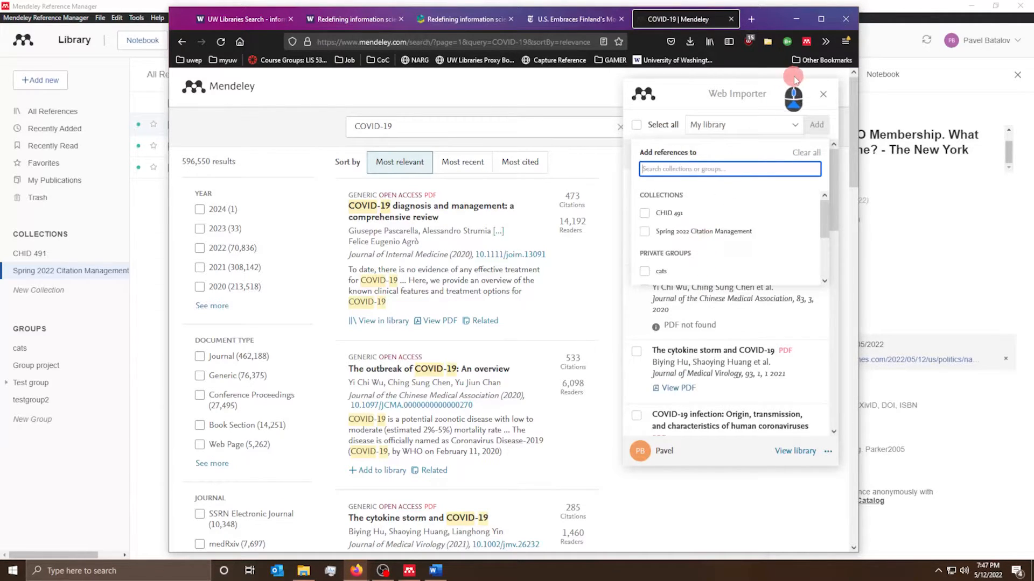
pyautogui.click(819, 100)
pyautogui.click(823, 97)
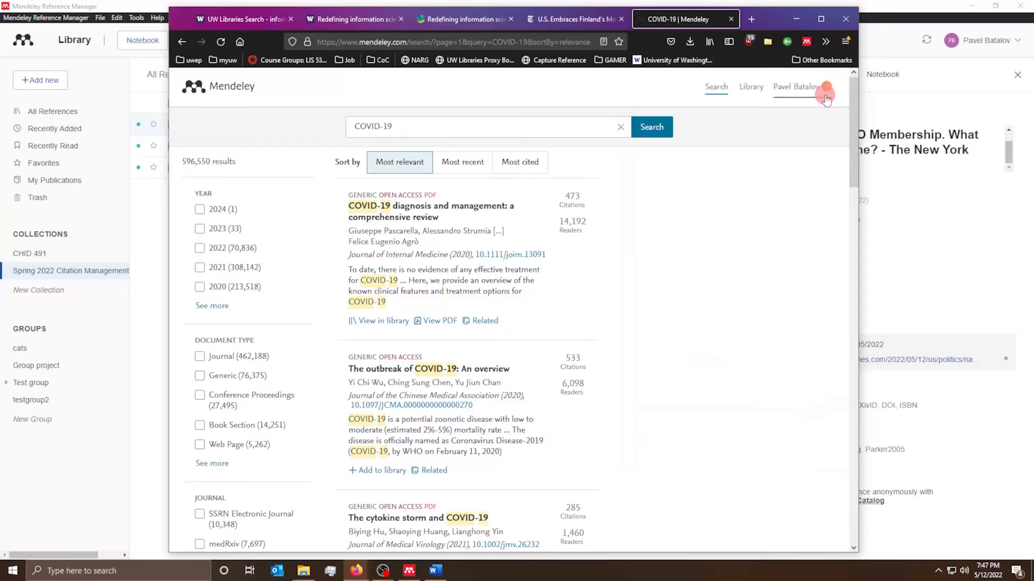
pyautogui.click(798, 22)
pyautogui.click(276, 123)
pyautogui.click(63, 112)
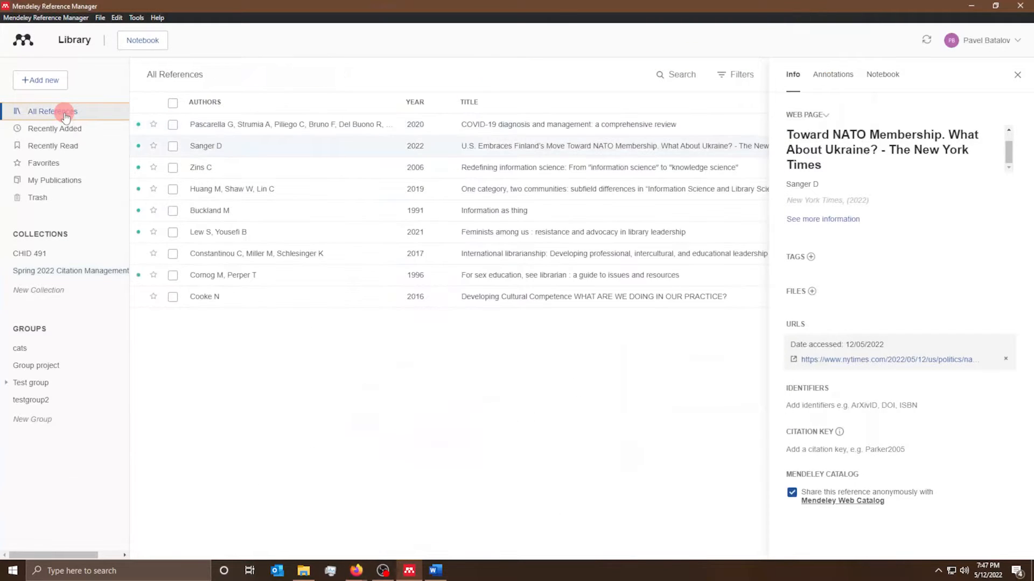
# - Add the COVID-19 article to the Spring 2022 Citation Management collection, bringing it to four references
pyautogui.moveTo(271, 124); pyautogui.dragTo(46, 273)
pyautogui.click(47, 275)
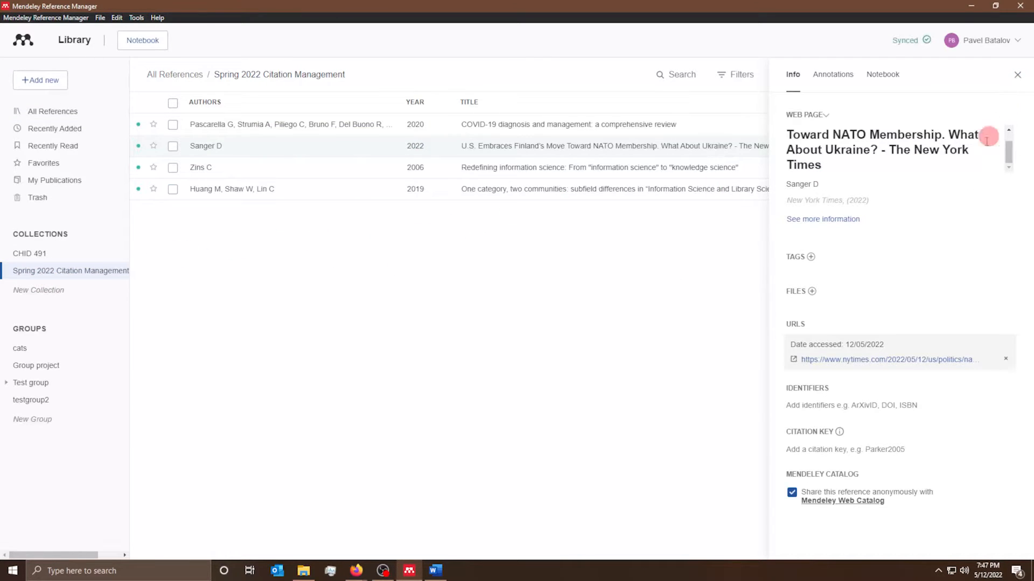
pyautogui.scroll(-2, 803, 258)
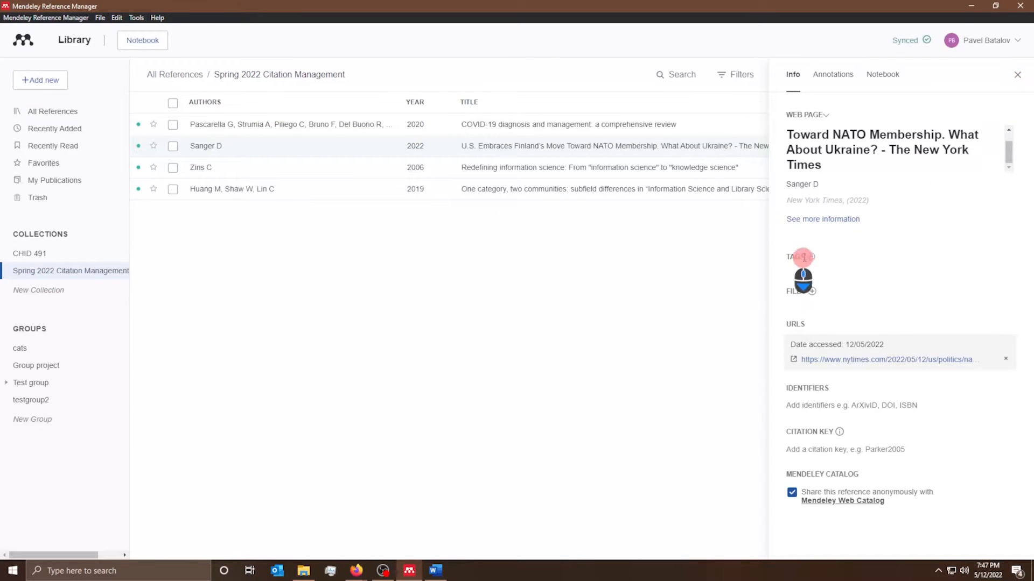
# - Create a new blank notebook page in the side panel and place the cursor in its title field
pyautogui.click(836, 75)
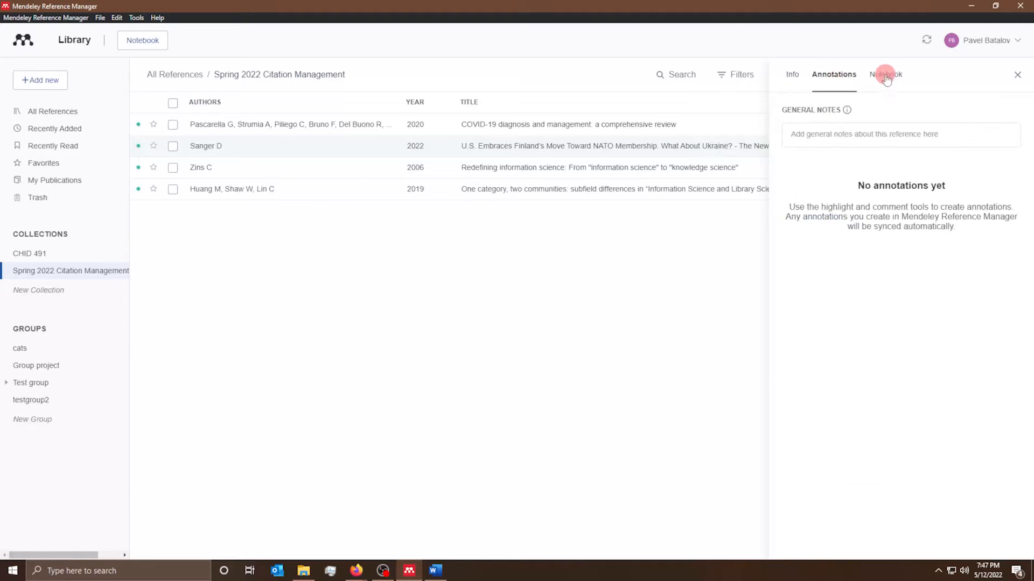
pyautogui.click(884, 74)
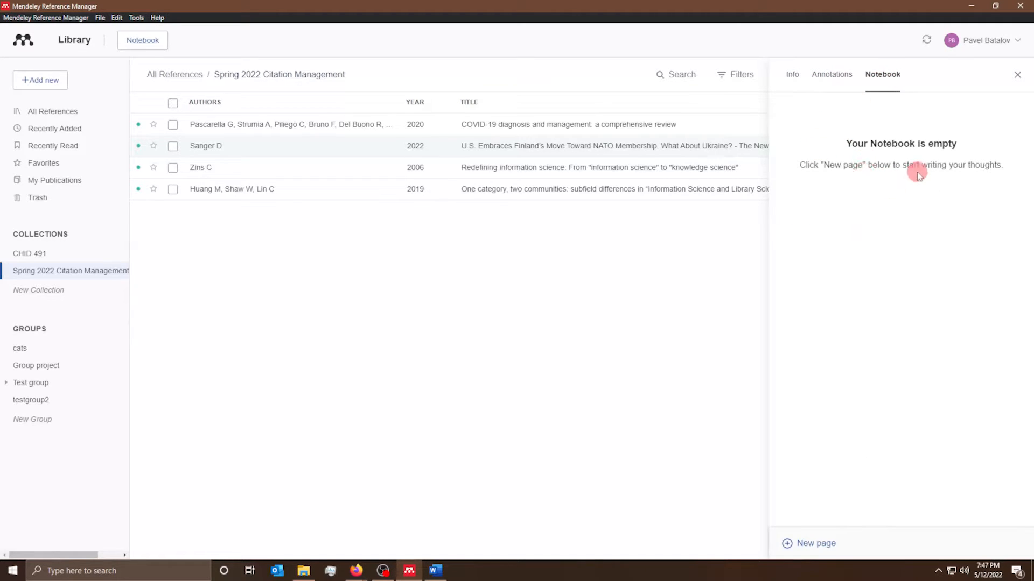
pyautogui.click(806, 545)
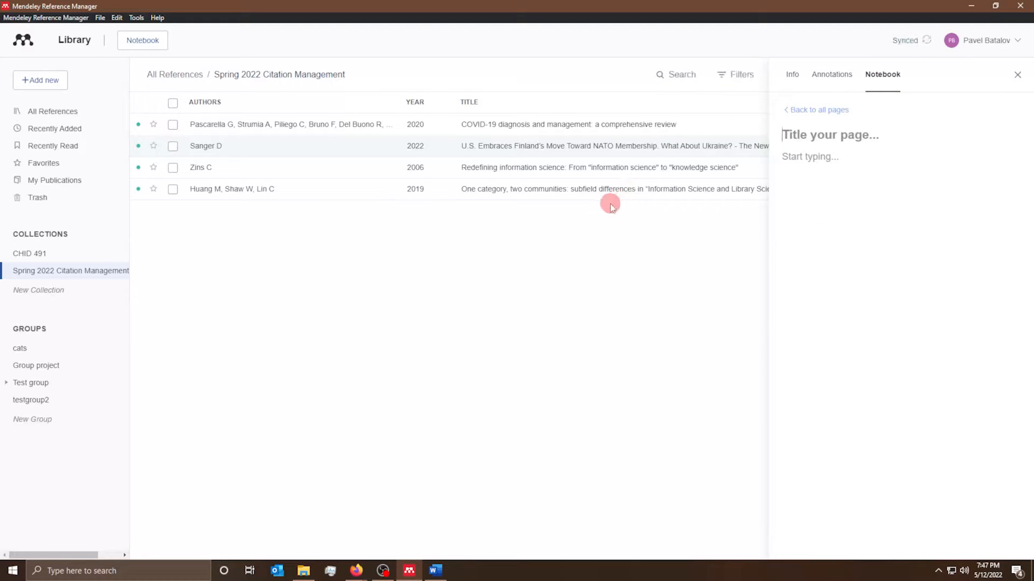
pyautogui.click(842, 138)
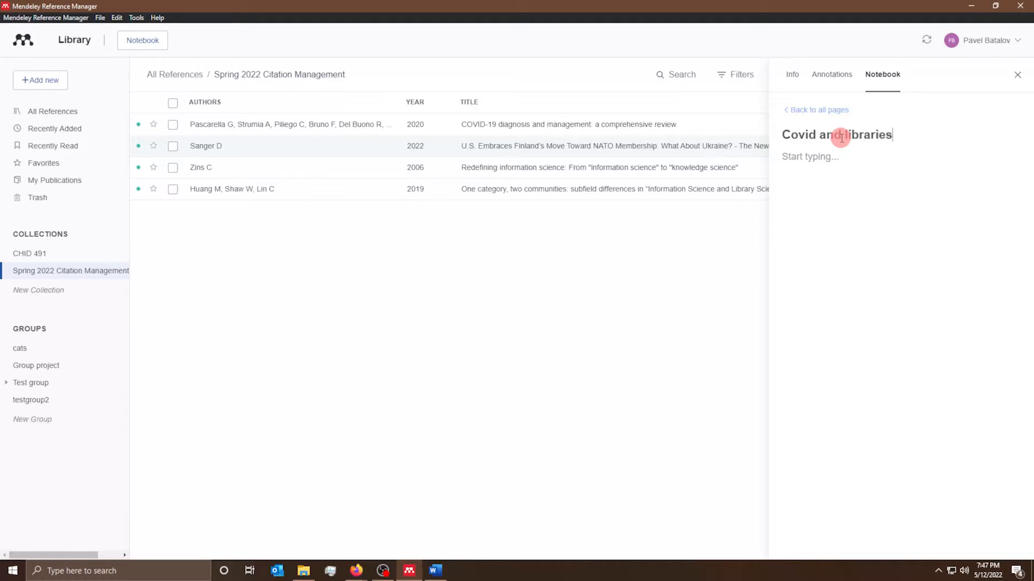
# - Correct the typo on the 'Covid and libraries' page, return to the page list, and sort references by author
pyautogui.press('BackSpace')
pyautogui.press('BackSpace')
pyautogui.write('et')
pyautogui.click(822, 121)
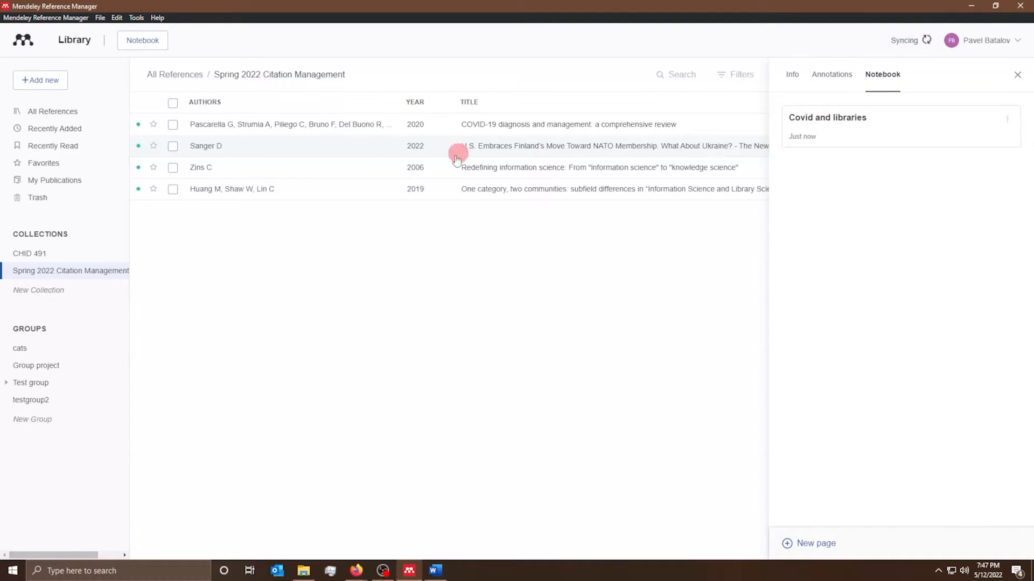
pyautogui.click(341, 103)
# - Write the general note 'Remember page 23' on the COVID-19 review and confirm it saved
pyautogui.click(825, 81)
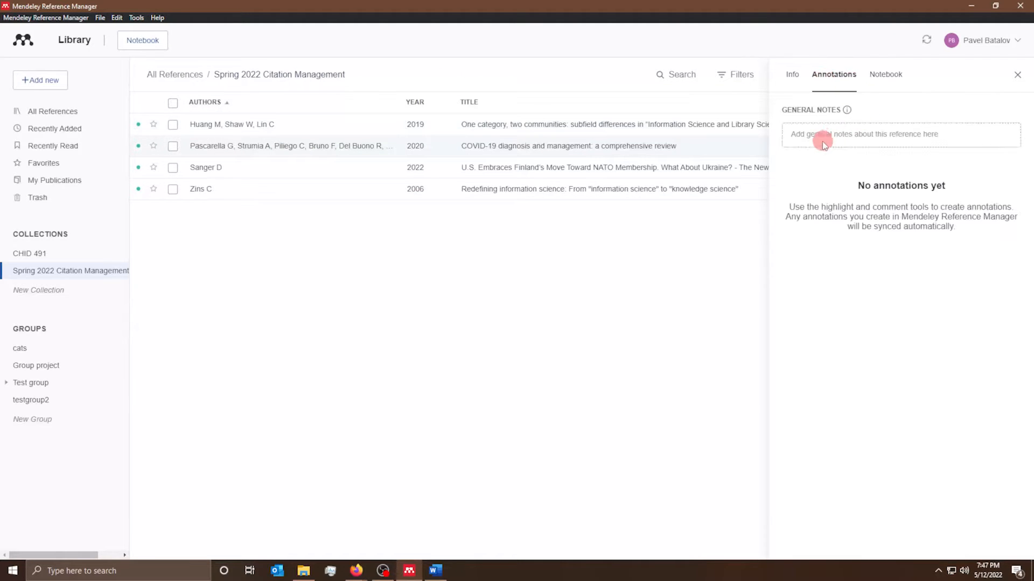
pyautogui.click(916, 132)
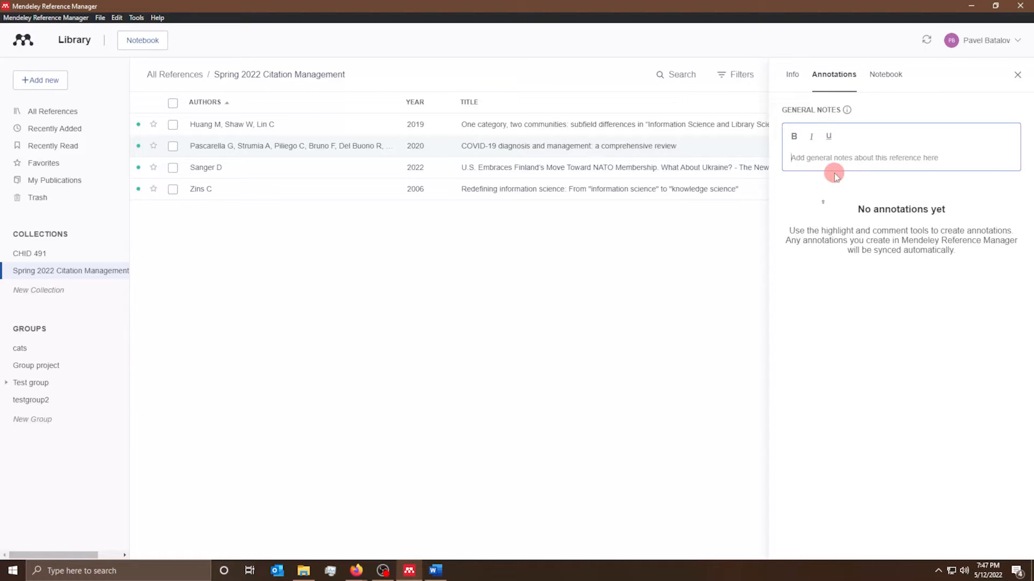
pyautogui.write('Remember')
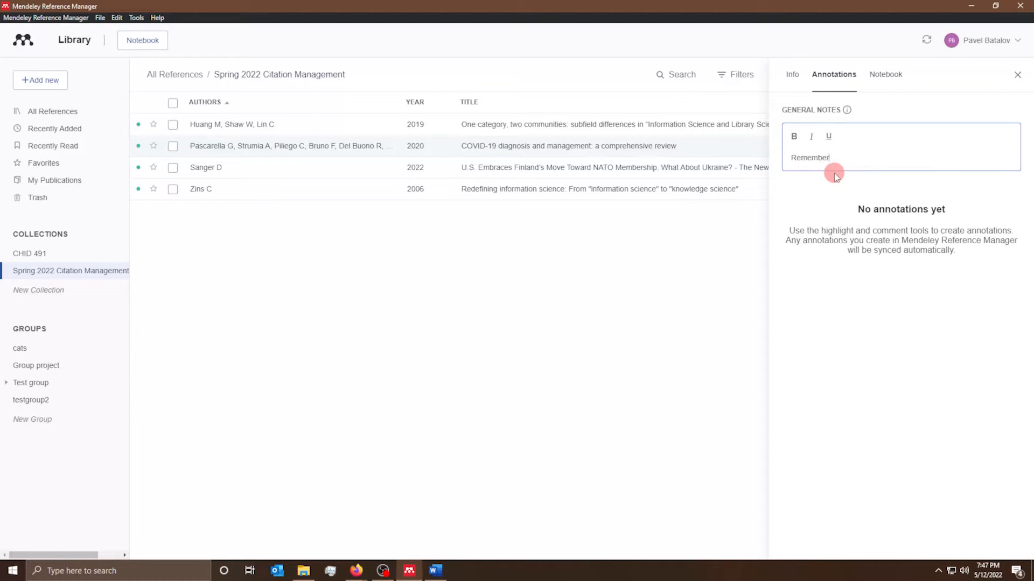
pyautogui.write(' page 23')
pyautogui.press('Return')
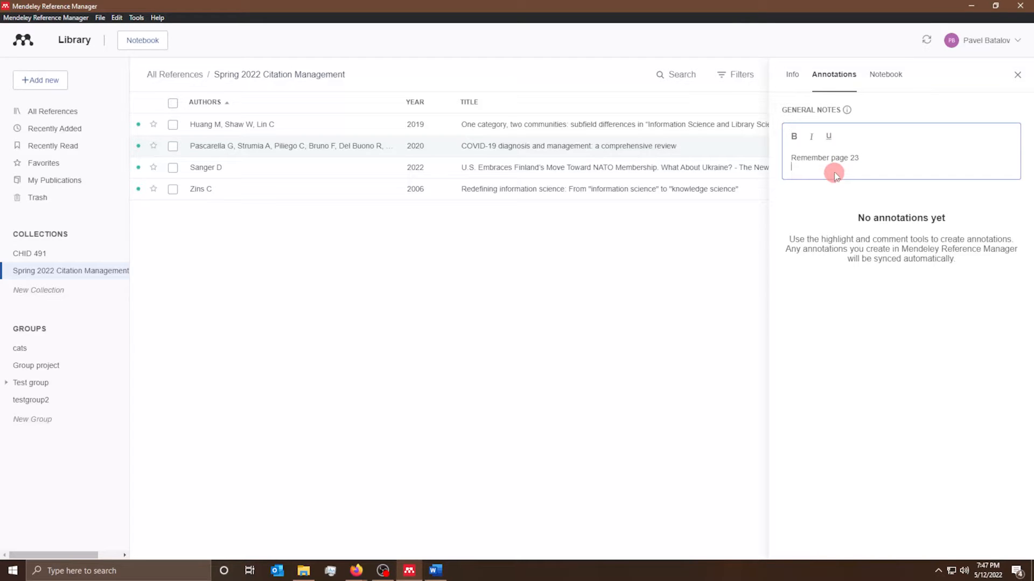
pyautogui.click(552, 173)
pyautogui.click(554, 146)
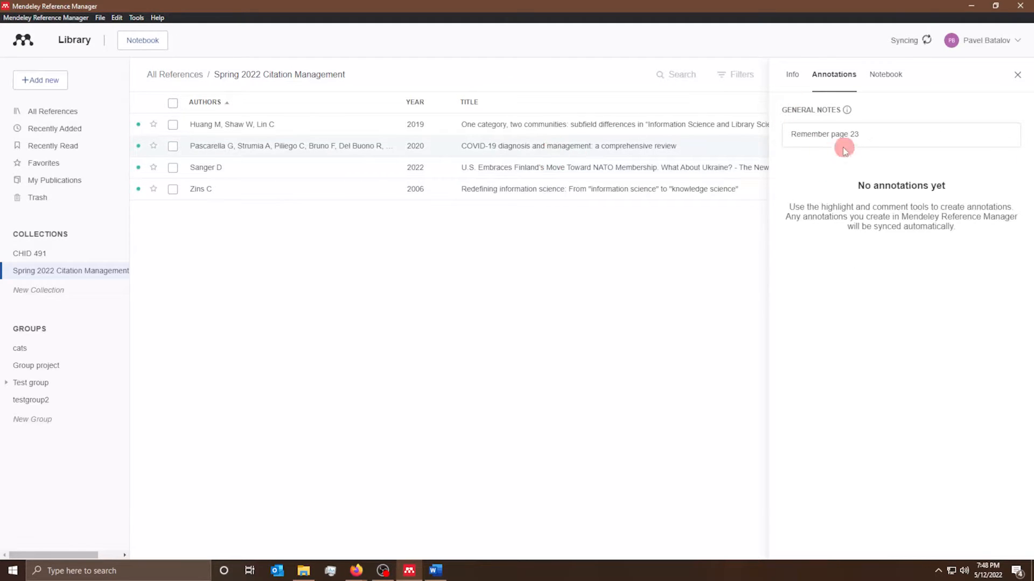
pyautogui.click(533, 126)
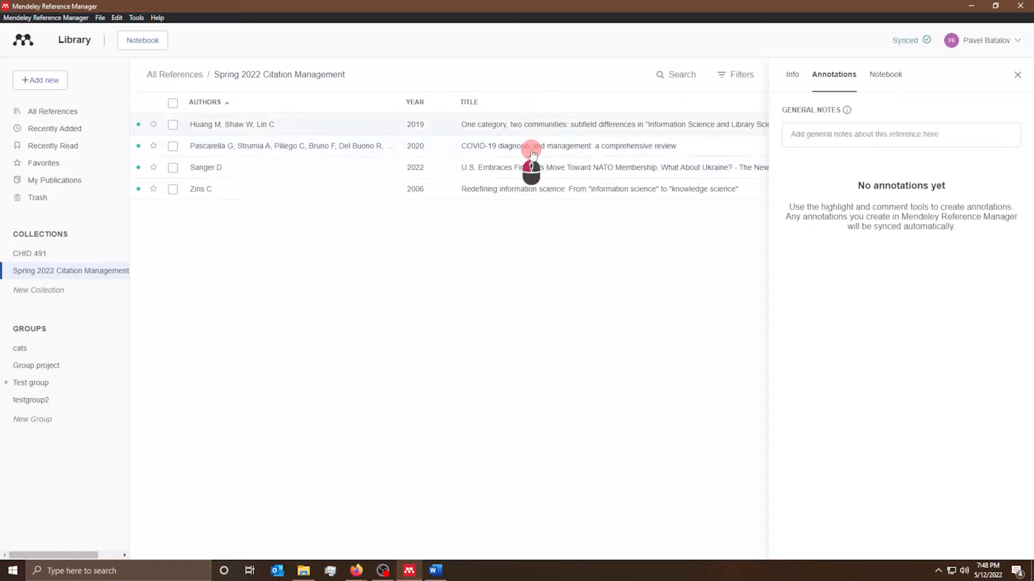
pyautogui.click(531, 149)
# - Try fetching the PDF for the COVID-19 review and dismiss the resulting error
pyautogui.click(795, 75)
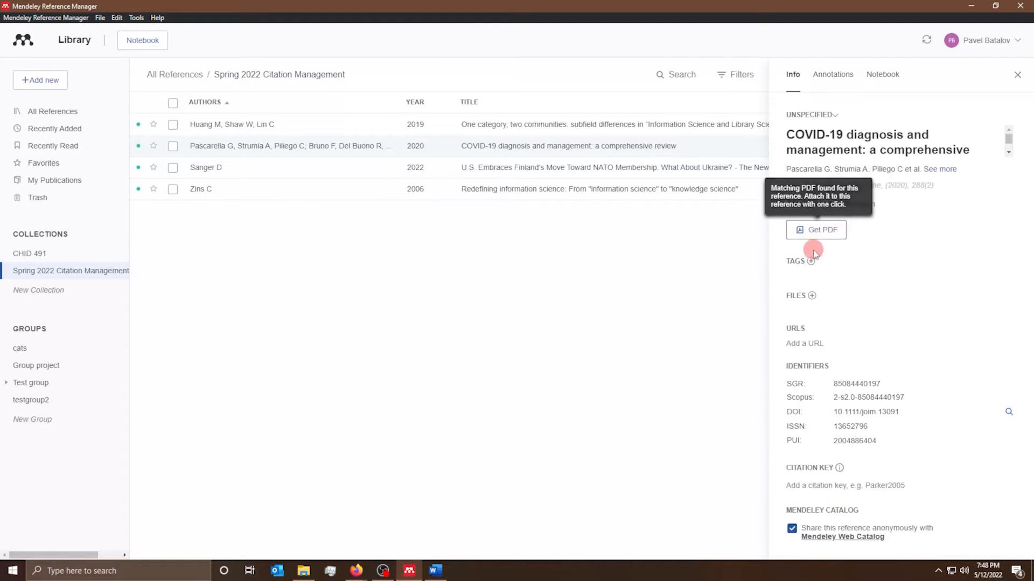
pyautogui.click(819, 237)
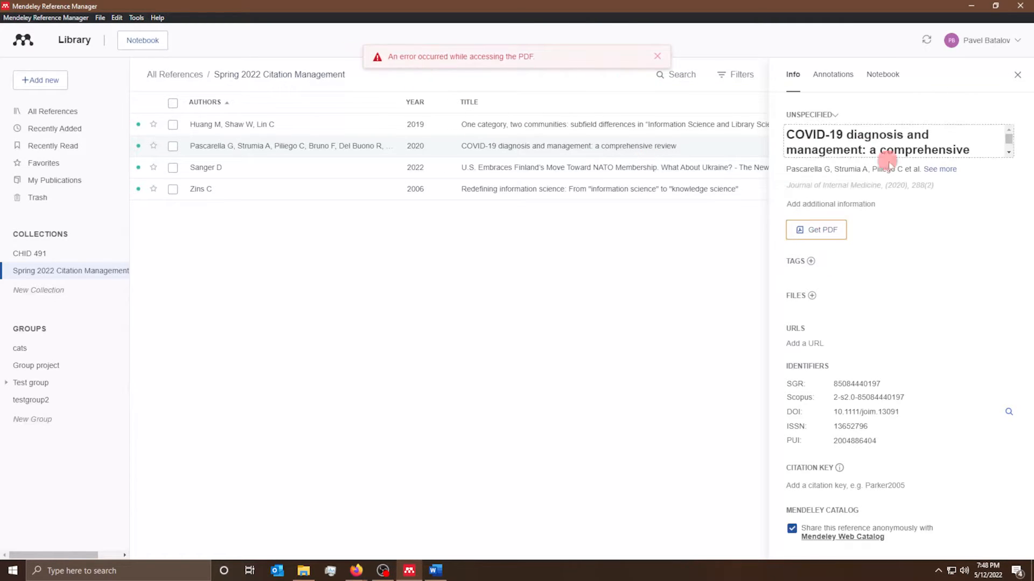
pyautogui.click(658, 56)
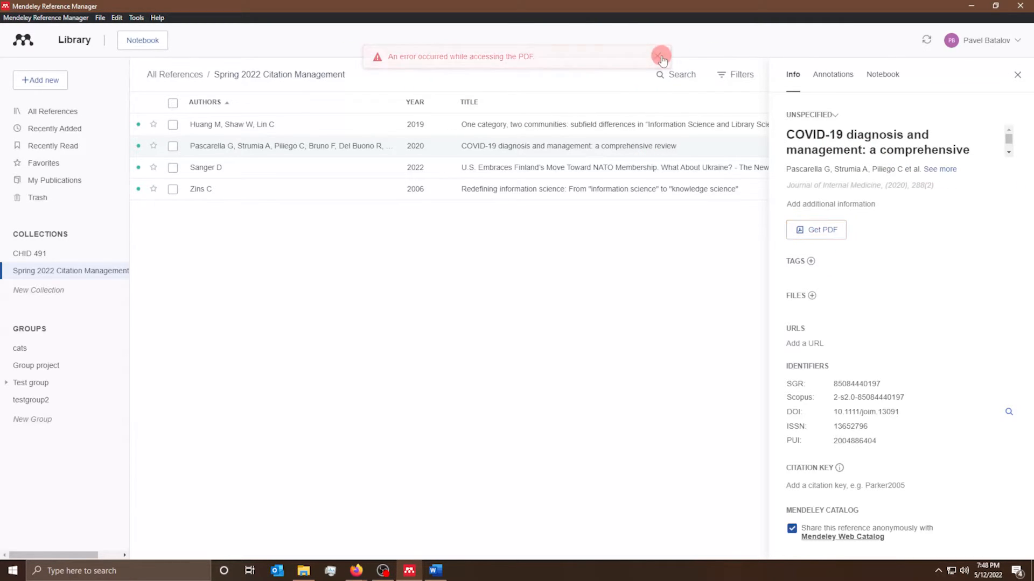
pyautogui.click(812, 115)
pyautogui.click(835, 116)
pyautogui.click(835, 116)
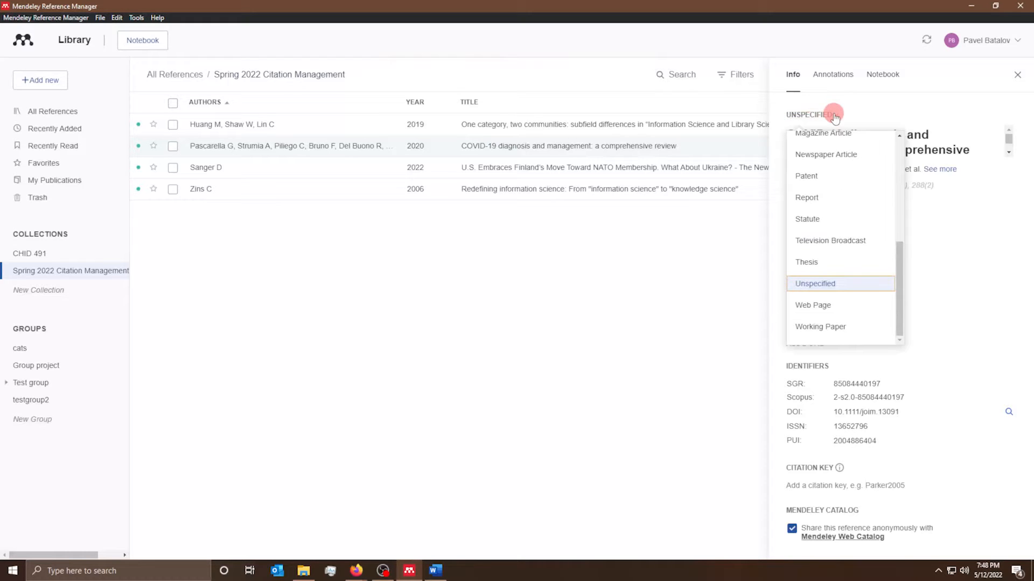
pyautogui.click(965, 294)
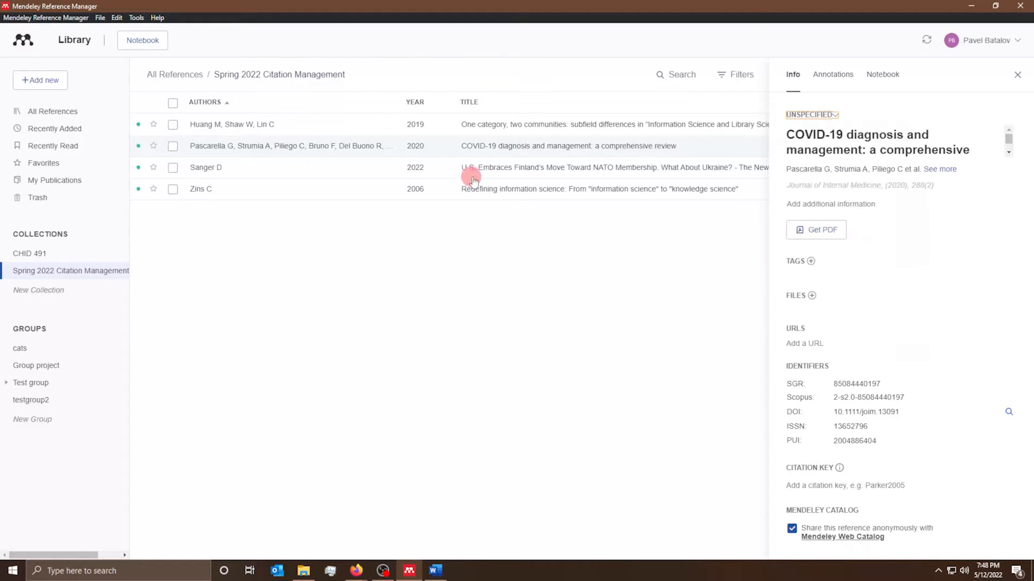
# - Bring up the Zins 2006 'Redefining information science' reference's details
pyautogui.click(490, 169)
pyautogui.click(545, 124)
pyautogui.click(521, 191)
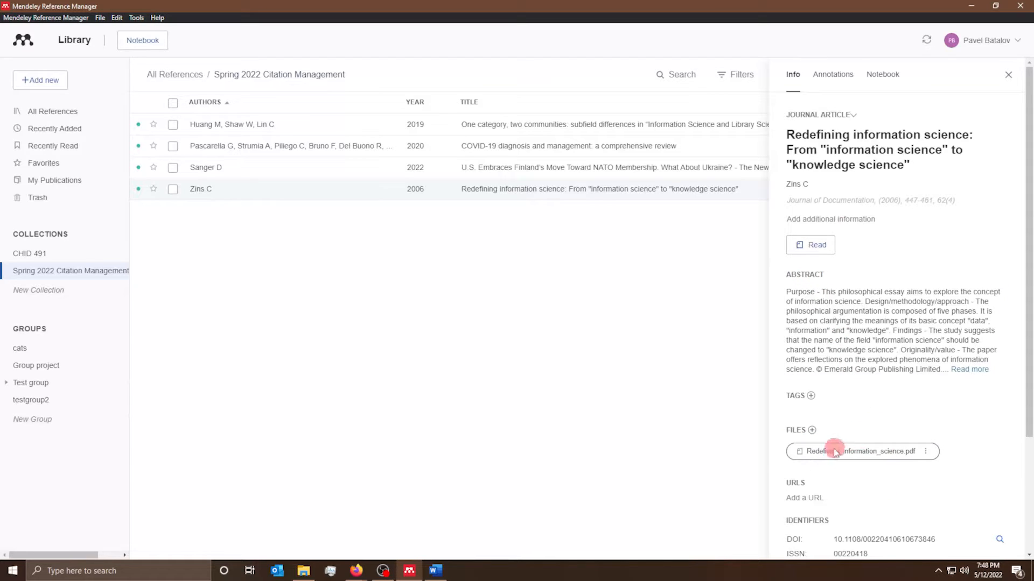
# - Check the attached Redefining_information_science.pdf and open it in the reader
pyautogui.scroll(3, 861, 451)
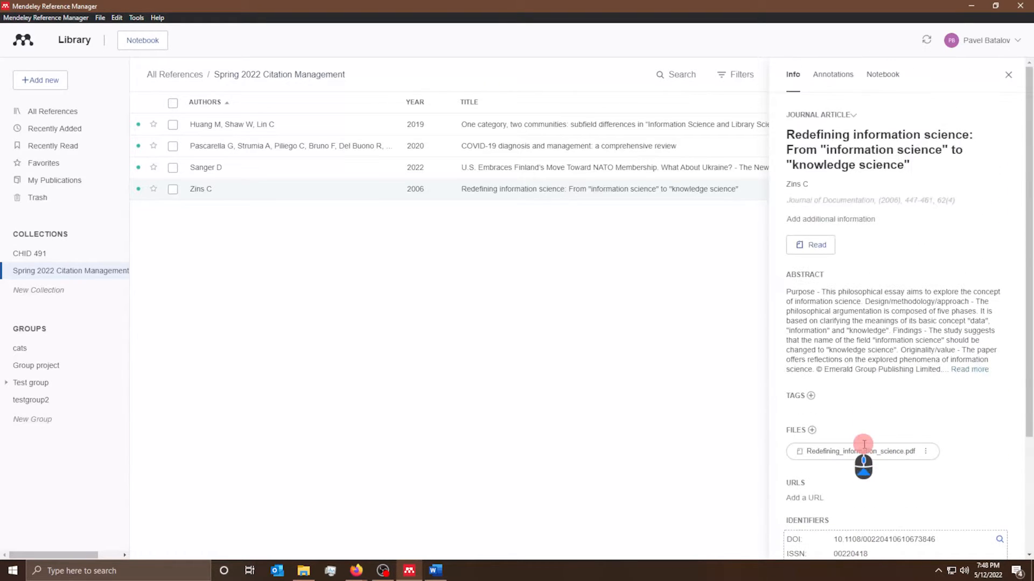
pyautogui.scroll(-3, 862, 453)
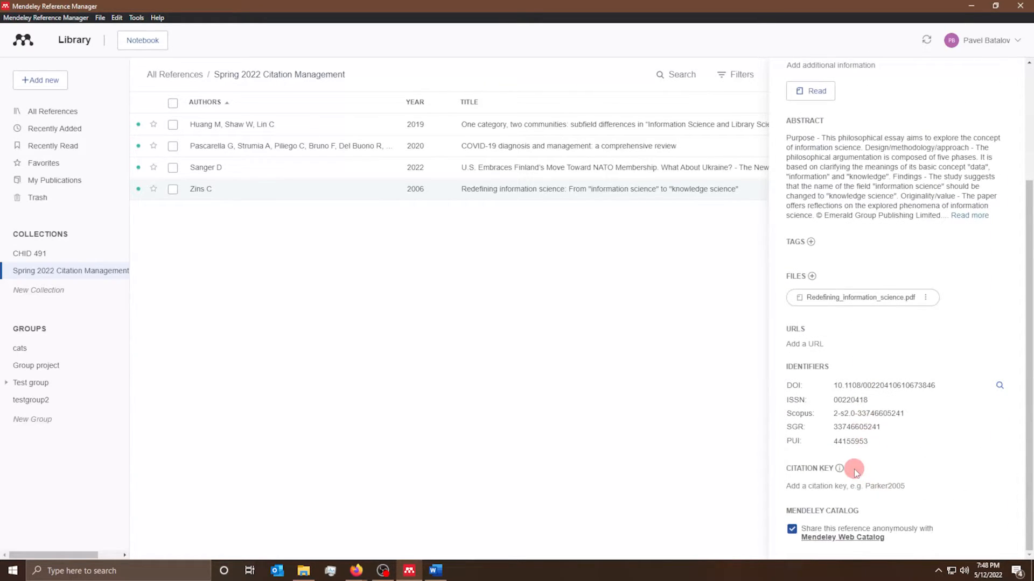
pyautogui.scroll(3, 815, 232)
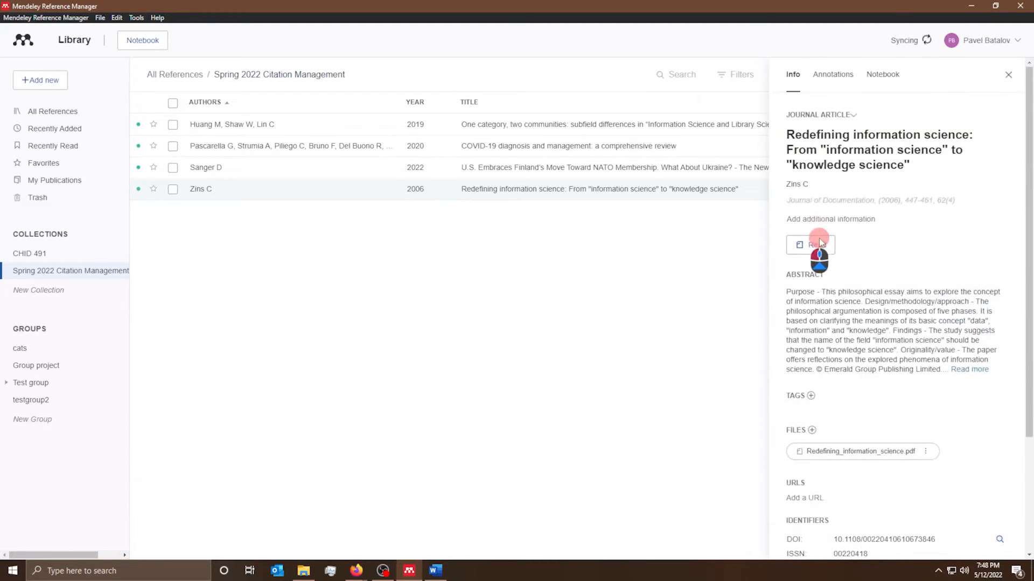
pyautogui.click(819, 244)
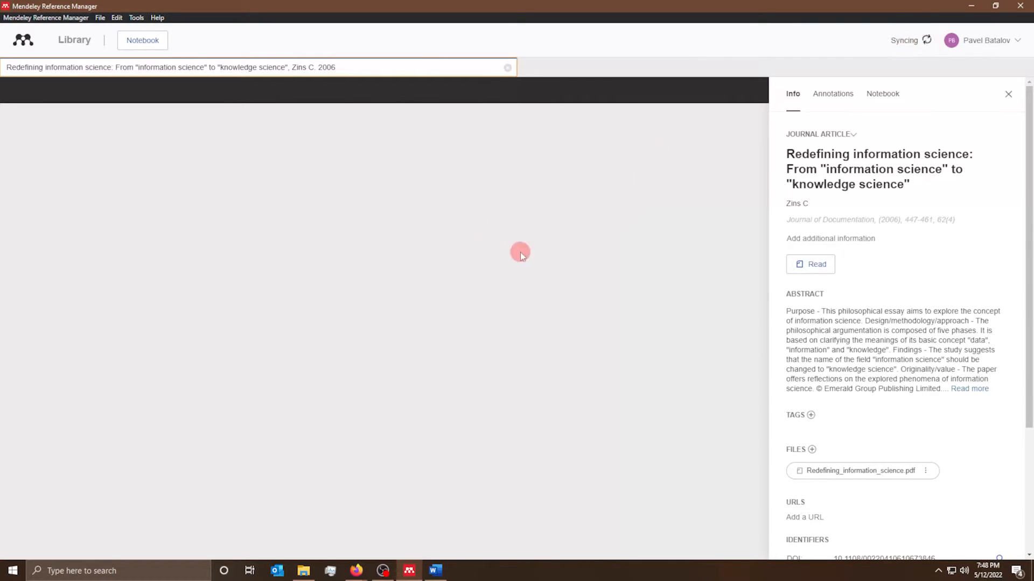
# - Add the tag 'information' to the Zins 2006 Redefining information science reference
pyautogui.scroll(-1, 879, 300)
pyautogui.scroll(-3, 879, 299)
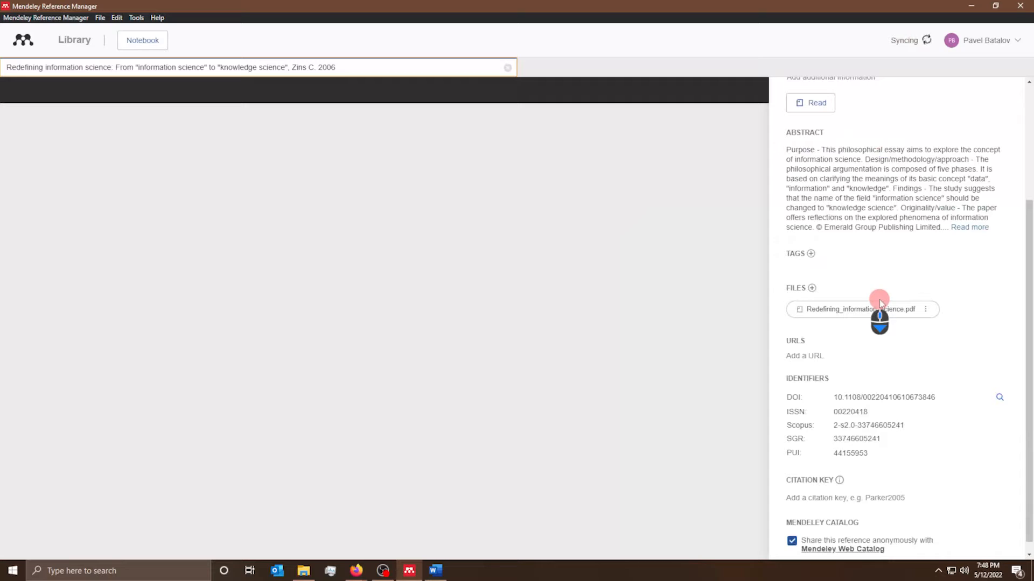
pyautogui.click(810, 254)
pyautogui.click(802, 275)
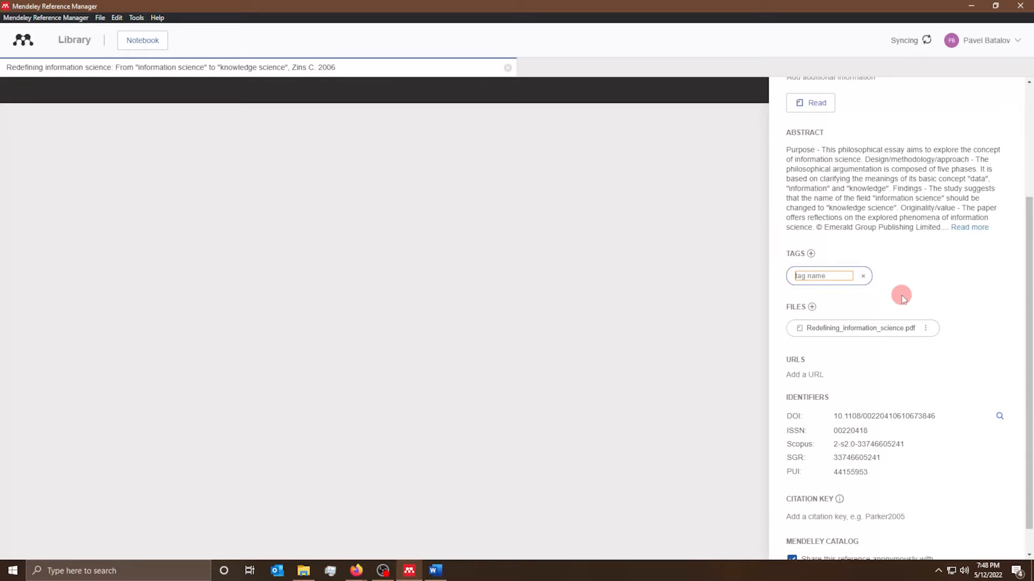
pyautogui.scroll(3, 886, 260)
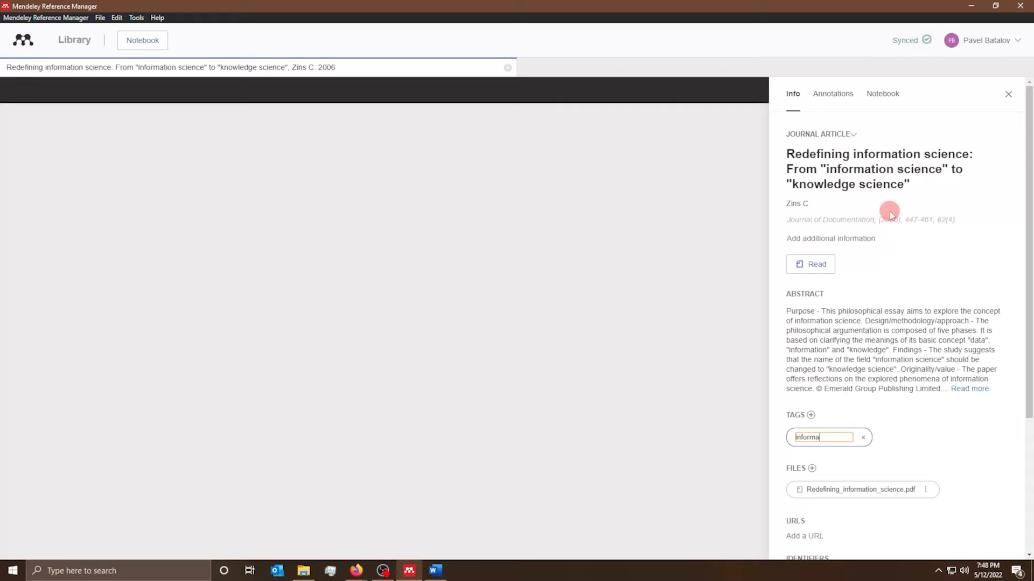
pyautogui.press('Return')
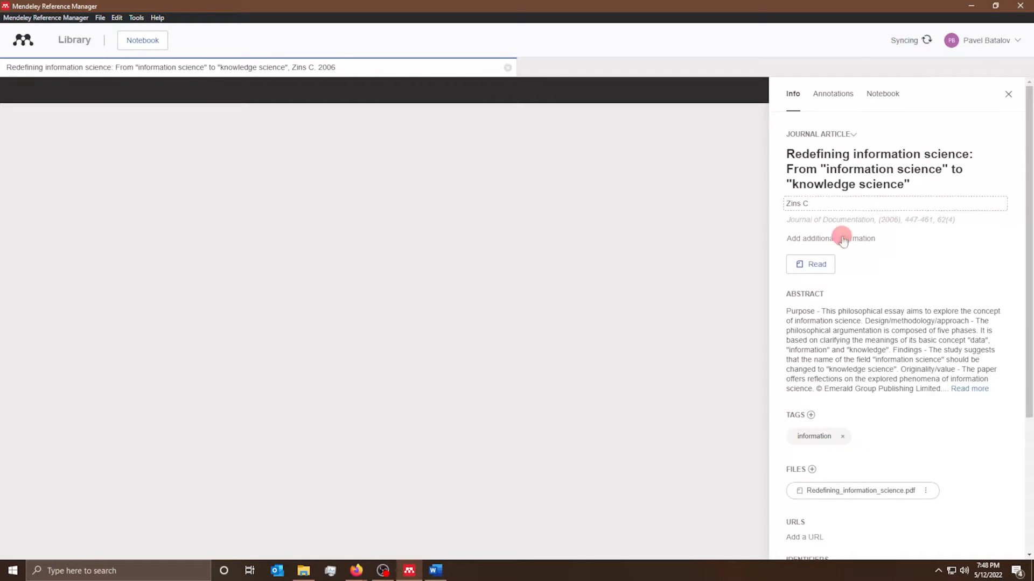
pyautogui.doubleClick(802, 439)
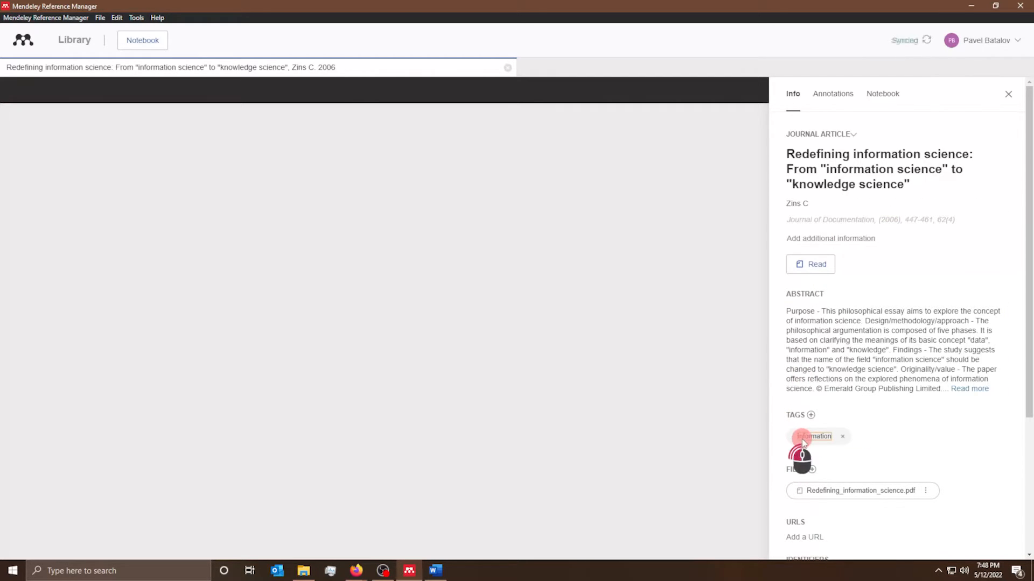
pyautogui.click(949, 423)
pyautogui.scroll(-4, 944, 426)
pyautogui.click(406, 4)
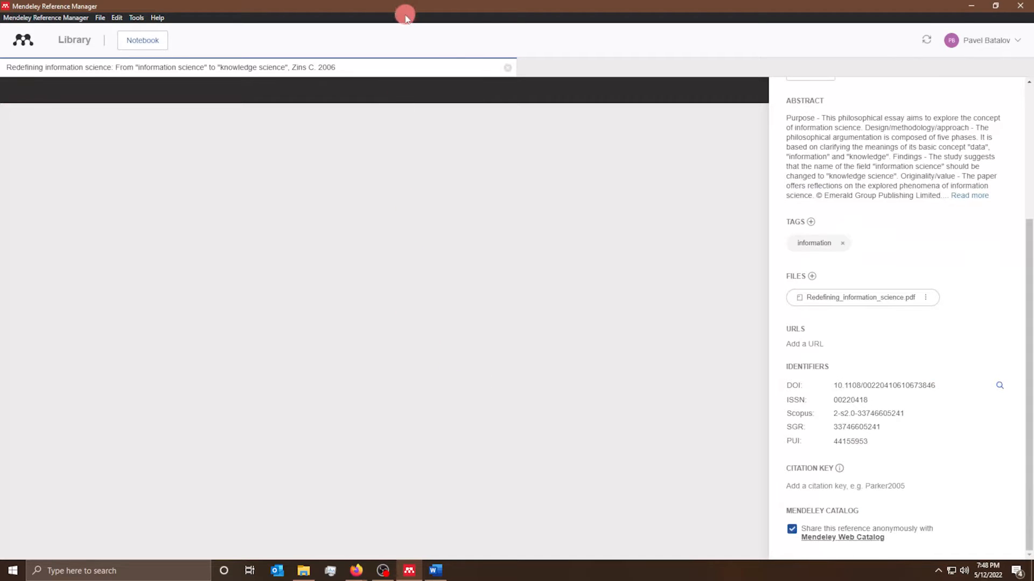
pyautogui.scroll(5, 808, 151)
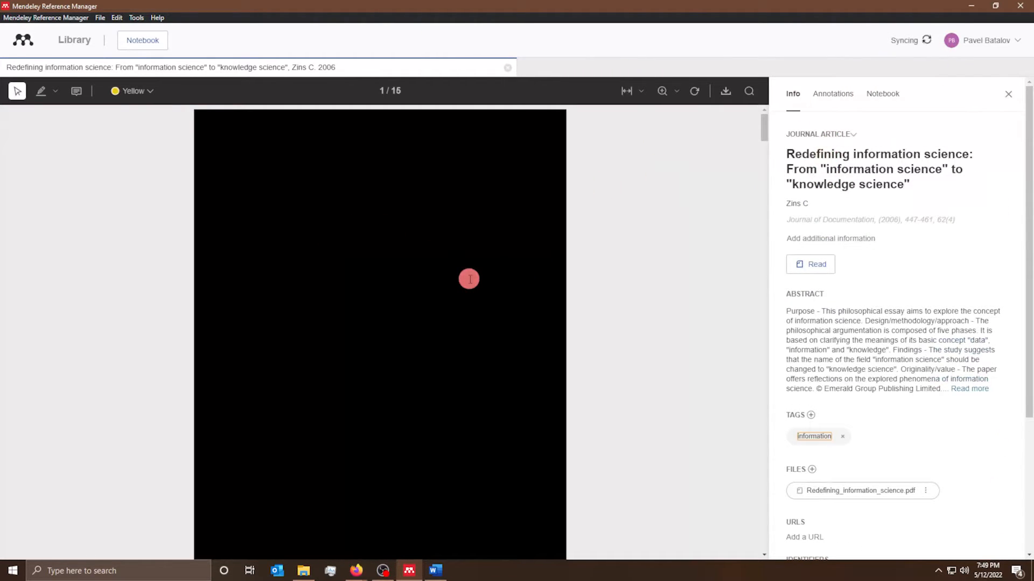
pyautogui.scroll(-5, 469, 278)
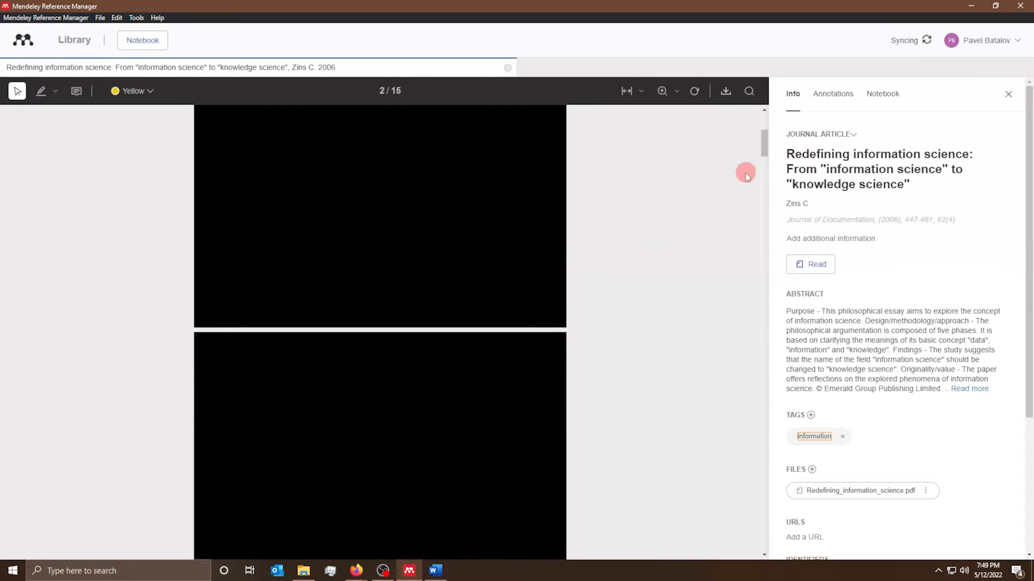
pyautogui.scroll(5, 624, 221)
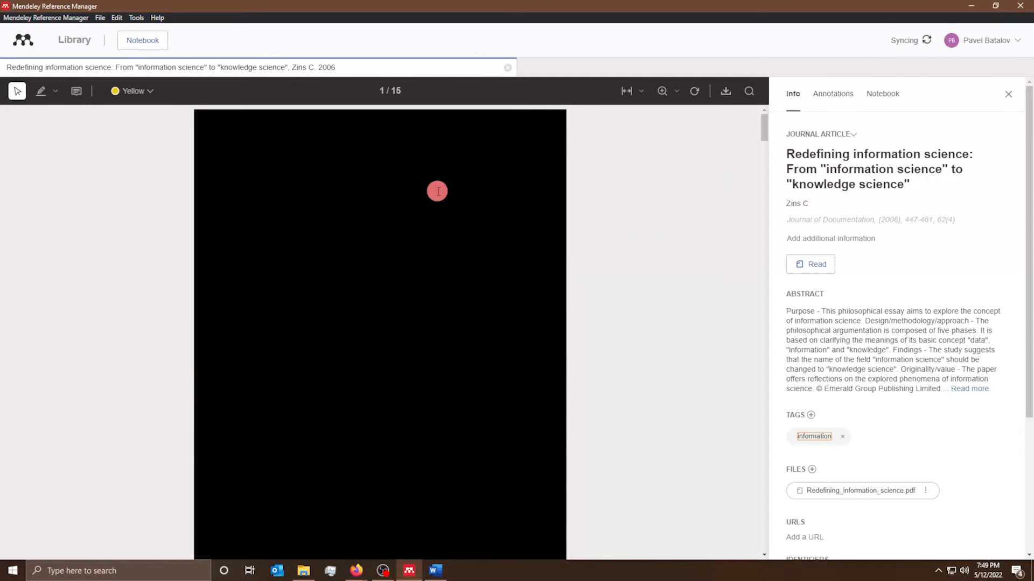
pyautogui.moveTo(491, 251); pyautogui.dragTo(548, 316)
pyautogui.scroll(-4, 532, 304)
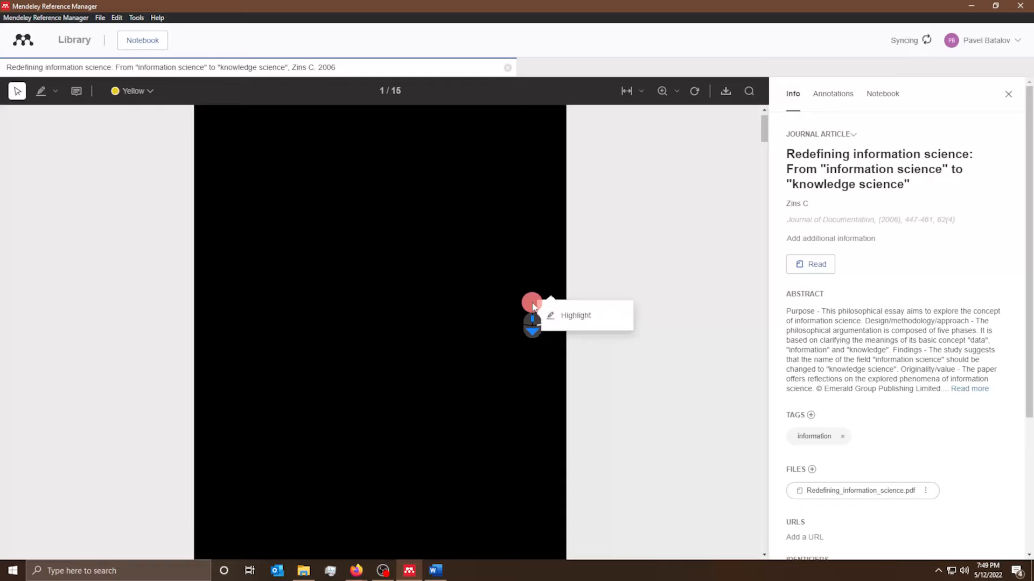
pyautogui.click(492, 271)
pyautogui.scroll(-3, 835, 242)
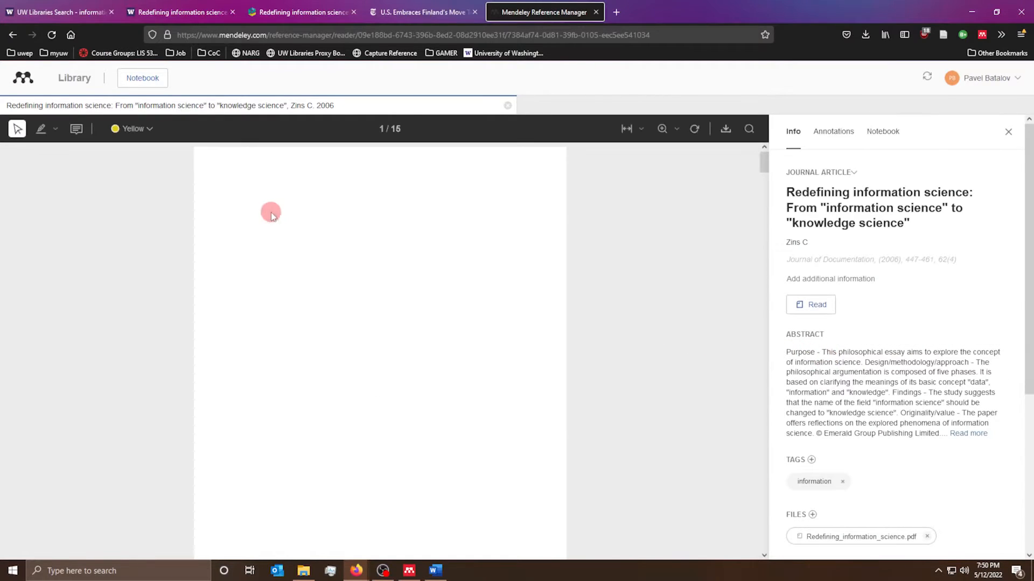
# - Select and deselect the Zins article's title in the web reader to confirm the page renders
pyautogui.moveTo(251, 213); pyautogui.dragTo(433, 249)
pyautogui.click(370, 242)
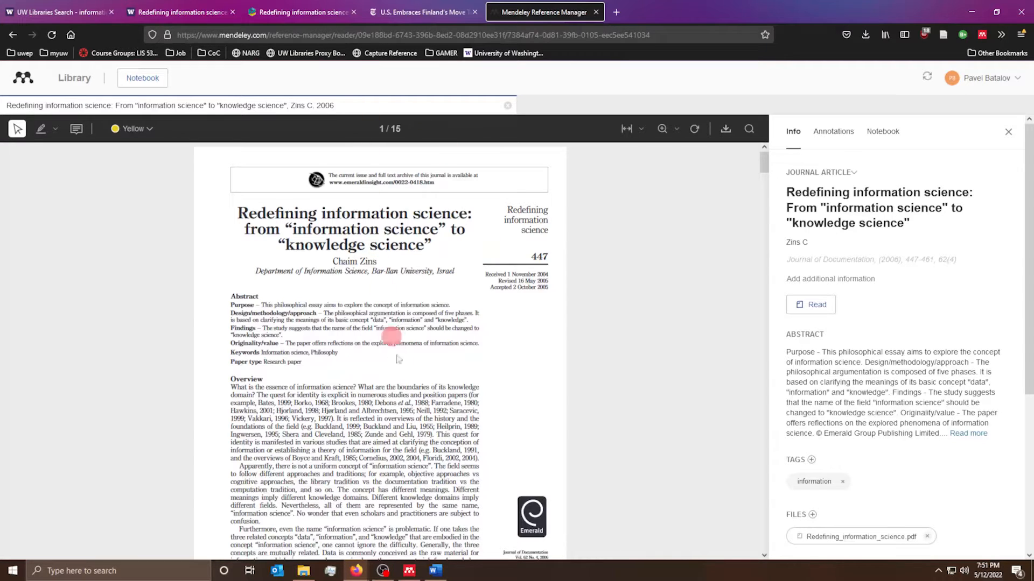
# - Bring up the desktop app, enlarge its window, and close the Zins PDF
pyautogui.click(409, 571)
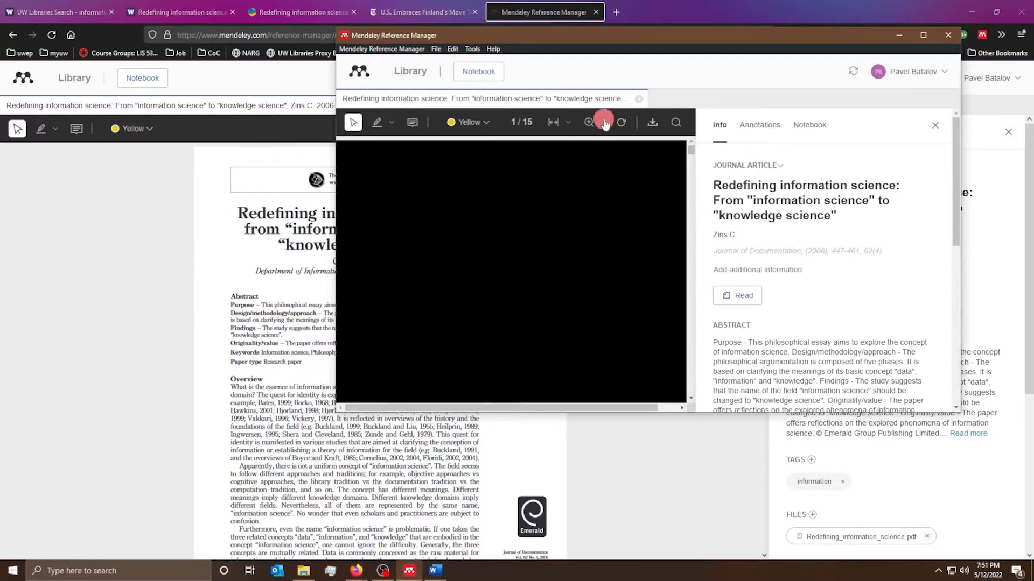
pyautogui.moveTo(344, 409); pyautogui.dragTo(79, 520)
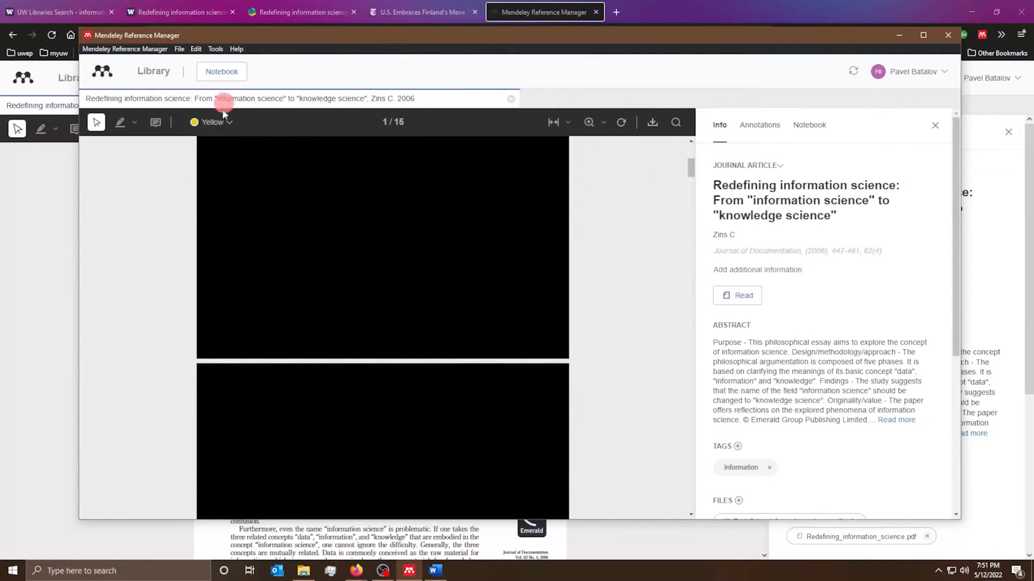
pyautogui.scroll(2, 283, 167)
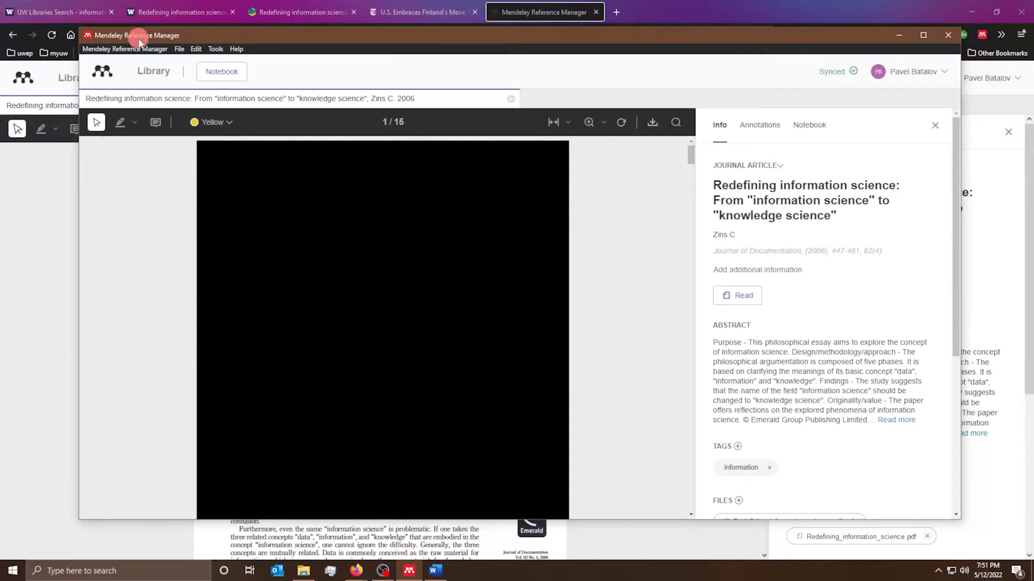
pyautogui.click(510, 99)
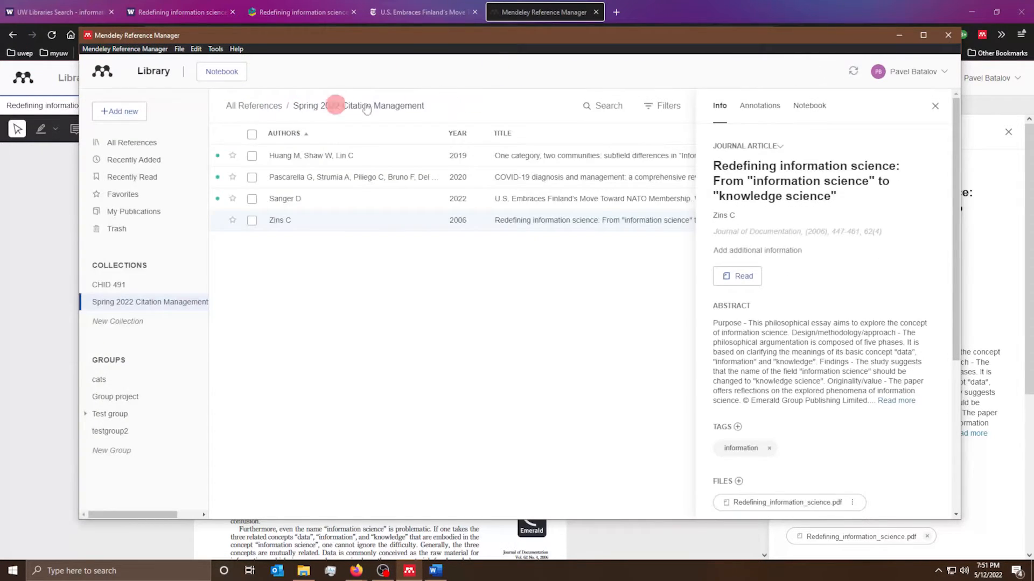
pyautogui.click(123, 286)
pyautogui.click(301, 179)
pyautogui.moveTo(784, 364); pyautogui.dragTo(789, 371)
pyautogui.click(790, 371)
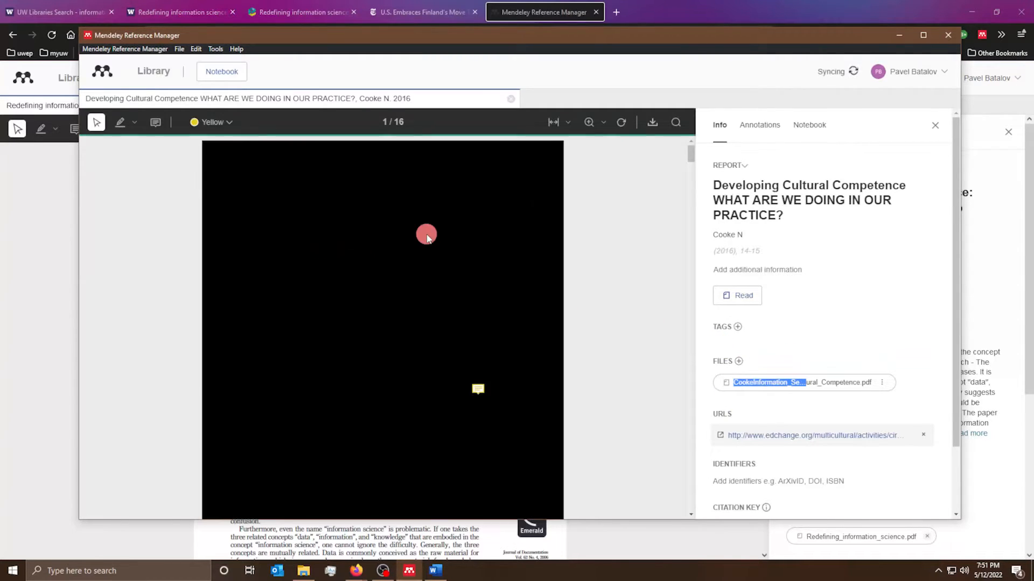
pyautogui.scroll(-4, 616, 346)
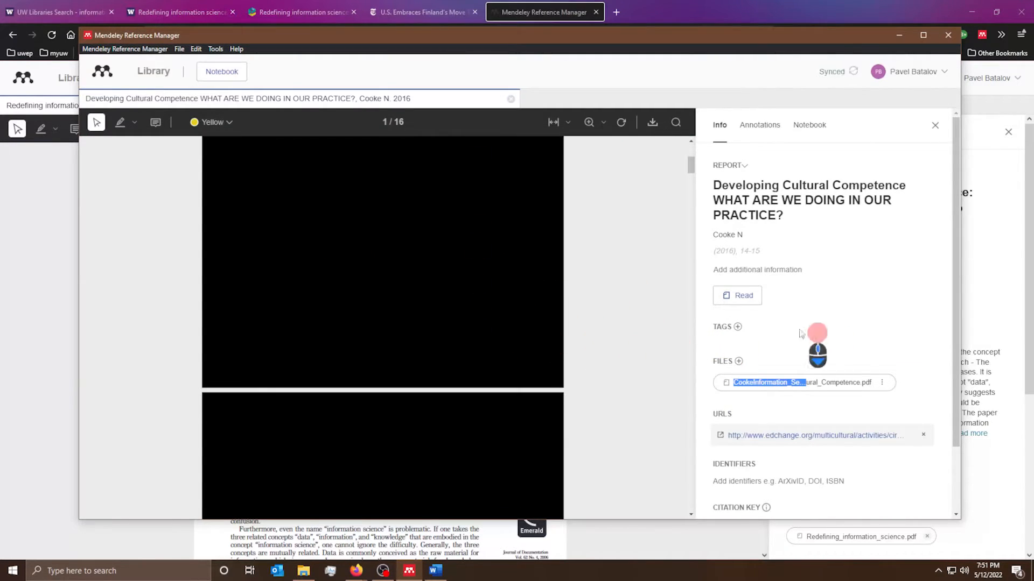
pyautogui.click(935, 125)
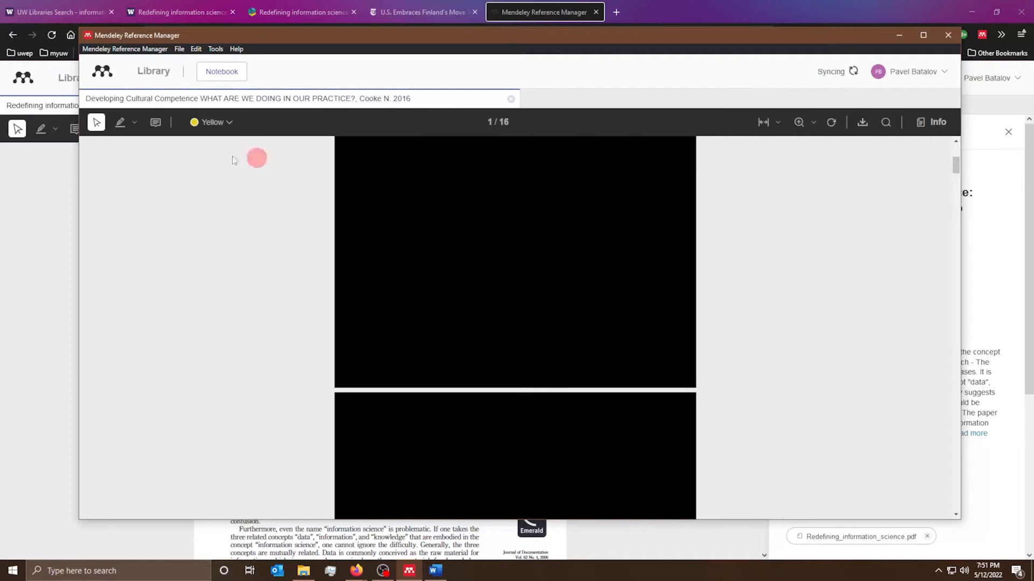
pyautogui.click(510, 99)
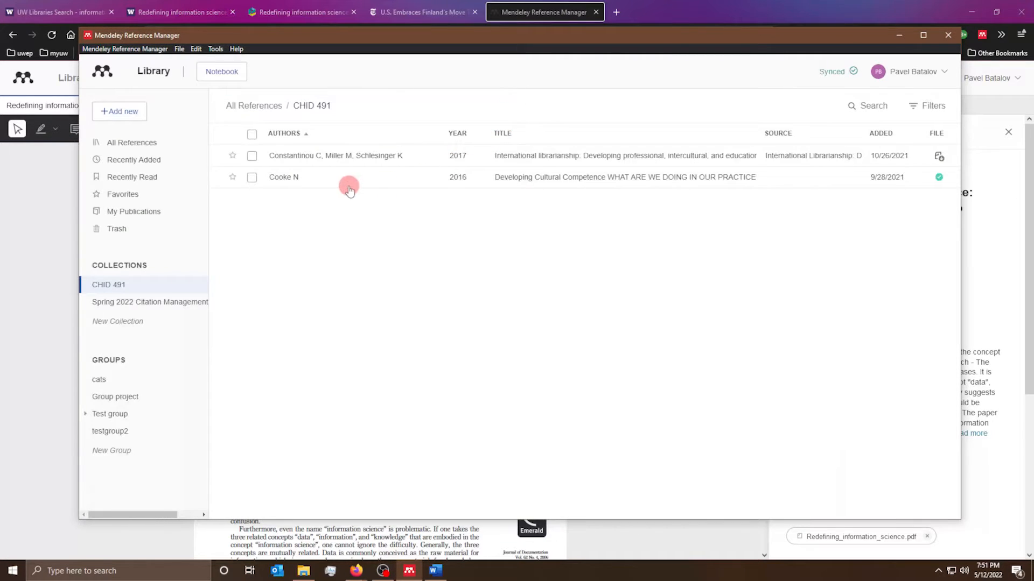
pyautogui.click(897, 42)
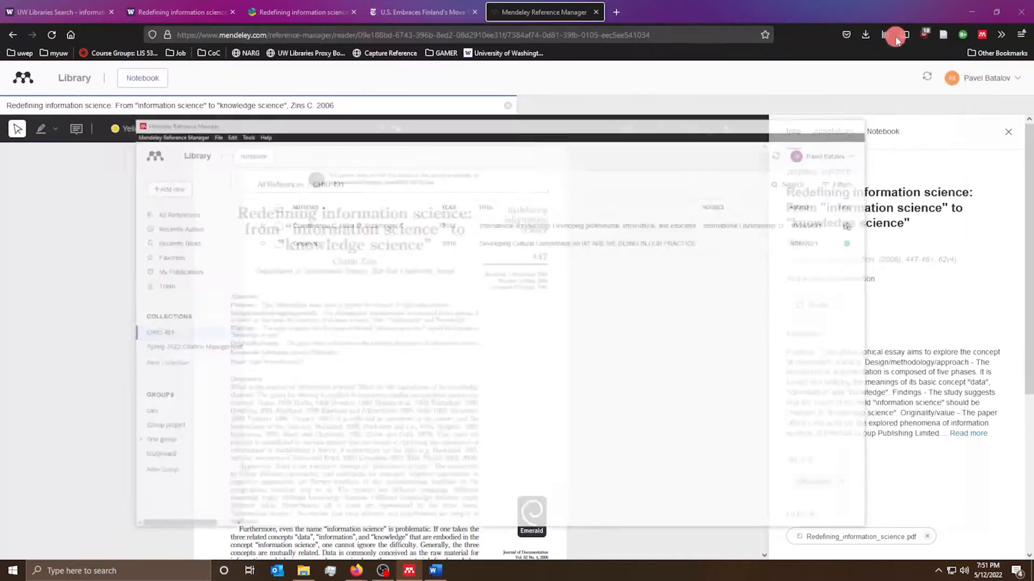
# - Reopen the Cooke 2016 'Developing Cultural Competence' PDF from the CHID 491 collection
pyautogui.click(612, 13)
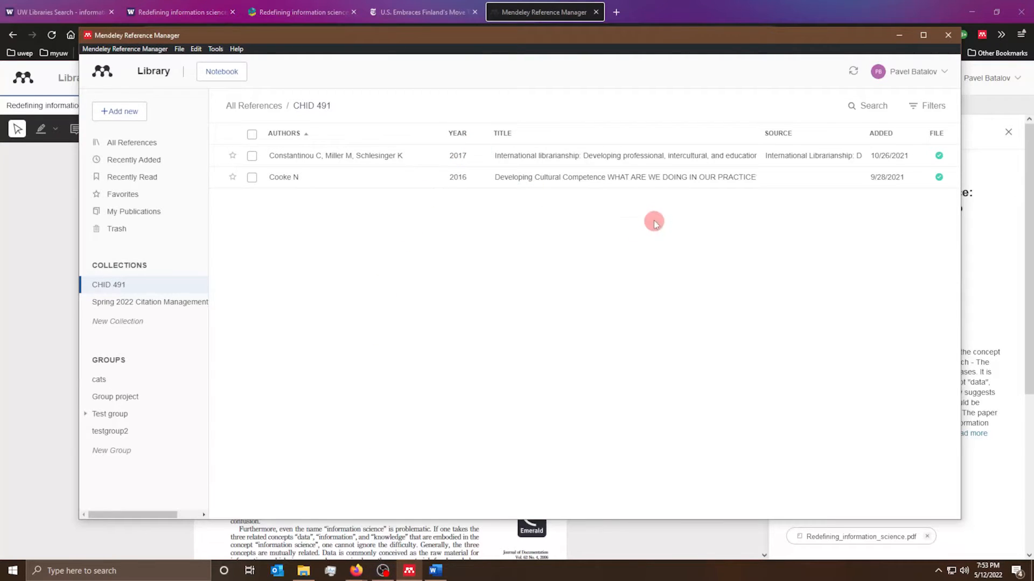
pyautogui.click(343, 177)
pyautogui.doubleClick(791, 382)
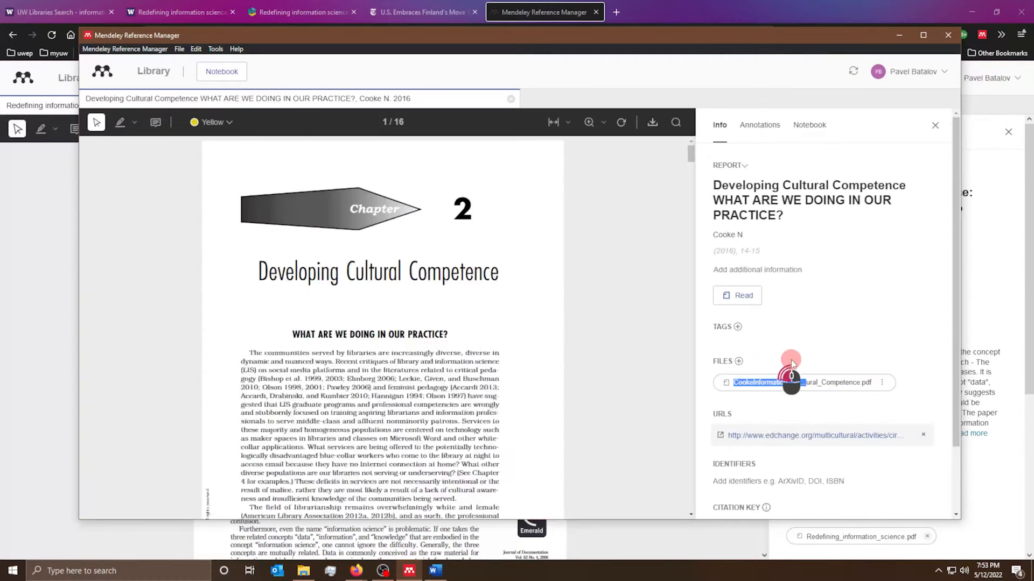
pyautogui.moveTo(304, 238); pyautogui.dragTo(486, 262)
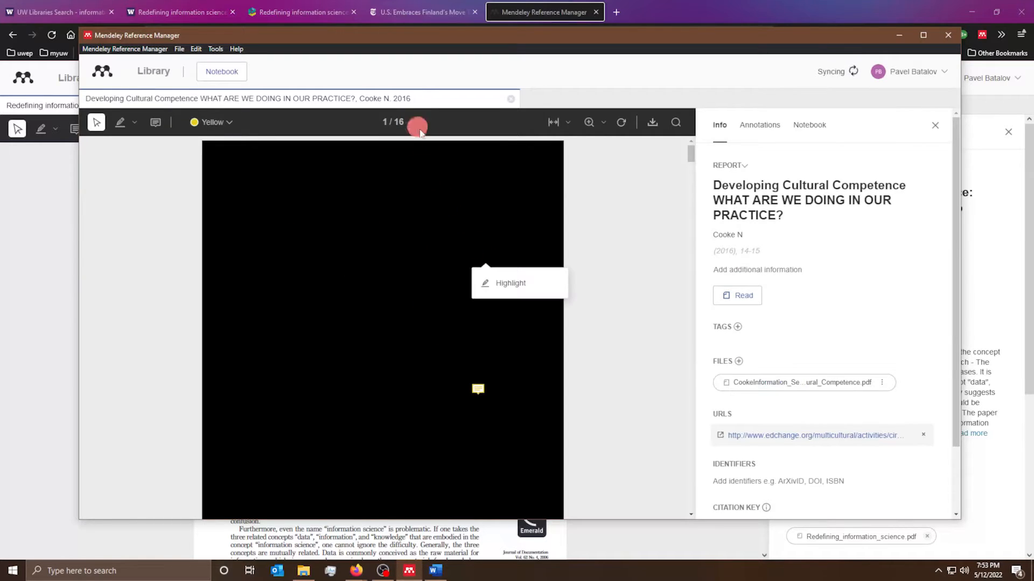
pyautogui.click(440, 243)
# - Switch back to the Zins article in the web reader and review its first page
pyautogui.click(900, 34)
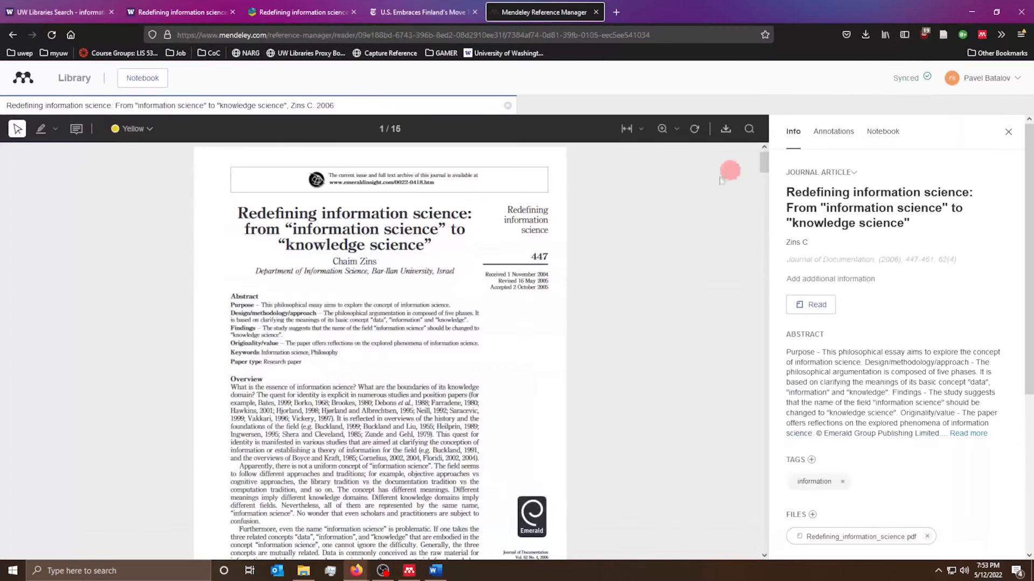
pyautogui.moveTo(205, 199); pyautogui.dragTo(330, 274)
pyautogui.click(330, 274)
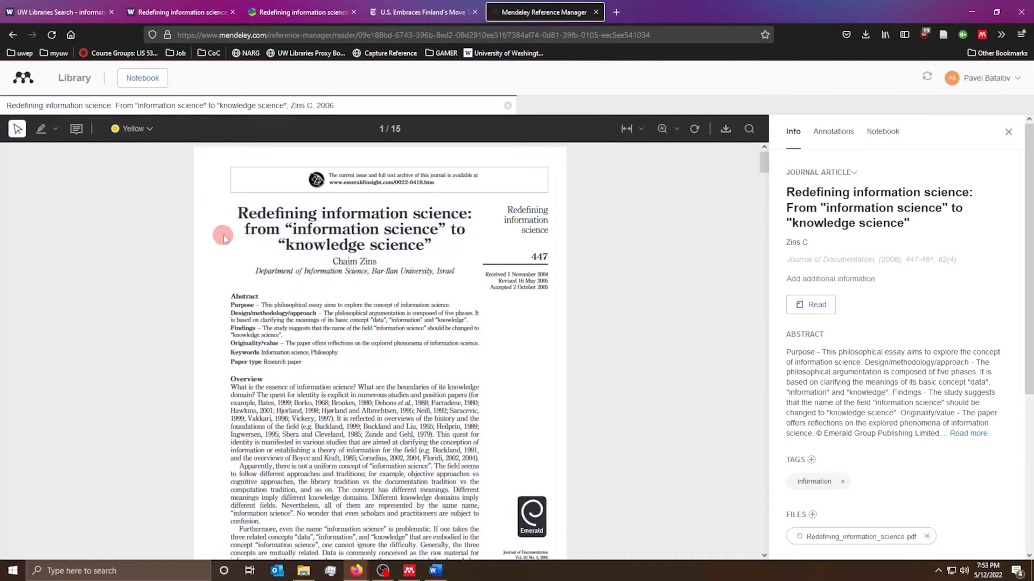
pyautogui.scroll(-9, 461, 254)
pyautogui.scroll(9, 461, 265)
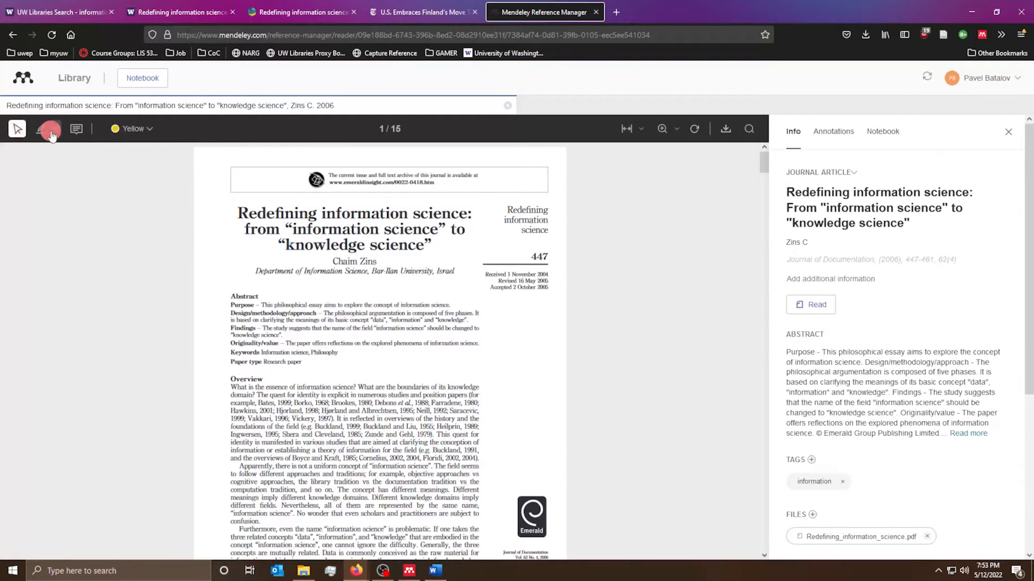
pyautogui.click(51, 132)
# - Switch to text highlighting and highlight the Overview's opening questions in yellow
pyautogui.click(52, 133)
pyautogui.click(51, 134)
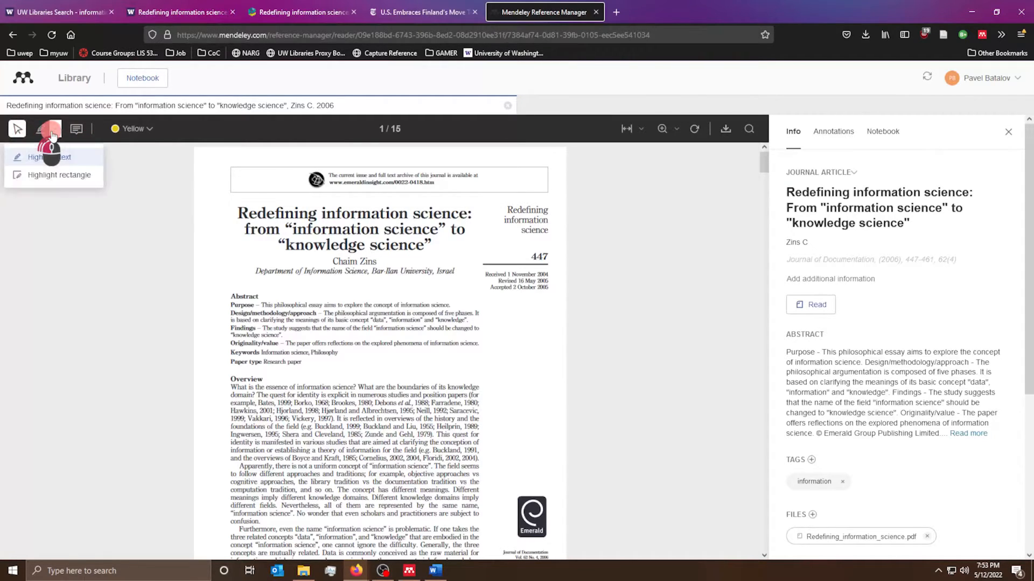
pyautogui.click(51, 134)
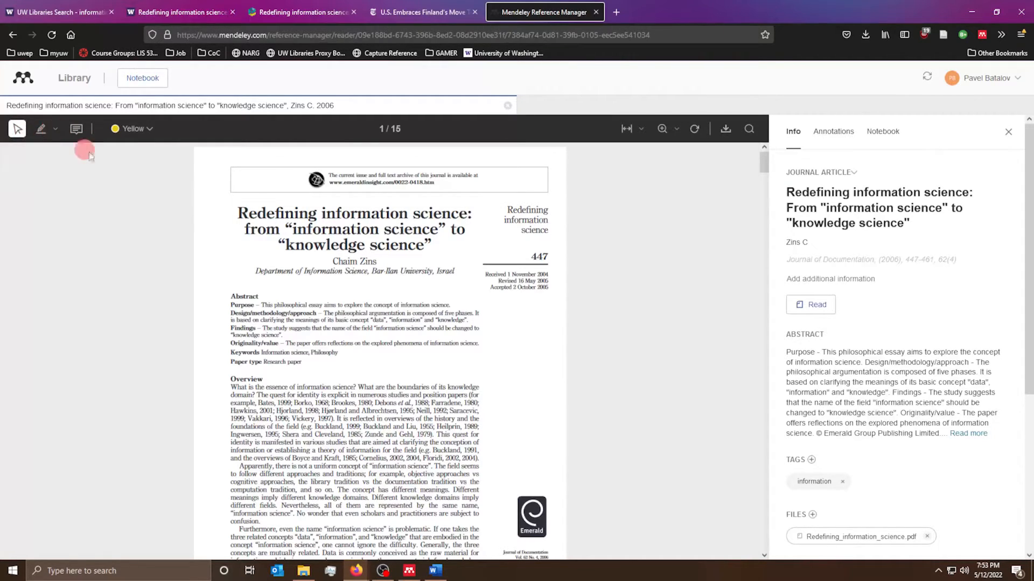
pyautogui.click(40, 129)
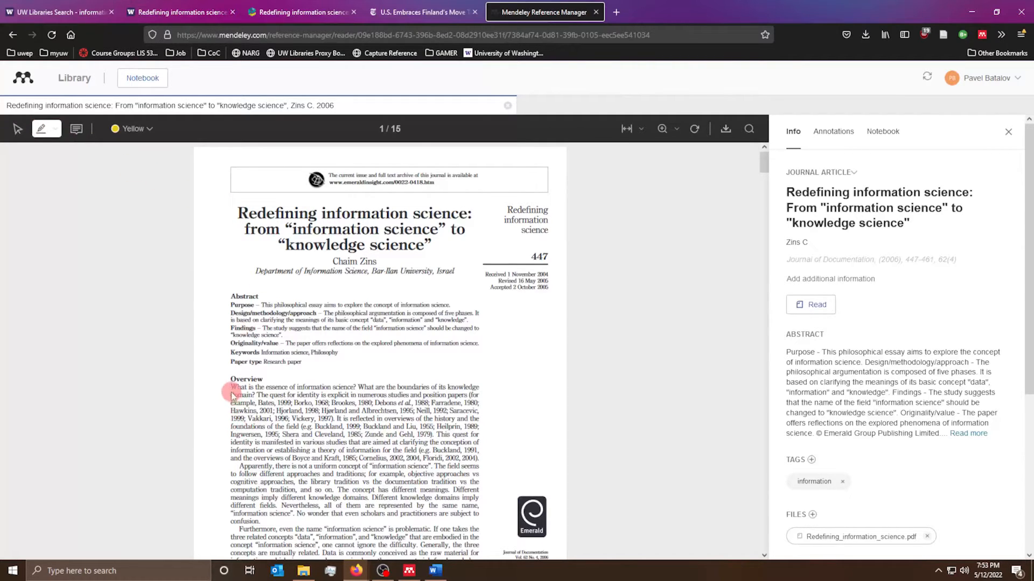
pyautogui.moveTo(232, 395); pyautogui.dragTo(199, 229)
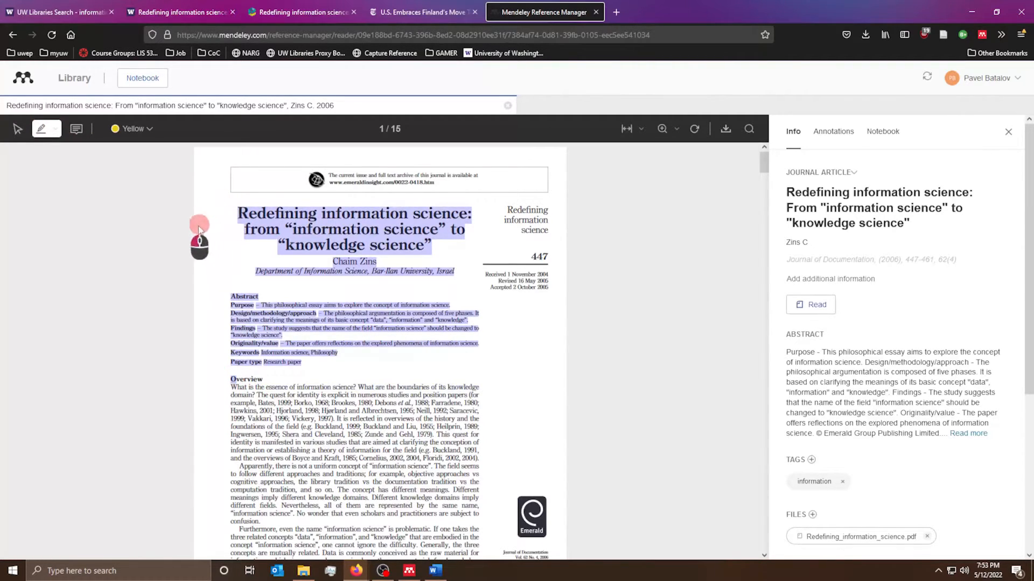
pyautogui.click(231, 318)
pyautogui.moveTo(231, 389)
pyautogui.mouseDown()
pyautogui.moveTo(248, 412)
pyautogui.moveTo(254, 396)
pyautogui.mouseUp()
# - Highlight the 'In the second stage' sentence on page 2, then scroll back up
pyautogui.scroll(-8, 329, 447)
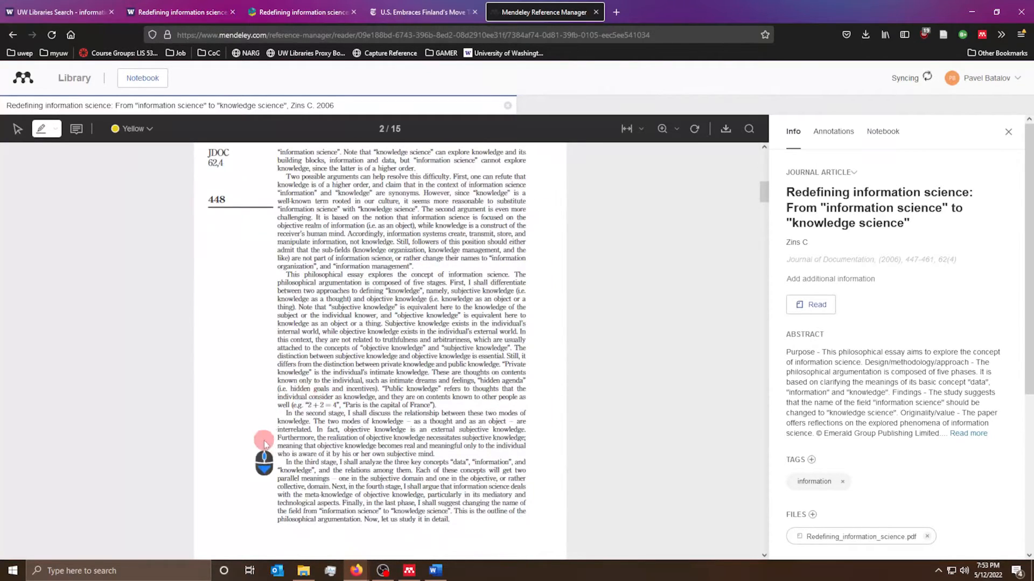
pyautogui.click(296, 419)
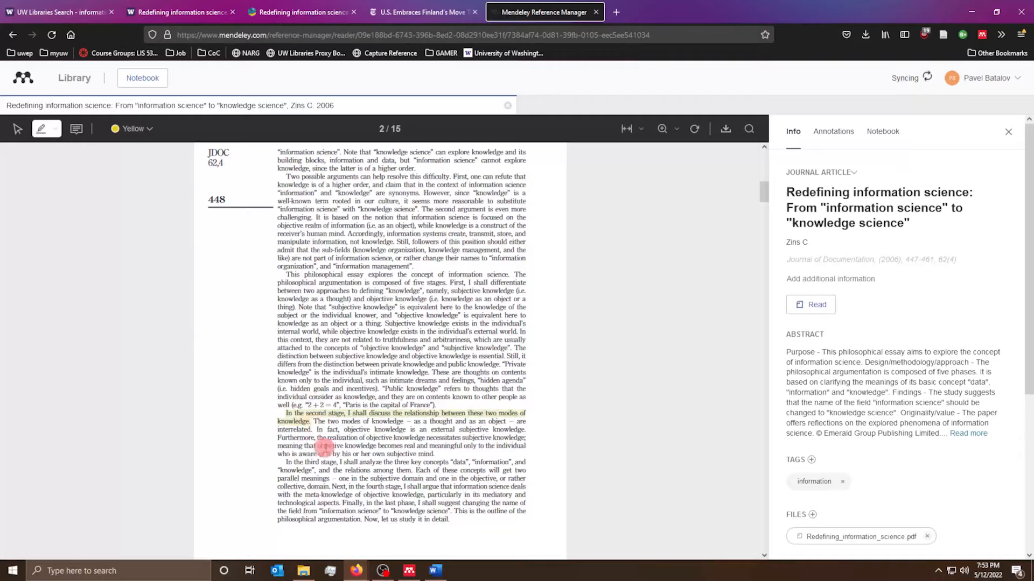
pyautogui.scroll(-6, 276, 398)
pyautogui.moveTo(237, 383); pyautogui.dragTo(98, 318)
pyautogui.scroll(10, 173, 334)
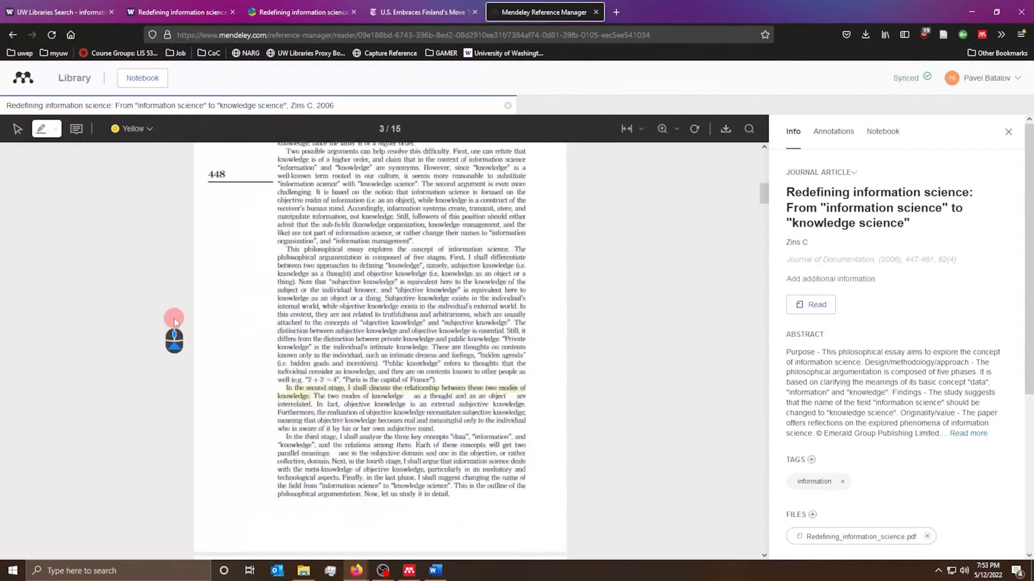
pyautogui.scroll(2, 336, 256)
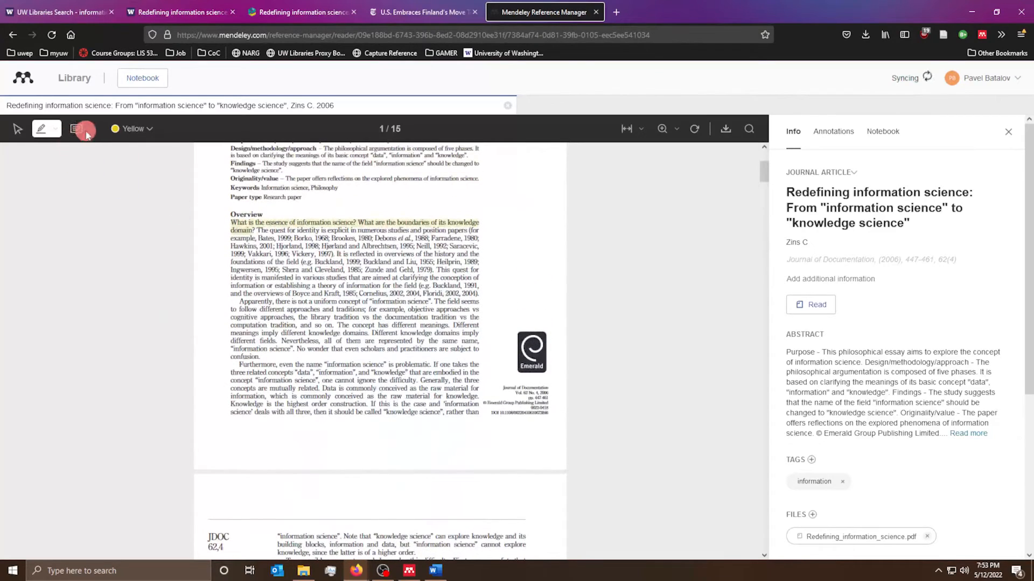
# - Add a comment reading 'important!!!!' beside the highlighted Overview sentence
pyautogui.click(77, 130)
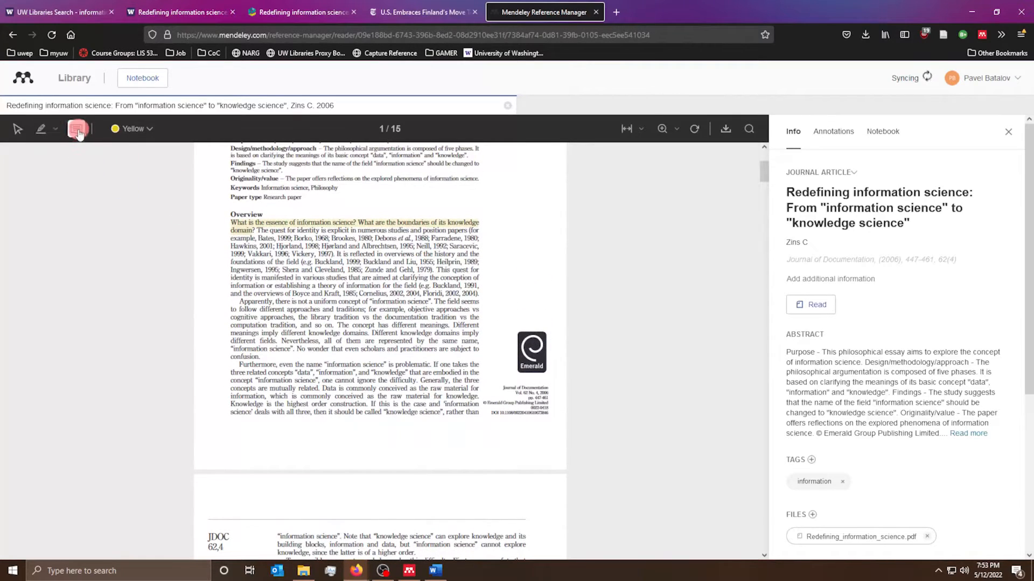
pyautogui.click(492, 213)
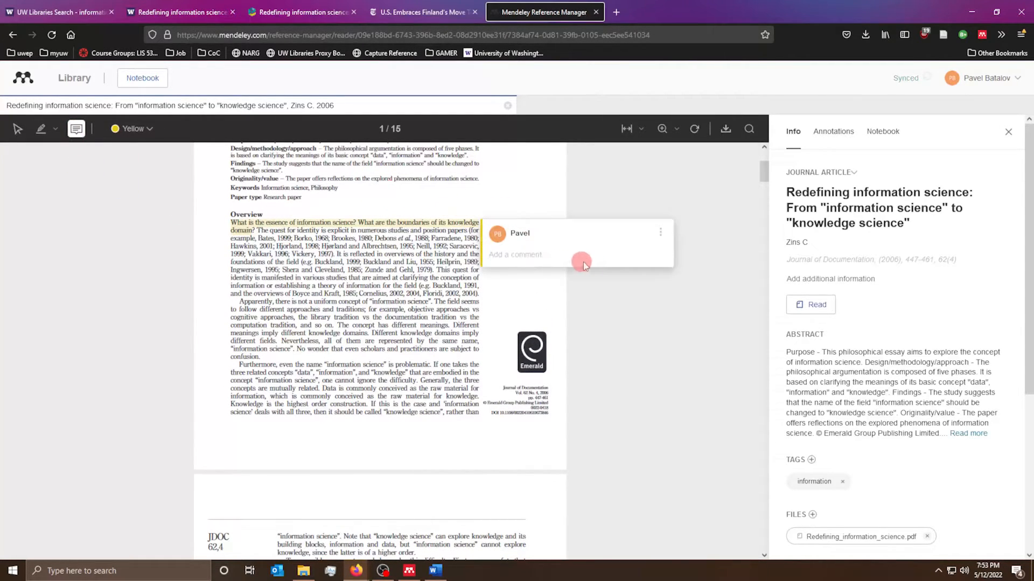
pyautogui.write('test')
pyautogui.press('BackSpace')
pyautogui.press('BackSpace')
pyautogui.press('BackSpace')
pyautogui.press('BackSpace')
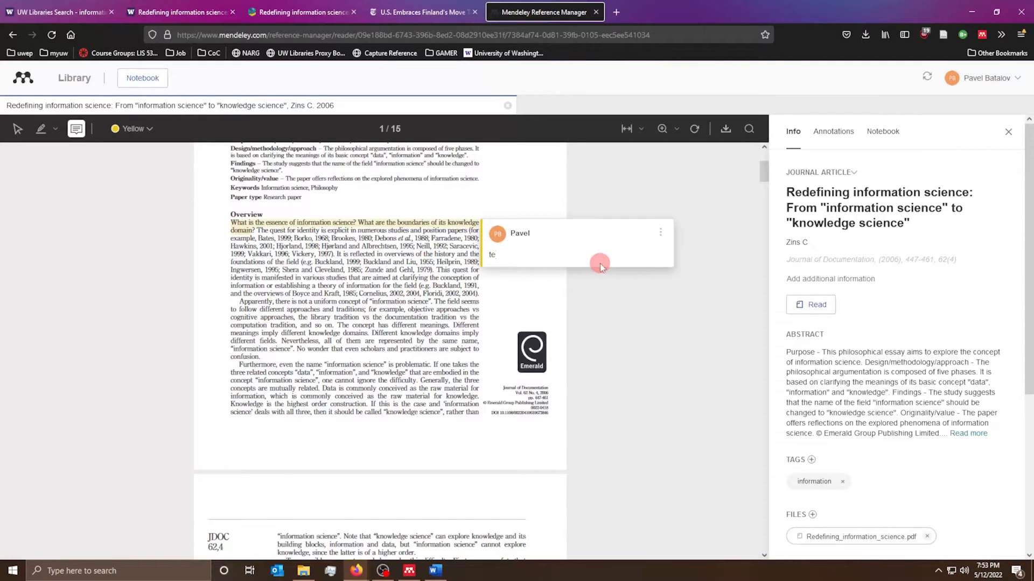
pyautogui.write('important!!!!')
pyautogui.click(530, 279)
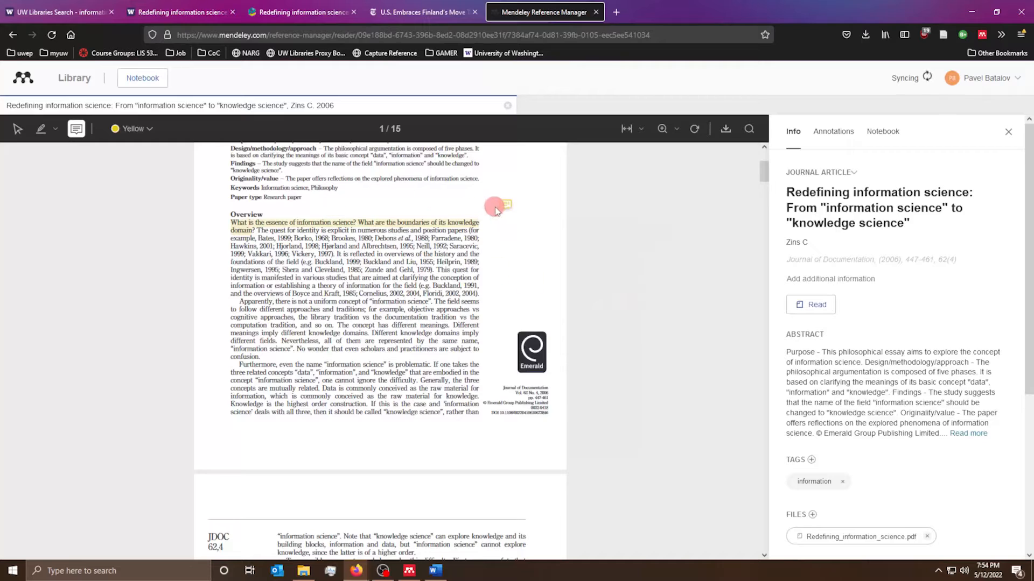
# - Reopen the 'important!!!!' comment twice to confirm it was saved
pyautogui.click(506, 203)
pyautogui.click(521, 259)
pyautogui.click(505, 206)
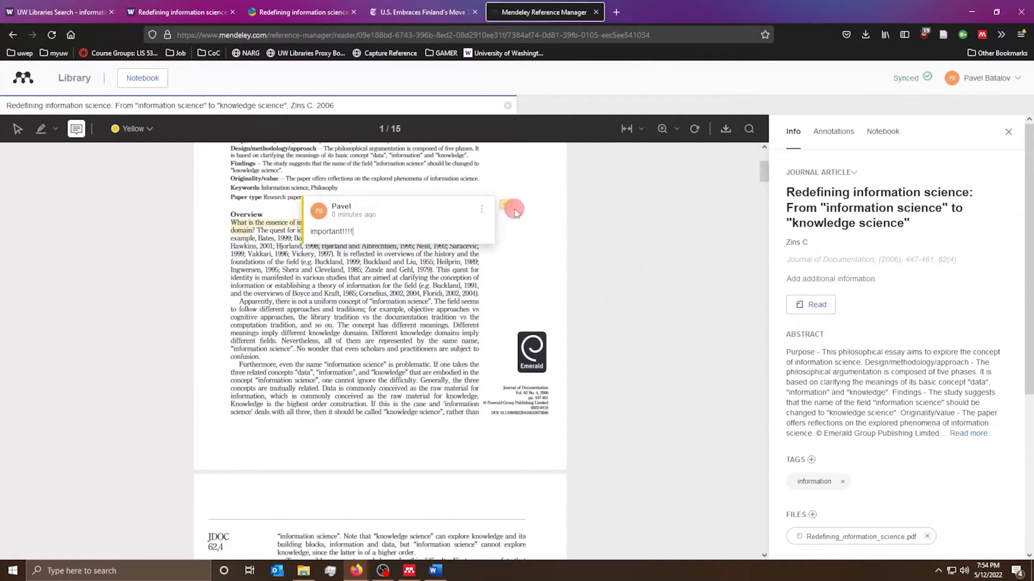
pyautogui.click(581, 256)
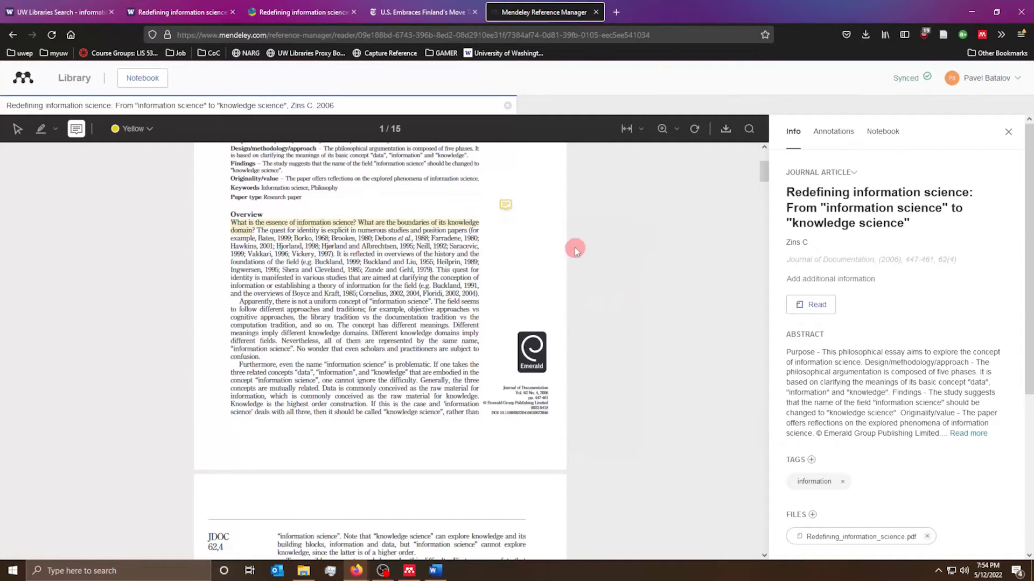
pyautogui.click(631, 131)
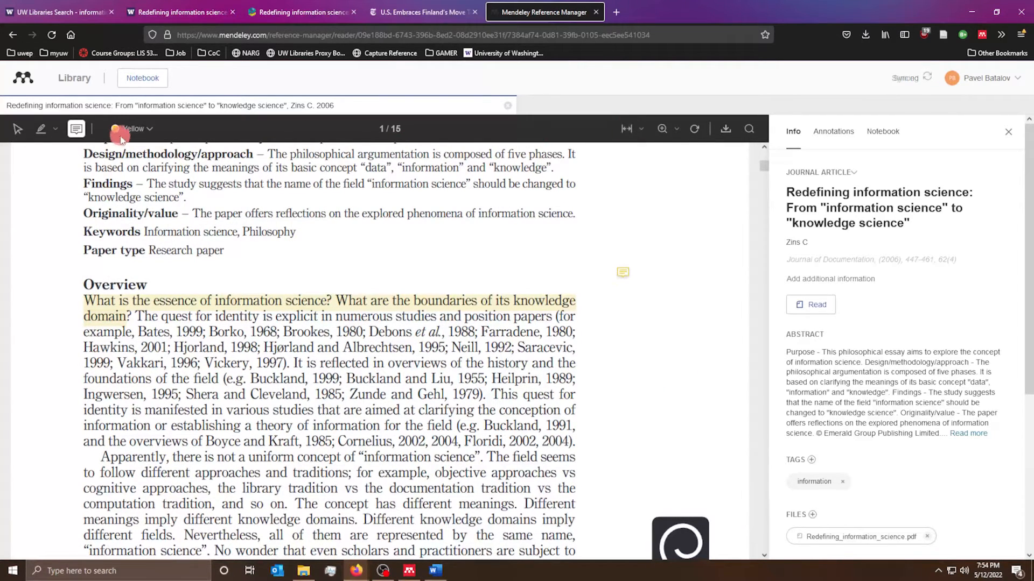
pyautogui.click(642, 130)
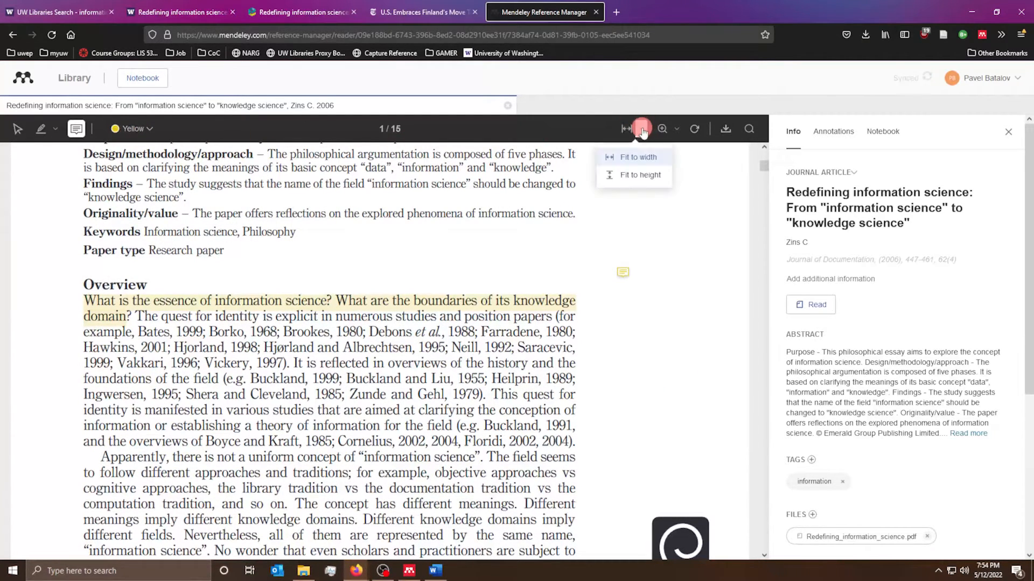
pyautogui.click(139, 129)
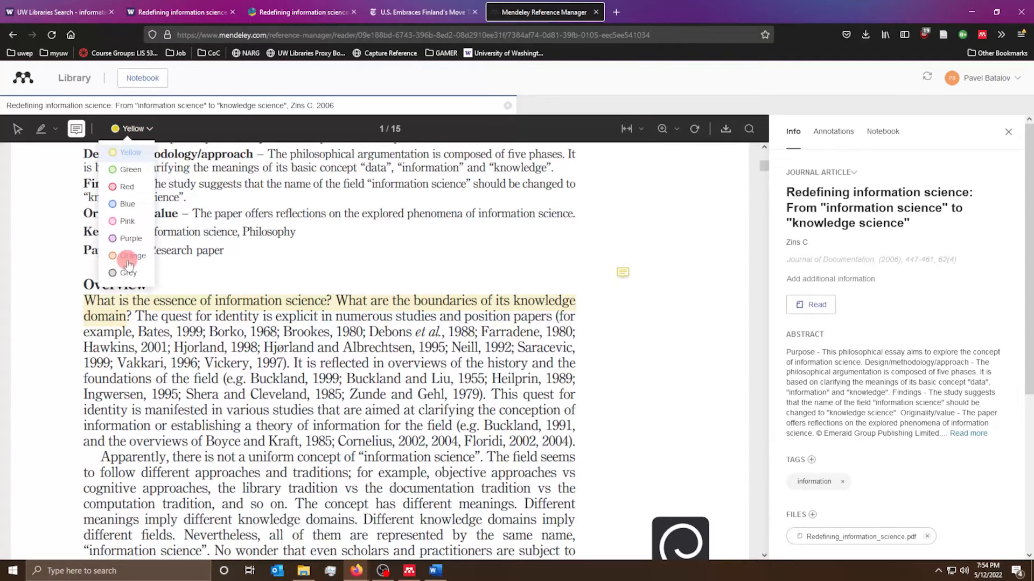
pyautogui.click(696, 130)
pyautogui.click(696, 130)
pyautogui.click(696, 130)
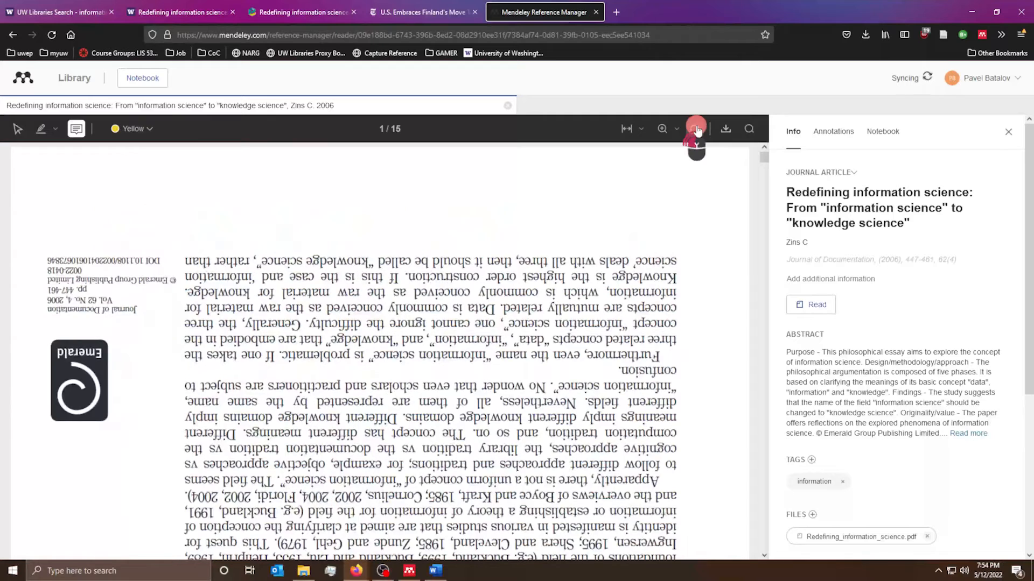
pyautogui.click(696, 130)
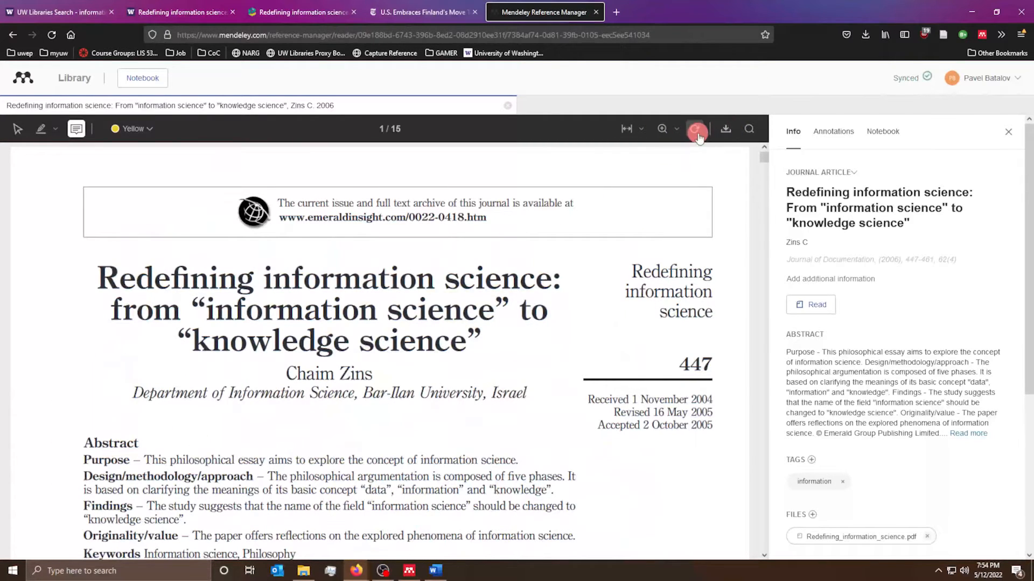
pyautogui.click(813, 134)
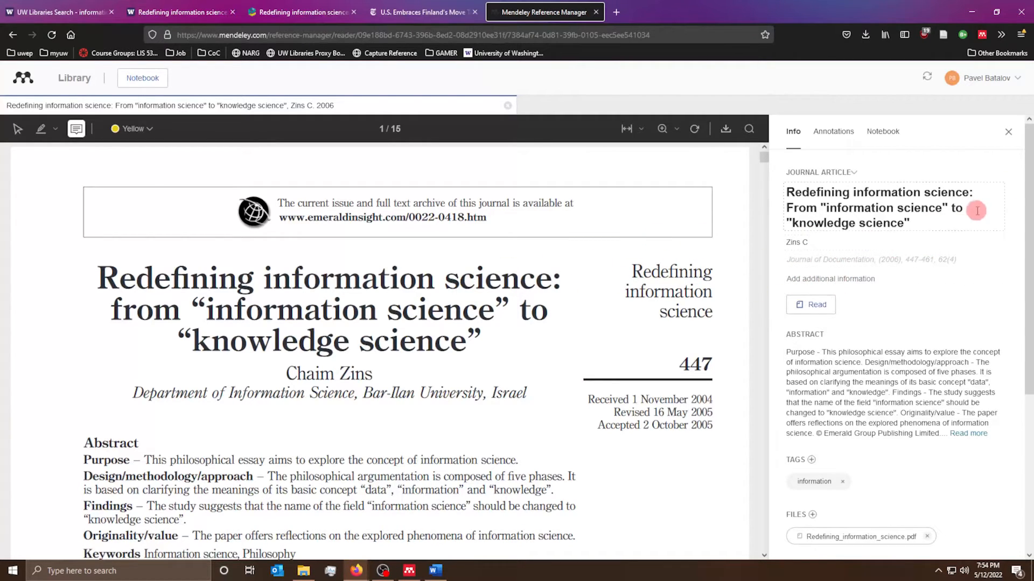
# - Show the Annotations tab and open the 'important!!!!' comment's options menu
pyautogui.scroll(-5, 976, 211)
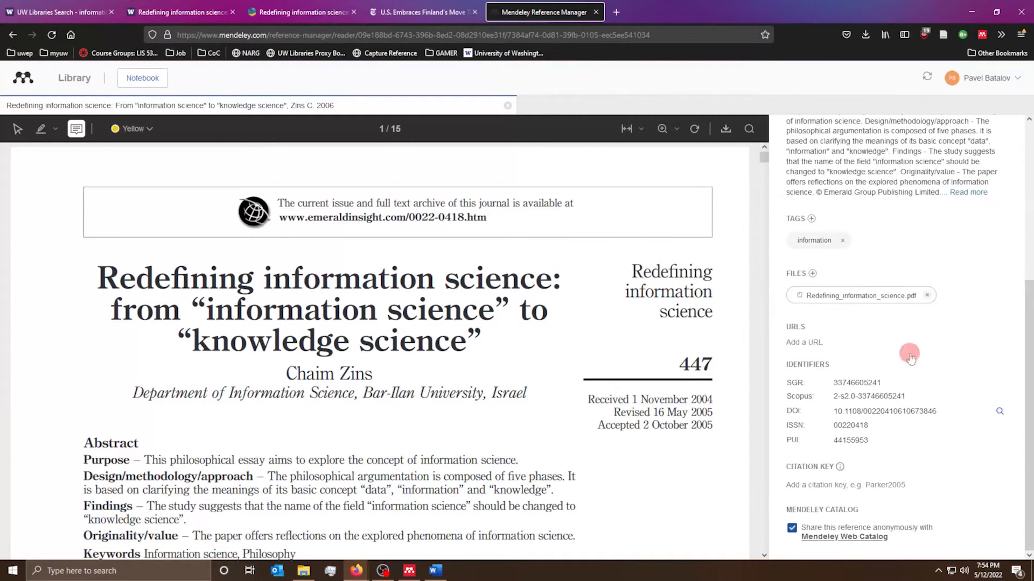
pyautogui.scroll(5, 853, 498)
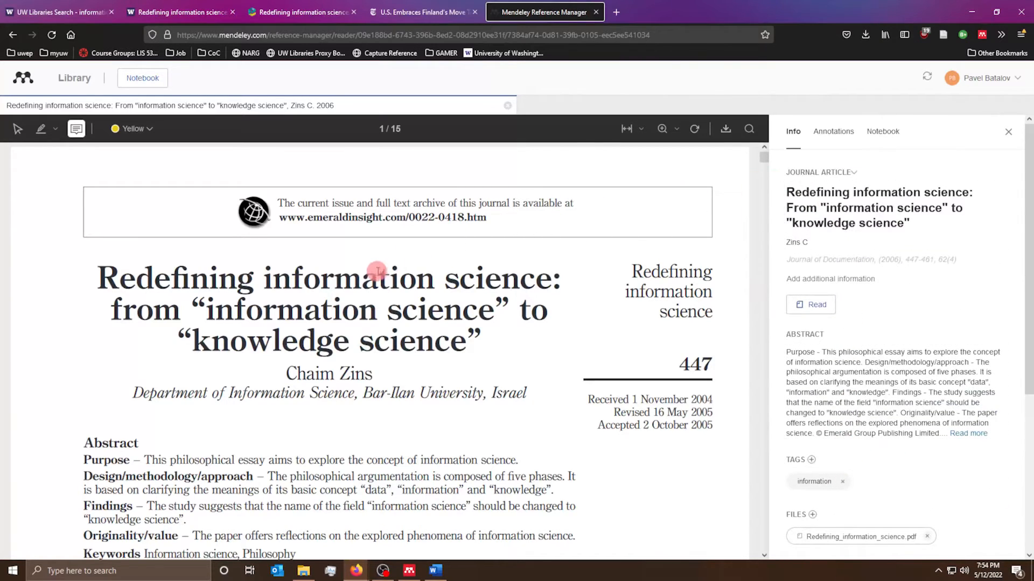
pyautogui.click(845, 133)
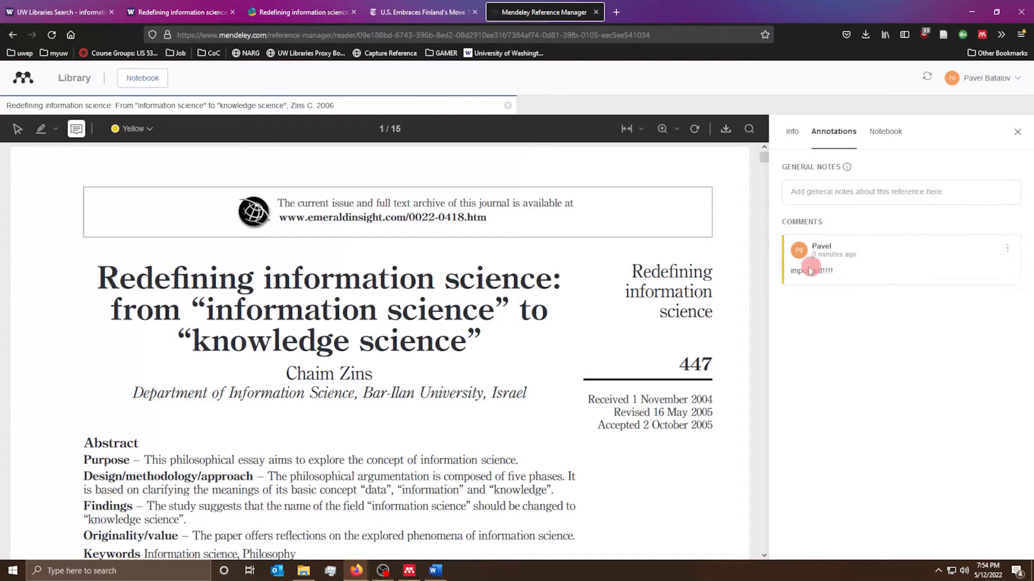
pyautogui.click(1006, 249)
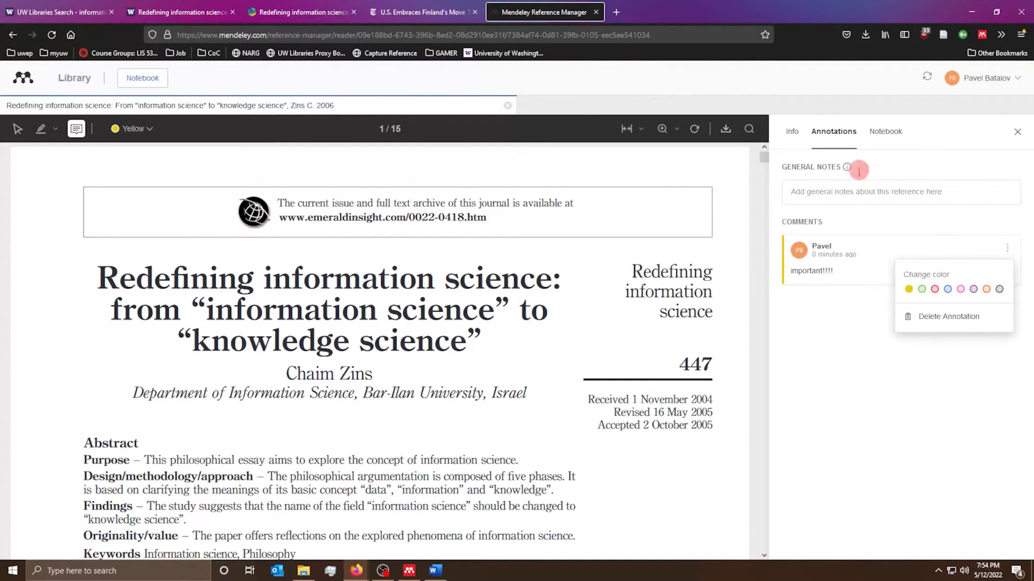
pyautogui.scroll(-8, 512, 317)
pyautogui.scroll(2, 382, 304)
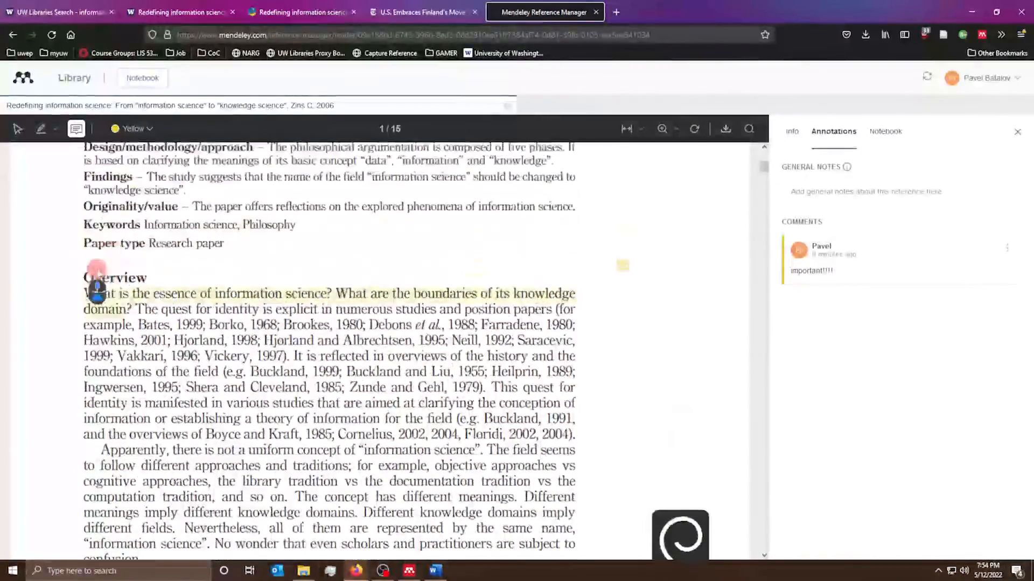
# - Try placing sticky notes with the highlighter tool, then close the Annotations panel
pyautogui.click(41, 129)
pyautogui.click(96, 304)
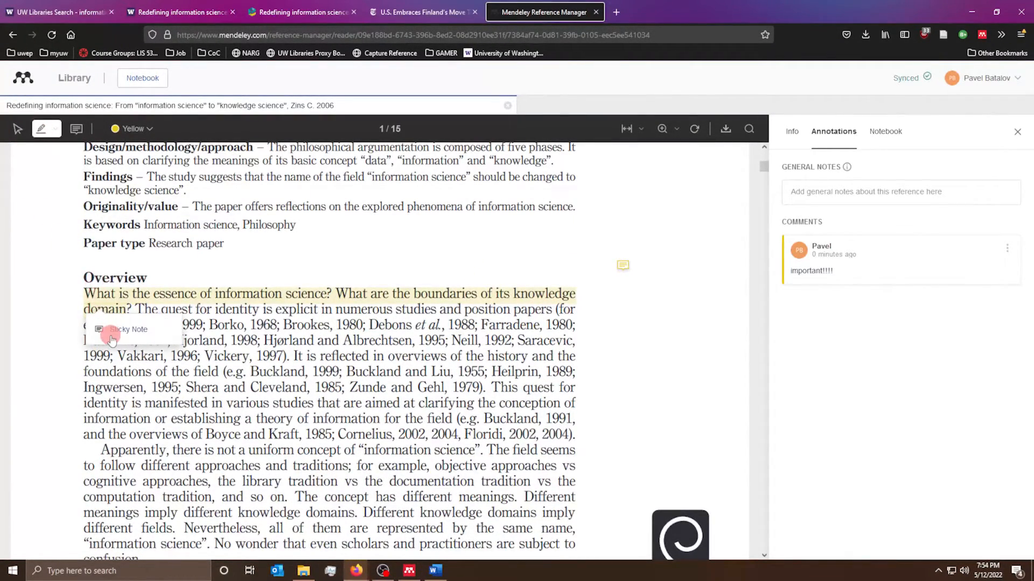
pyautogui.click(285, 383)
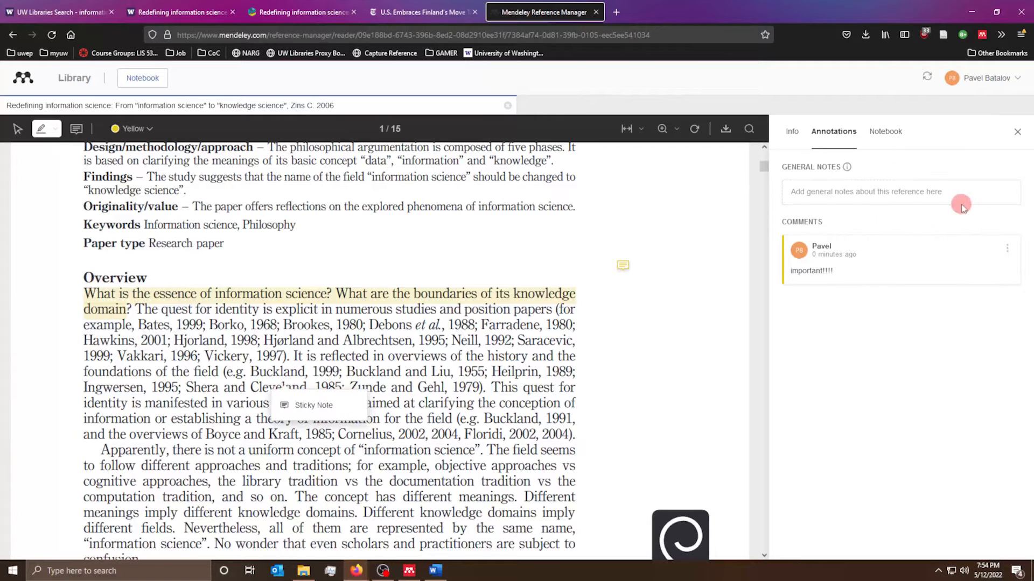
pyautogui.click(1013, 143)
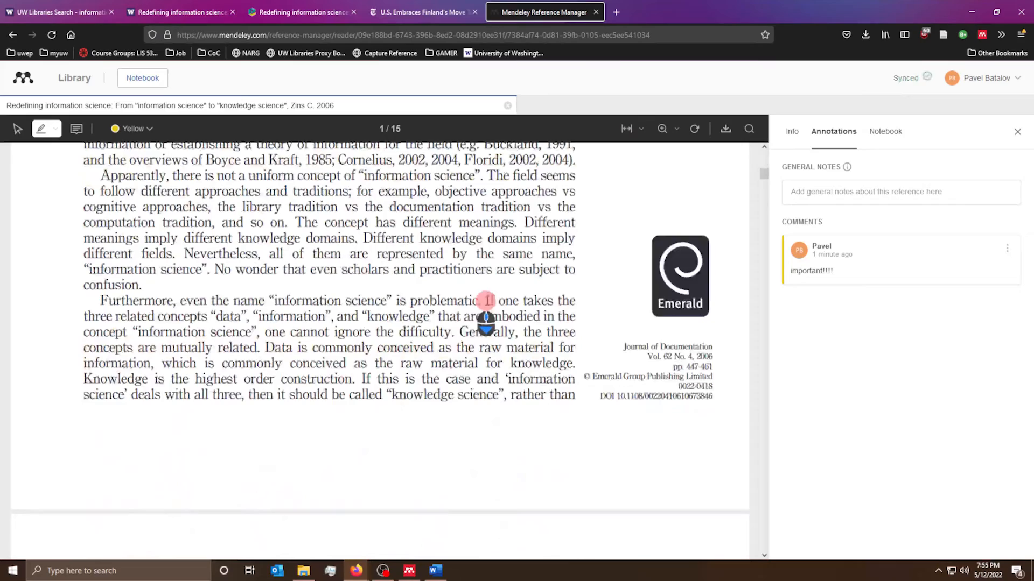
pyautogui.scroll(4, 463, 320)
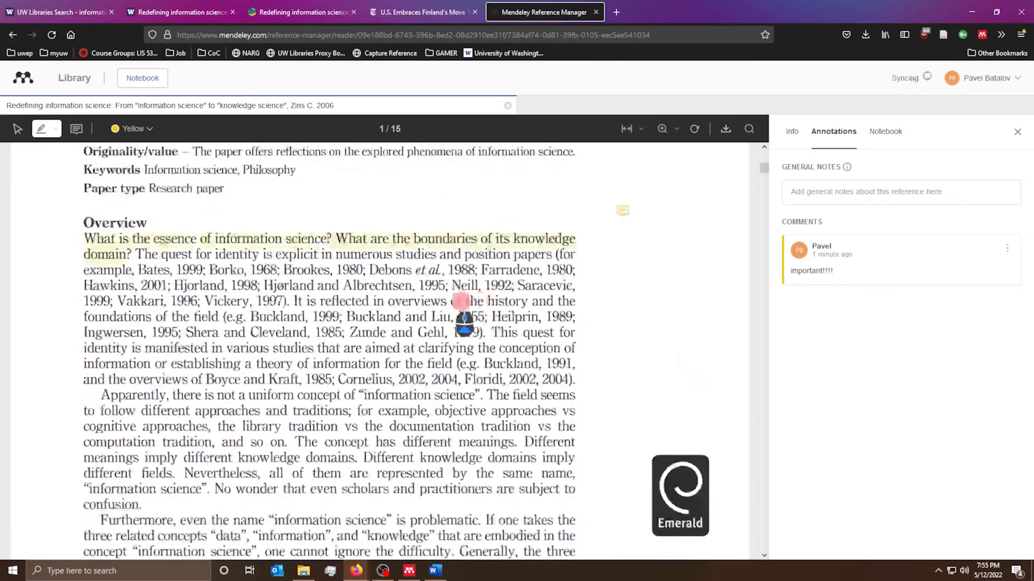
pyautogui.click(1017, 136)
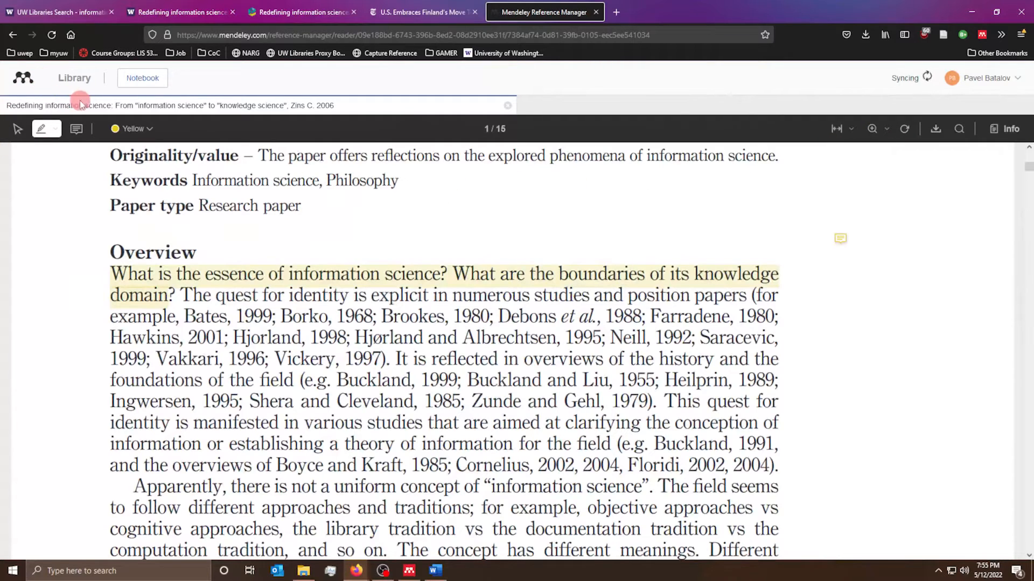
# - Open the CHID 491 collection and preview the Zins C paper
pyautogui.click(72, 79)
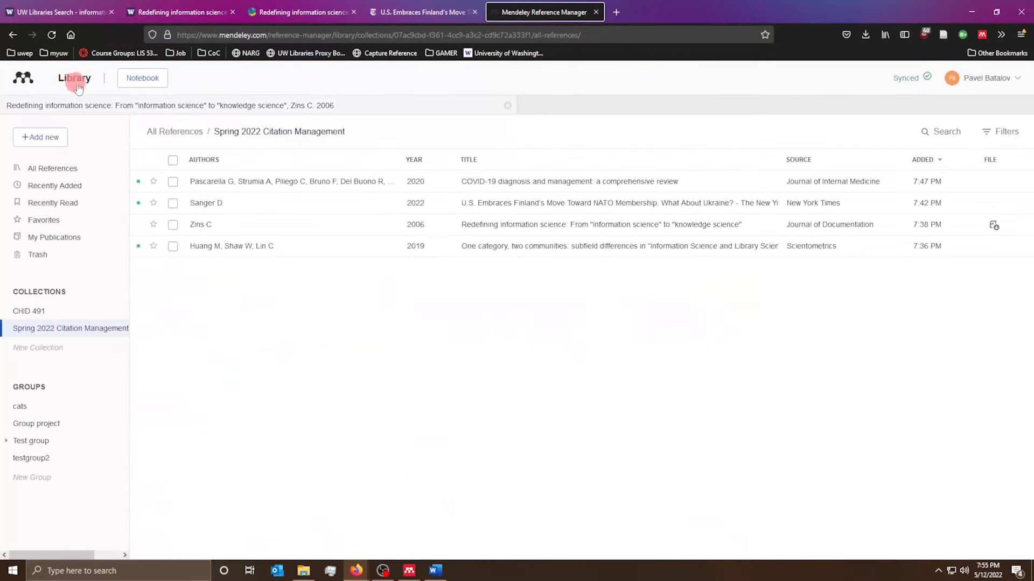
pyautogui.click(63, 312)
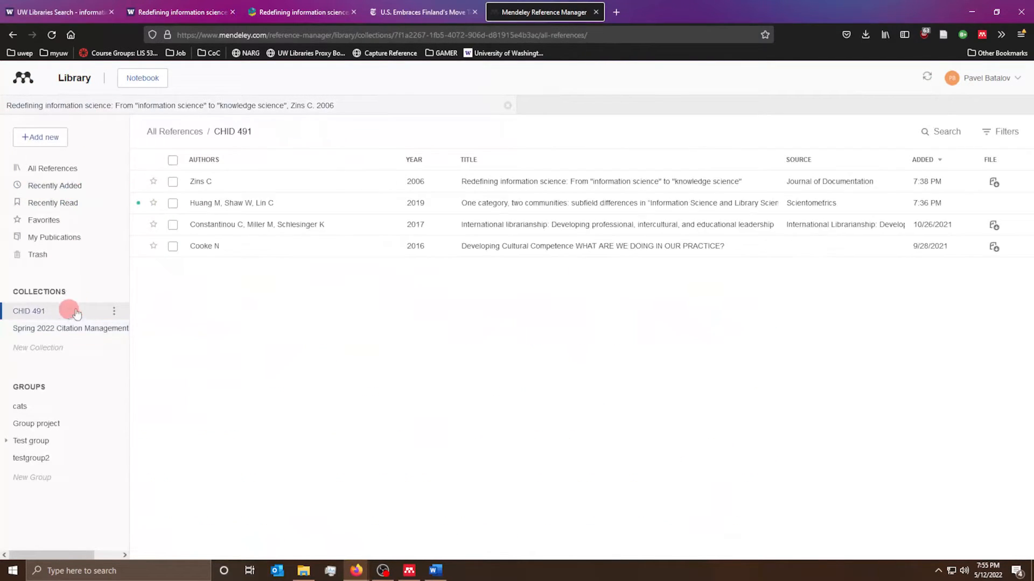
pyautogui.doubleClick(213, 192)
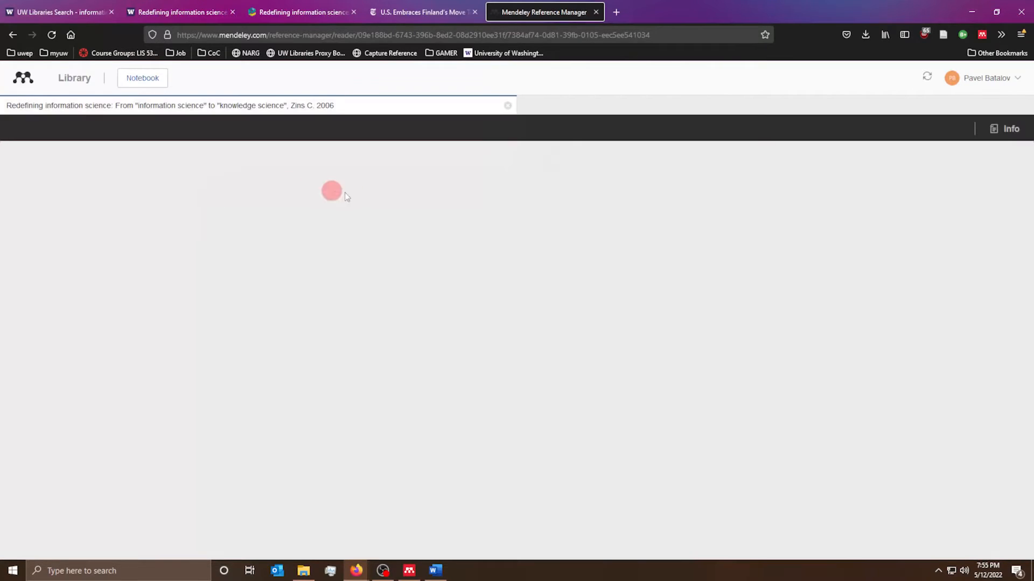
pyautogui.scroll(6, 817, 350)
pyautogui.scroll(-4, 826, 418)
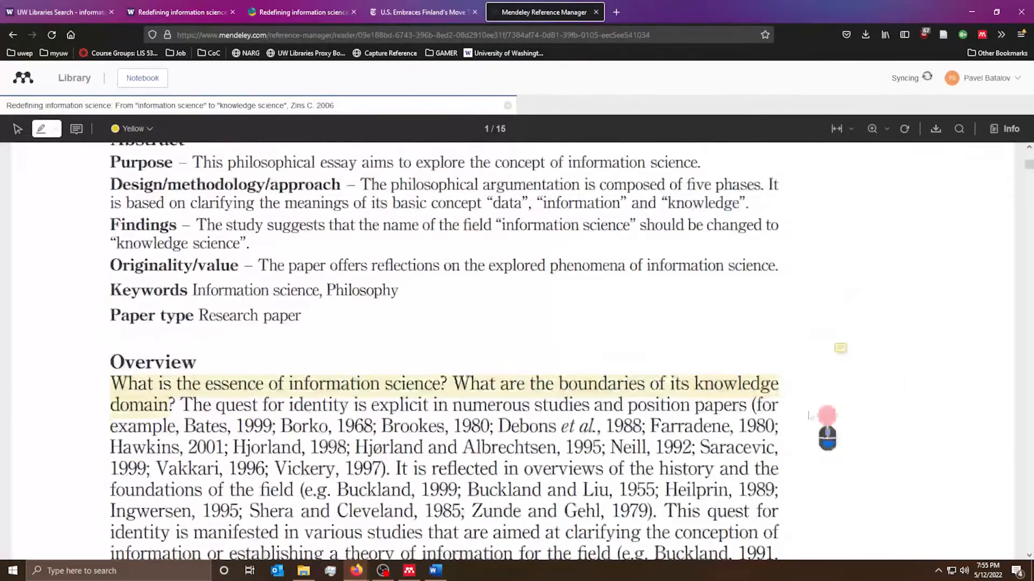
# - Add the Zins C reference to testgroup2 and open that group
pyautogui.click(59, 80)
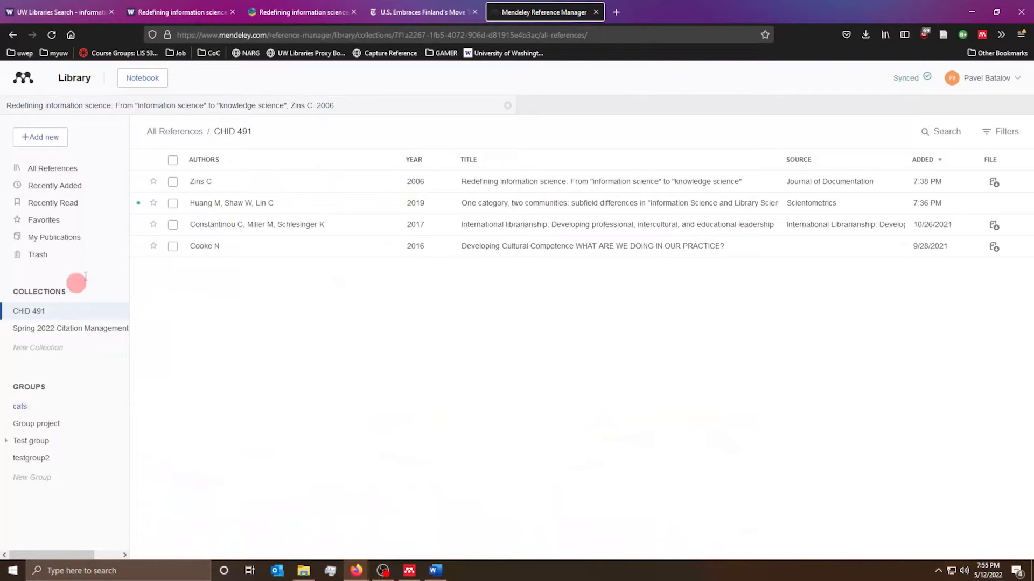
pyautogui.moveTo(237, 188); pyautogui.dragTo(58, 460)
pyautogui.click(57, 461)
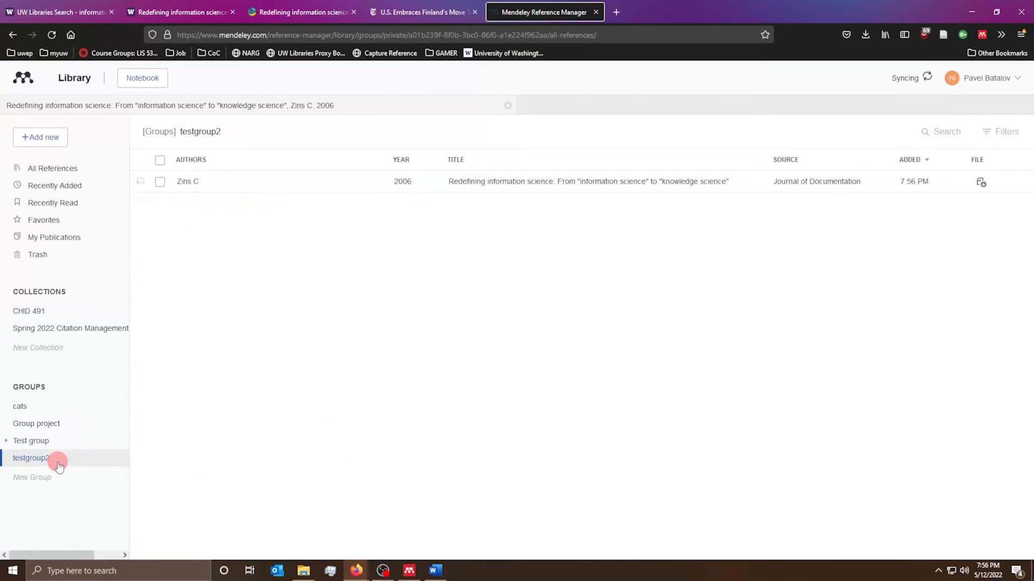
# - Open the shared Zins C paper and view its highlighted passage's options
pyautogui.click(240, 183)
pyautogui.doubleClick(629, 181)
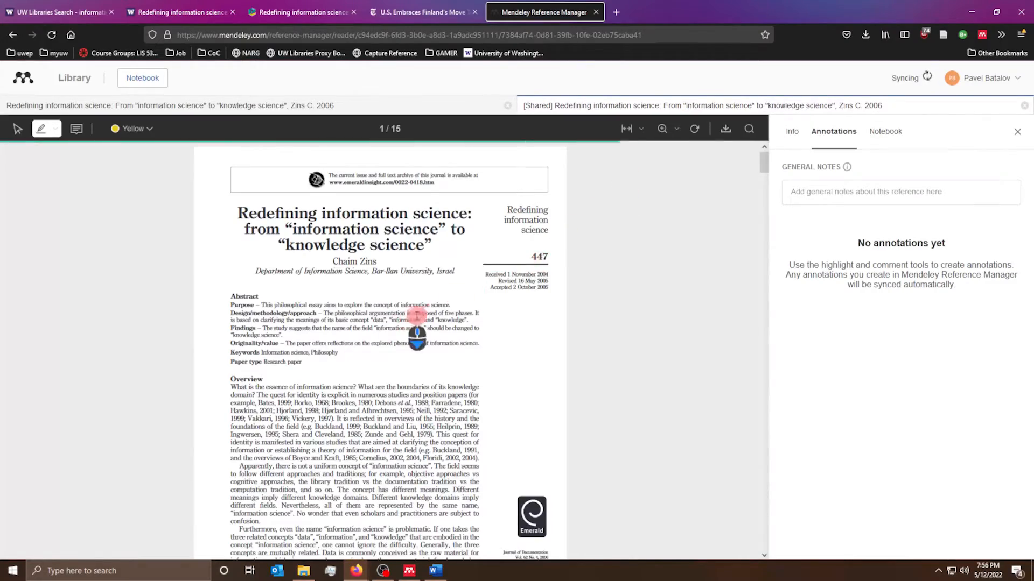
pyautogui.scroll(-10, 392, 345)
pyautogui.scroll(10, 386, 356)
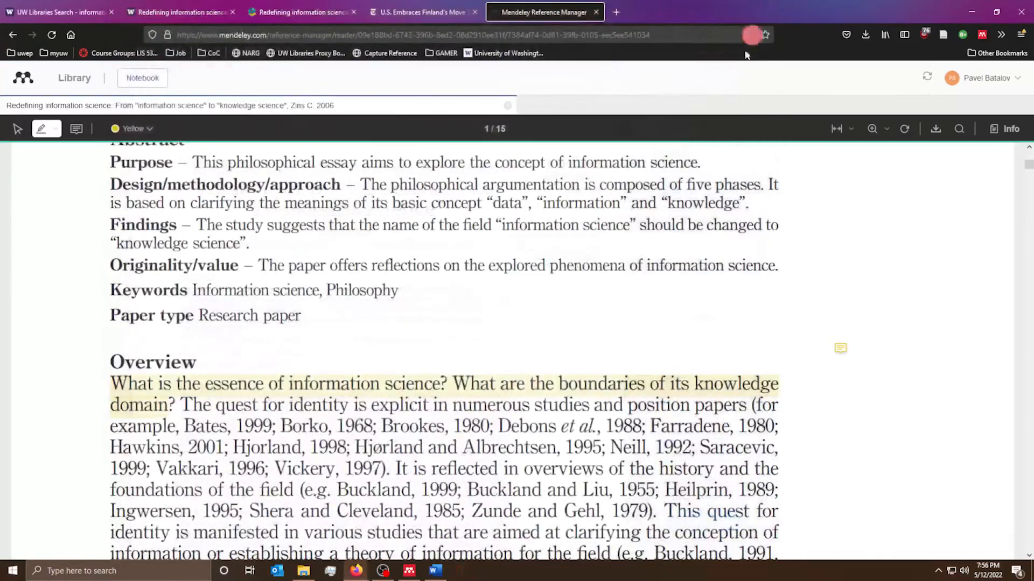
pyautogui.click(159, 385)
pyautogui.scroll(-8, 317, 412)
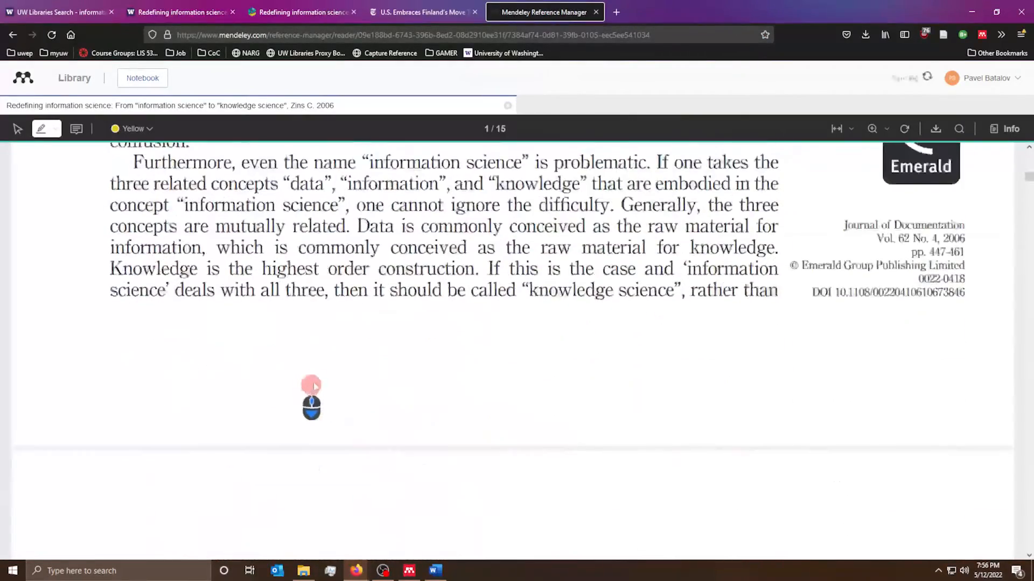
pyautogui.scroll(12, 315, 396)
pyautogui.scroll(2, 715, 307)
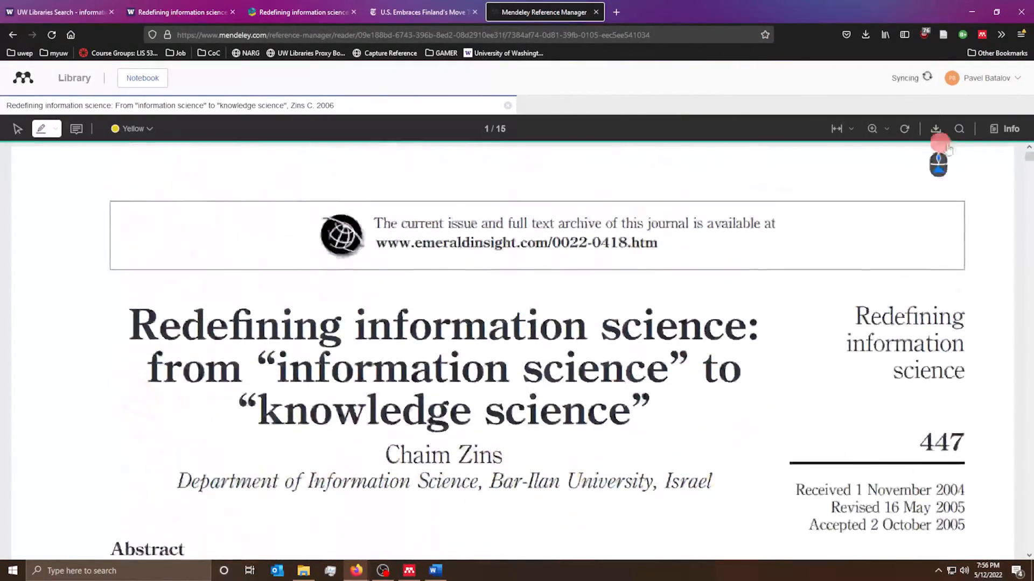
# - Download the Zins paper as a PDF into Adobe Acrobat Reader
pyautogui.click(1002, 131)
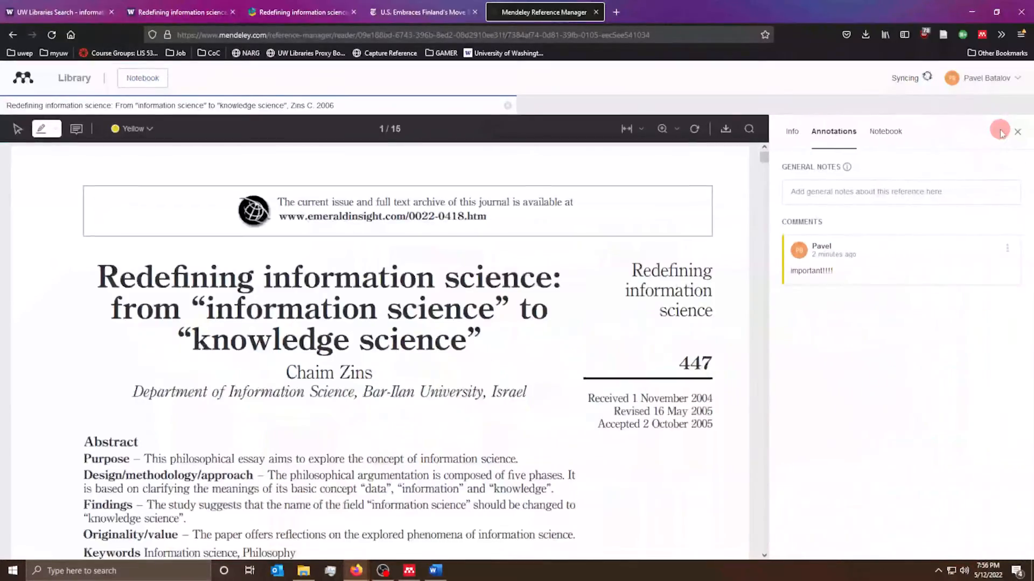
pyautogui.click(1008, 128)
pyautogui.scroll(-10, 452, 364)
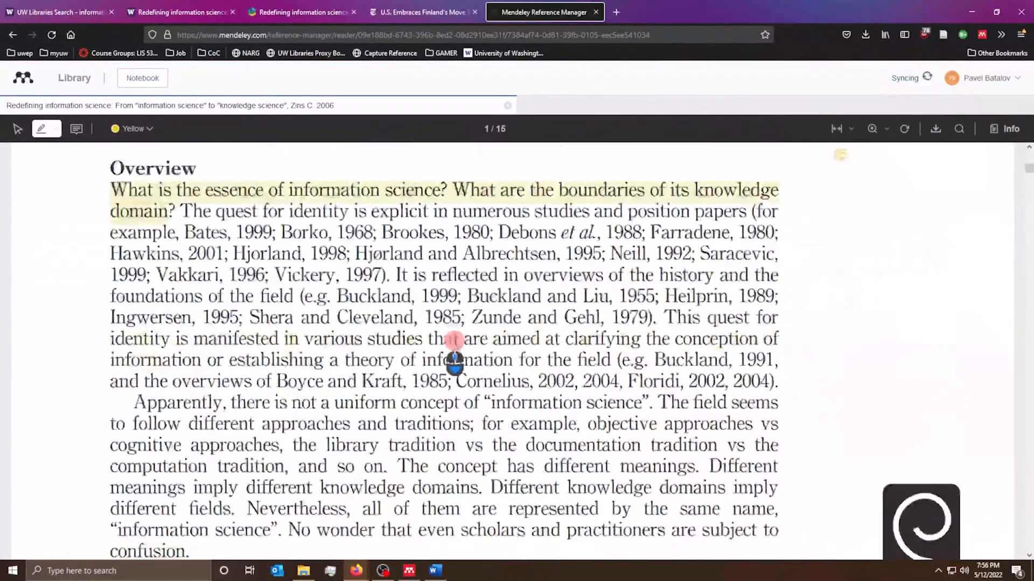
pyautogui.scroll(5, 453, 310)
pyautogui.click(935, 132)
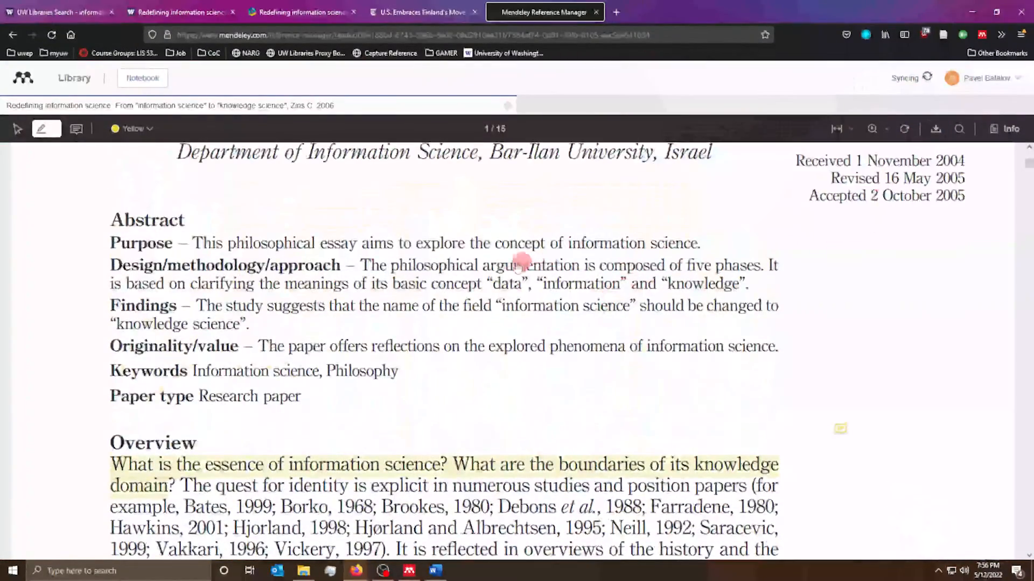
pyautogui.scroll(-9, 231, 221)
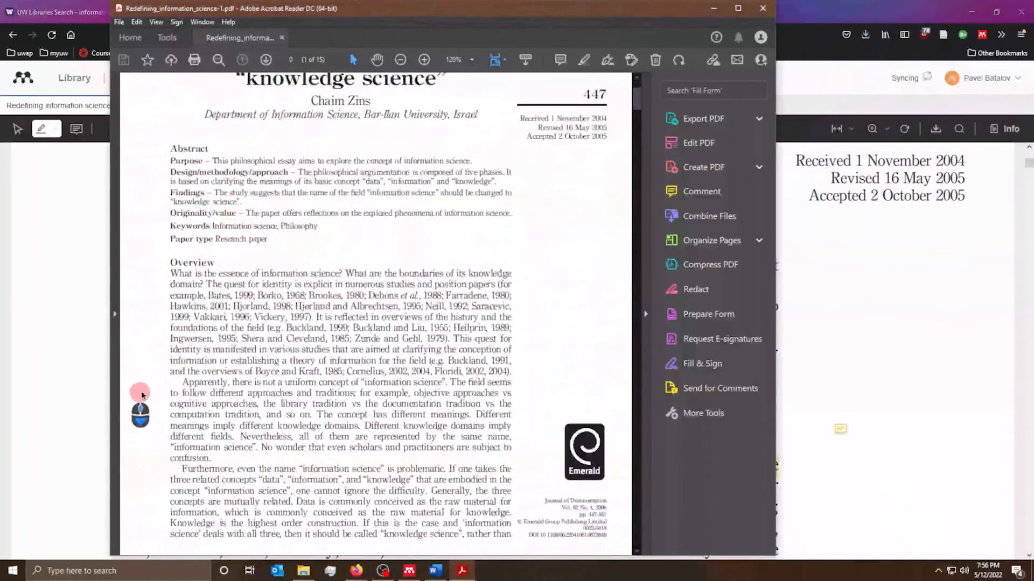
# - Close Acrobat Reader and the reader tab, then show the CHID 491 collection's four references
pyautogui.click(763, 8)
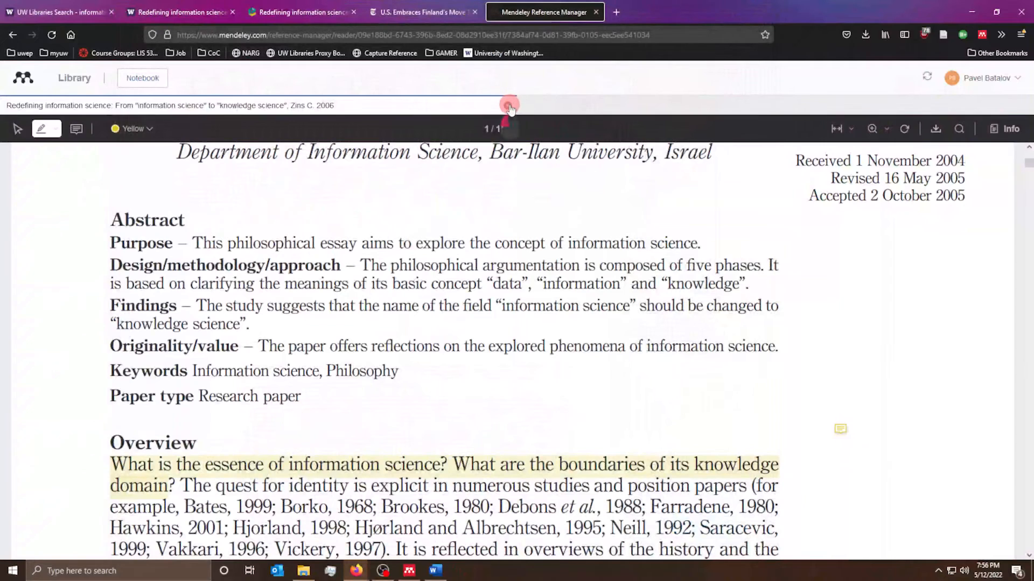
pyautogui.click(510, 107)
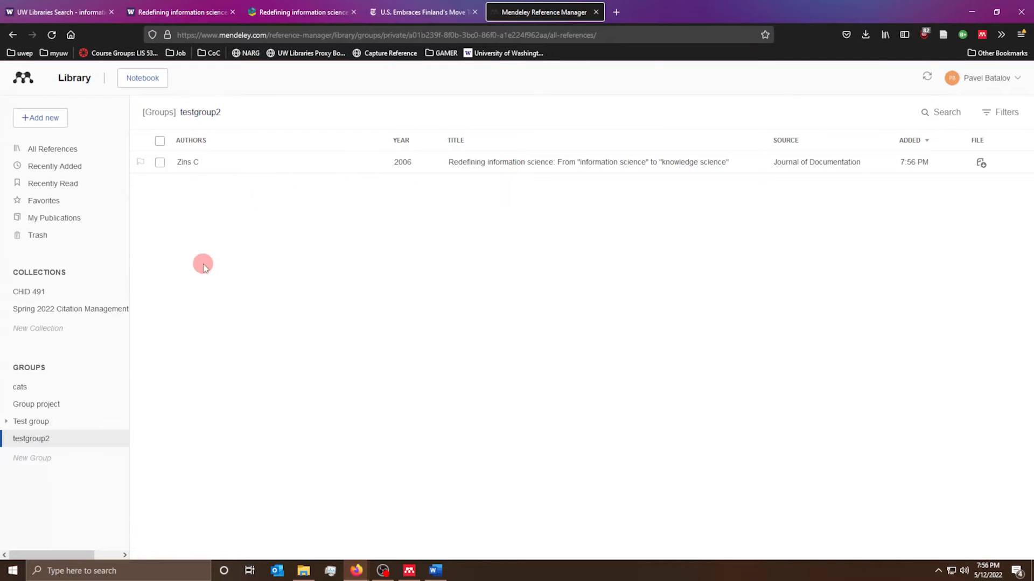
pyautogui.click(57, 296)
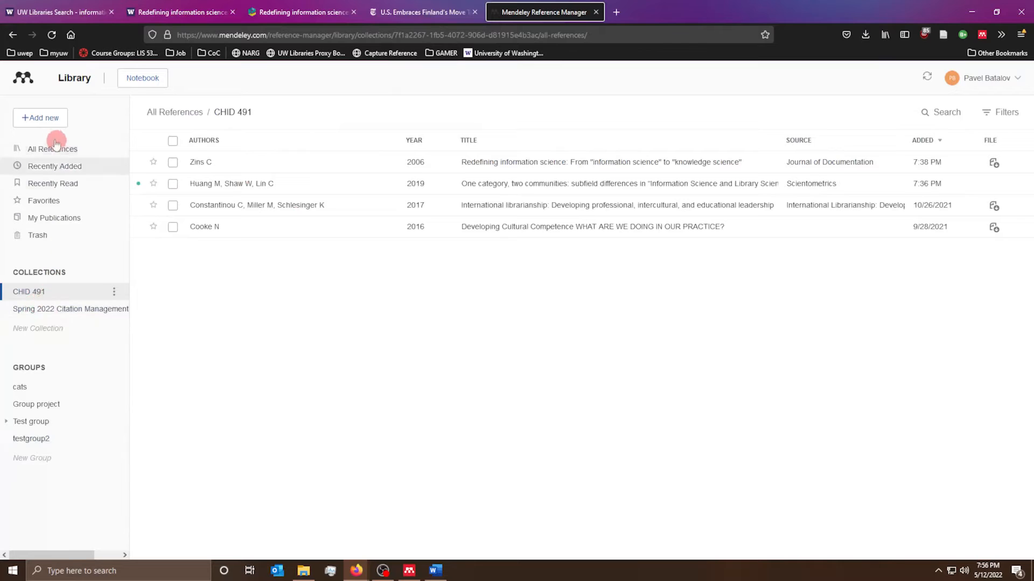
# - Go through All References and Spring 2022 Citation Management to testgroup2, briefly opening its Zins 2006 paper
pyautogui.click(64, 157)
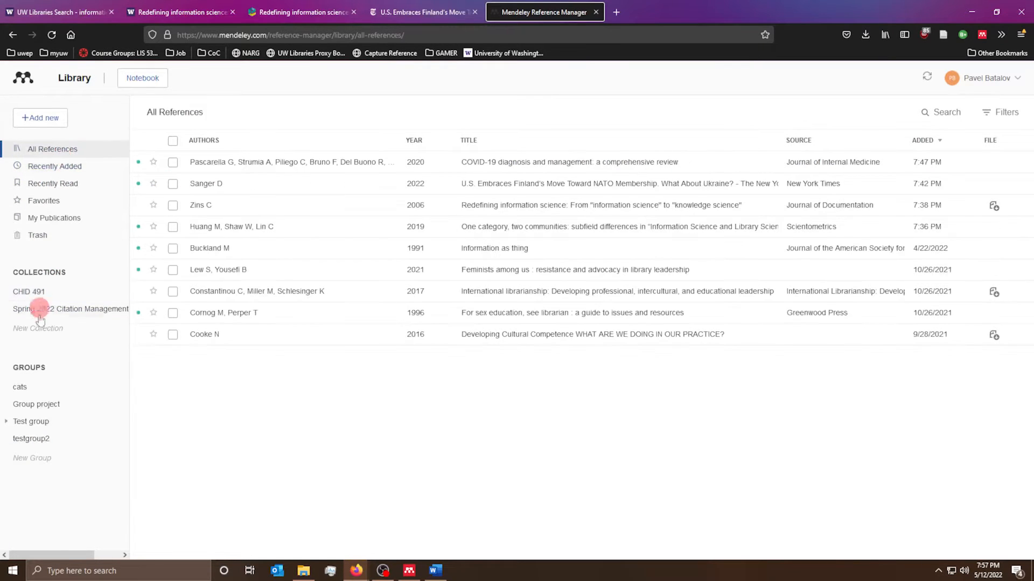
pyautogui.click(41, 317)
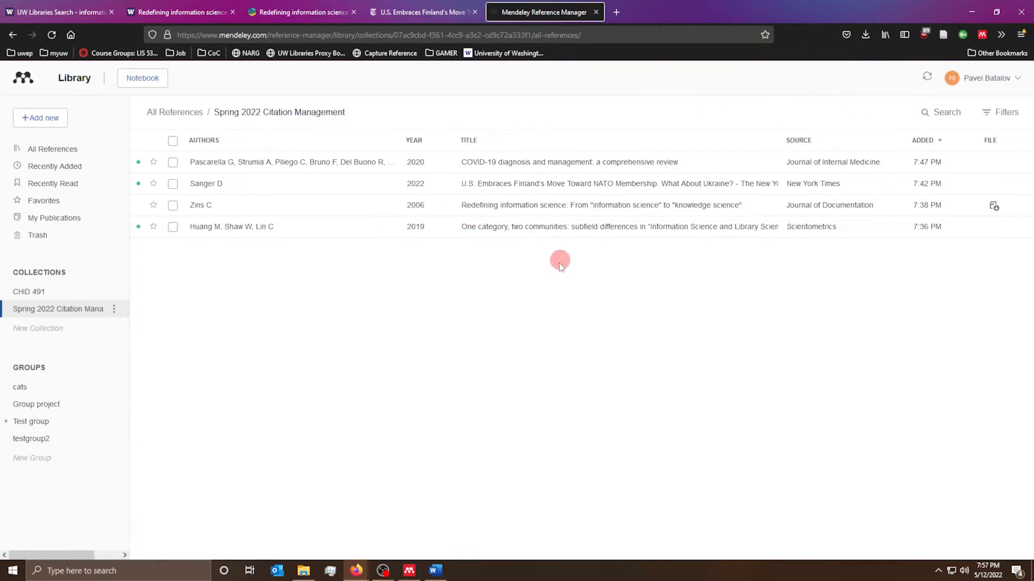
pyautogui.click(35, 437)
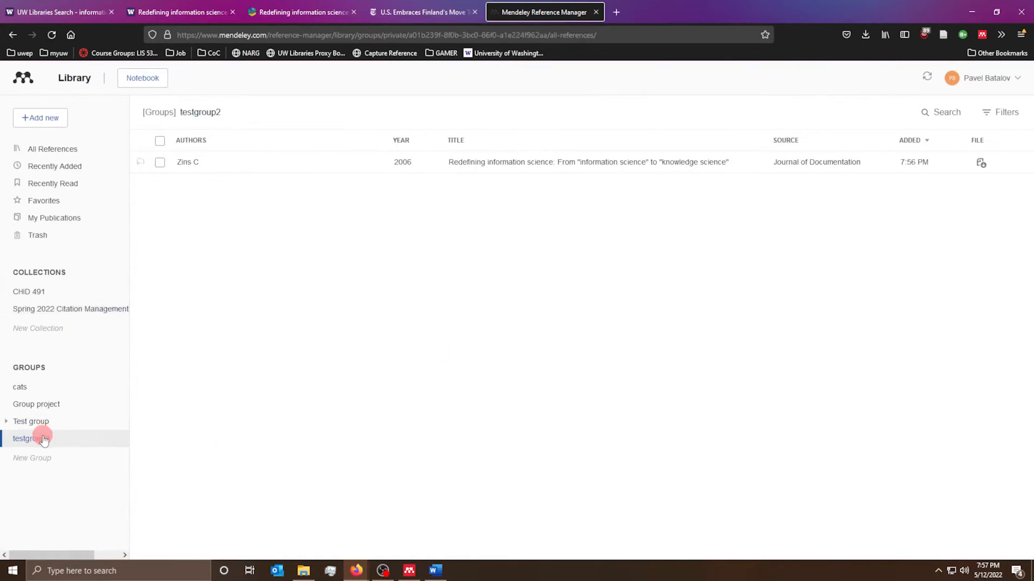
pyautogui.doubleClick(384, 170)
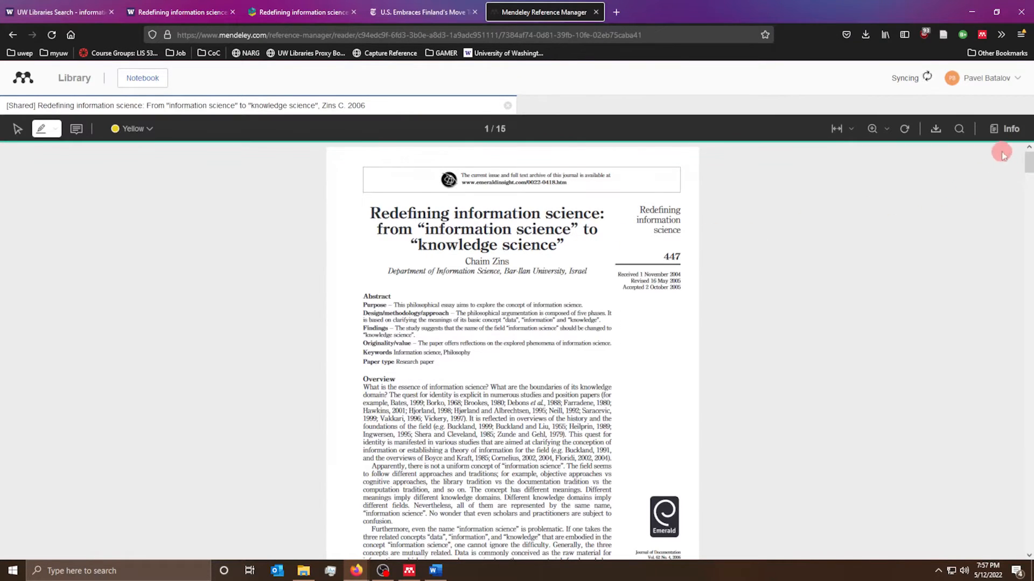
pyautogui.click(507, 105)
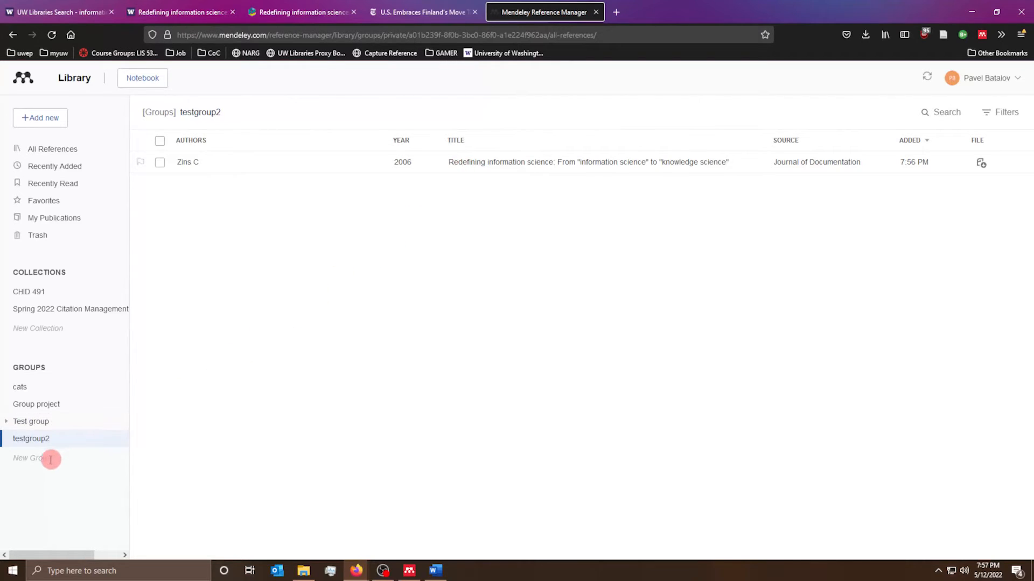
# - Create a new group named Testgroup3 and open it
pyautogui.click(64, 500)
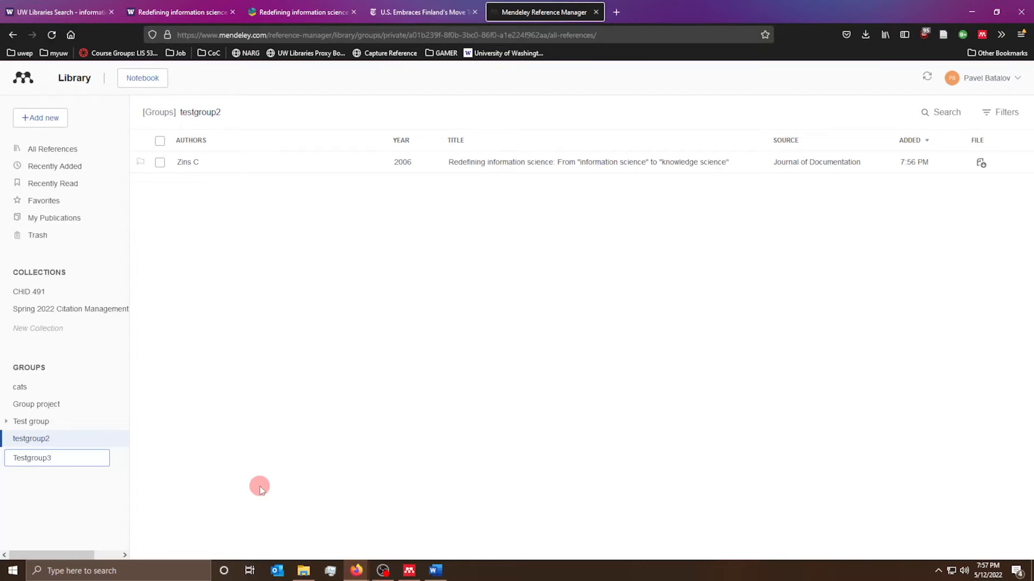
pyautogui.press('Return')
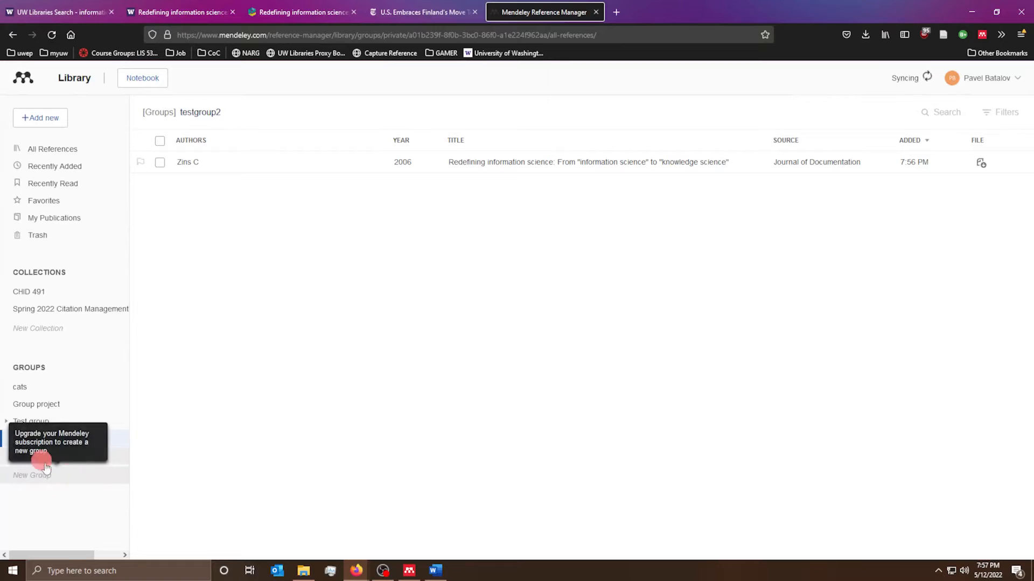
pyautogui.click(112, 458)
# - Open Testgroup3's Manage Group settings to the Invite members form, then close Preferences
pyautogui.rightClick(60, 461)
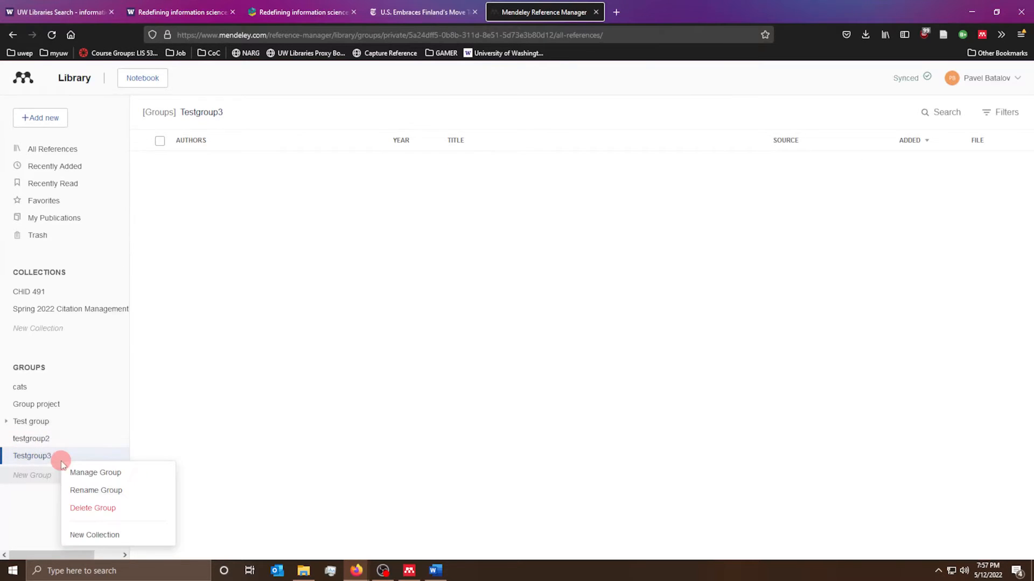
pyautogui.click(92, 474)
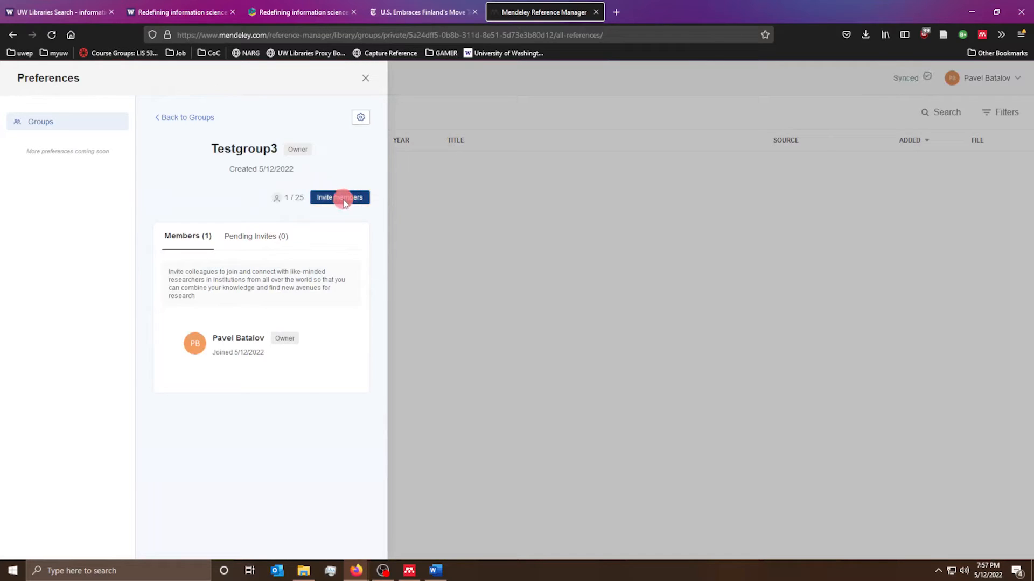
pyautogui.click(324, 204)
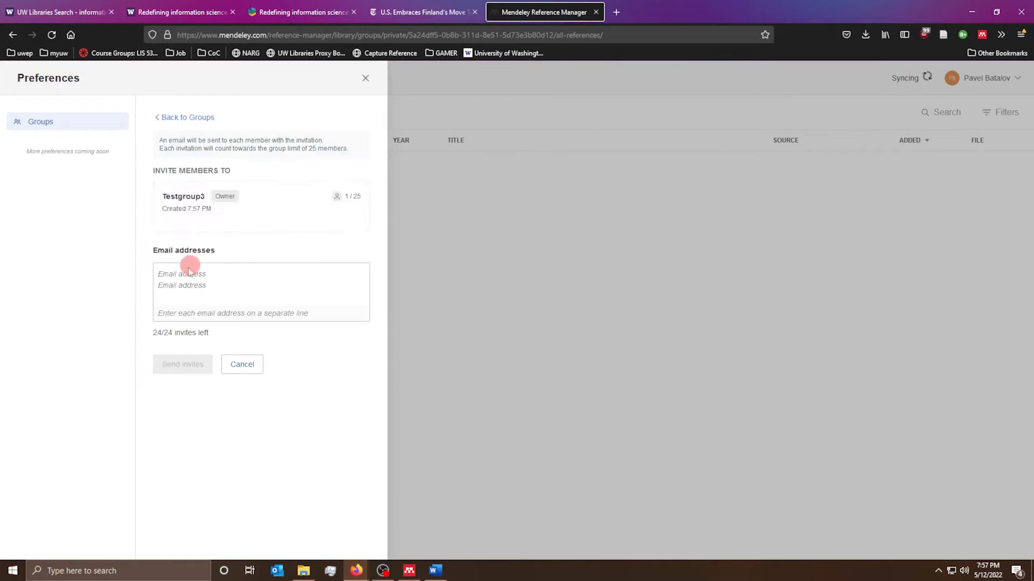
pyautogui.click(201, 285)
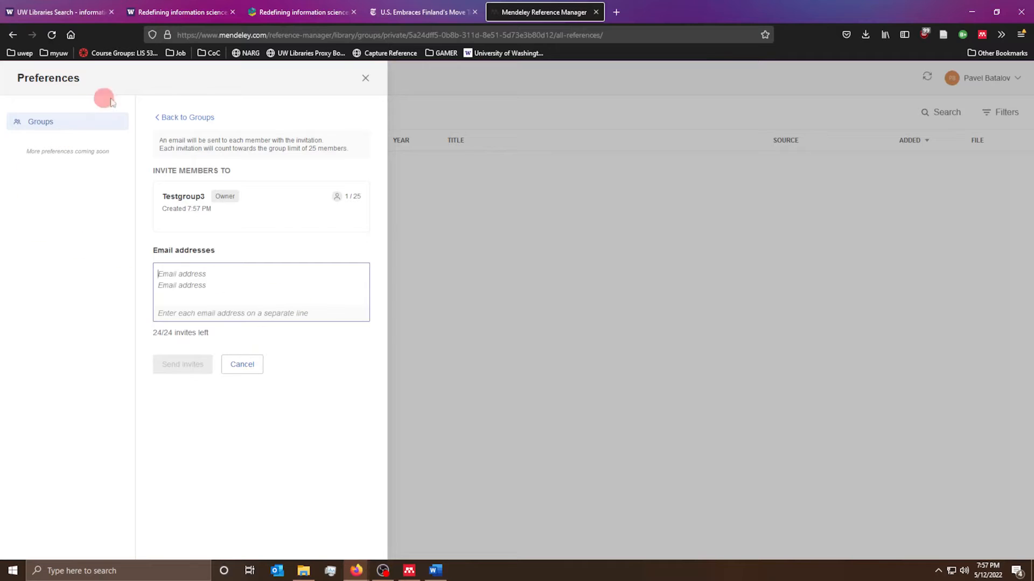
pyautogui.click(363, 76)
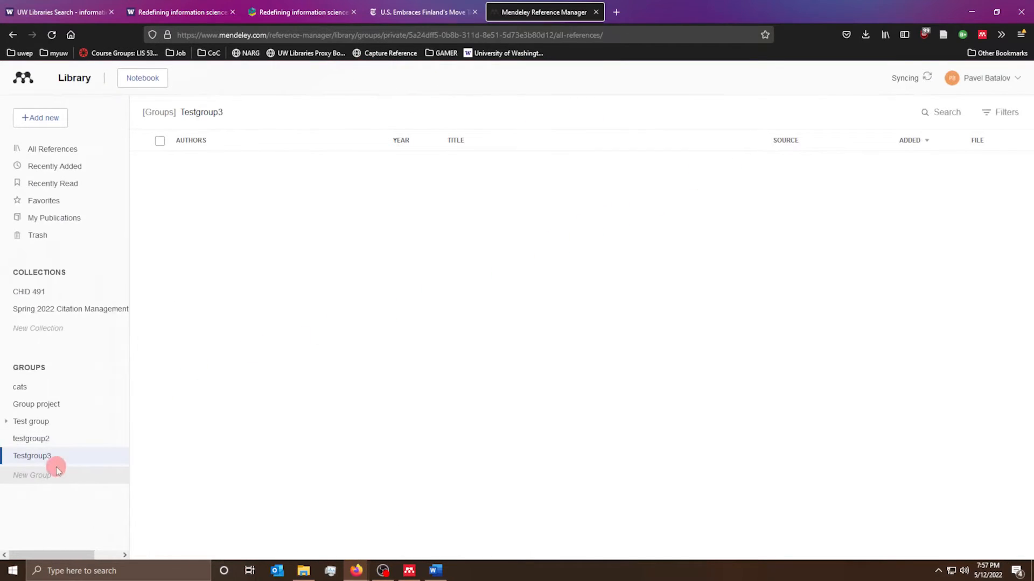
# - Highlight the Zins paper's opening Overview questions in yellow in testgroup2, then switch to Word
pyautogui.click(81, 440)
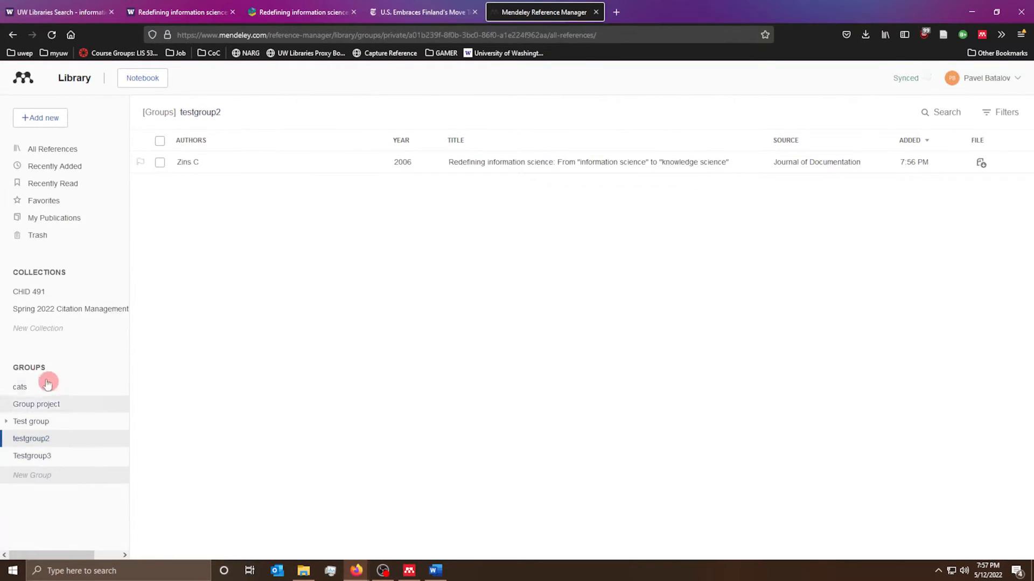
pyautogui.doubleClick(535, 170)
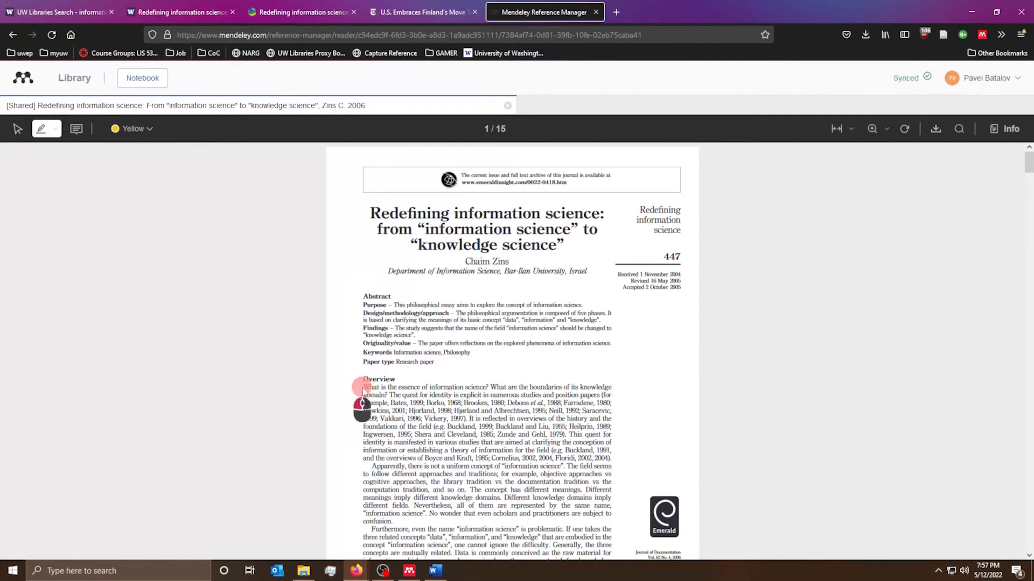
pyautogui.moveTo(362, 392); pyautogui.dragTo(218, 365)
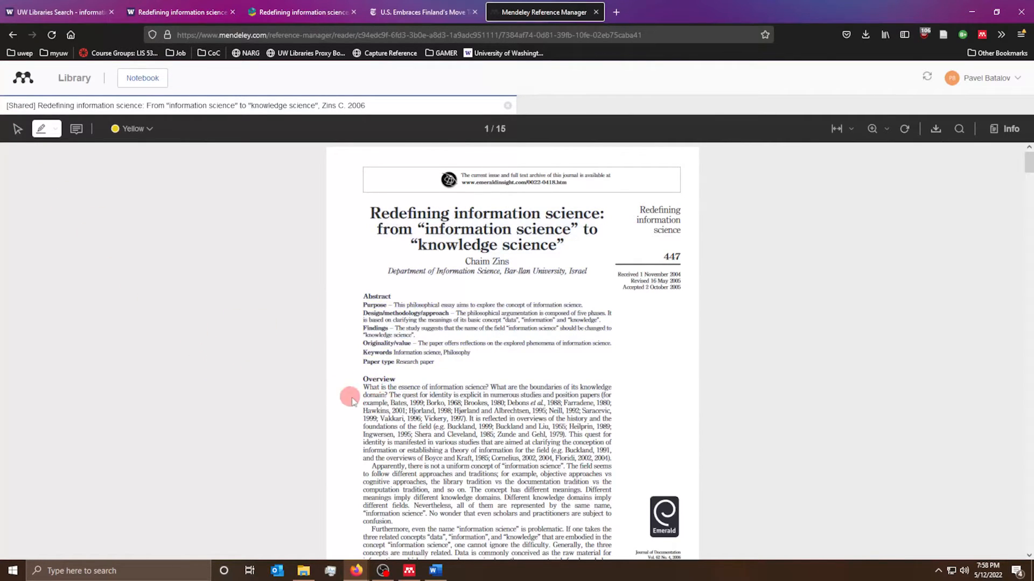
pyautogui.moveTo(364, 387); pyautogui.dragTo(391, 415)
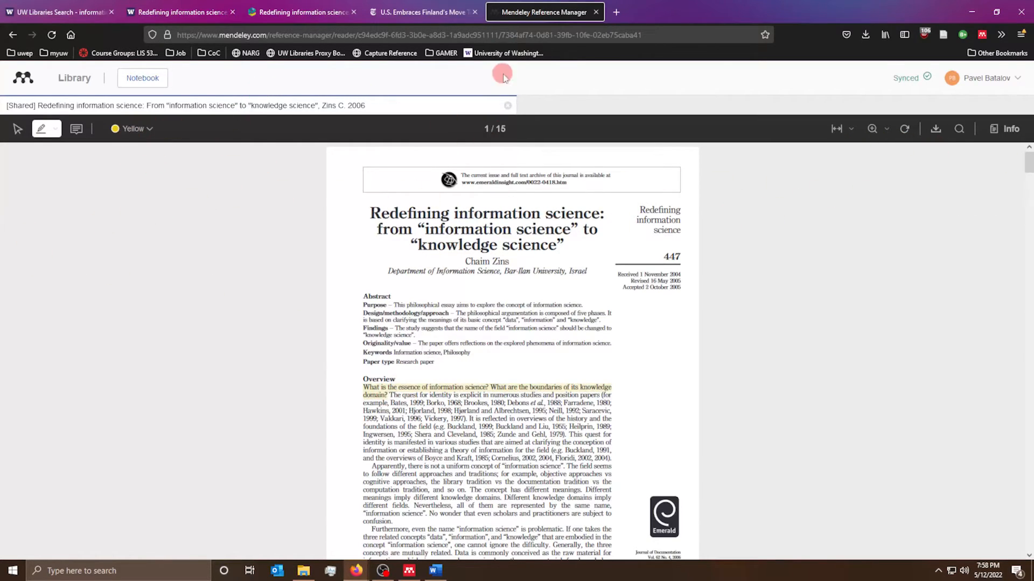
pyautogui.click(508, 105)
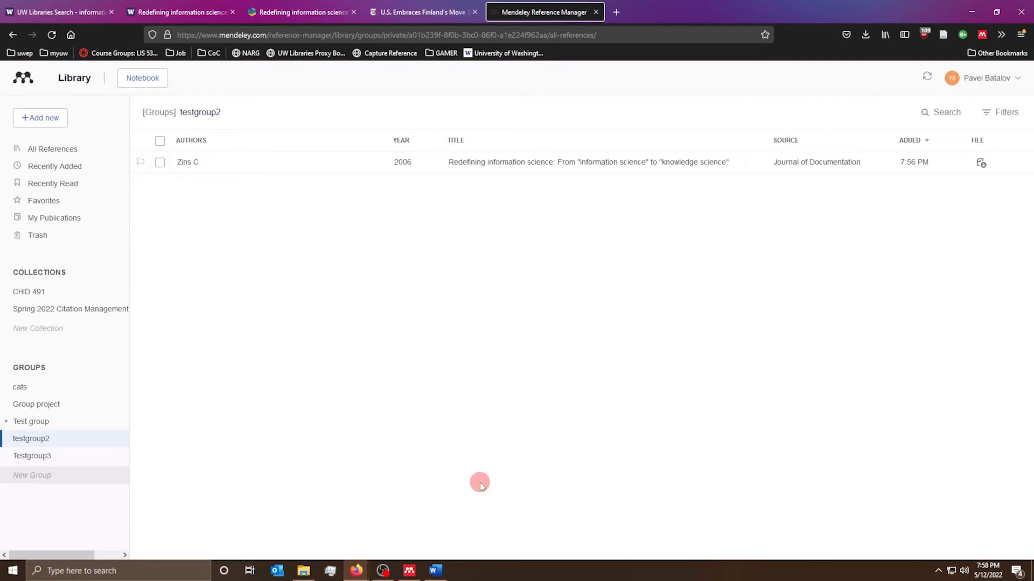
pyautogui.click(435, 570)
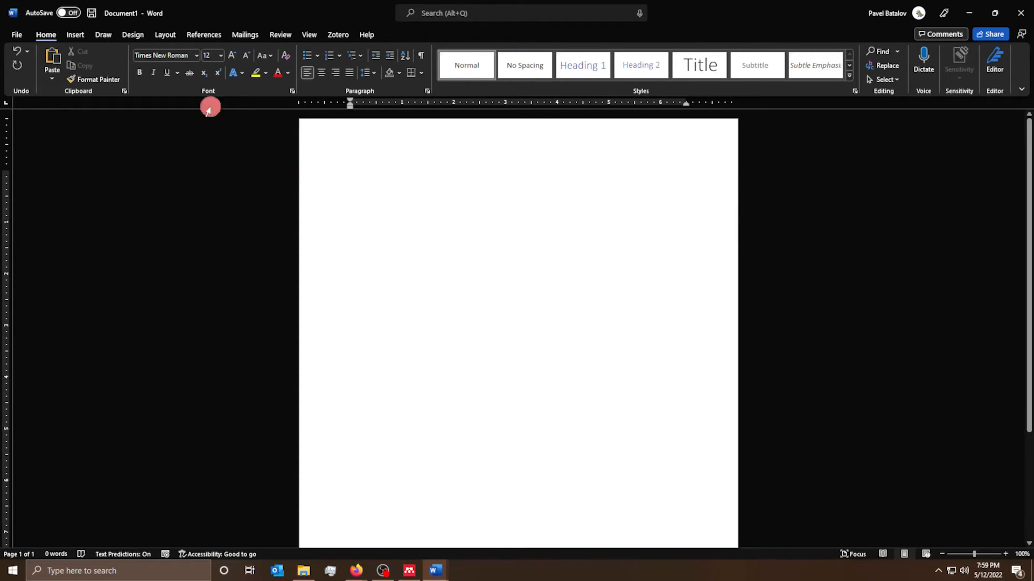
# - Open the Mendeley Cite pane from the References ribbon and choose Get started
pyautogui.click(204, 35)
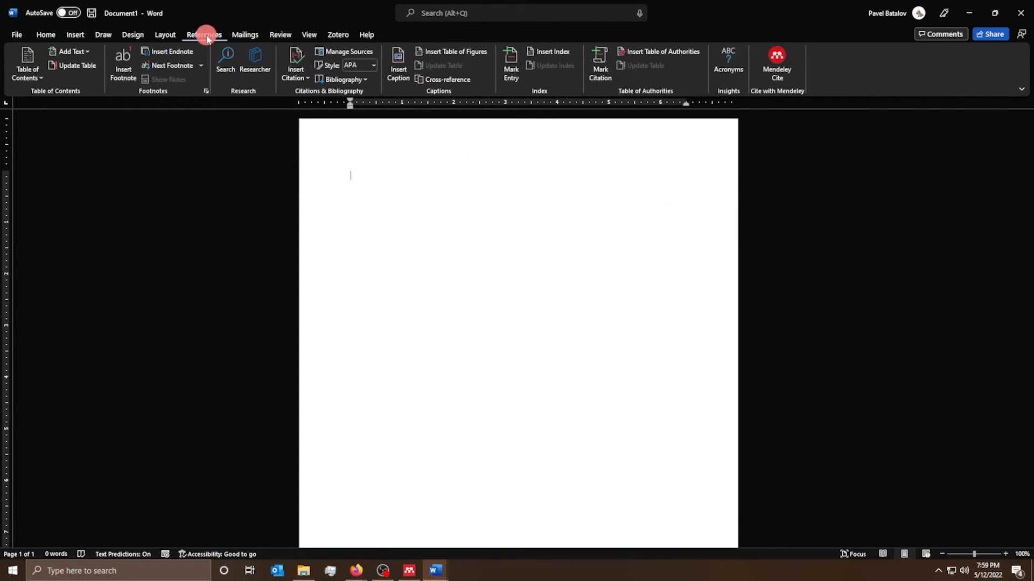
pyautogui.click(780, 63)
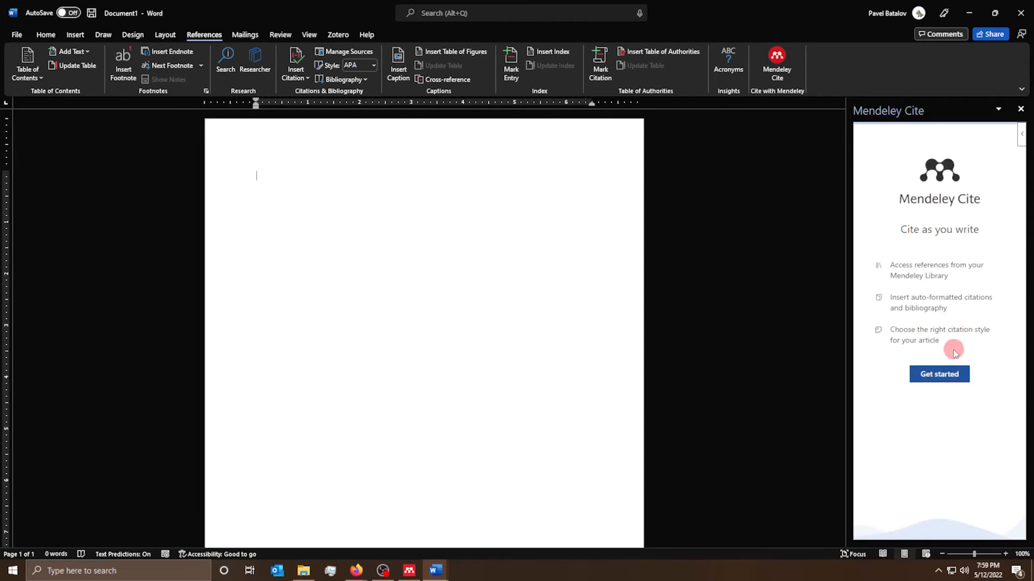
pyautogui.click(949, 373)
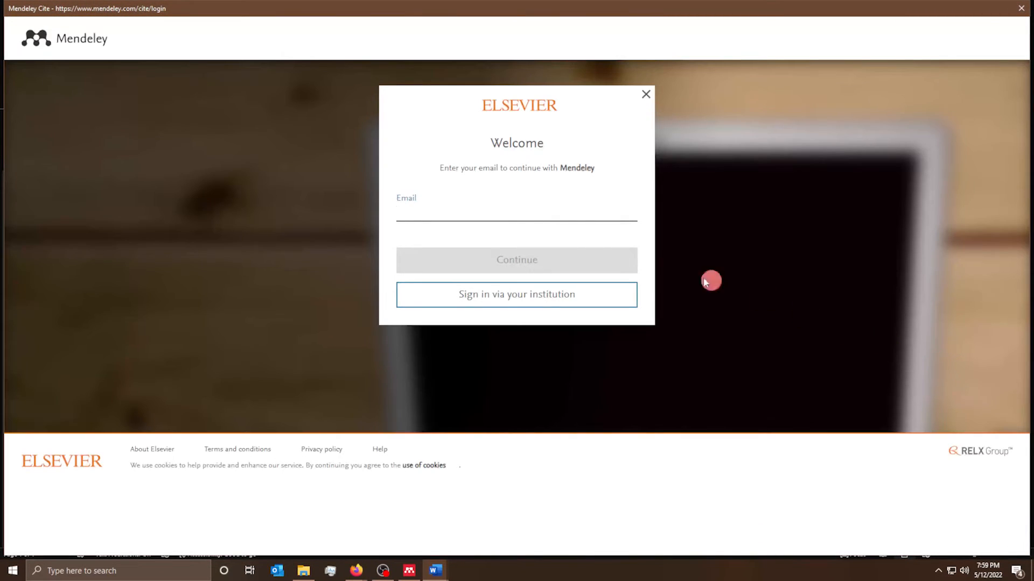
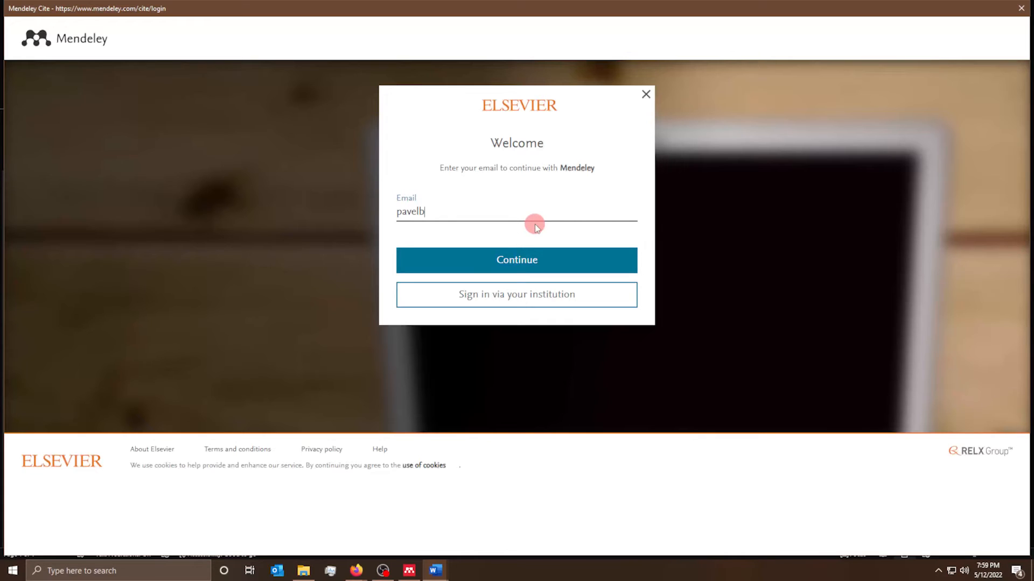
# - Enter the account e-mail and paste the account password to sign in
pyautogui.press('Return')
pyautogui.hotkey('ctrl', 'v')
pyautogui.click(518, 345)
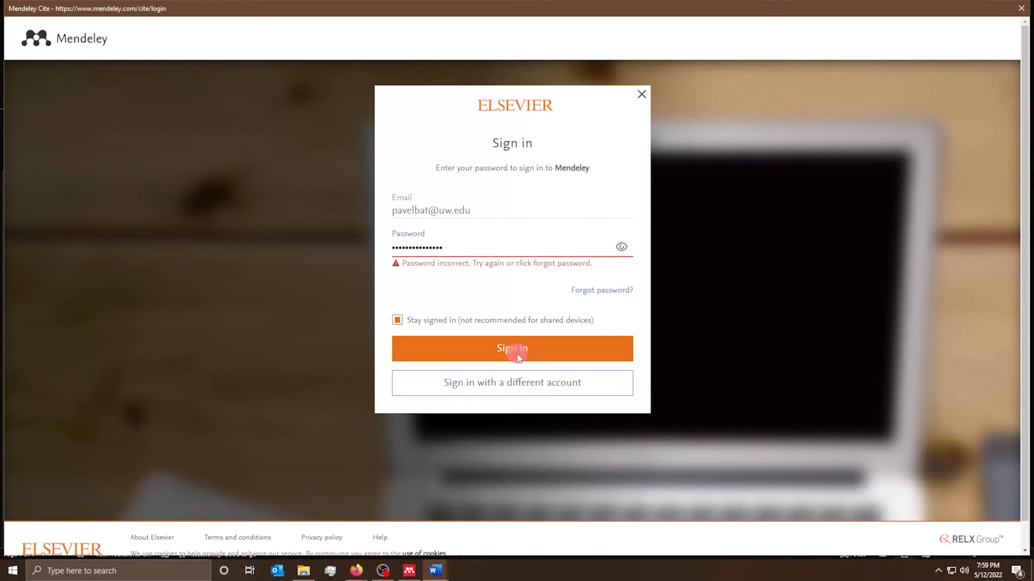
pyautogui.click(516, 350)
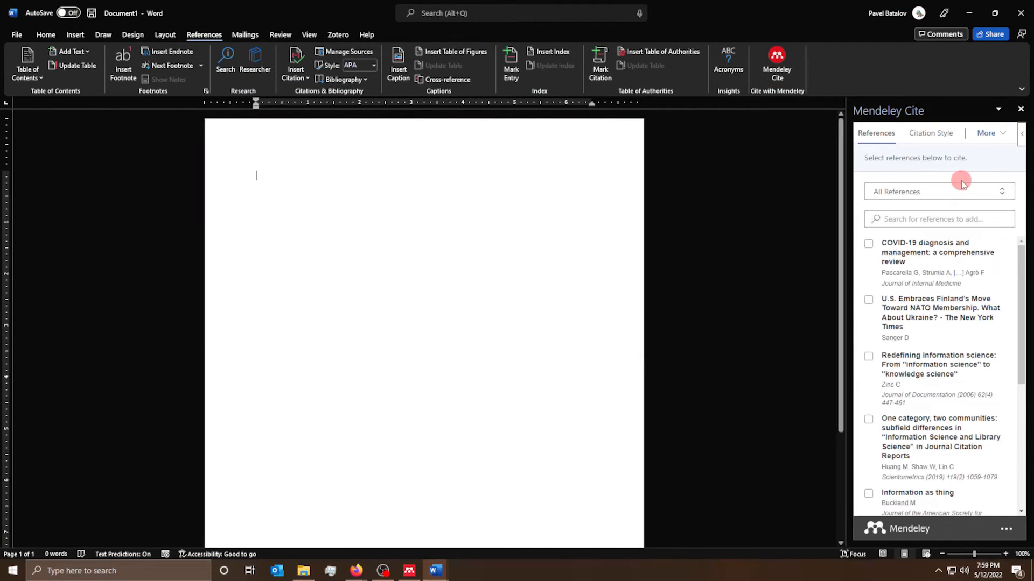
# - Filter Mendeley Cite to the Spring 2022 Citation Management collection and begin the Pascarella sentence on the page
pyautogui.click(885, 192)
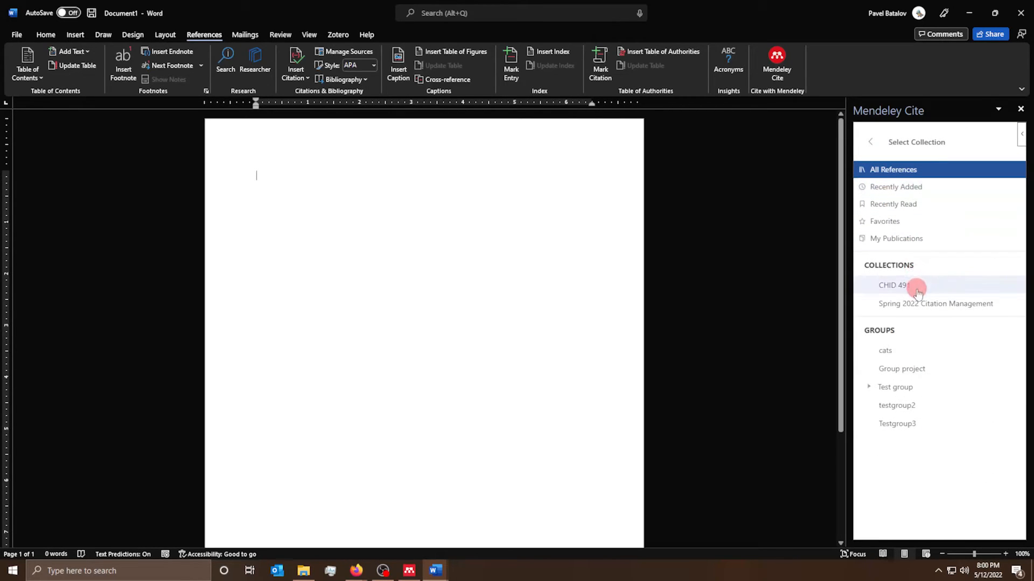
pyautogui.click(891, 302)
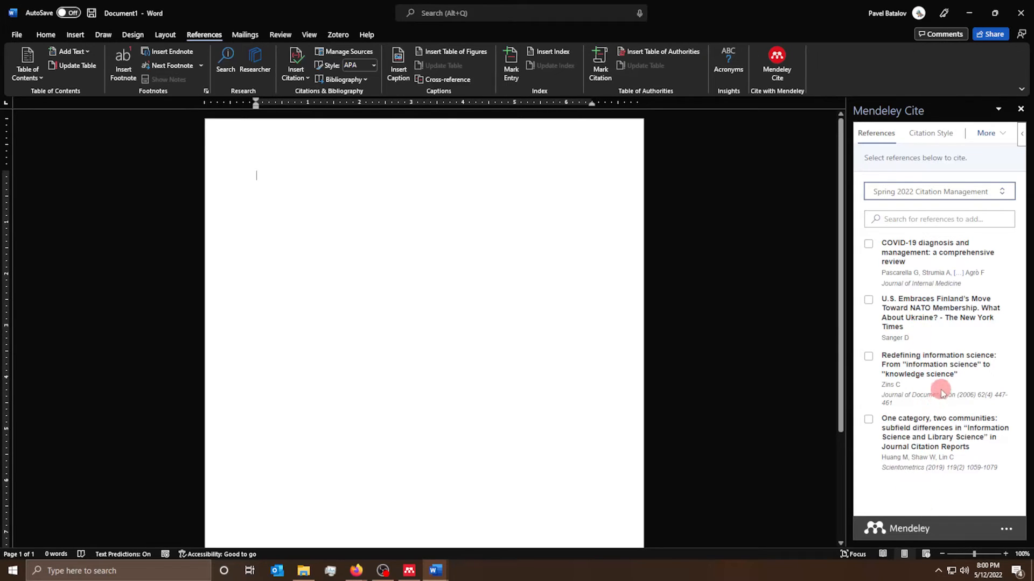
pyautogui.click(317, 201)
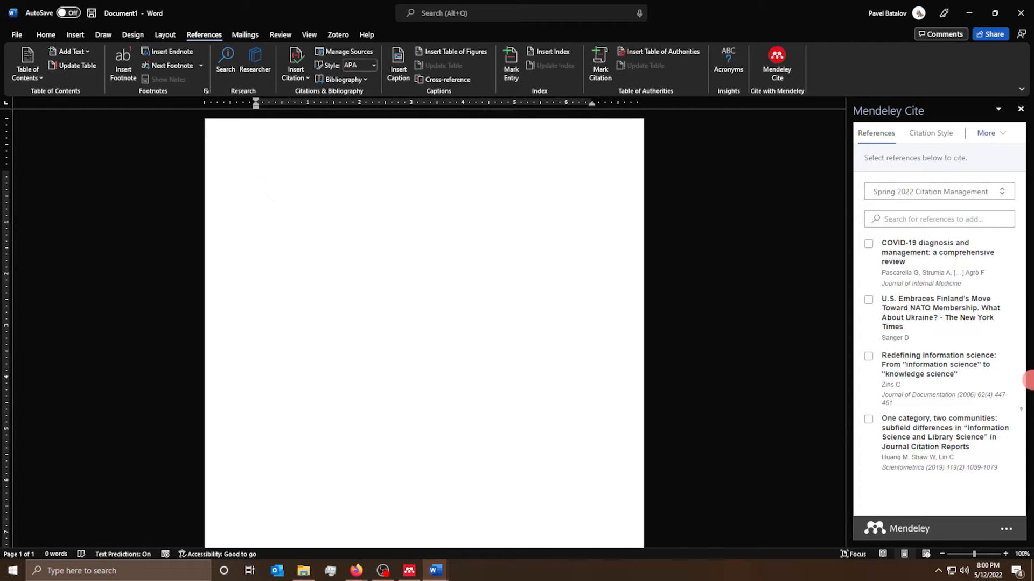
pyautogui.write('Pascarella')
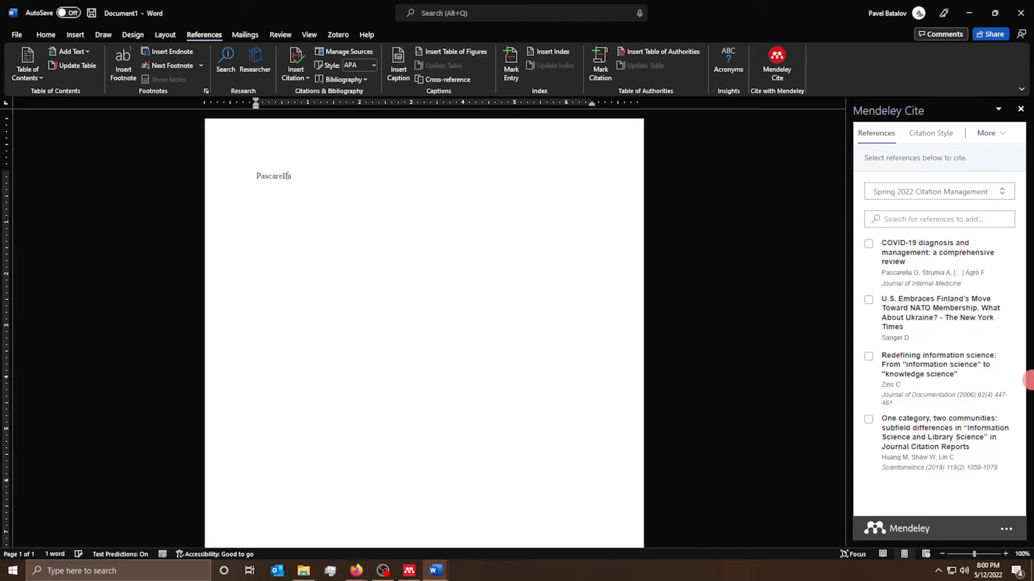
pyautogui.write('"')
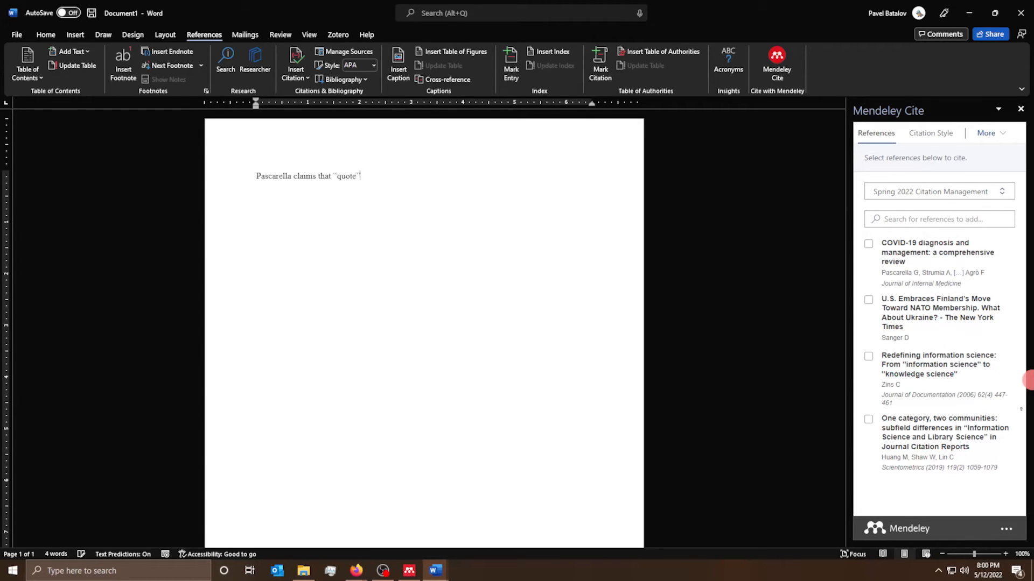
# - Cite the COVID-19 diagnosis review (Pascarella et al., 2020) after the quote and check the citation style
pyautogui.click(890, 244)
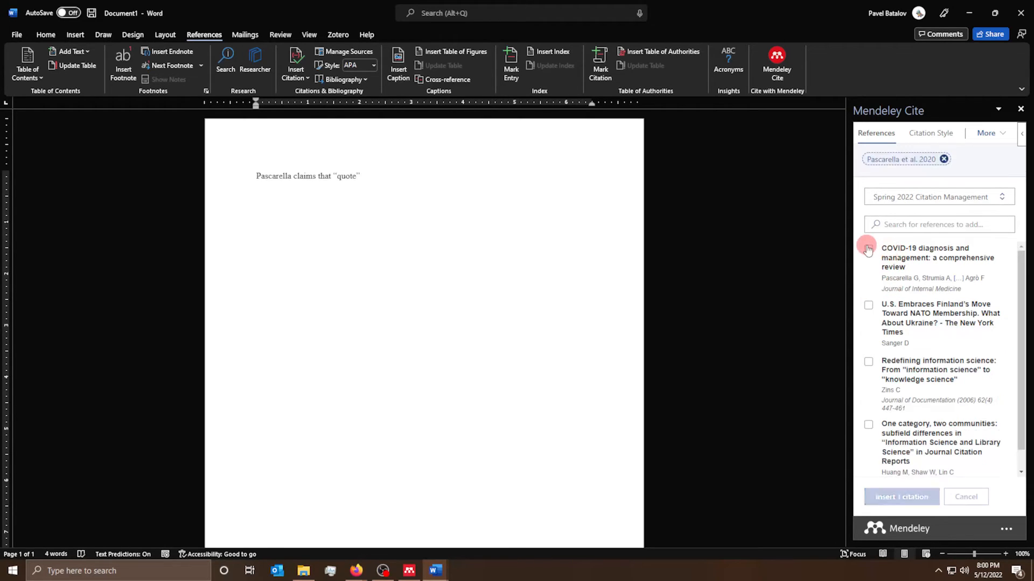
pyautogui.click(910, 498)
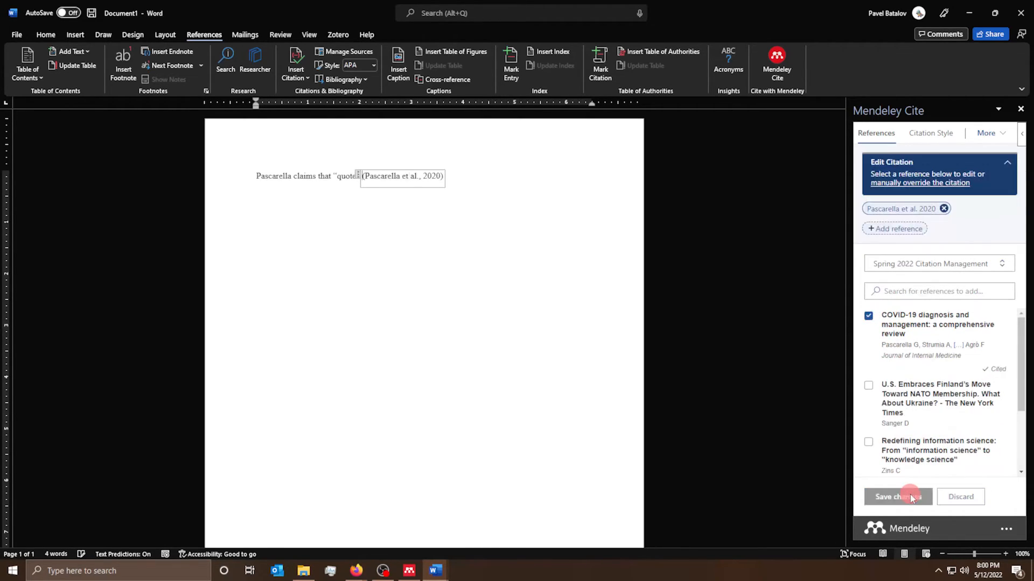
pyautogui.click(496, 177)
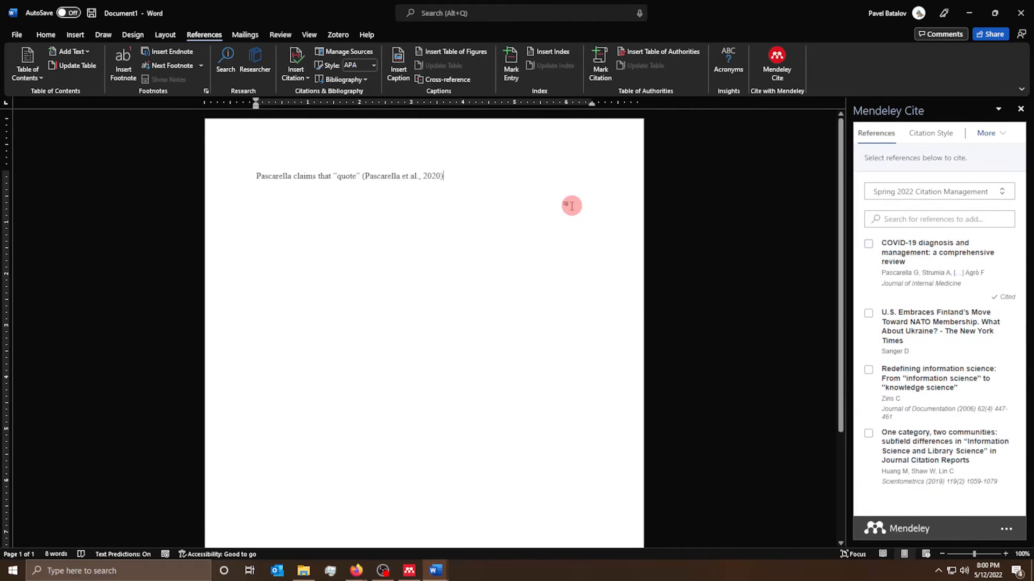
pyautogui.click(390, 176)
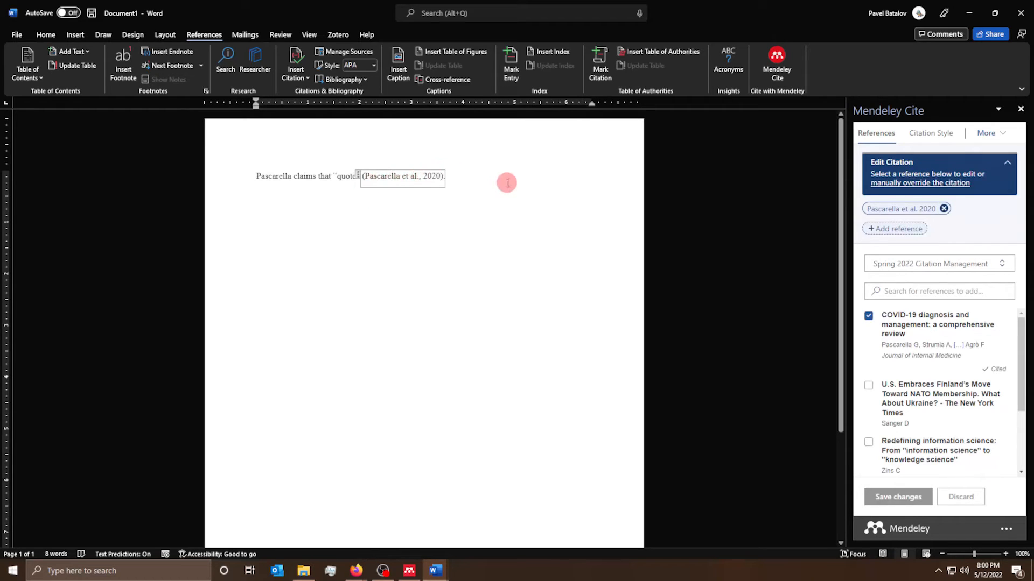
pyautogui.click(932, 134)
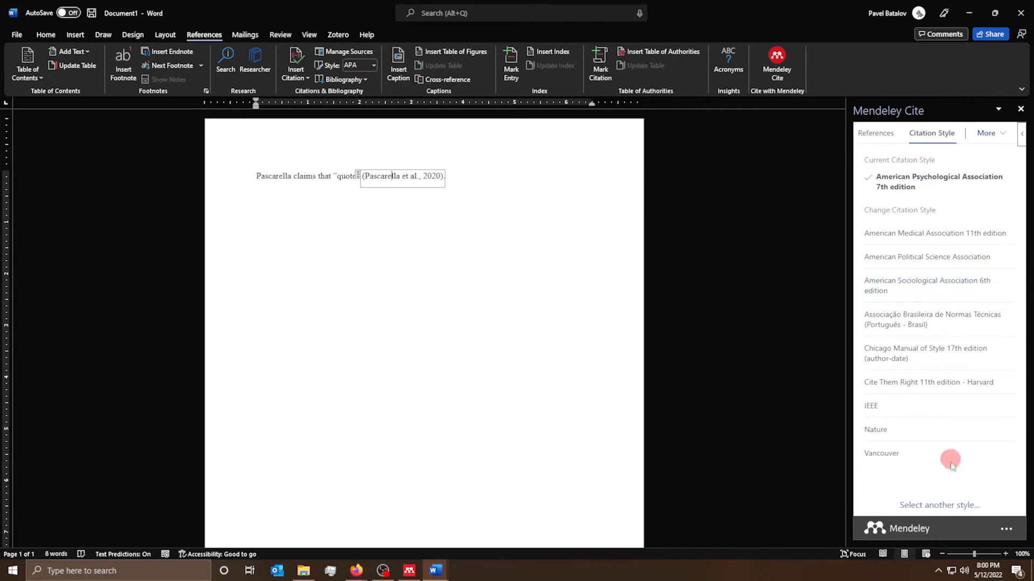
# - Open the manual override for the Pascarella citation and put the cursor after 'Pascarella' in the text
pyautogui.click(872, 137)
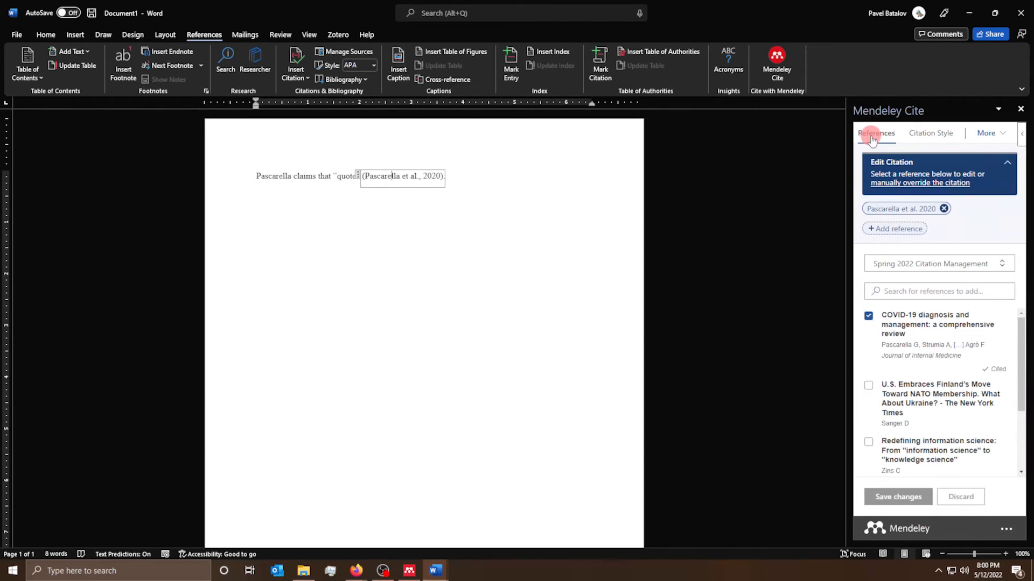
pyautogui.click(912, 184)
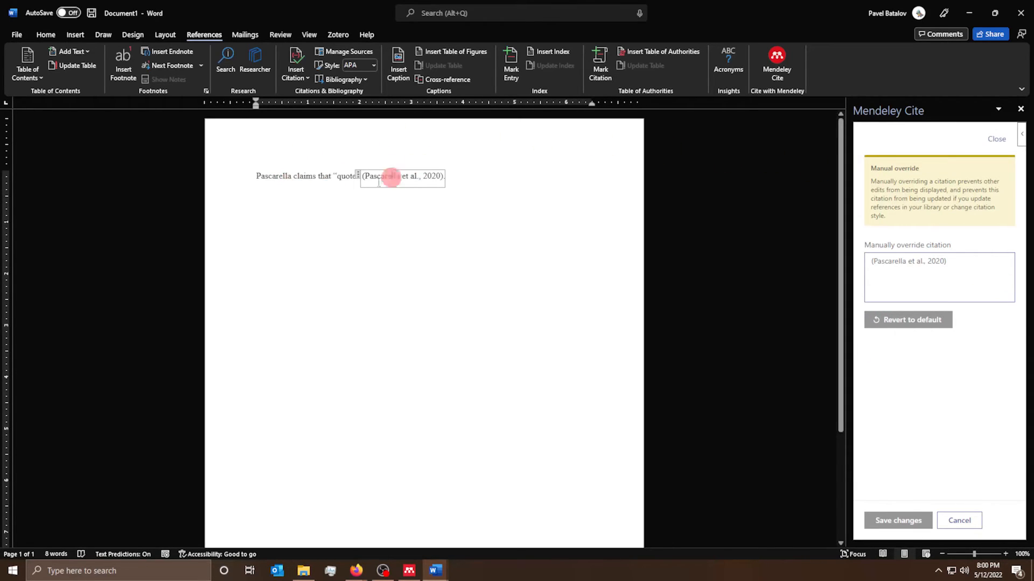
pyautogui.click(293, 177)
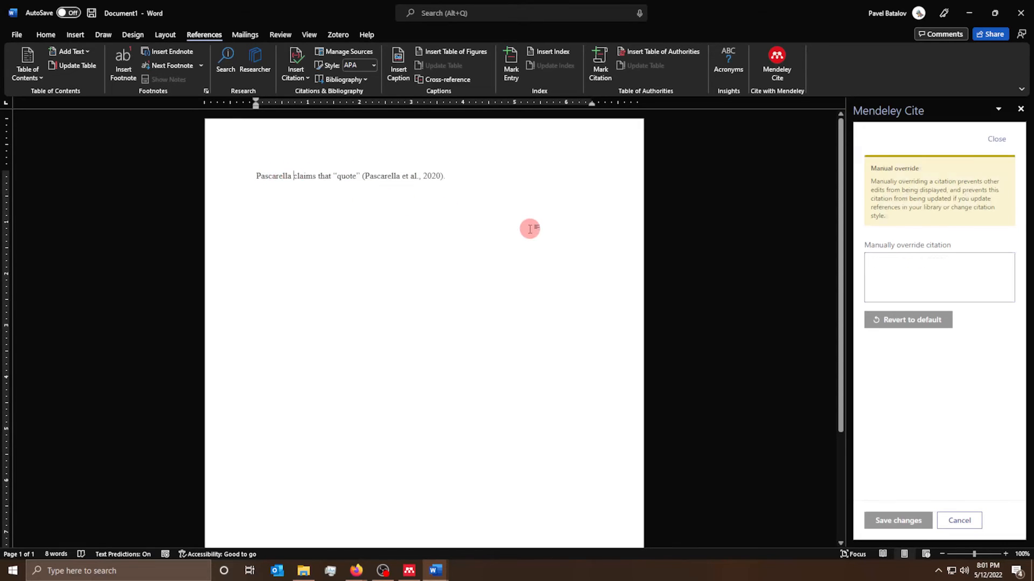
# - Add 'et al.' after Pascarella so the sentence reads 'Pascarella et al. claim that'
pyautogui.write('et. ak')
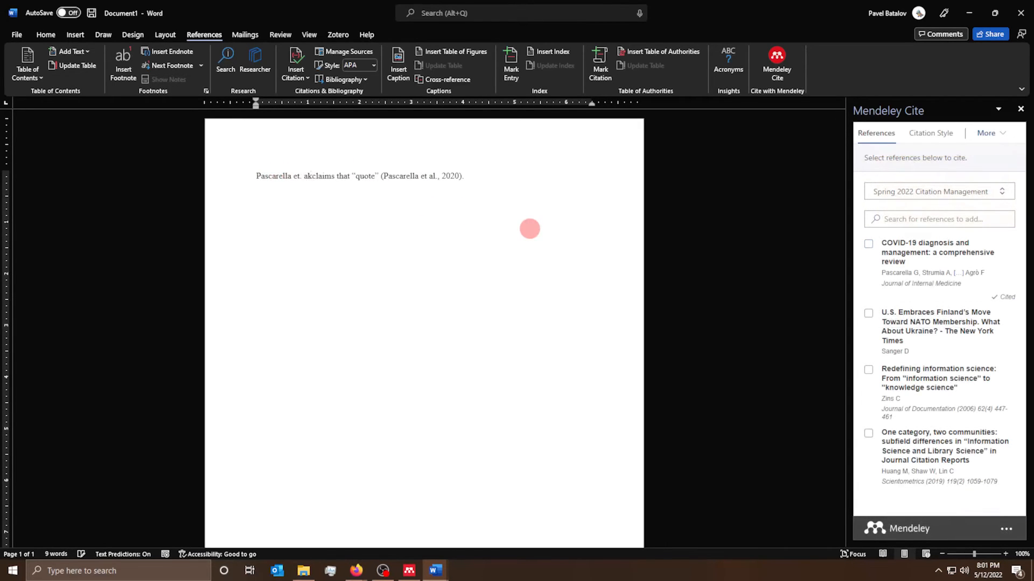
pyautogui.press('BackSpace')
pyautogui.press('BackSpace')
pyautogui.write('Al')
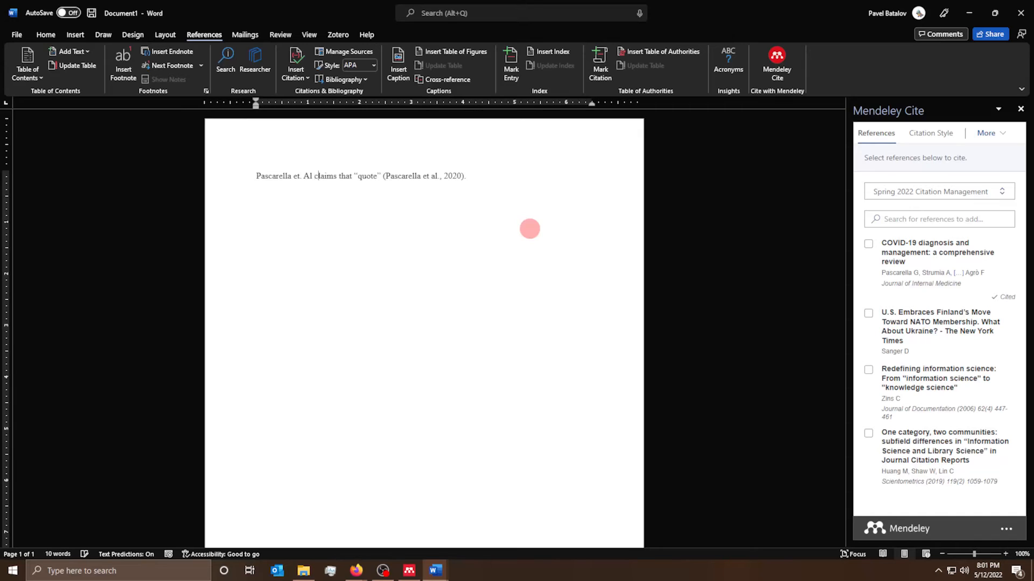
pyautogui.press('BackSpace')
pyautogui.write('a')
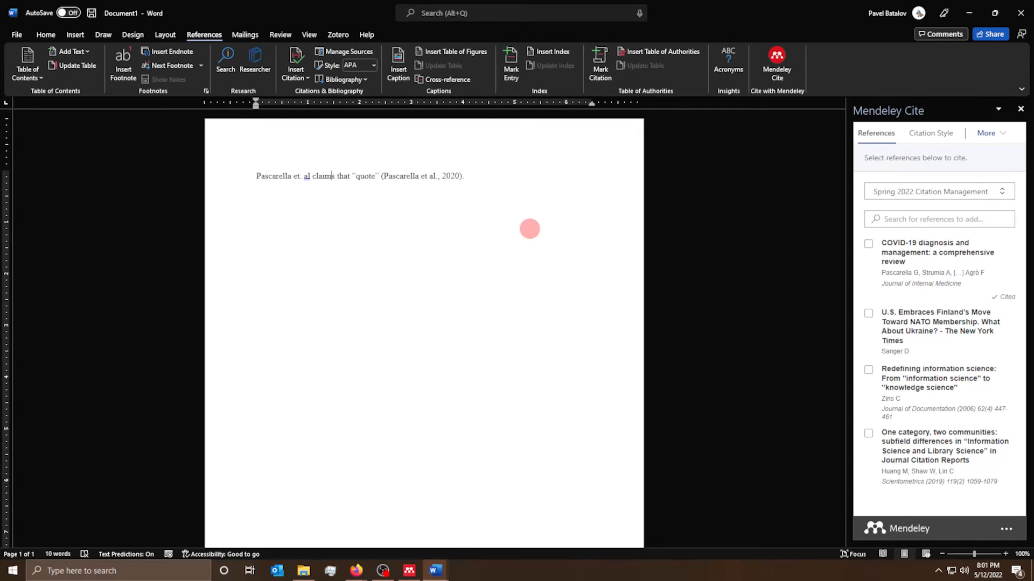
pyautogui.press('BackSpace')
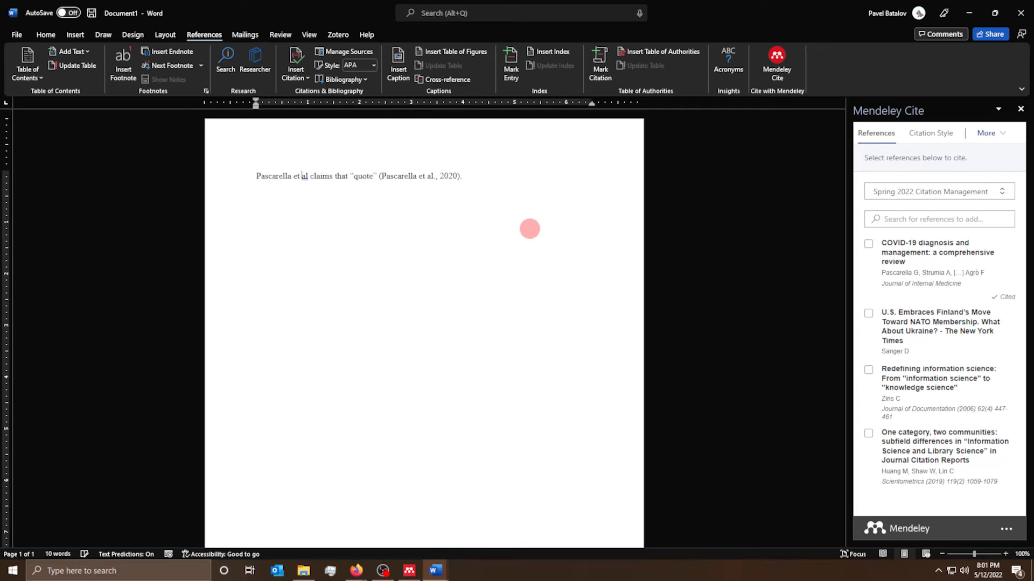
pyautogui.write('.,')
pyautogui.press('BackSpace')
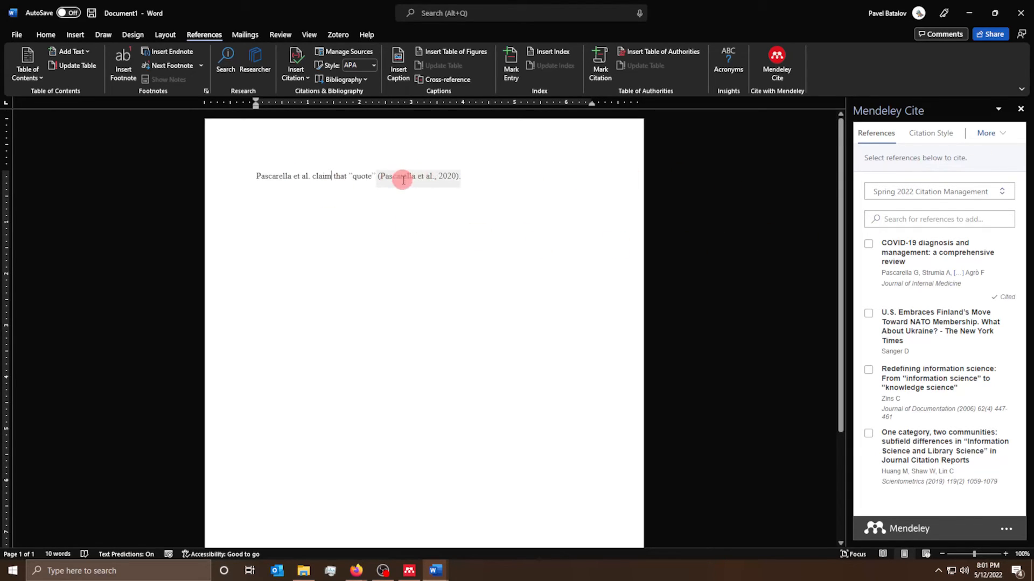
# - Check the citation style list, then reselect the Pascarella citation for editing
pyautogui.click(935, 138)
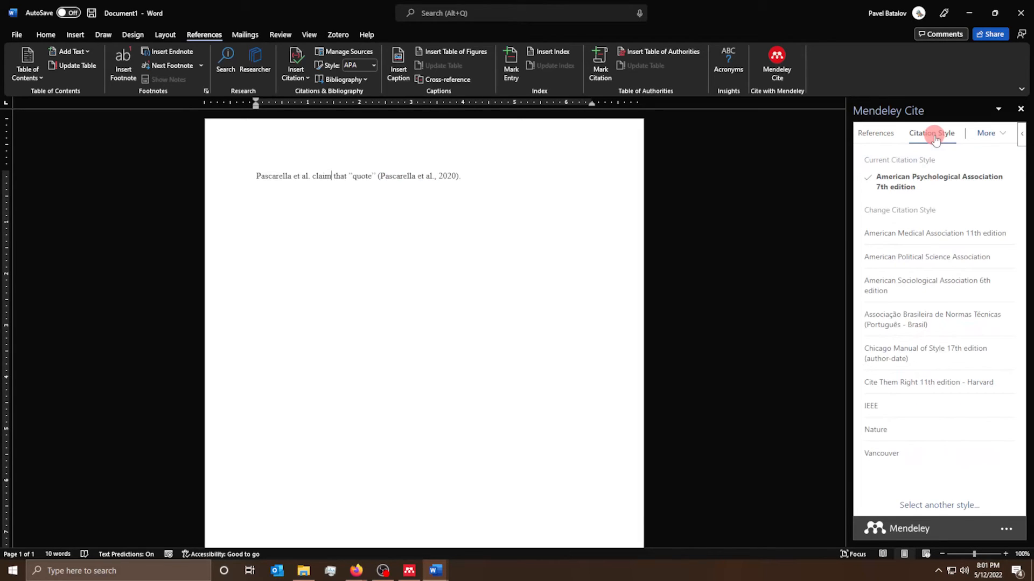
pyautogui.click(885, 133)
pyautogui.click(425, 176)
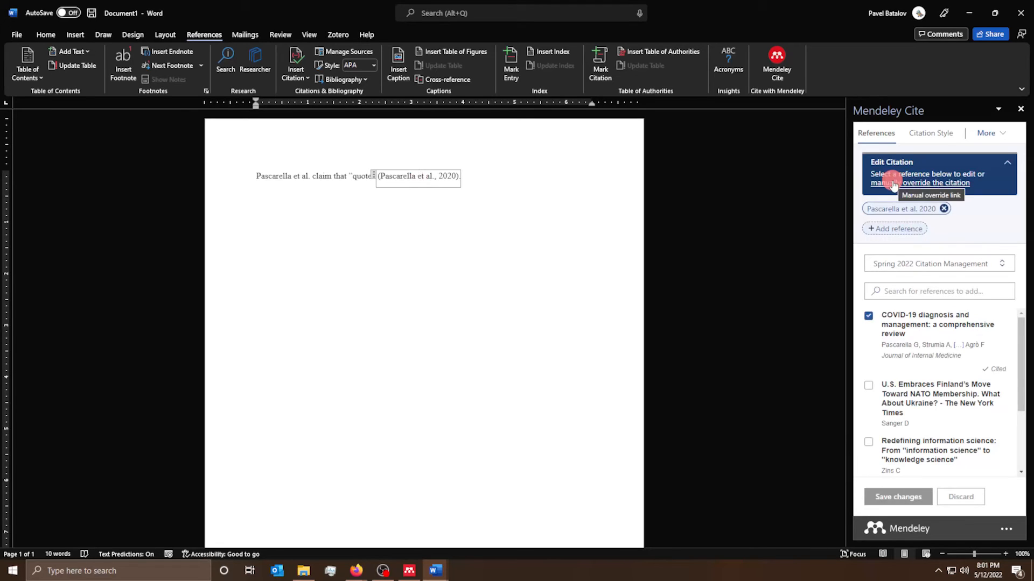
# - Override the Pascarella citation to read (2020, p. 12), save it, and start a new paragraph
pyautogui.click(893, 186)
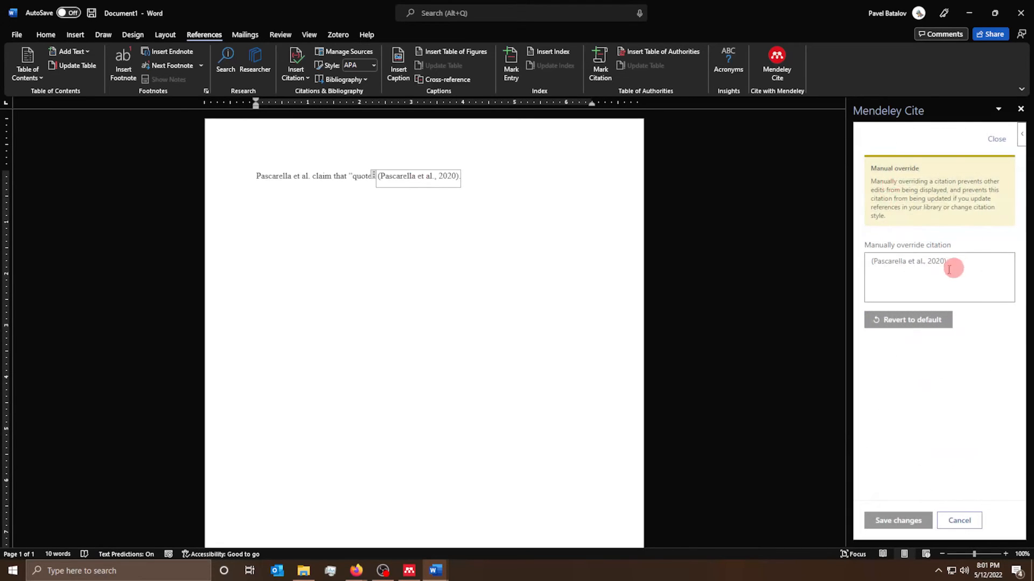
pyautogui.moveTo(925, 262)
pyautogui.mouseDown()
pyautogui.moveTo(840, 272)
pyautogui.moveTo(921, 261)
pyautogui.mouseUp()
pyautogui.click(873, 262)
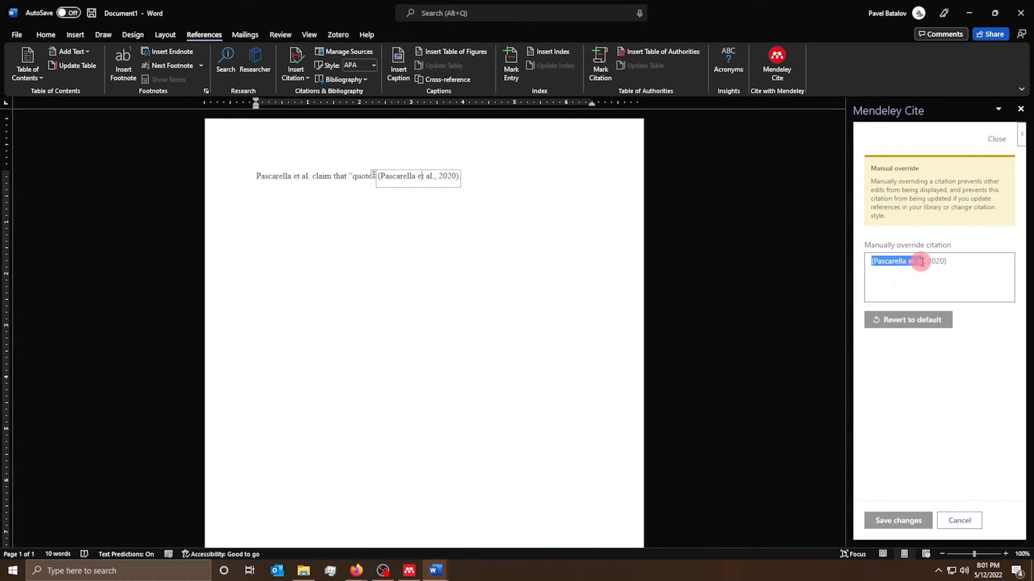
pyautogui.click(922, 262)
pyautogui.press('BackSpace')
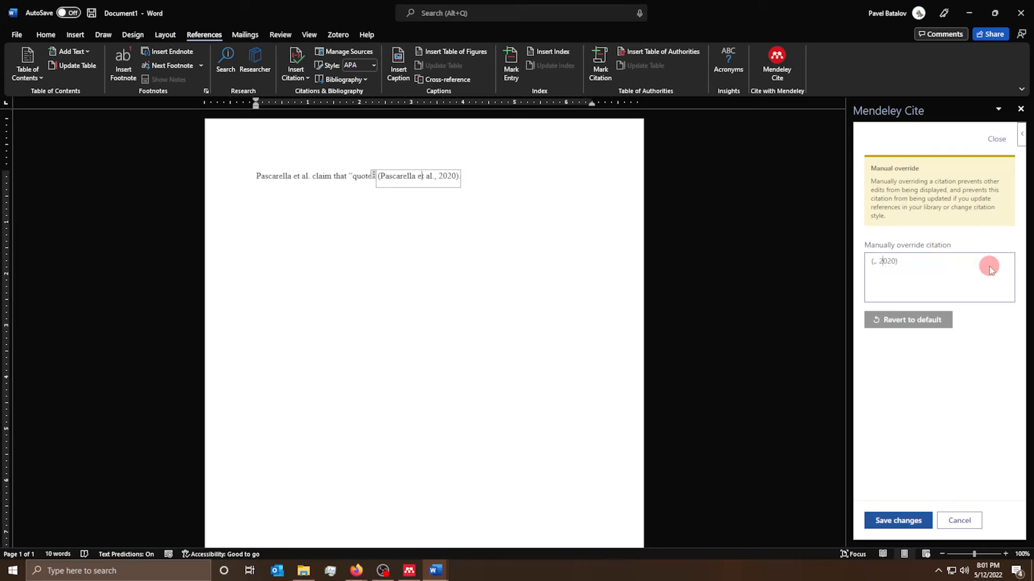
pyautogui.press('BackSpace')
pyautogui.press('BackSpace')
pyautogui.press('BackSpace')
pyautogui.press('BackSpace')
pyautogui.press('BackSpace')
pyautogui.press('BackSpace')
pyautogui.write('2020, p.')
pyautogui.click(896, 525)
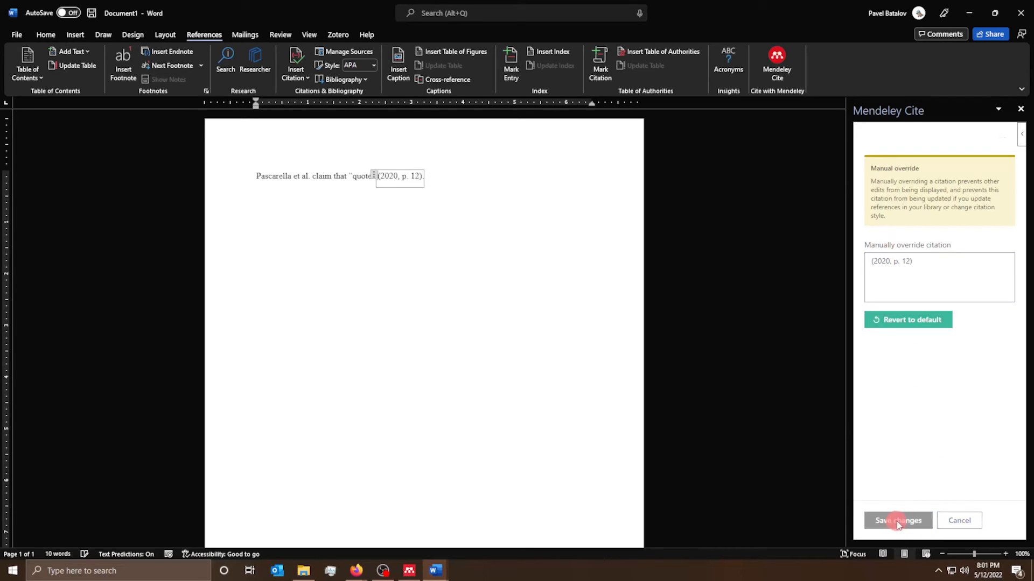
pyautogui.click(478, 162)
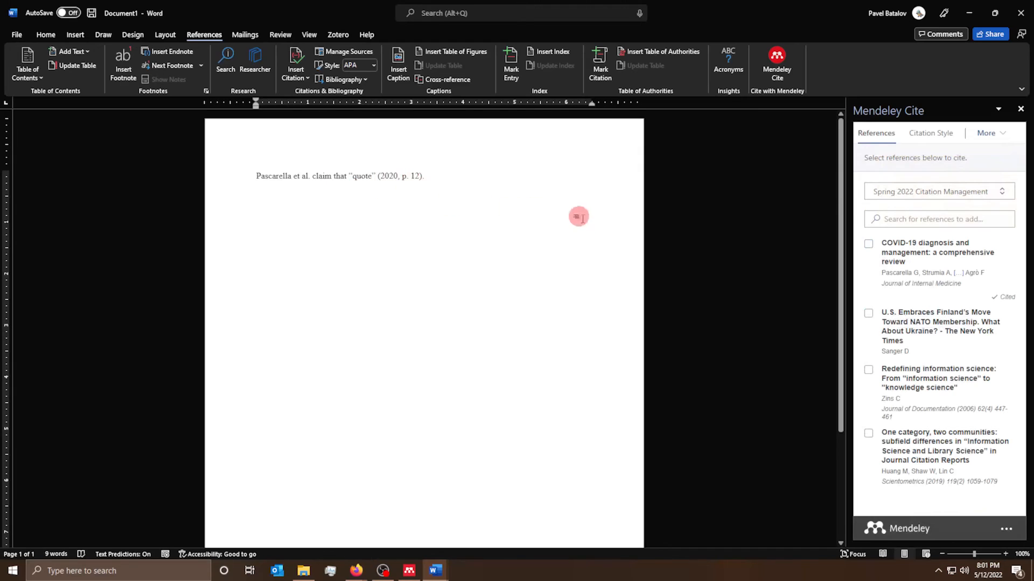
pyautogui.press('Return')
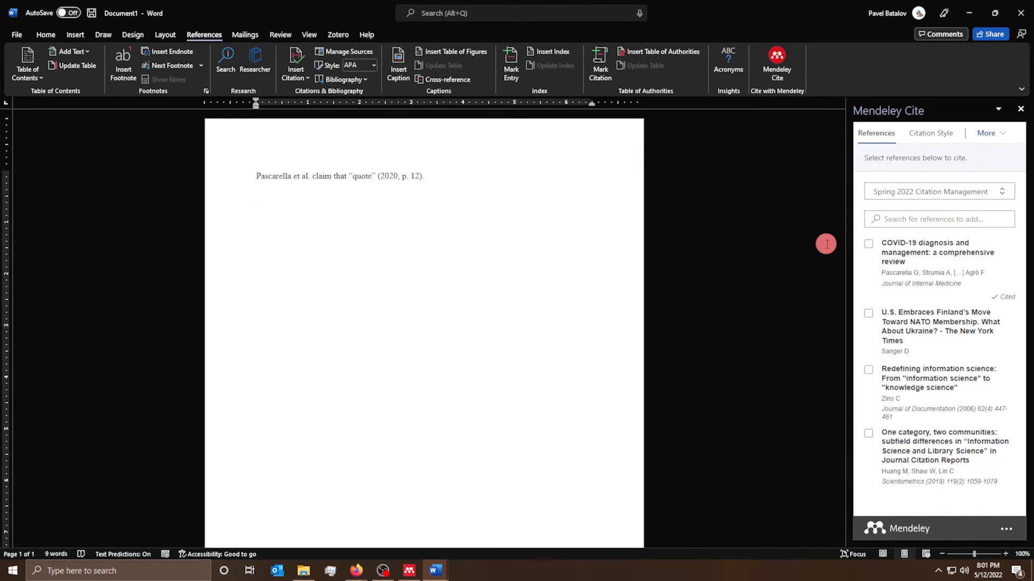
# - Type 'Information science is cool' and cite Huang et al. 2019 and Zins 2006 after it
pyautogui.write('Information science is cool')
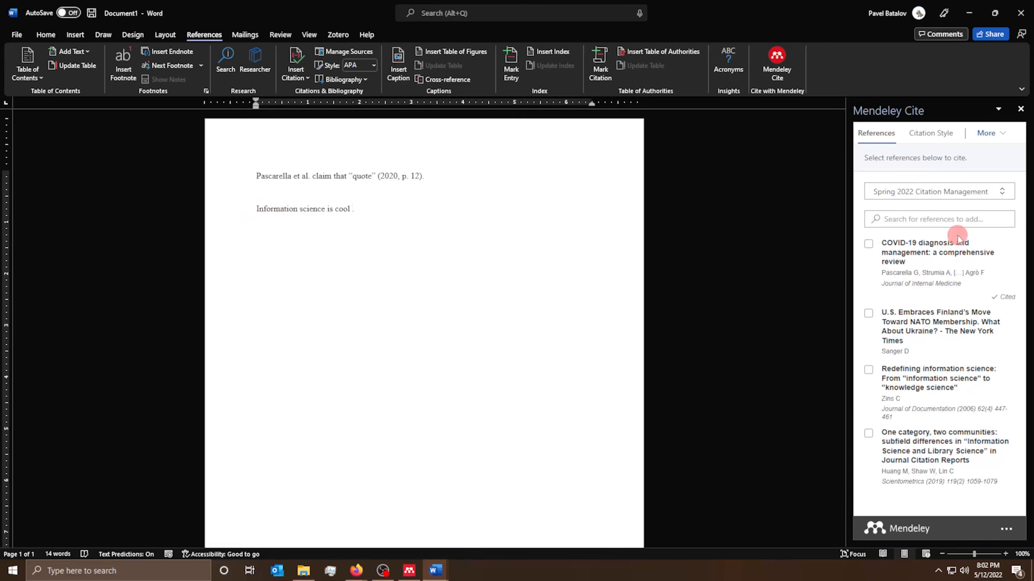
pyautogui.click(870, 315)
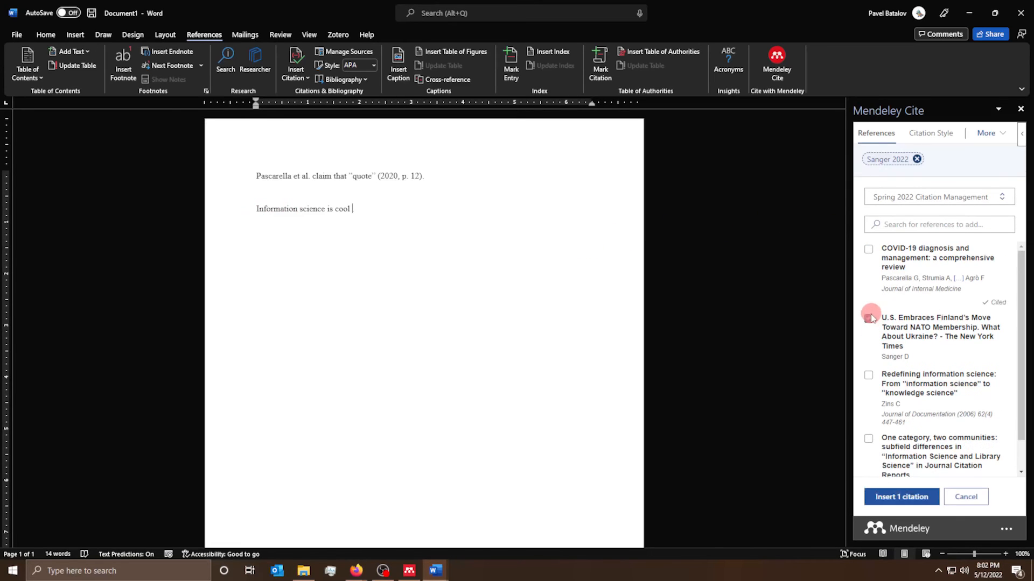
pyautogui.click(869, 318)
pyautogui.click(869, 370)
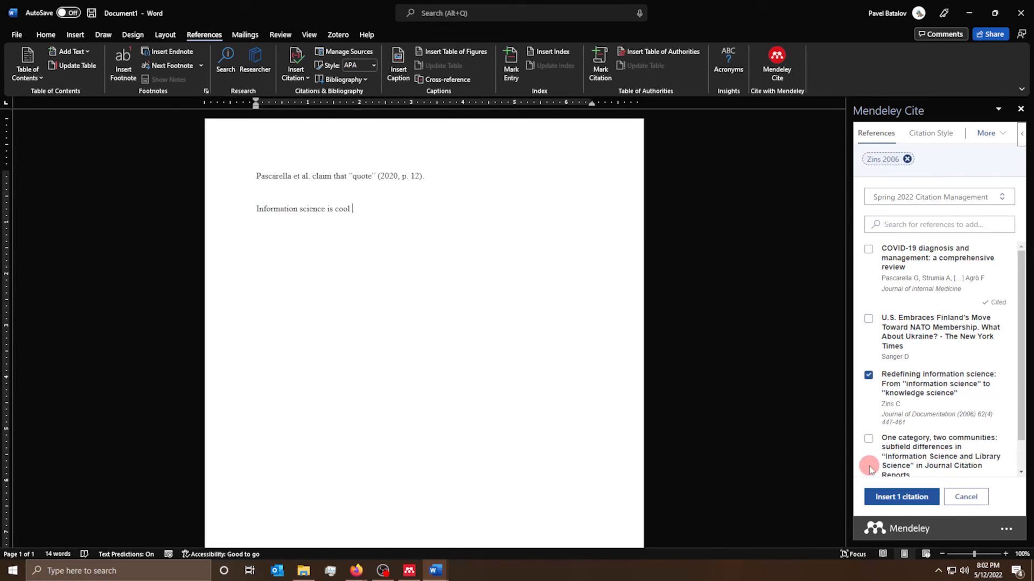
pyautogui.click(867, 438)
pyautogui.click(916, 496)
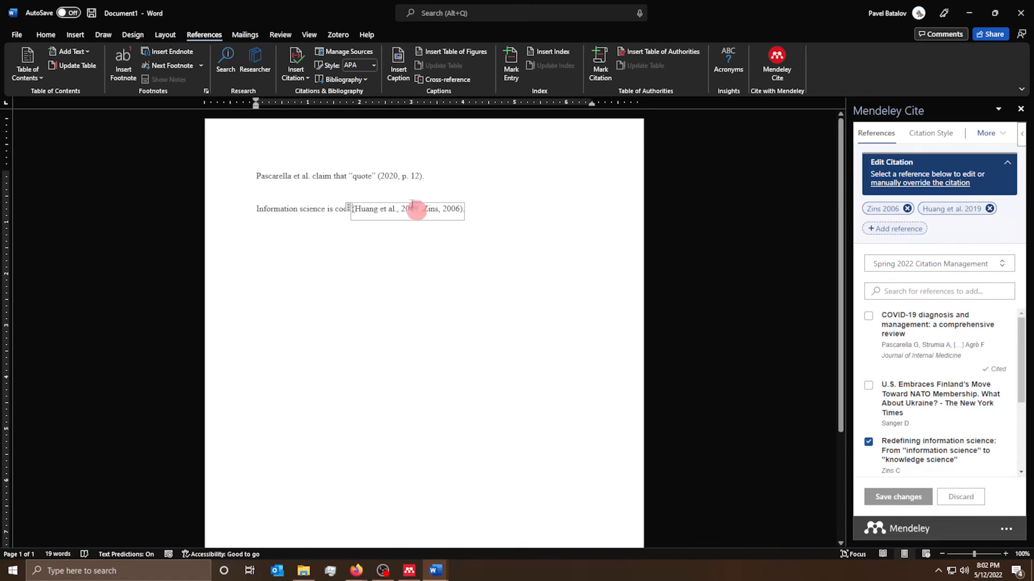
pyautogui.click(512, 268)
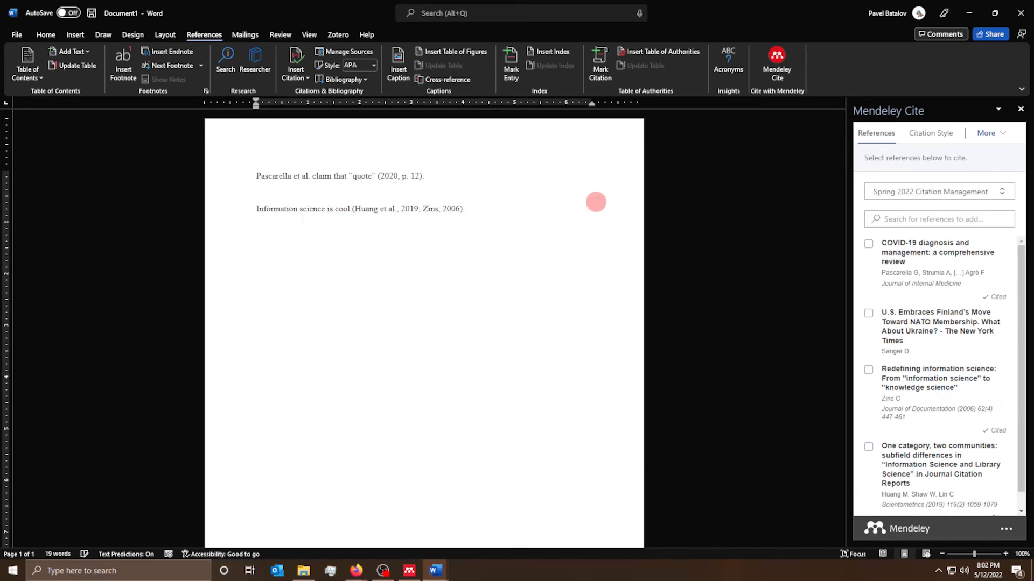
pyautogui.click(436, 210)
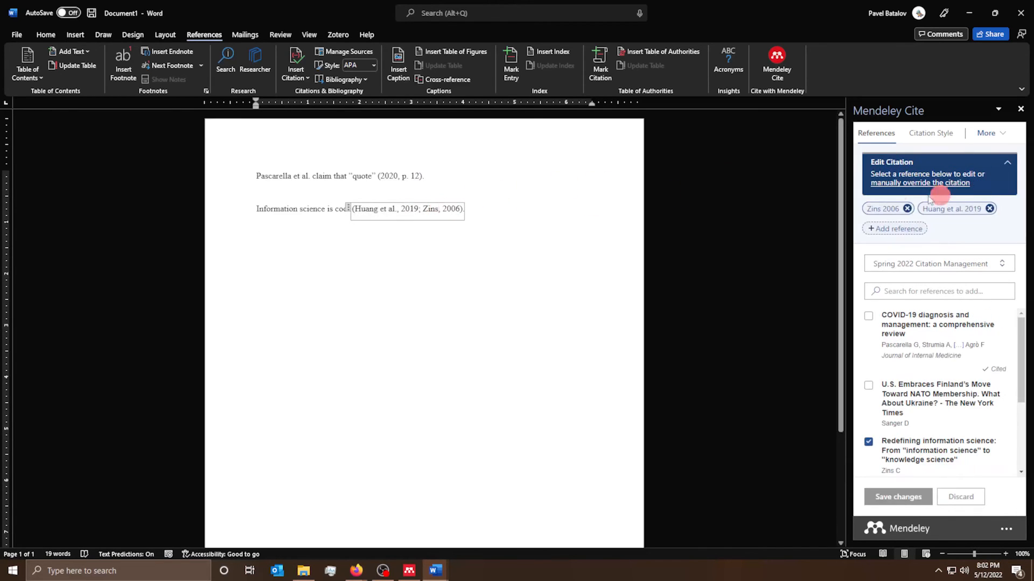
# - Close the citation's override view without changes and move the cursor below the citation line
pyautogui.click(888, 186)
pyautogui.click(912, 285)
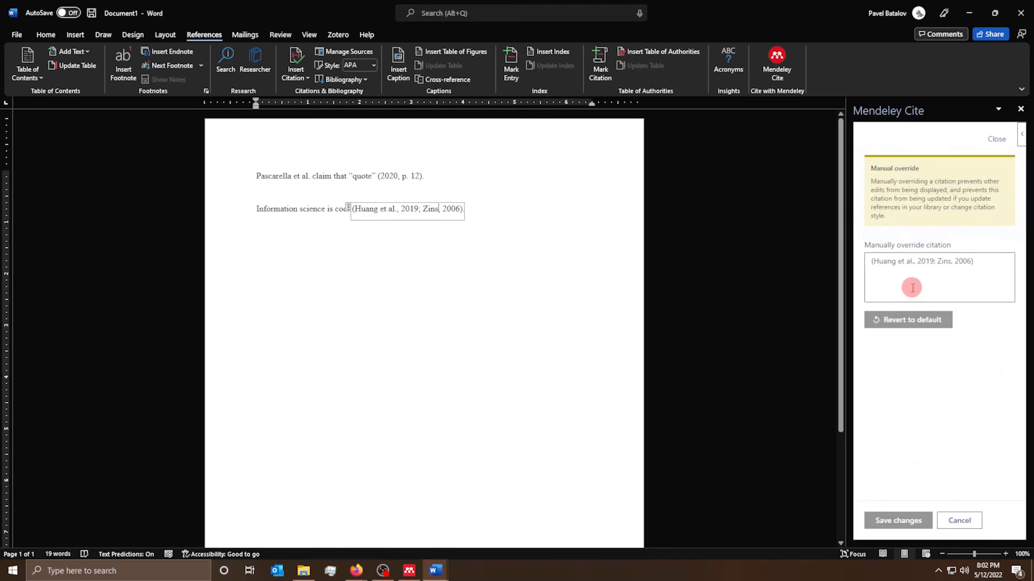
pyautogui.click(1008, 148)
pyautogui.click(983, 134)
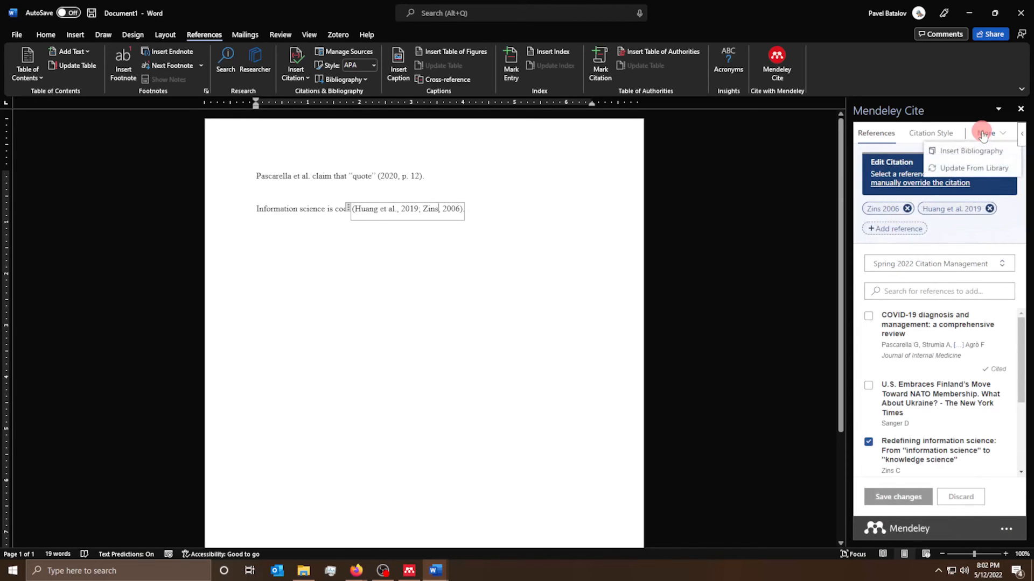
pyautogui.click(457, 316)
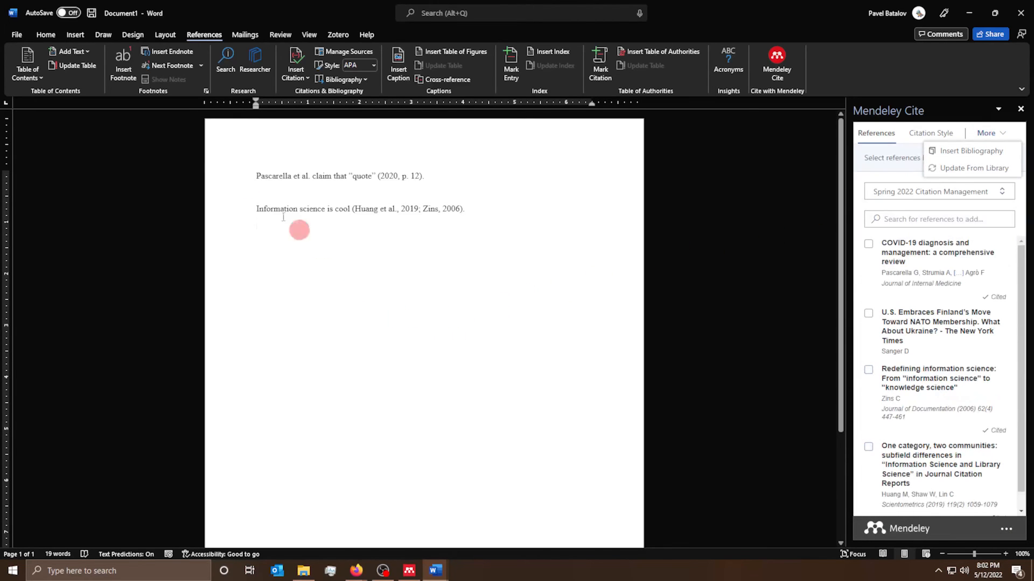
# - Insert a page break to start a new page for the Works Cited section
pyautogui.click(80, 37)
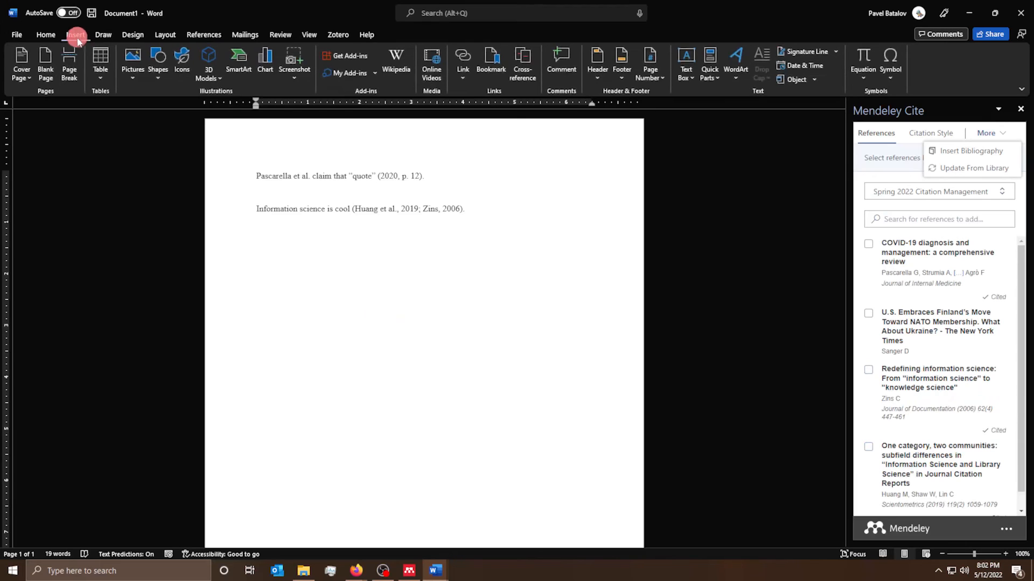
pyautogui.click(64, 69)
pyautogui.scroll(10, 300, 393)
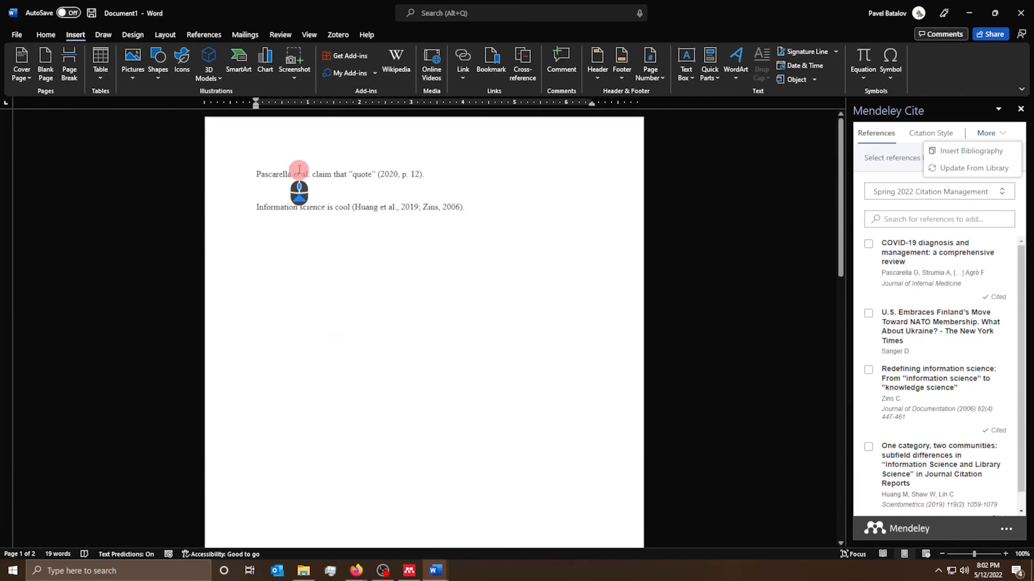
pyautogui.scroll(-8, 293, 185)
pyautogui.scroll(-4, 376, 317)
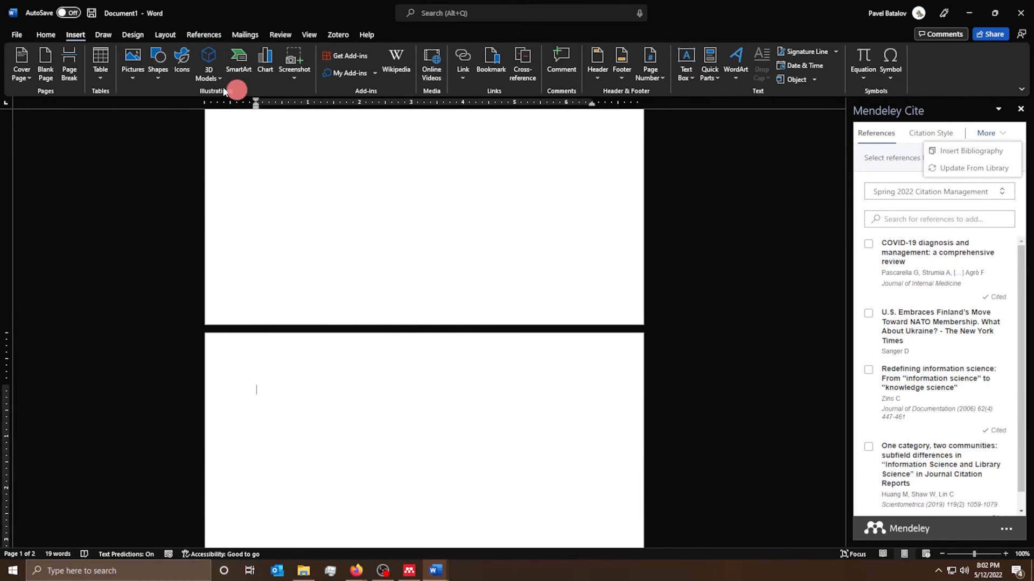
# - Centre the Works Cited heading and insert the Mendeley Cite bibliography beneath it
pyautogui.click(43, 37)
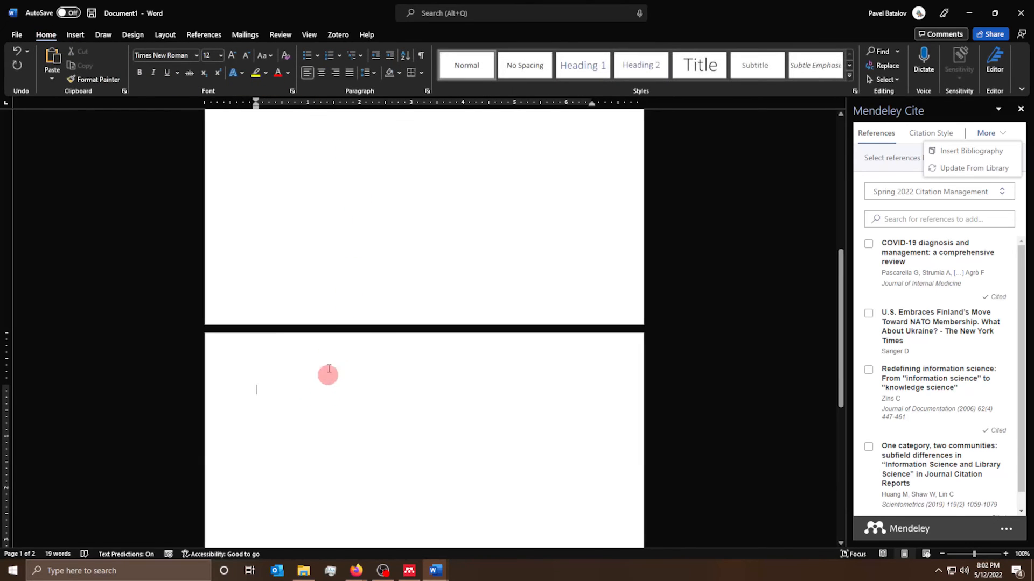
pyautogui.click(326, 76)
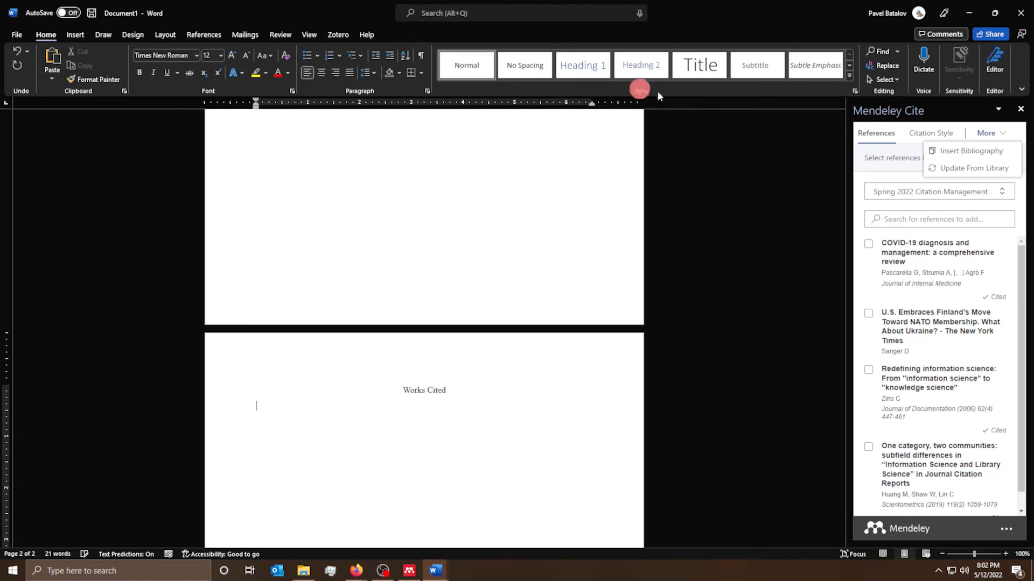
pyautogui.click(972, 151)
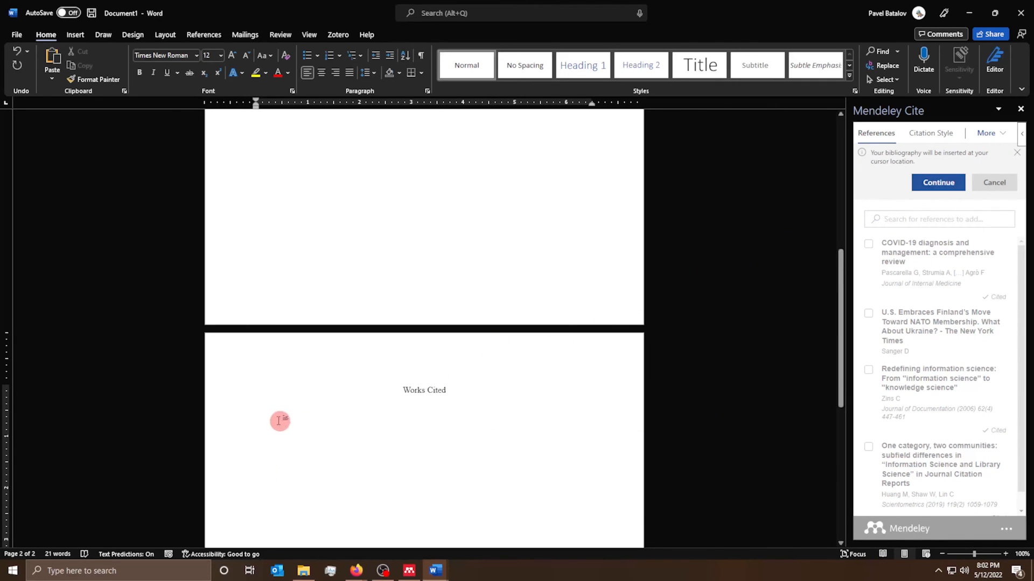
pyautogui.click(258, 413)
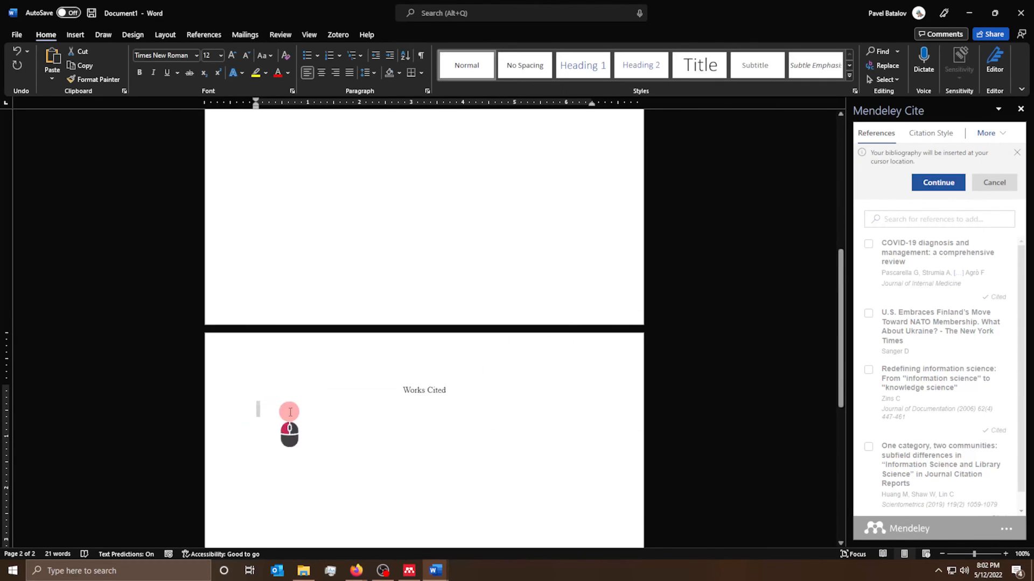
pyautogui.click(937, 183)
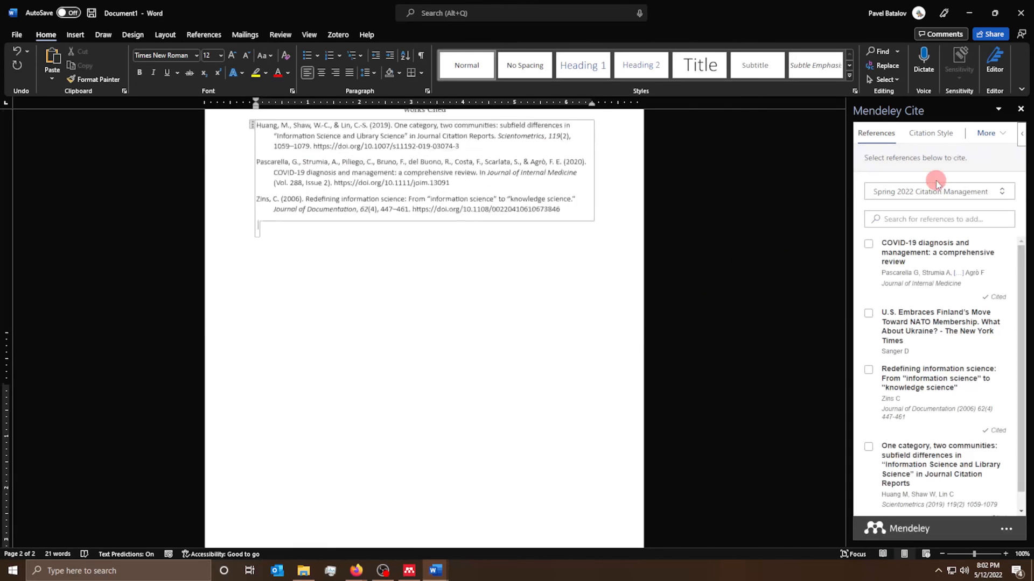
pyautogui.scroll(5, 452, 377)
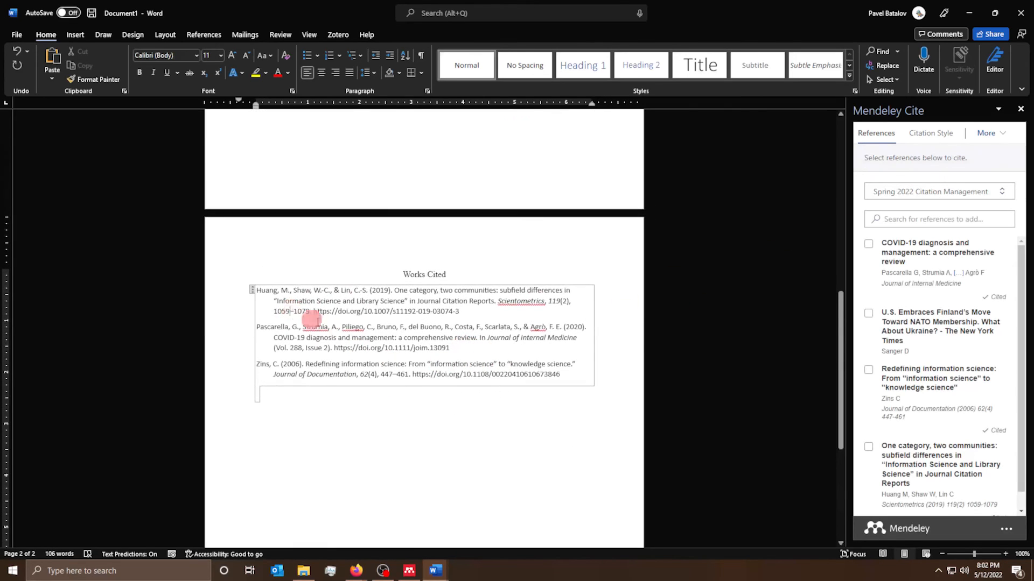
pyautogui.click(349, 327)
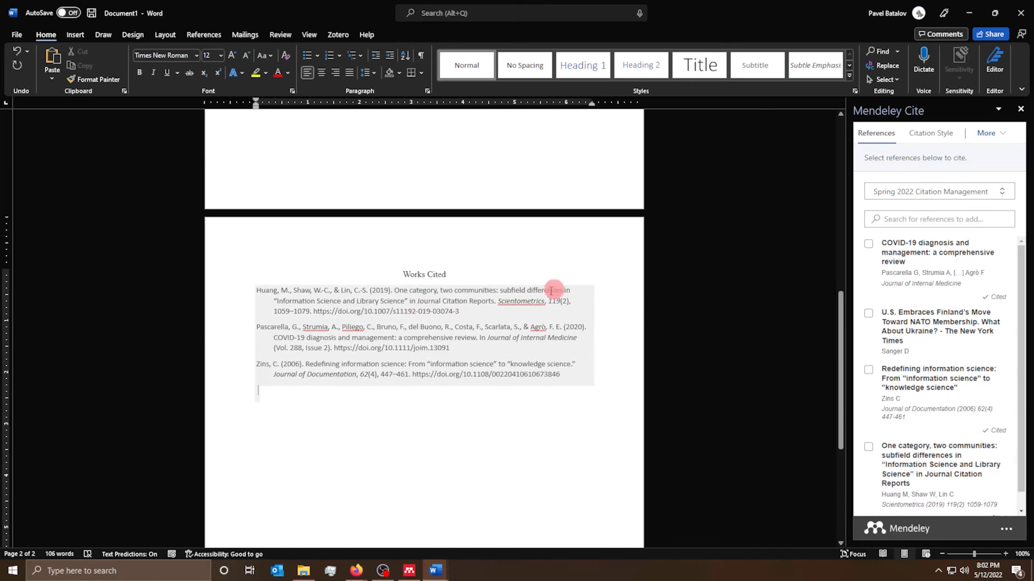
pyautogui.click(507, 332)
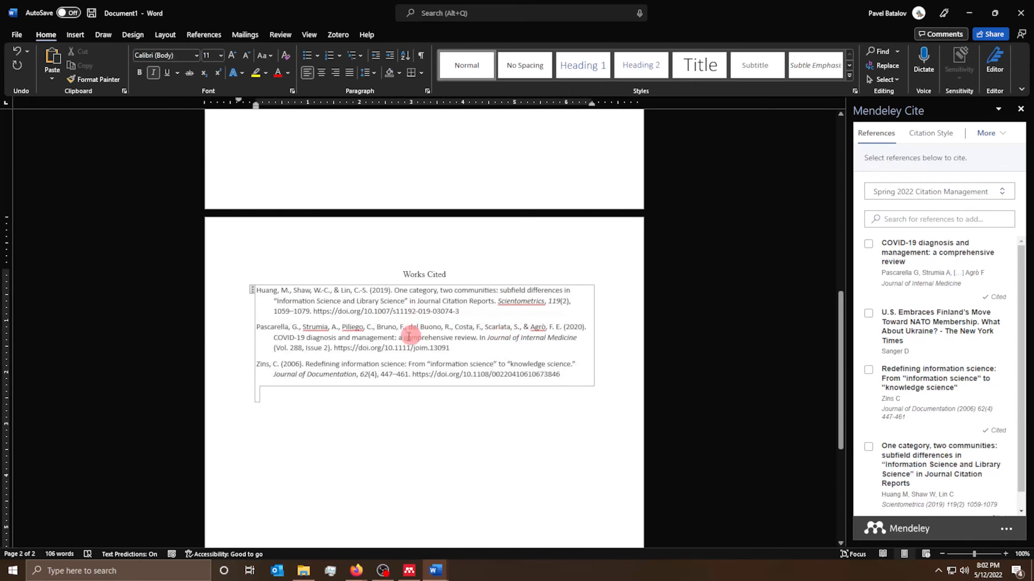
pyautogui.click(383, 338)
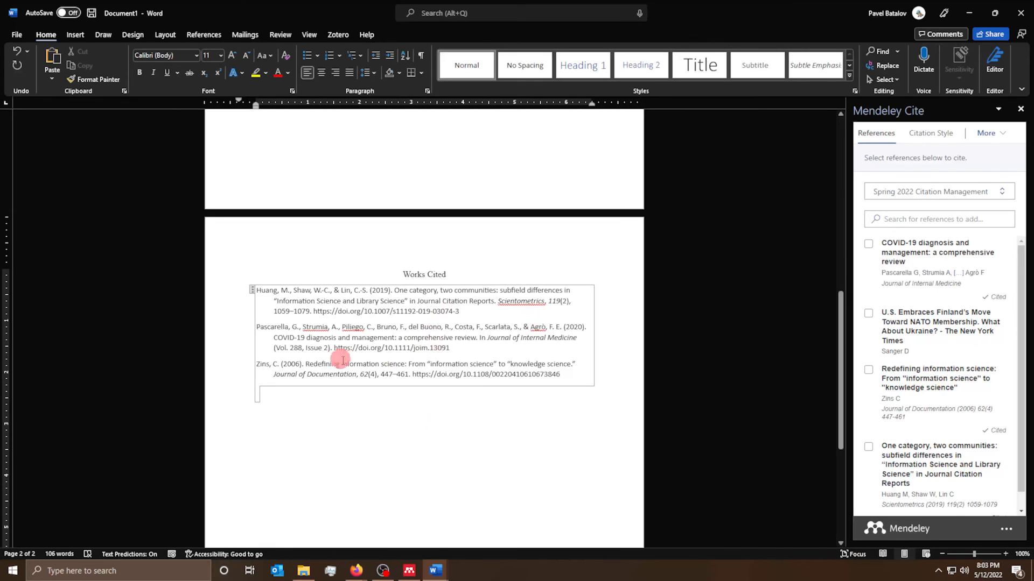
pyautogui.moveTo(257, 291); pyautogui.dragTo(524, 382)
pyautogui.click(449, 341)
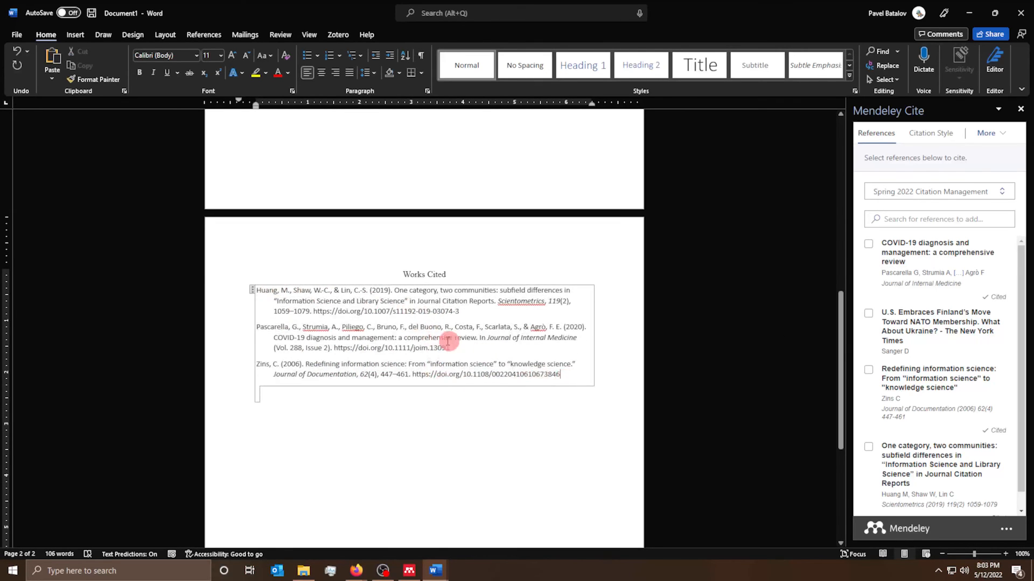
pyautogui.scroll(10, 444, 302)
pyautogui.scroll(1, 440, 260)
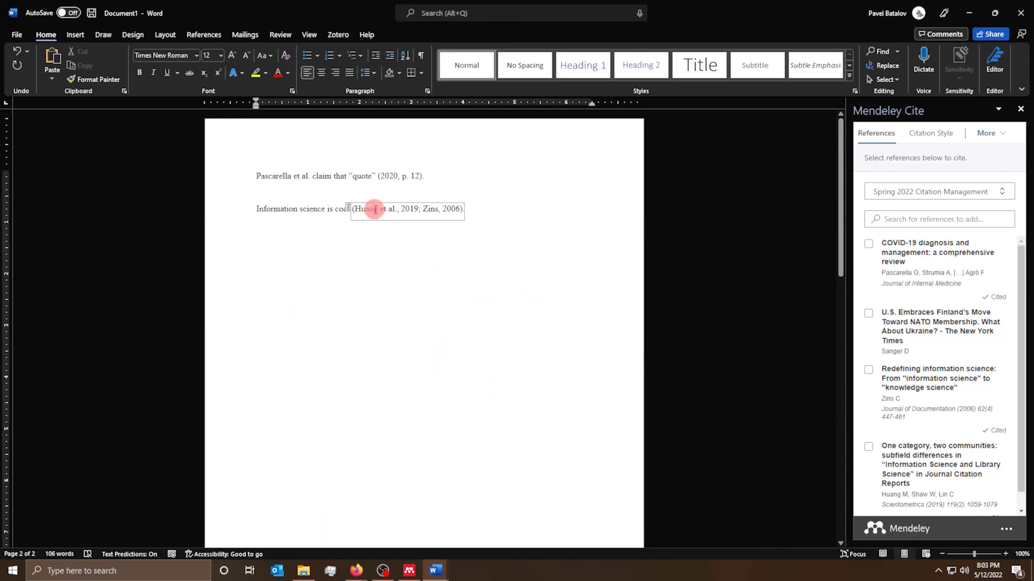
pyautogui.doubleClick(366, 209)
pyautogui.scroll(-10, 438, 381)
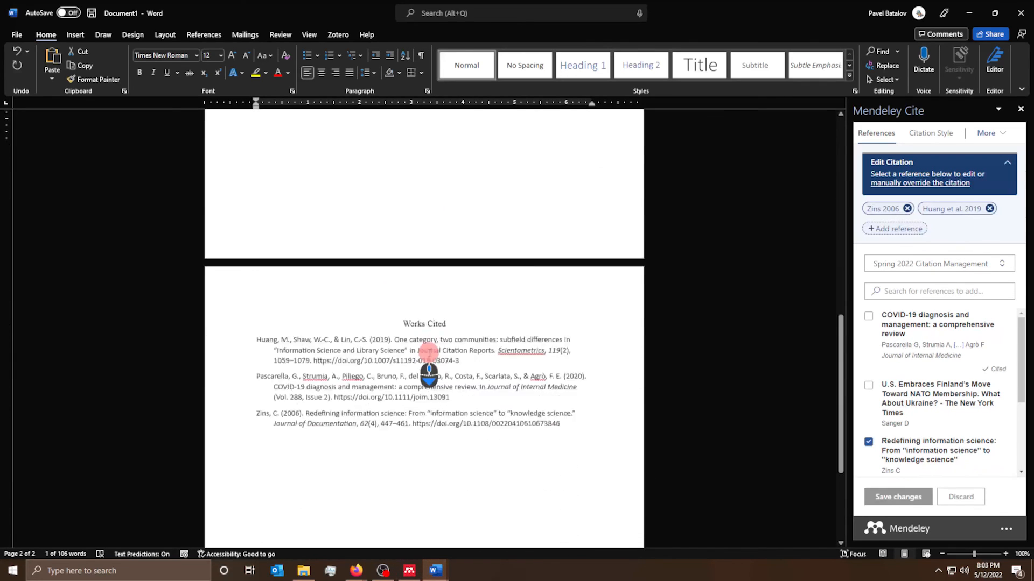
pyautogui.click(387, 260)
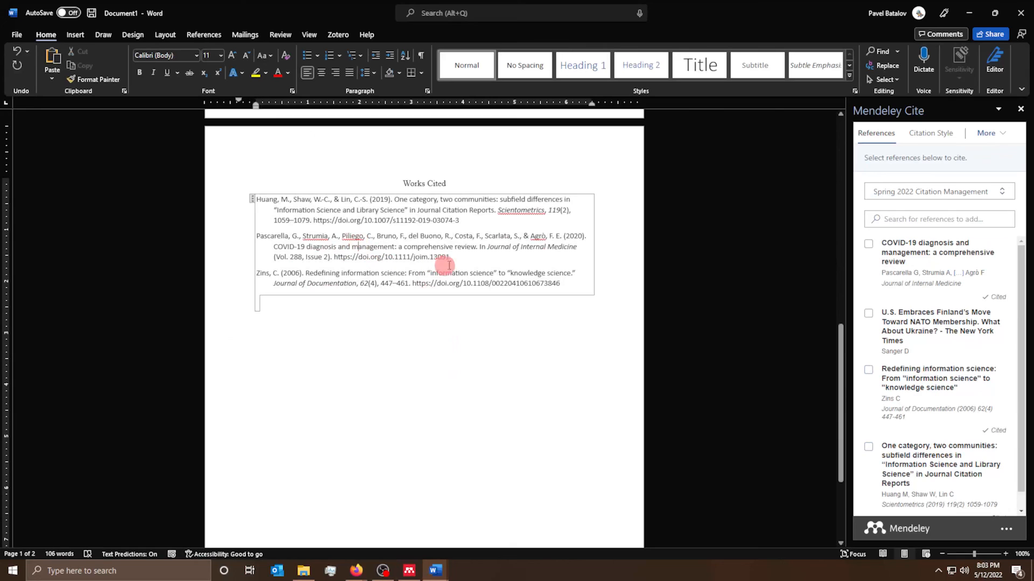
pyautogui.click(412, 573)
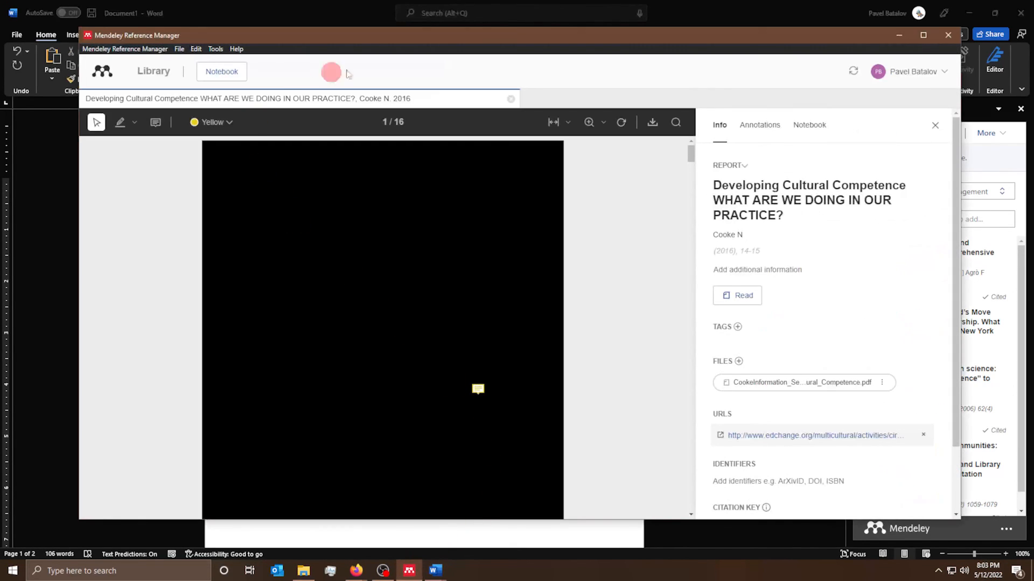
pyautogui.click(510, 98)
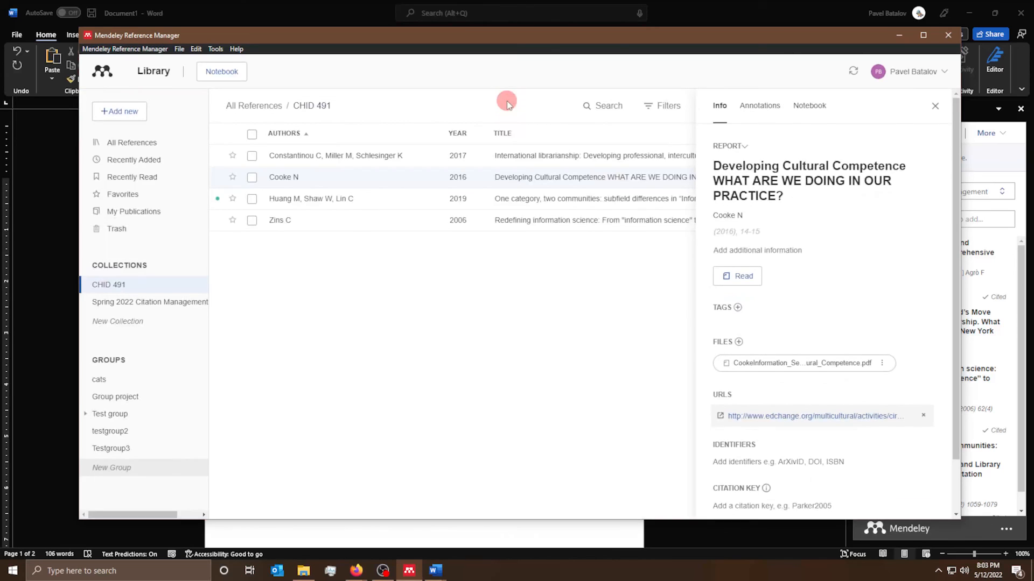
pyautogui.click(290, 218)
pyautogui.moveTo(479, 44); pyautogui.dragTo(623, 385)
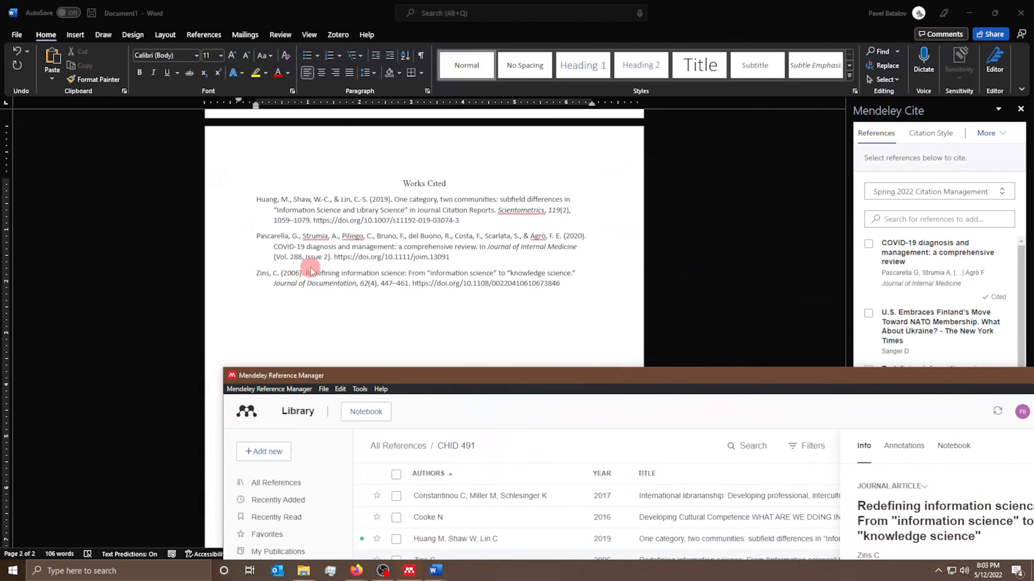
pyautogui.moveTo(406, 376); pyautogui.dragTo(372, 145)
pyautogui.click(226, 409)
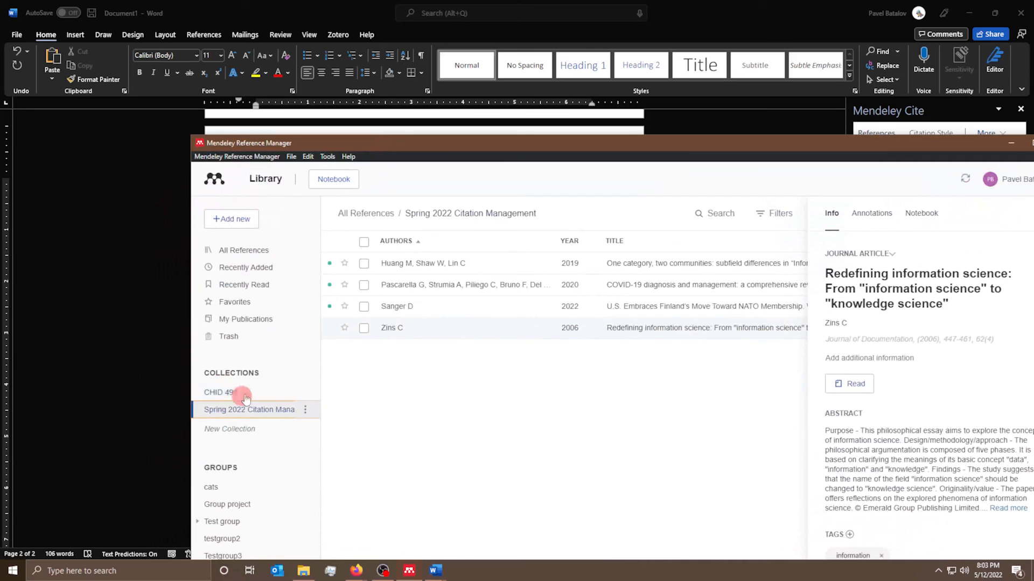
pyautogui.click(422, 285)
pyautogui.scroll(-3, 894, 377)
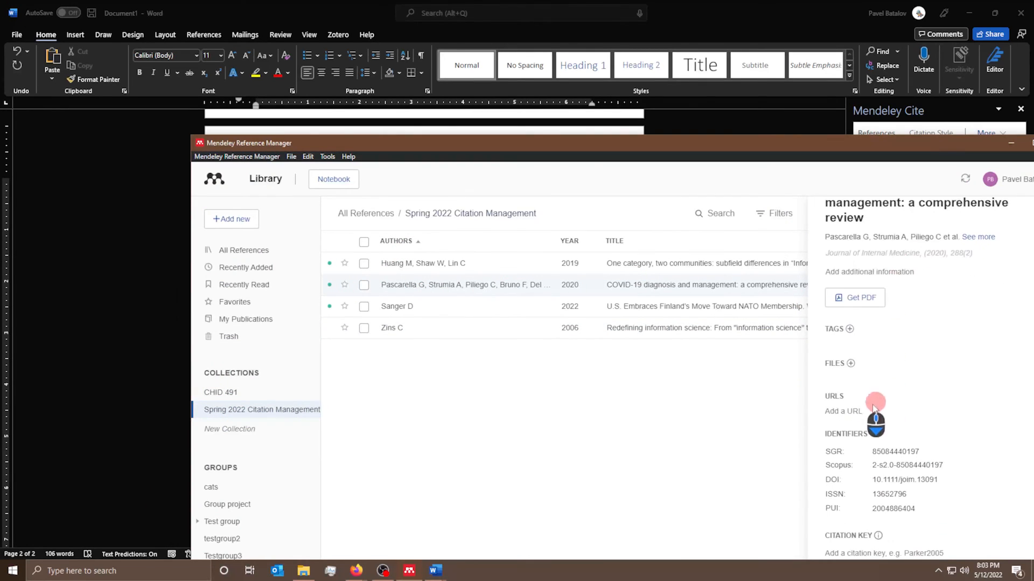
pyautogui.scroll(2, 931, 453)
pyautogui.scroll(1, 928, 441)
pyautogui.click(856, 324)
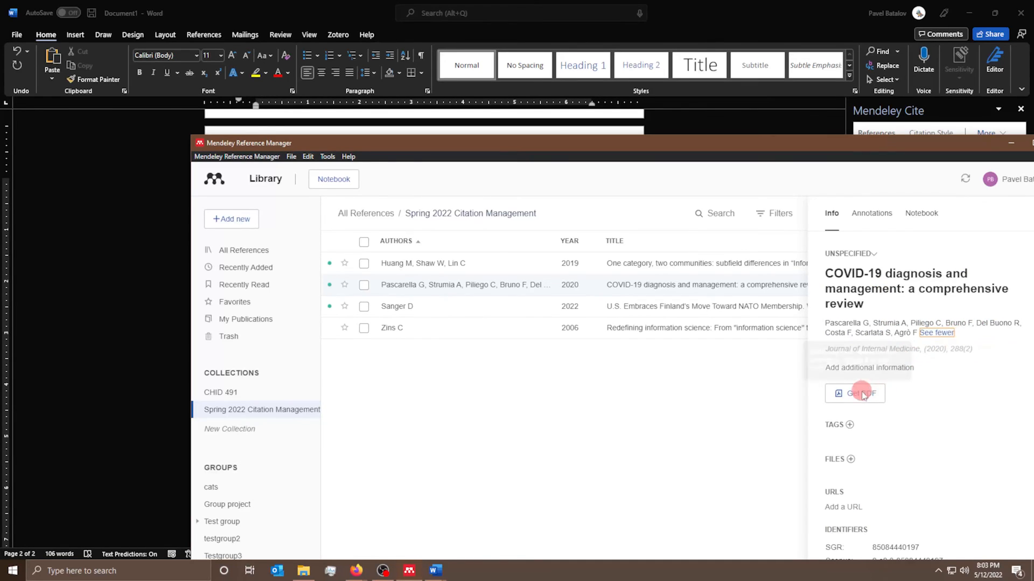
pyautogui.click(938, 367)
pyautogui.scroll(-3, 888, 382)
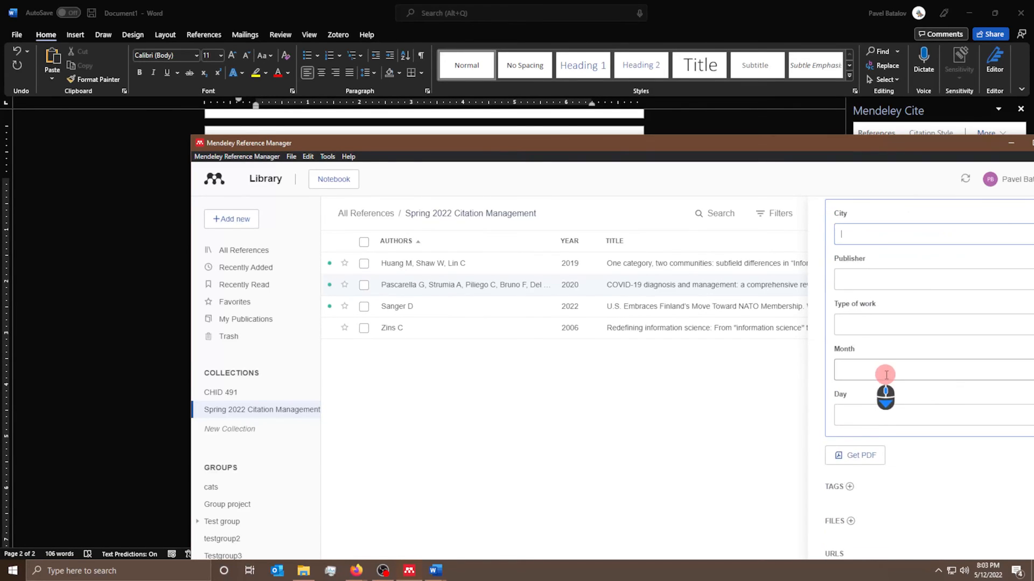
pyautogui.click(859, 423)
pyautogui.scroll(3, 861, 415)
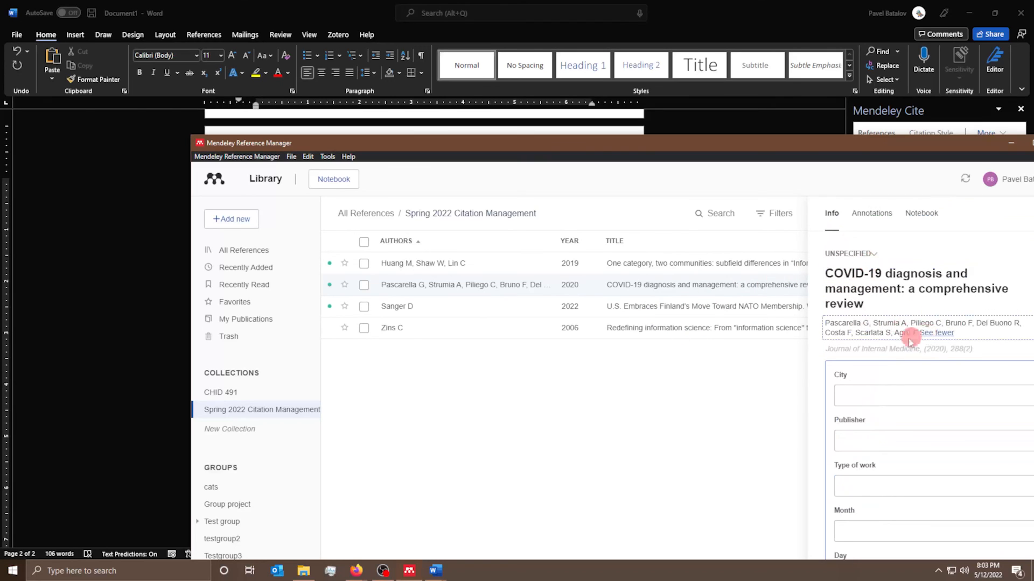
pyautogui.scroll(-3, 923, 291)
pyautogui.click(930, 255)
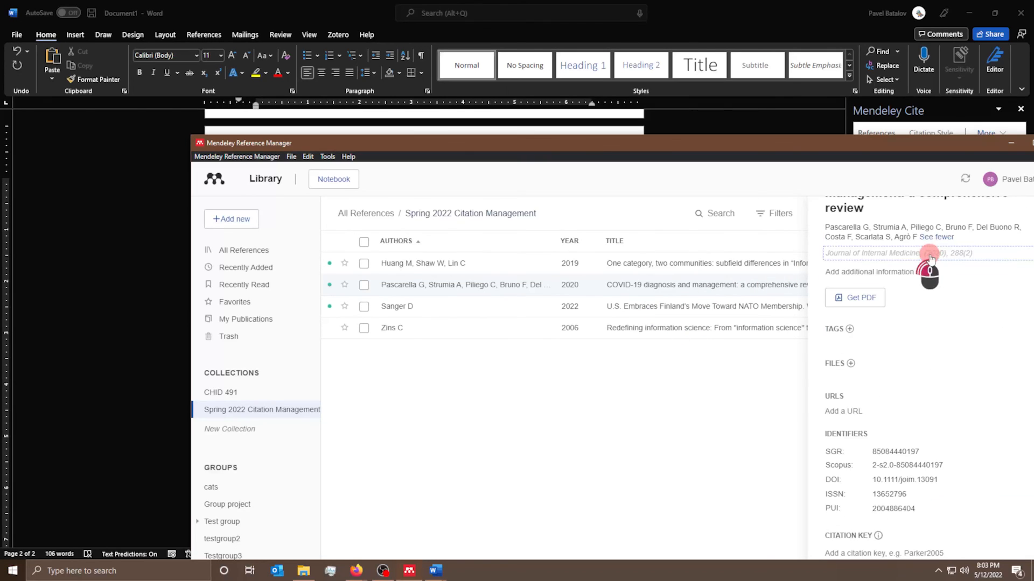
pyautogui.click(868, 308)
pyautogui.doubleClick(868, 308)
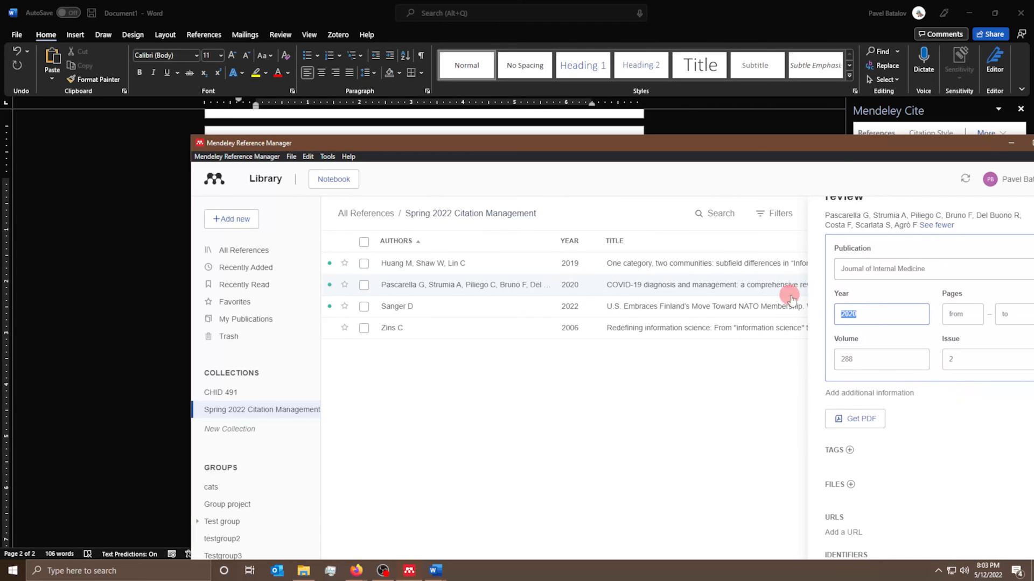
pyautogui.moveTo(957, 143); pyautogui.dragTo(808, 69)
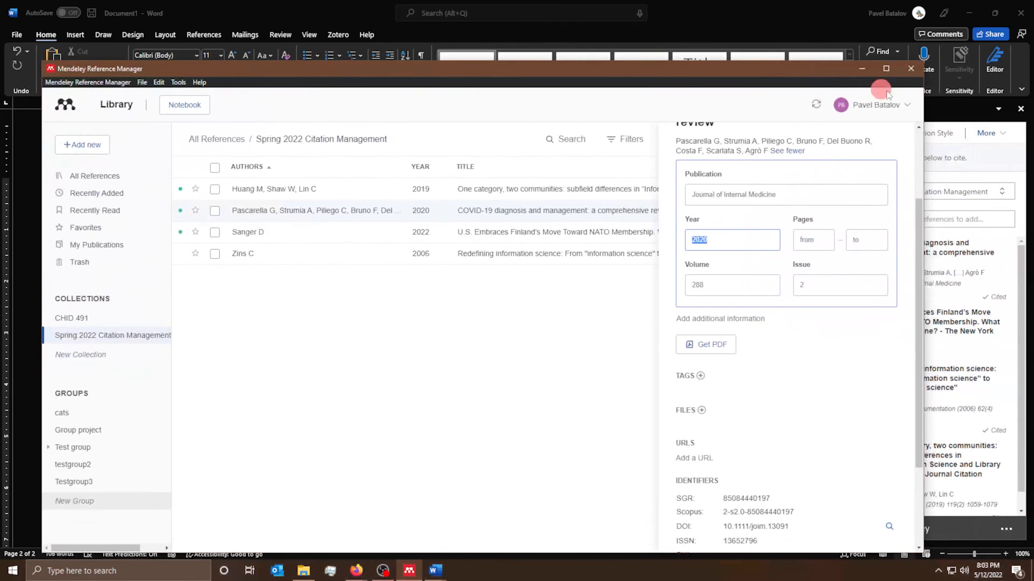
pyautogui.click(861, 69)
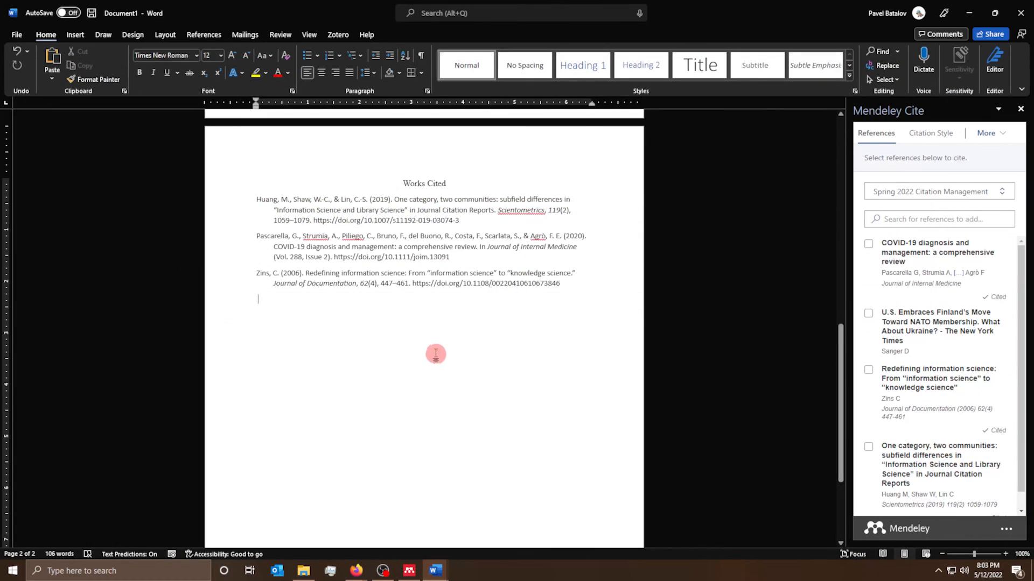
pyautogui.scroll(5, 493, 344)
pyautogui.scroll(12, 491, 343)
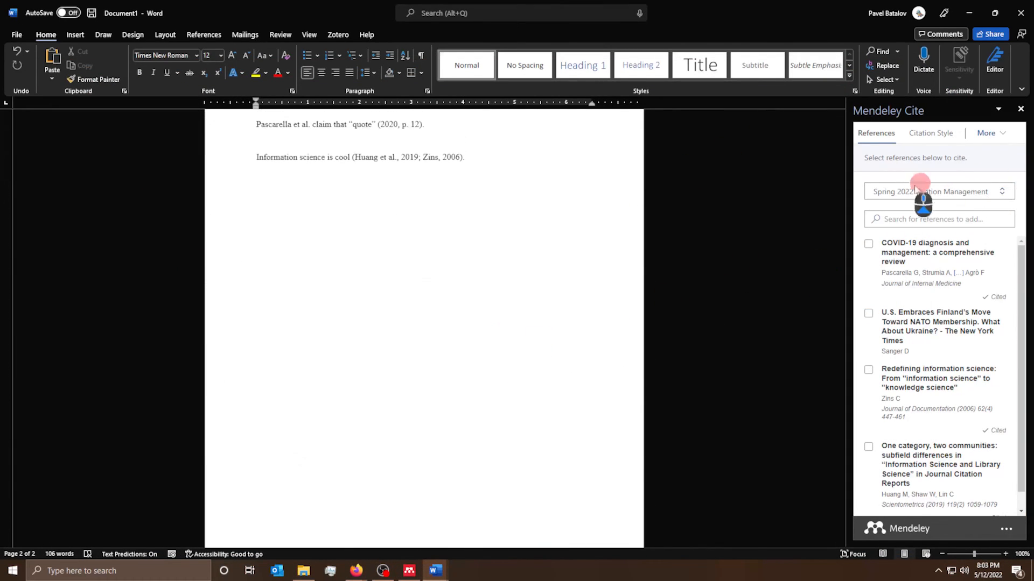